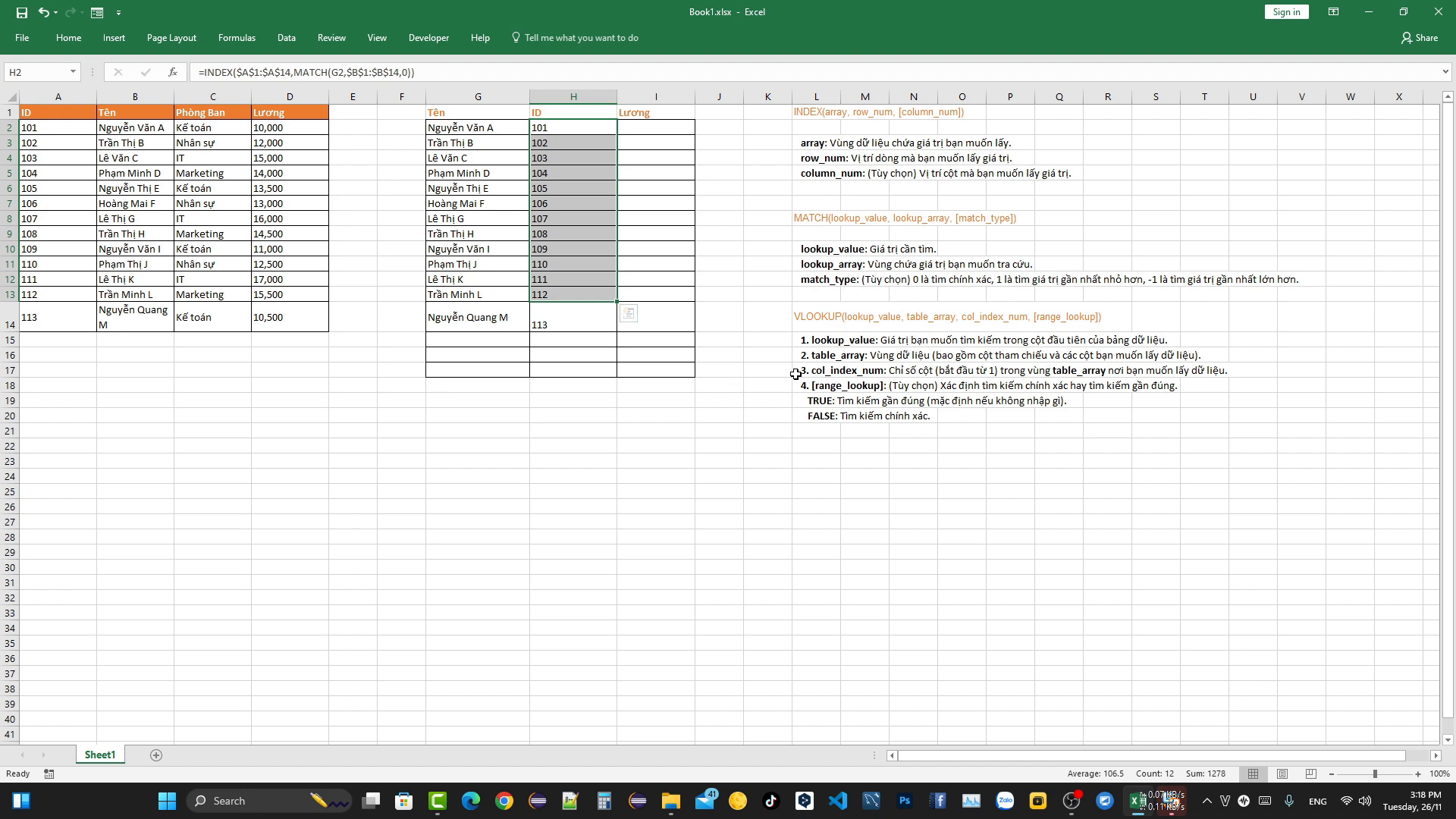
Step: Review the VLOOKUP syntax note and point out the ID and Tên columns of both tables
{"action": "left_click", "coordinate": [836, 317]}
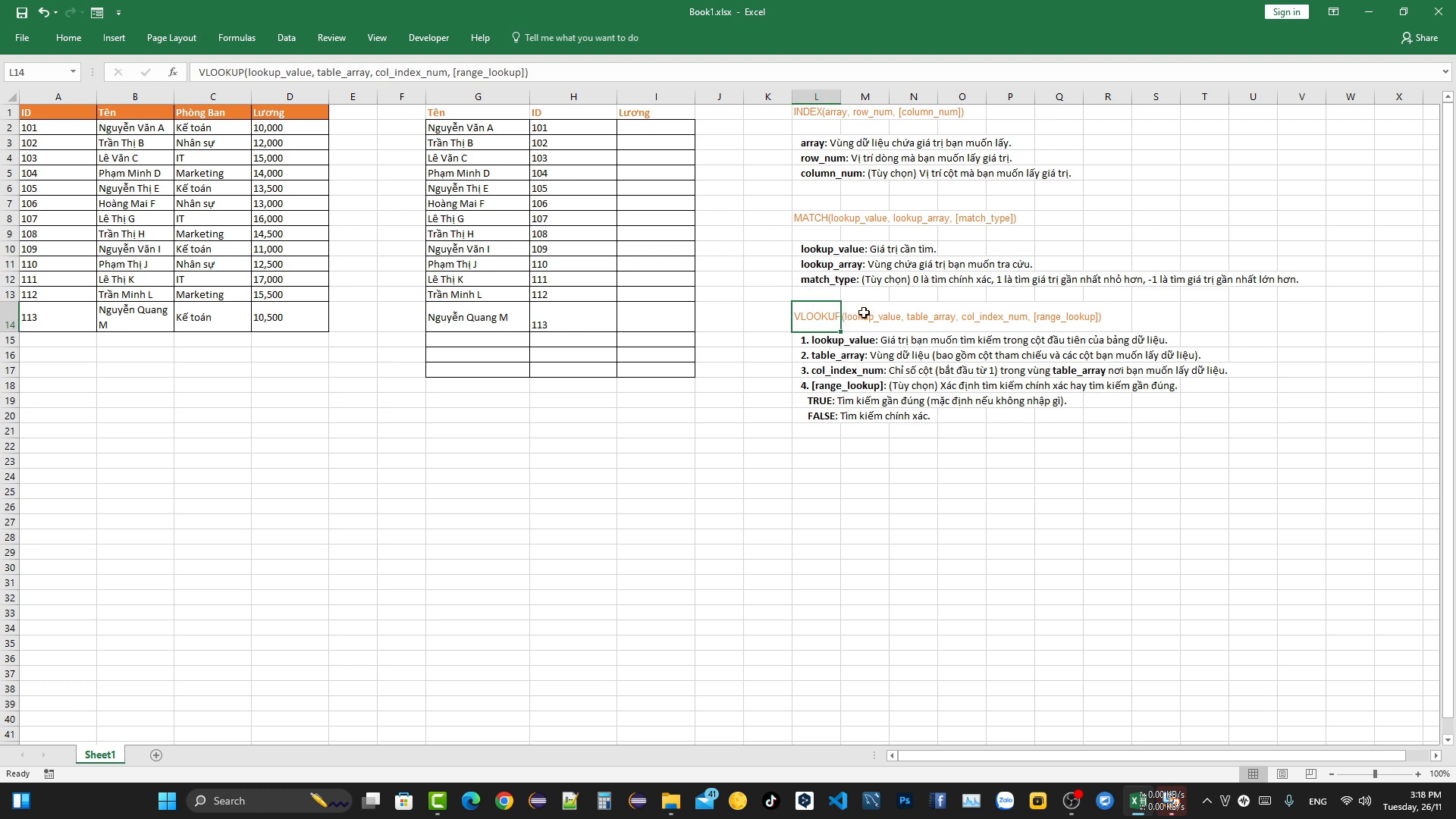
{"action": "left_click", "coordinate": [758, 400]}
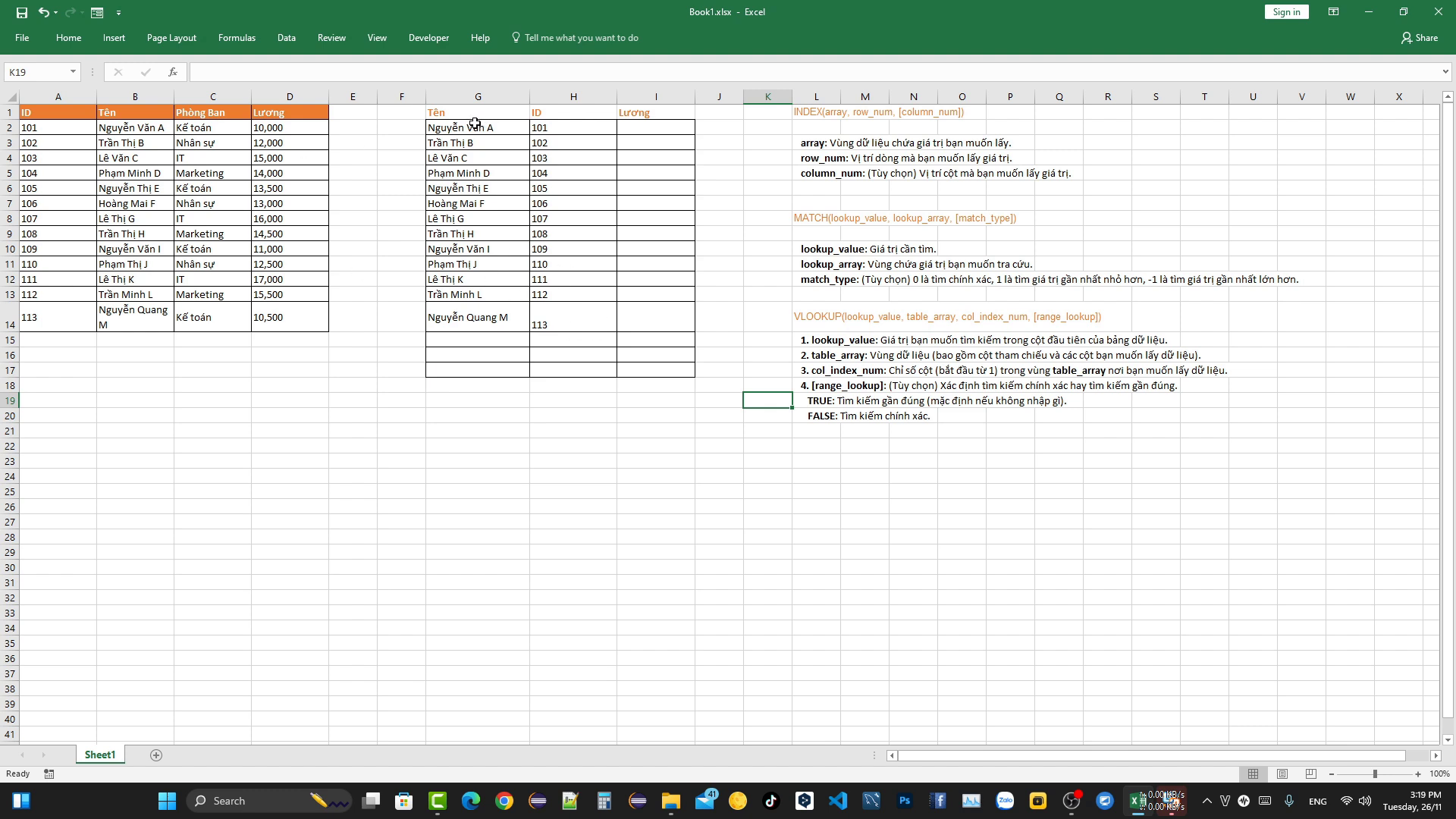
{"action": "left_click_drag", "start_coordinate": [47, 121], "coordinate": [40, 322]}
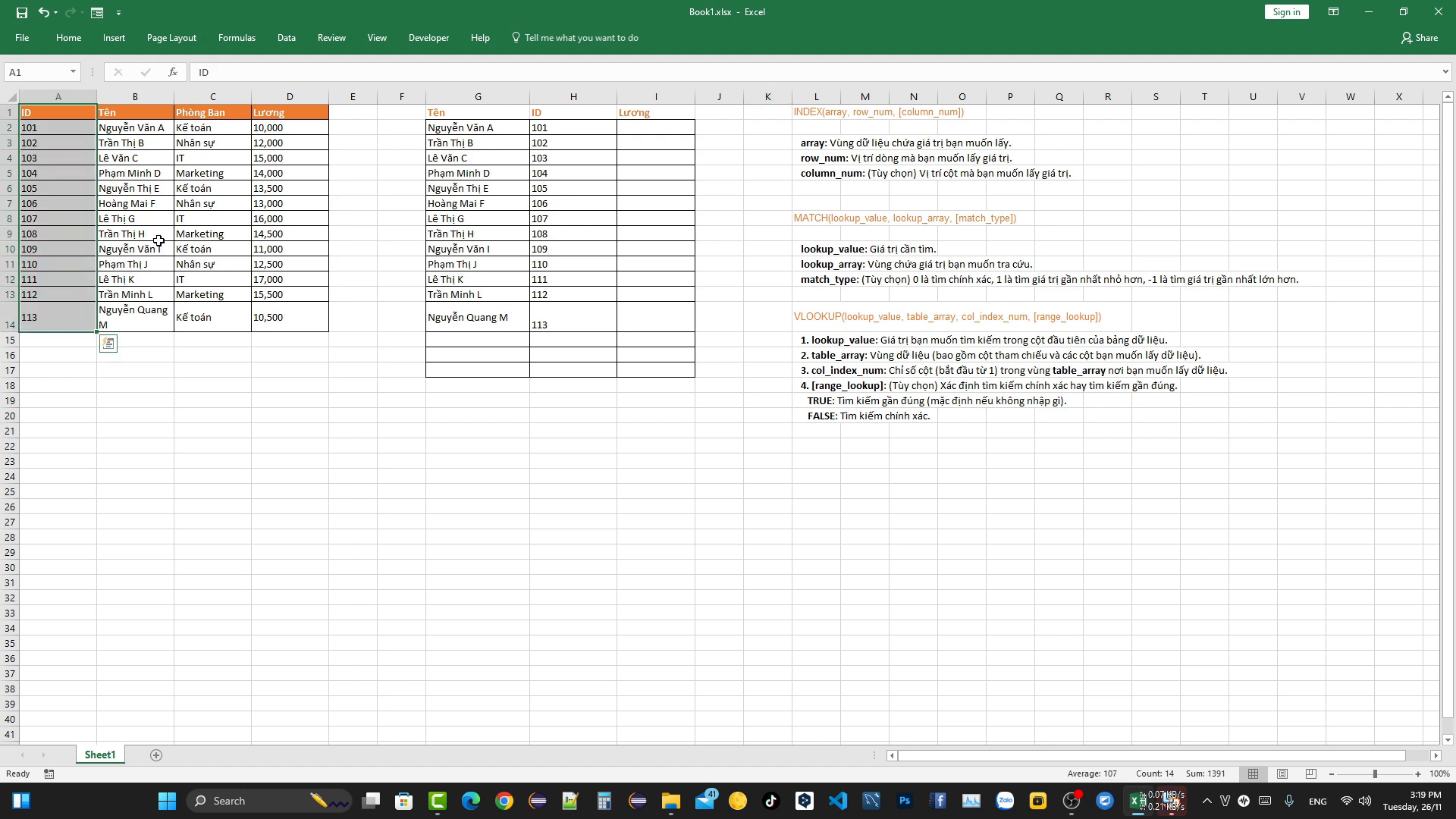
{"action": "left_click_drag", "start_coordinate": [150, 114], "coordinate": [137, 314]}
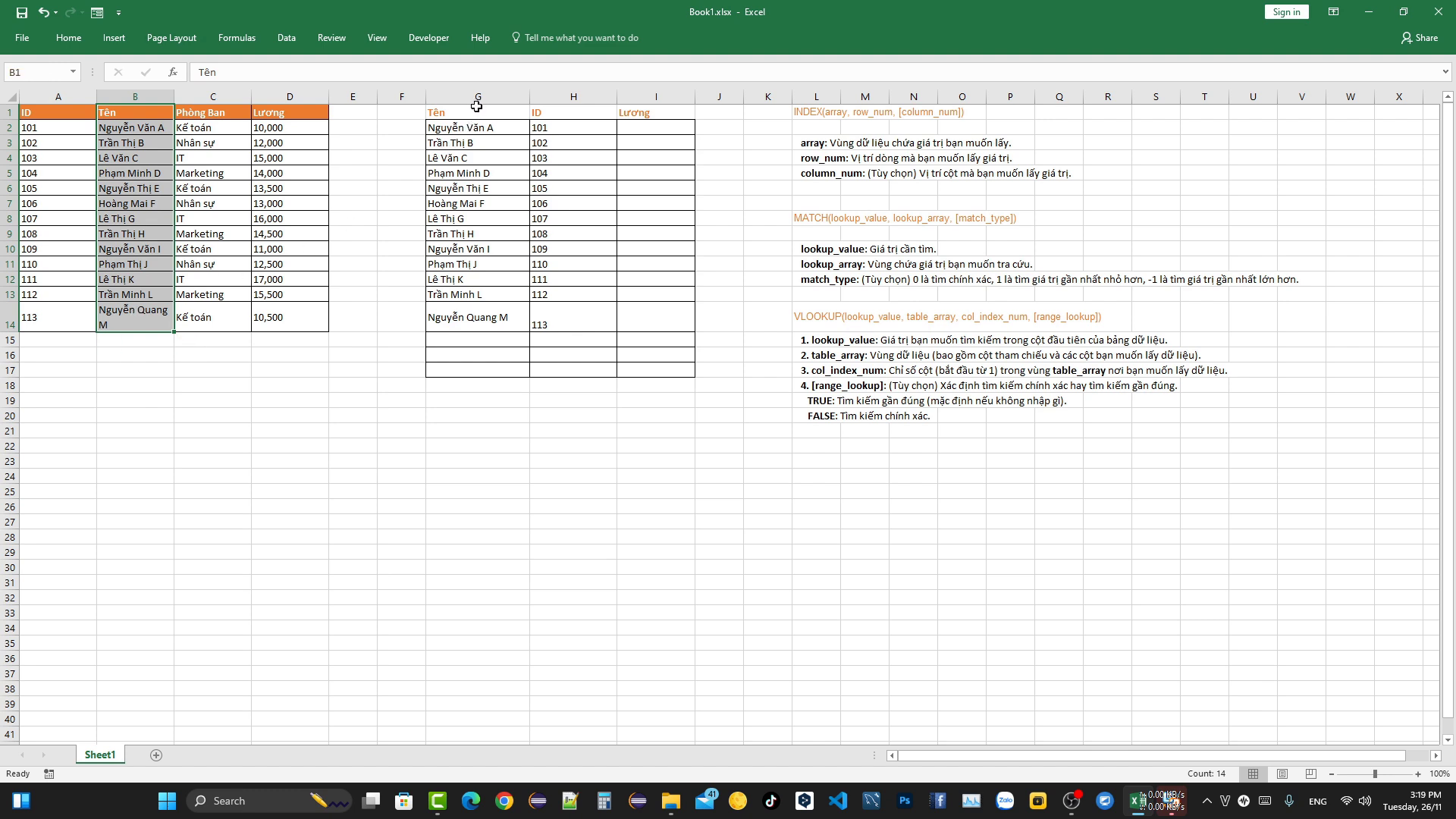
{"action": "left_click_drag", "start_coordinate": [472, 112], "coordinate": [477, 318]}
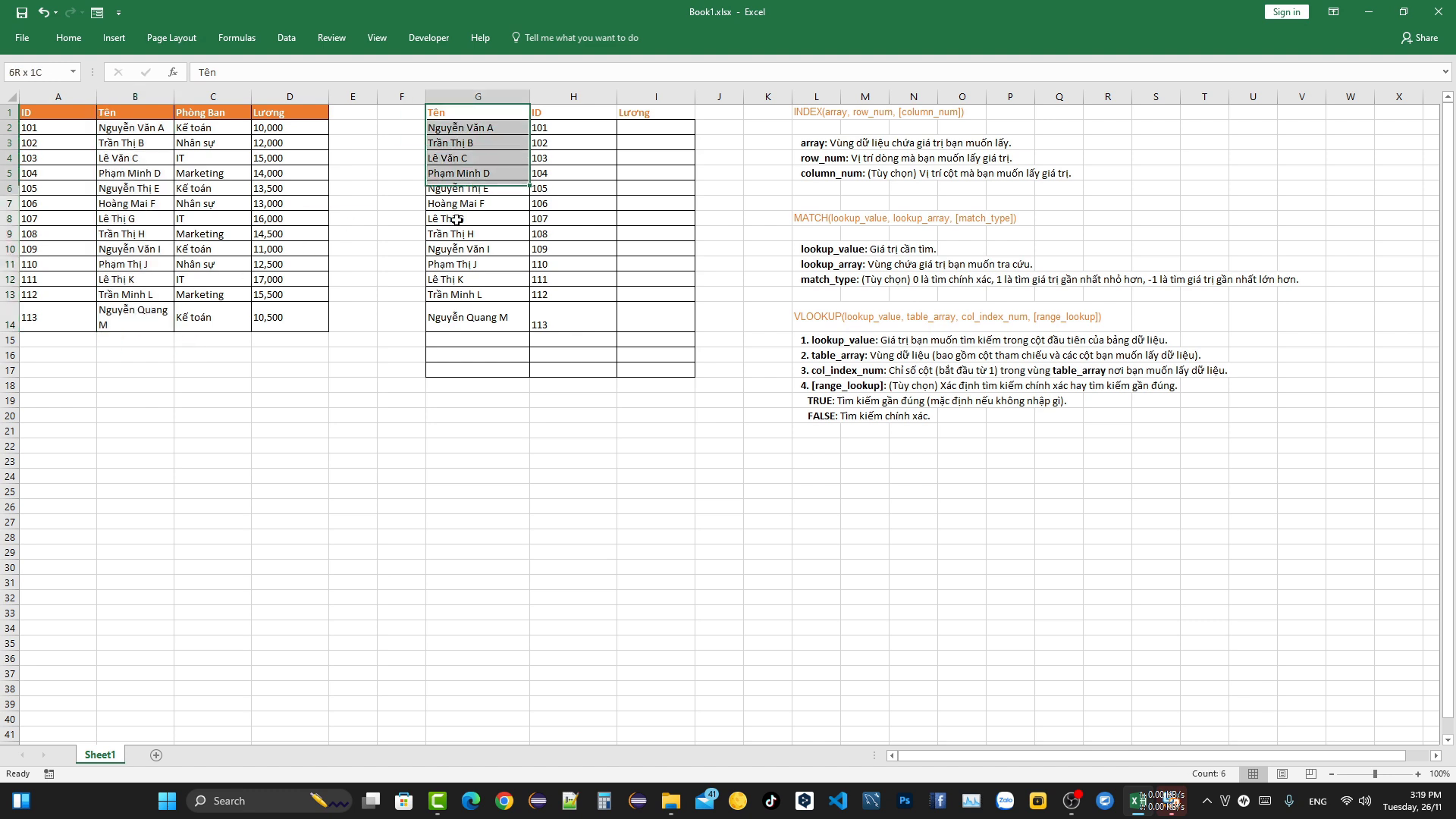
{"action": "mouse_move", "coordinate": [565, 114]}
{"action": "left_mouse_down"}
{"action": "mouse_move", "coordinate": [594, 300]}
{"action": "mouse_move", "coordinate": [609, 305]}
{"action": "left_mouse_up"}
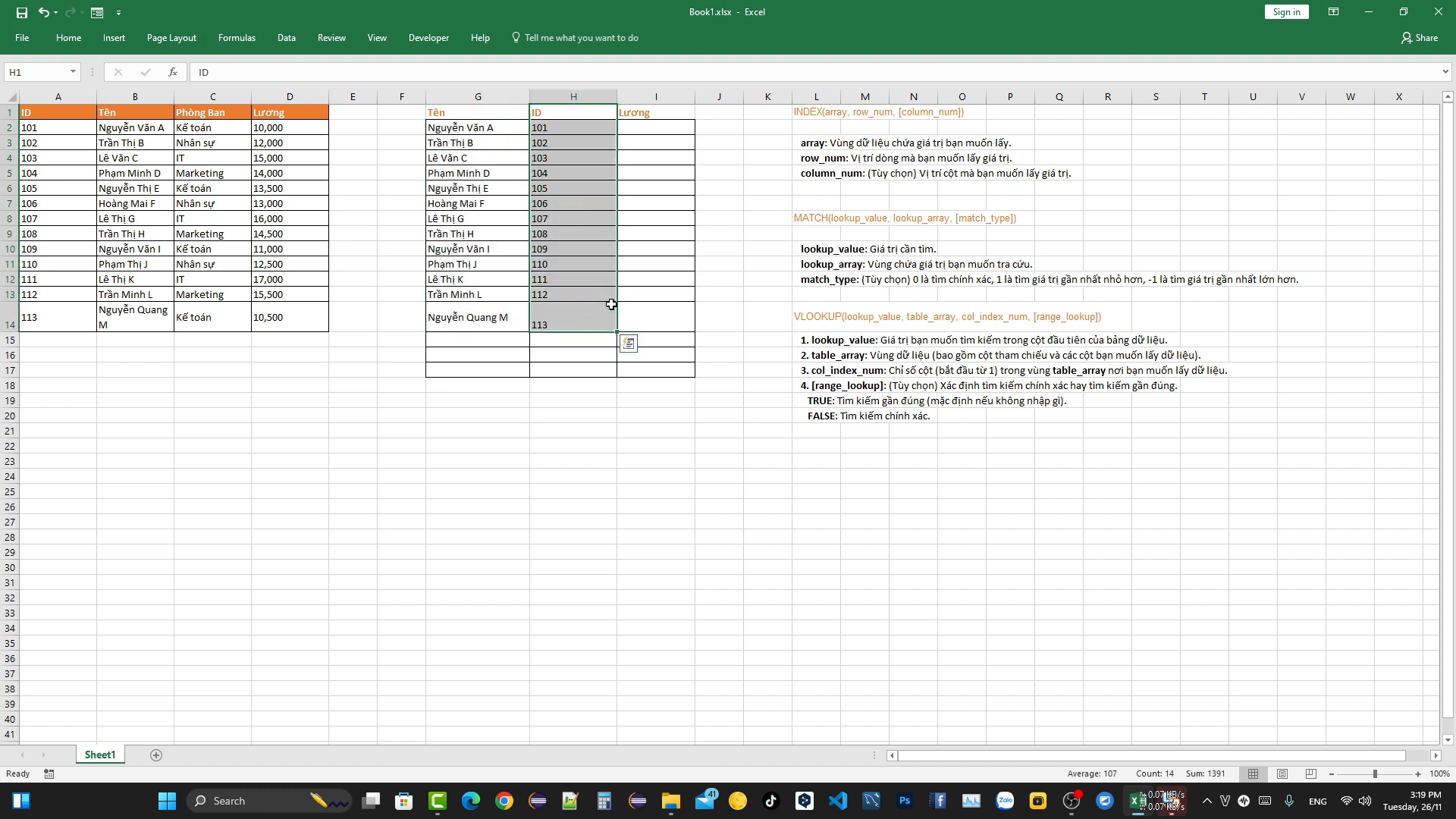
Step: Enter =VLOOKUP(G2,$A$1:$D$14,1,FALSE) in I2, which returns #N/A
{"action": "double_click", "coordinate": [665, 128]}
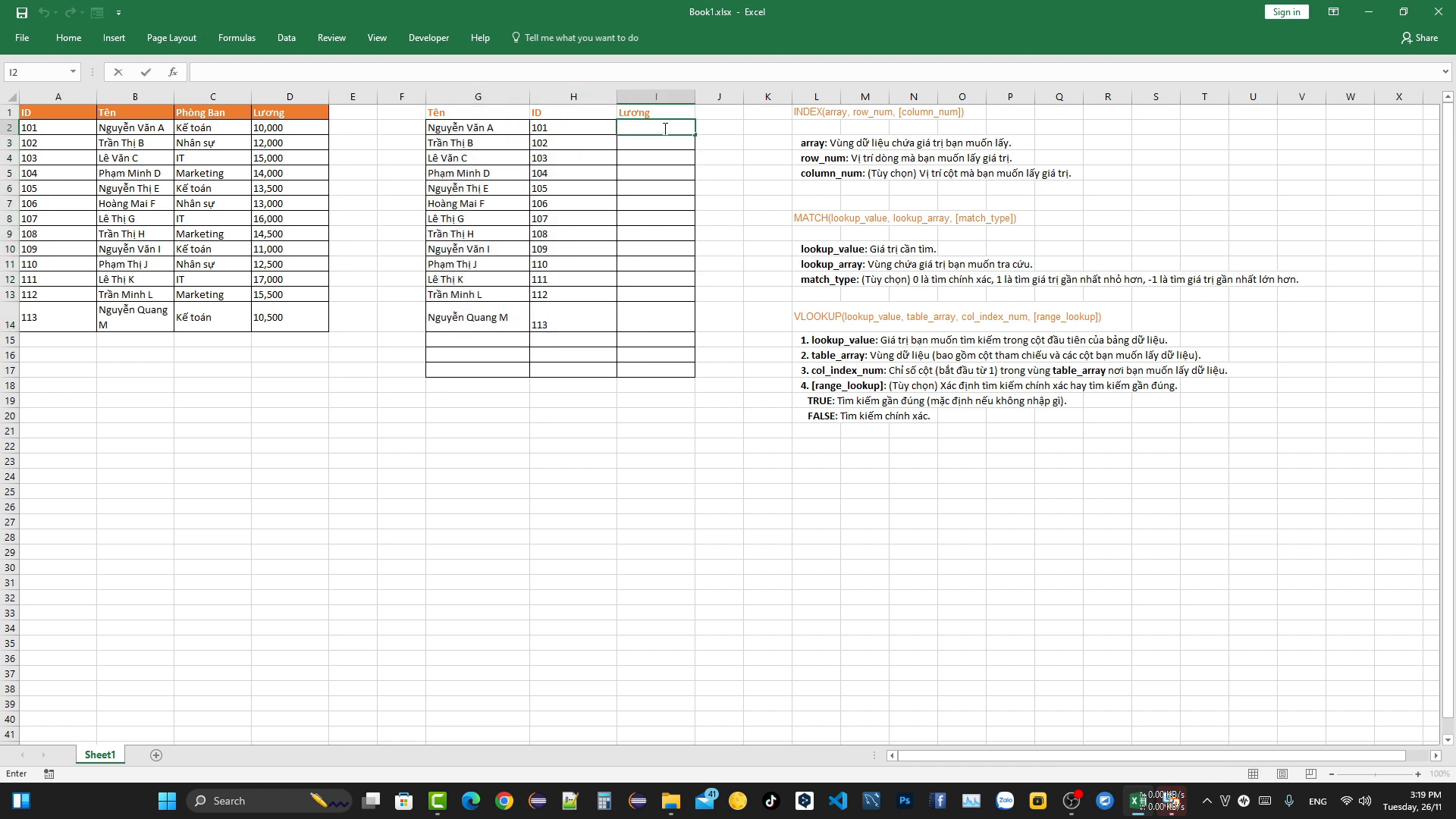
{"action": "type", "text": "=Vlo"}
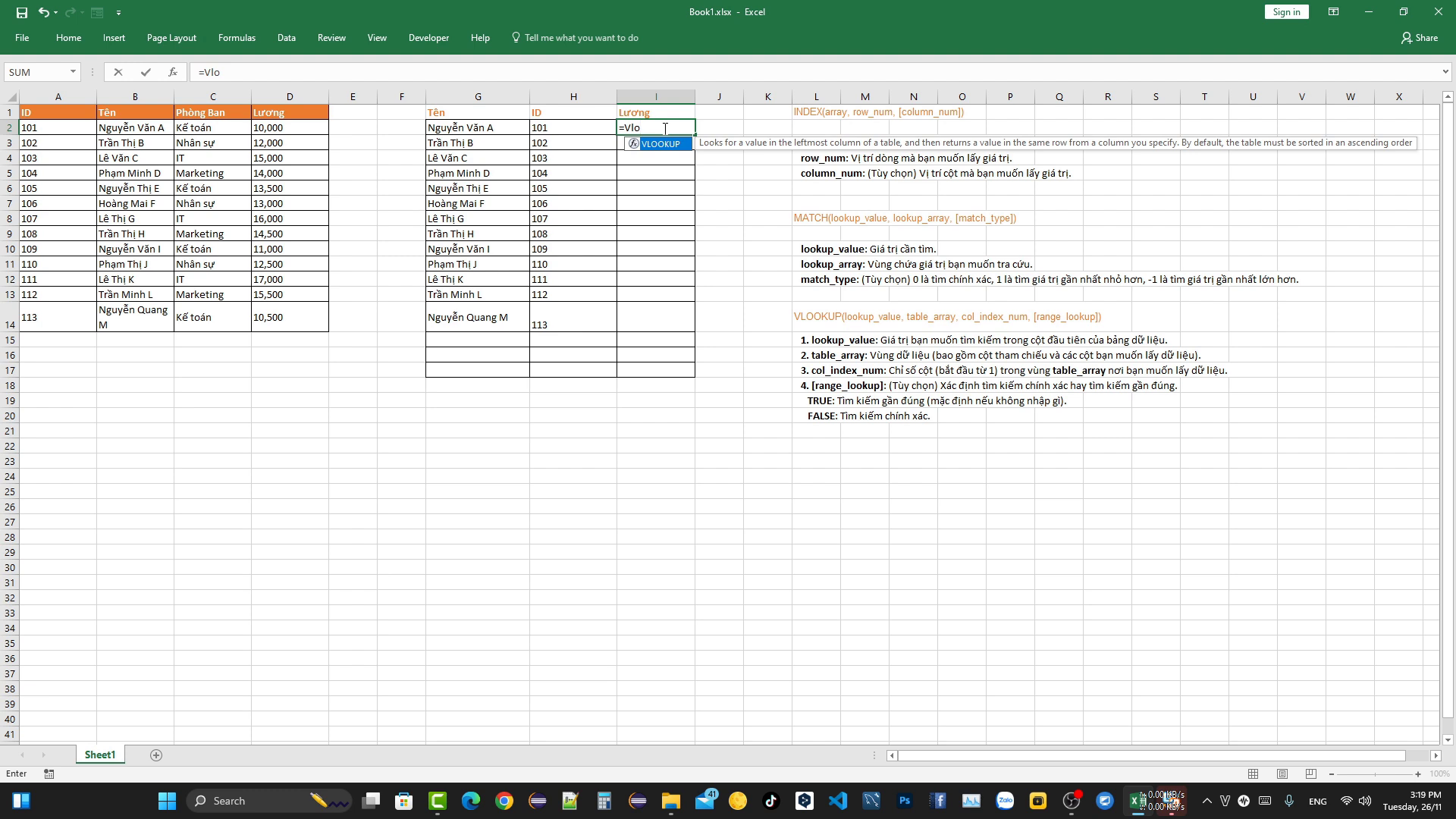
{"action": "double_click", "coordinate": [667, 145]}
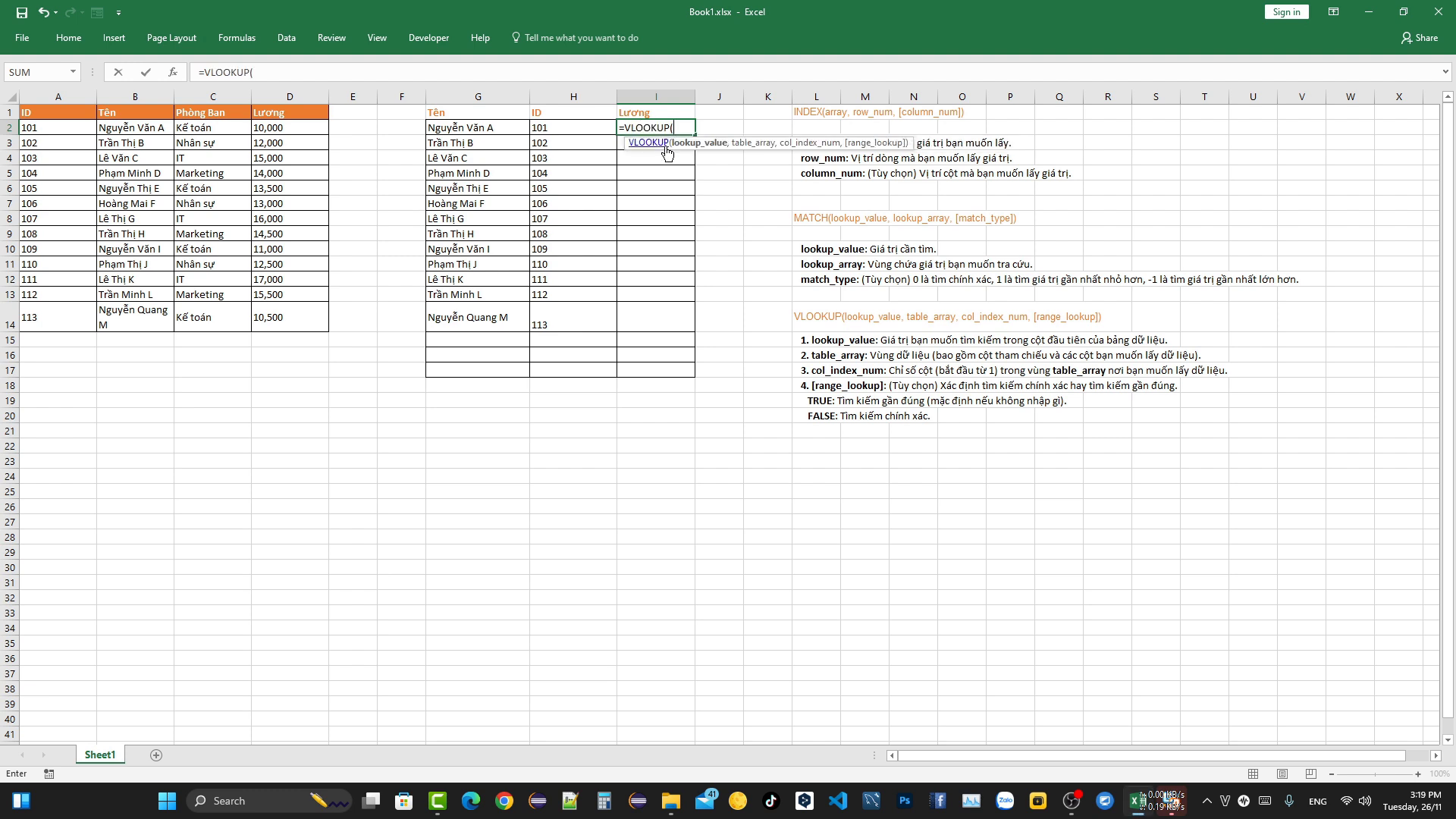
{"action": "left_click", "coordinate": [483, 130]}
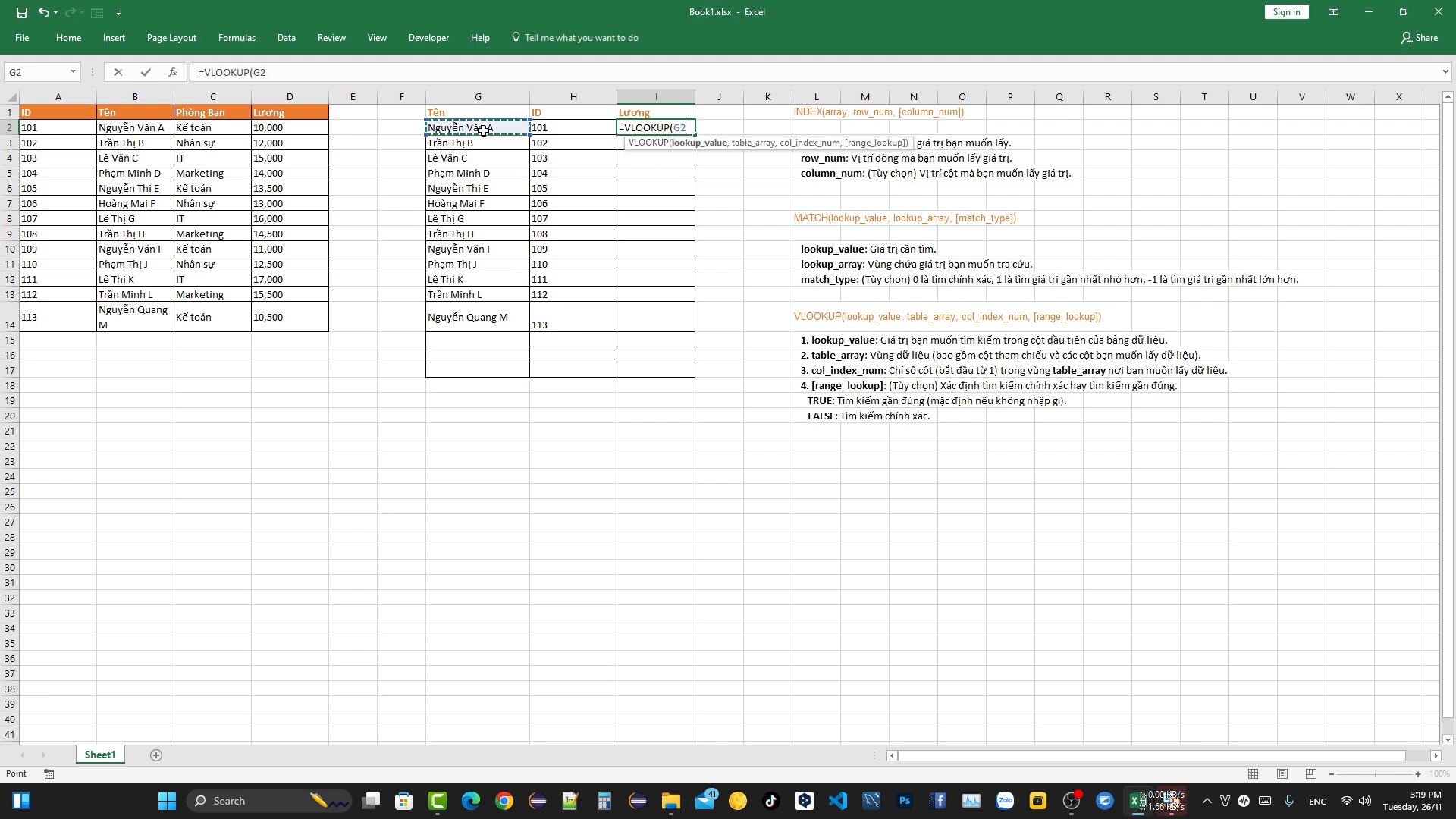
{"action": "type", "text": ","}
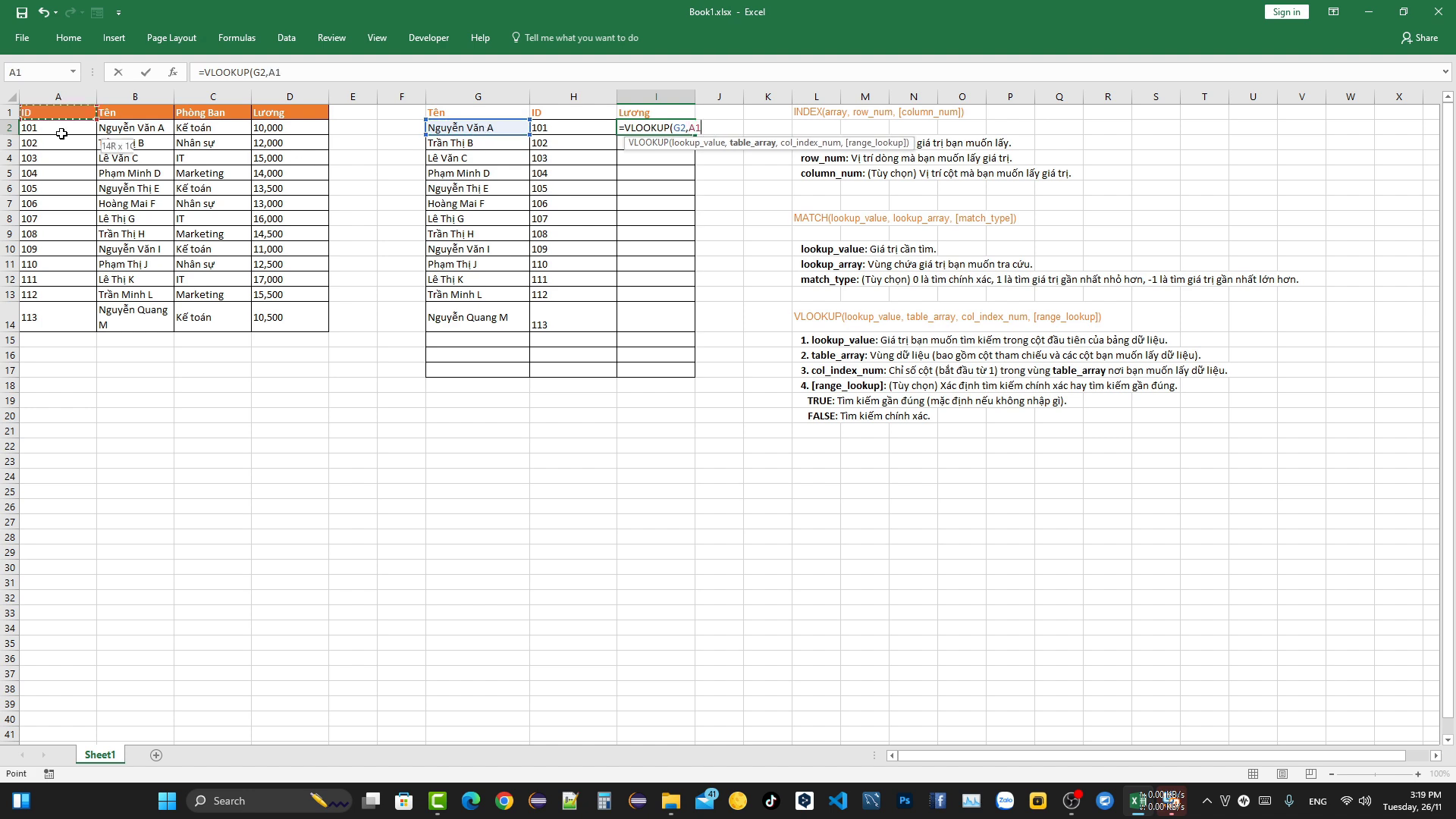
{"action": "left_click_drag", "start_coordinate": [34, 112], "coordinate": [285, 321]}
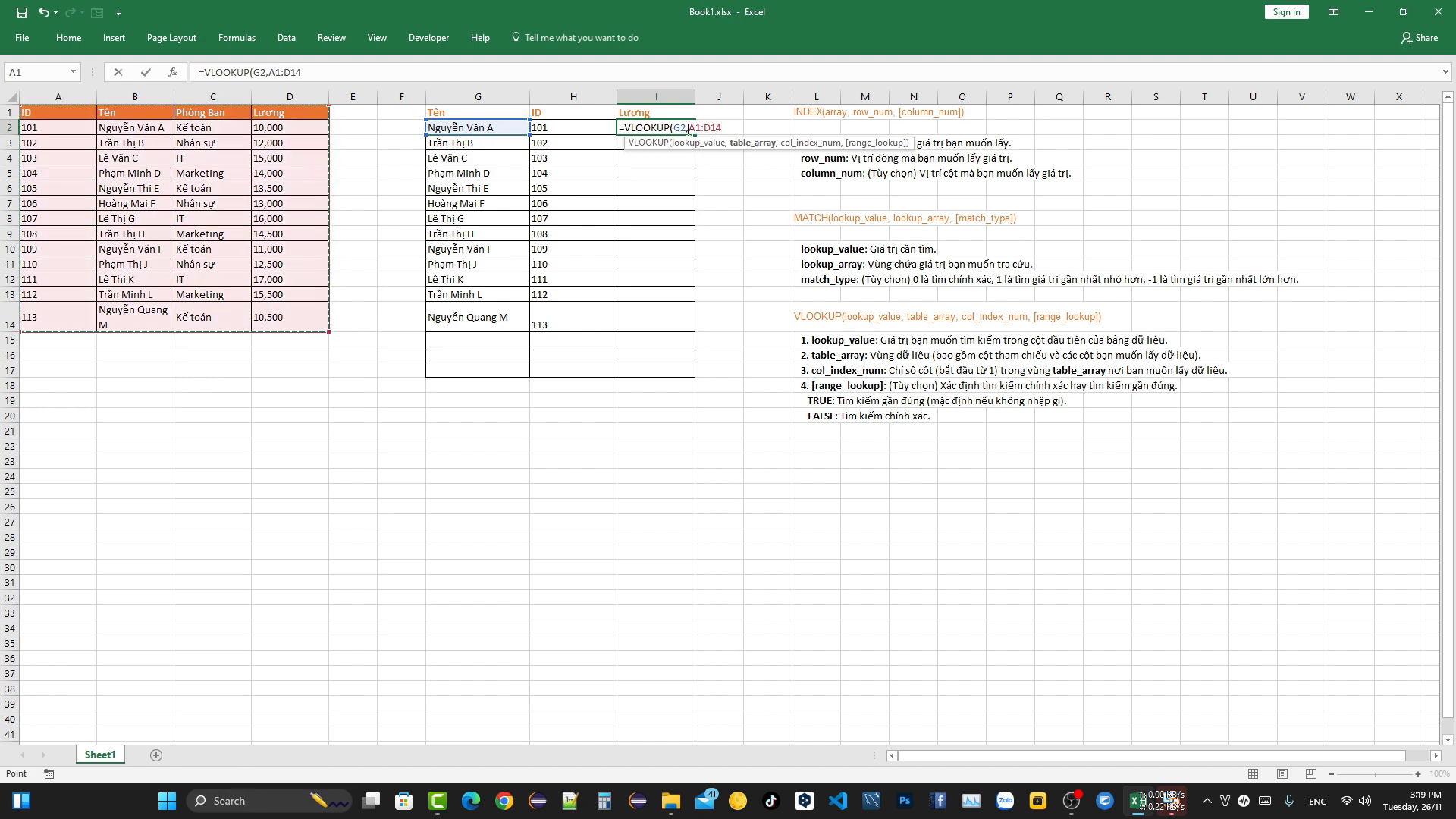
{"action": "left_click_drag", "start_coordinate": [691, 129], "coordinate": [724, 129]}
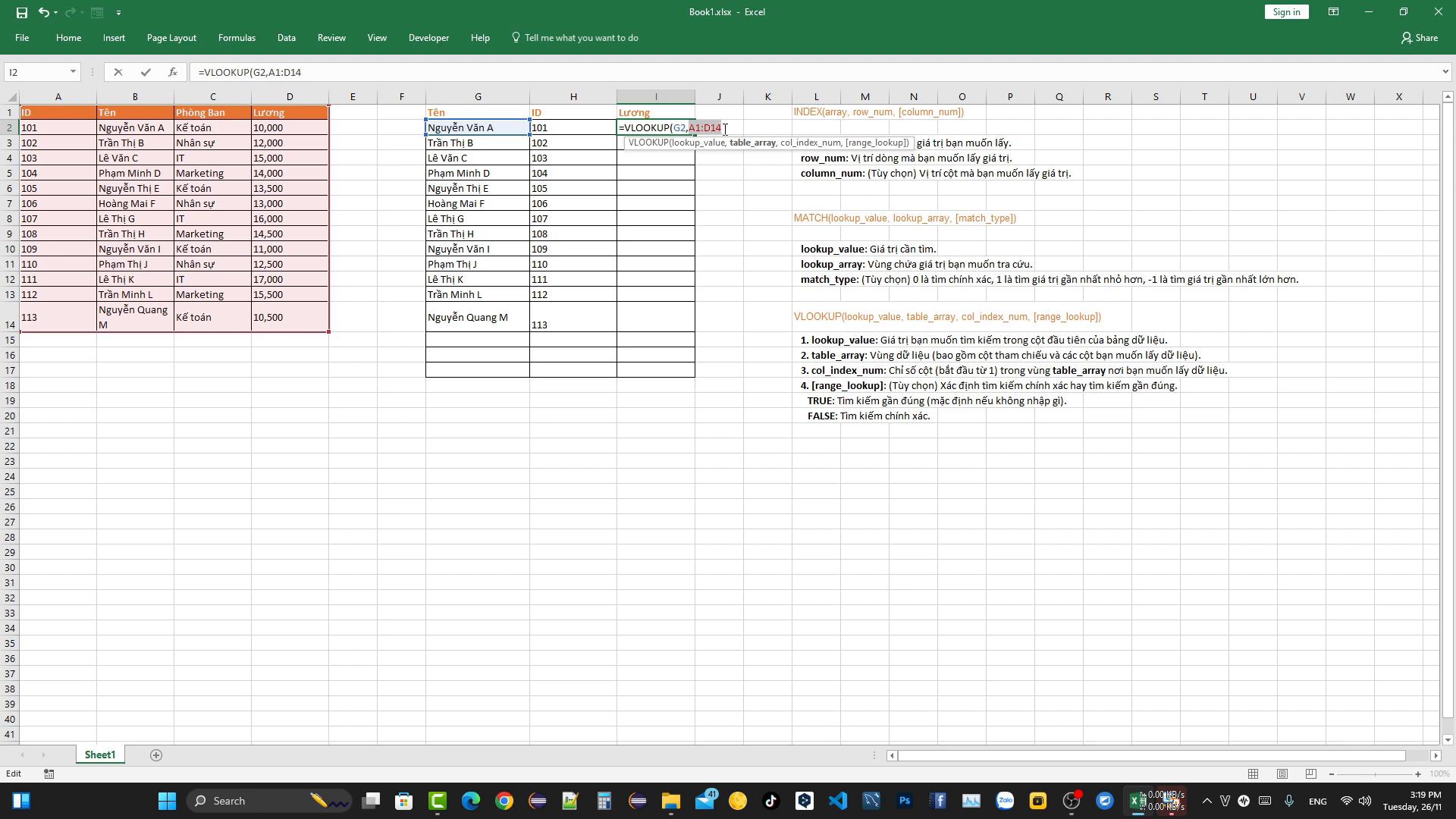
{"action": "key", "text": "F4"}
{"action": "type", "text": ","}
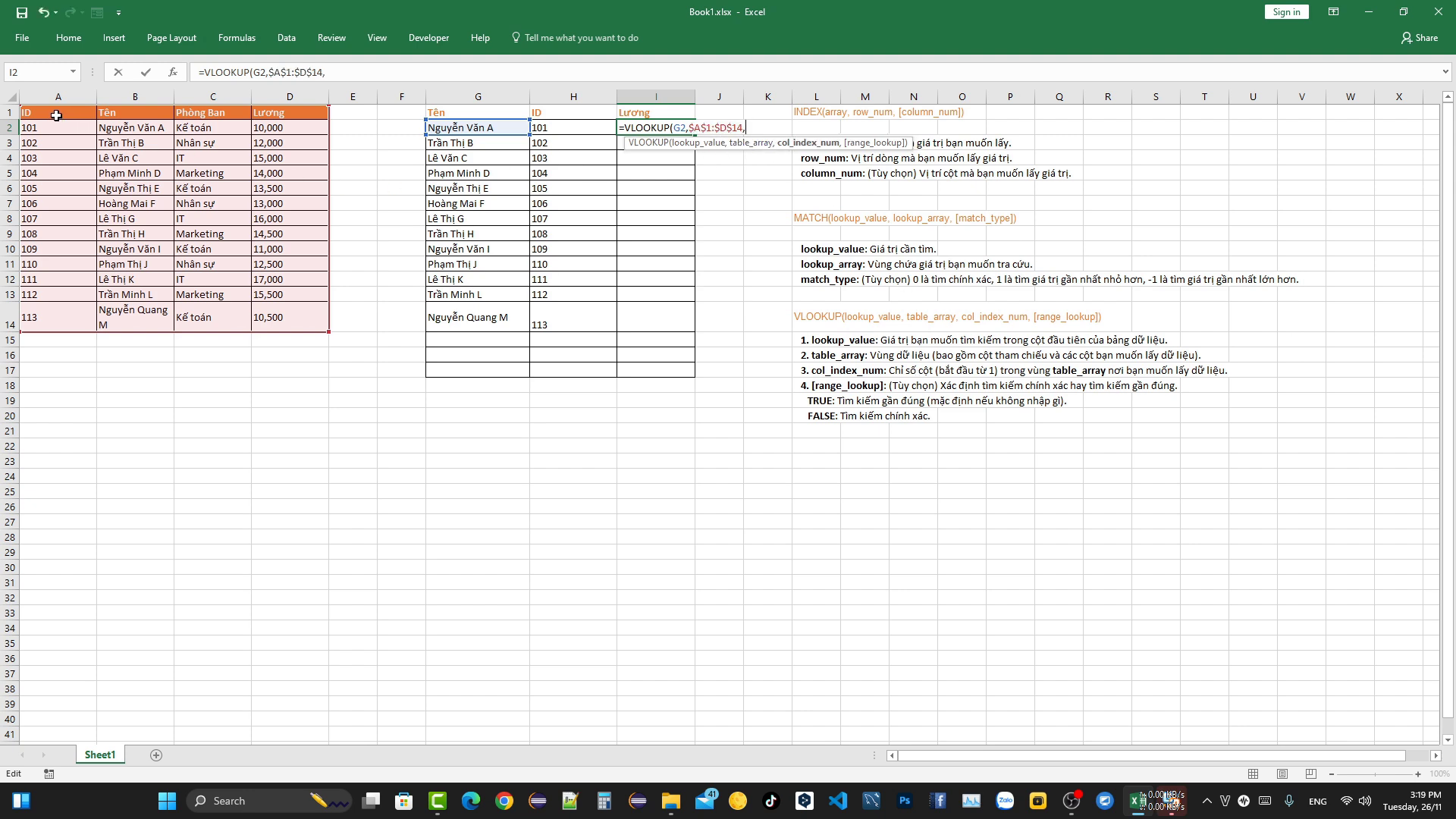
{"action": "type", "text": "1"}
{"action": "type", "text": ",fal"}
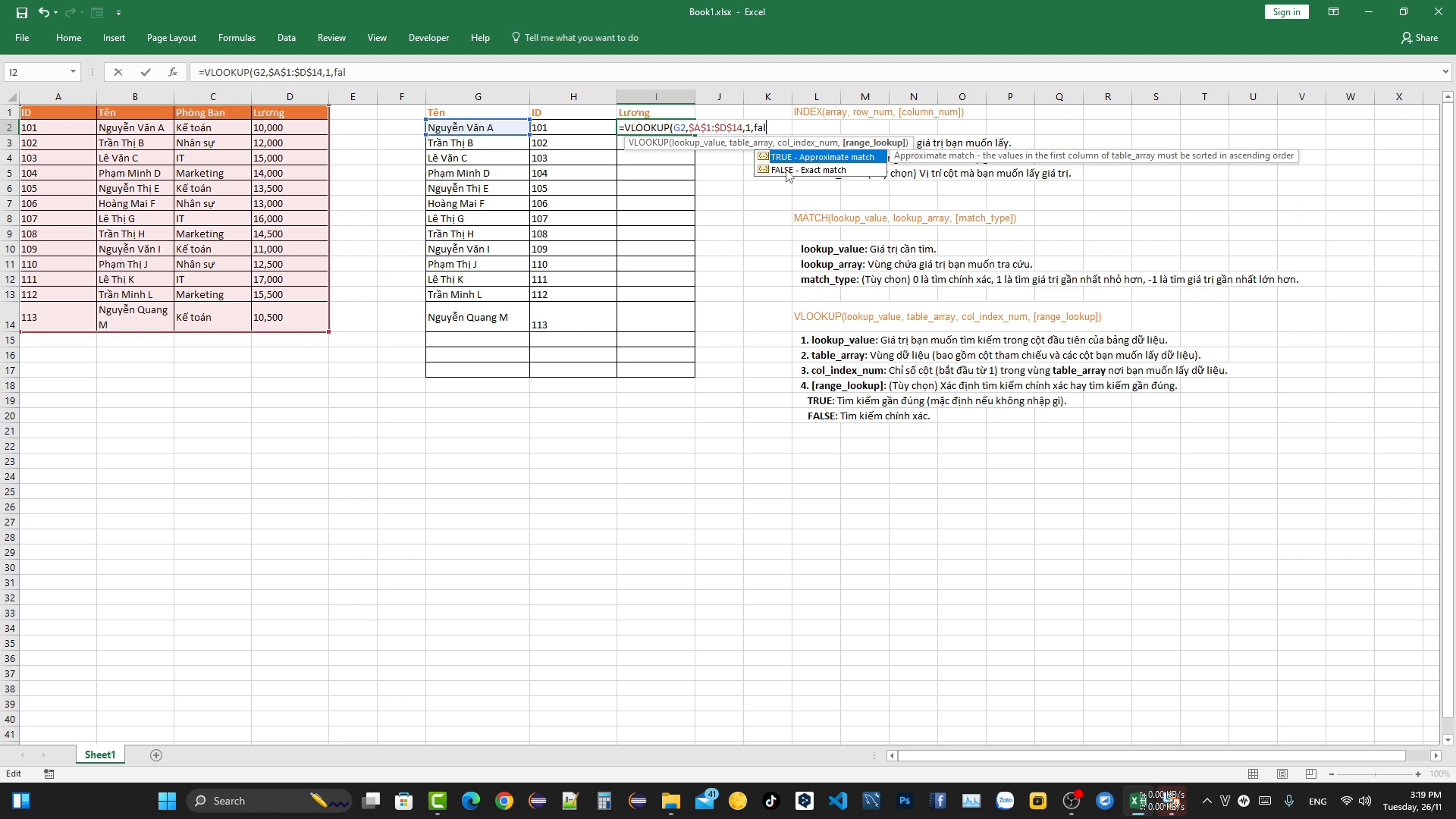
{"action": "double_click", "coordinate": [786, 168]}
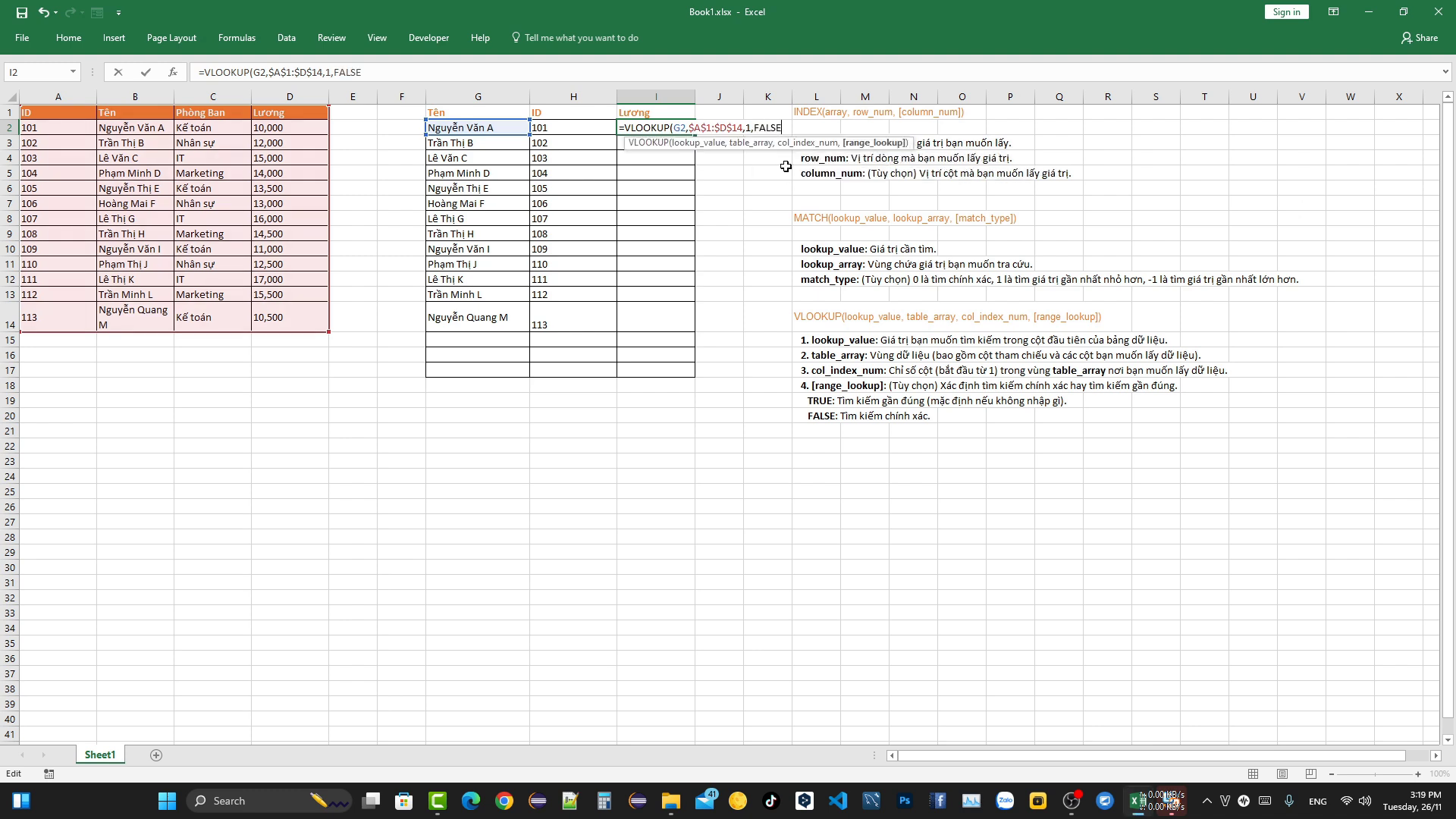
{"action": "type", "text": ")"}
{"action": "key", "text": "Return"}
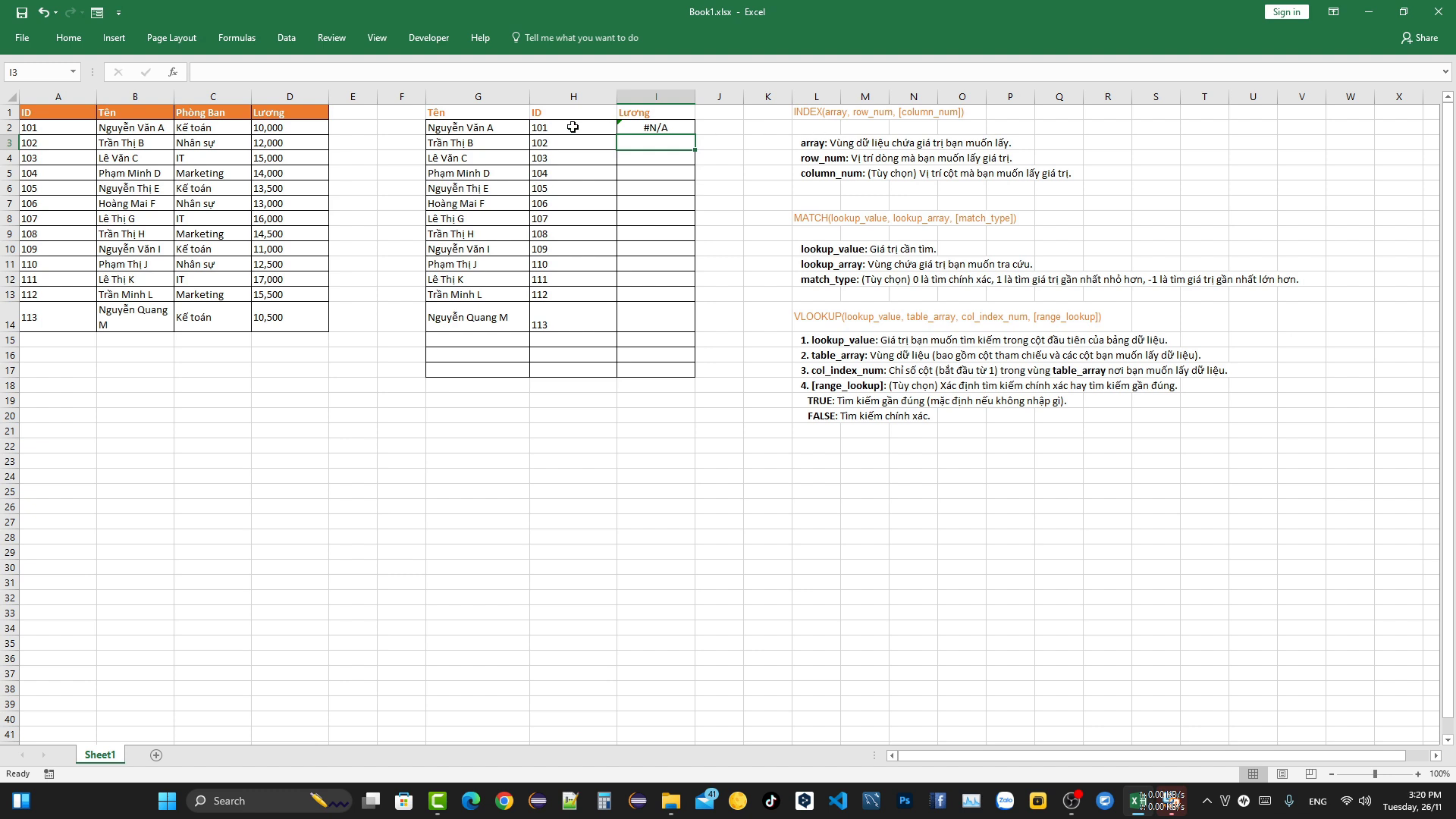
Step: Review the INDEX/MATCH formula in H2, the I2 cell, and the INDEX syntax note
{"action": "double_click", "coordinate": [573, 126]}
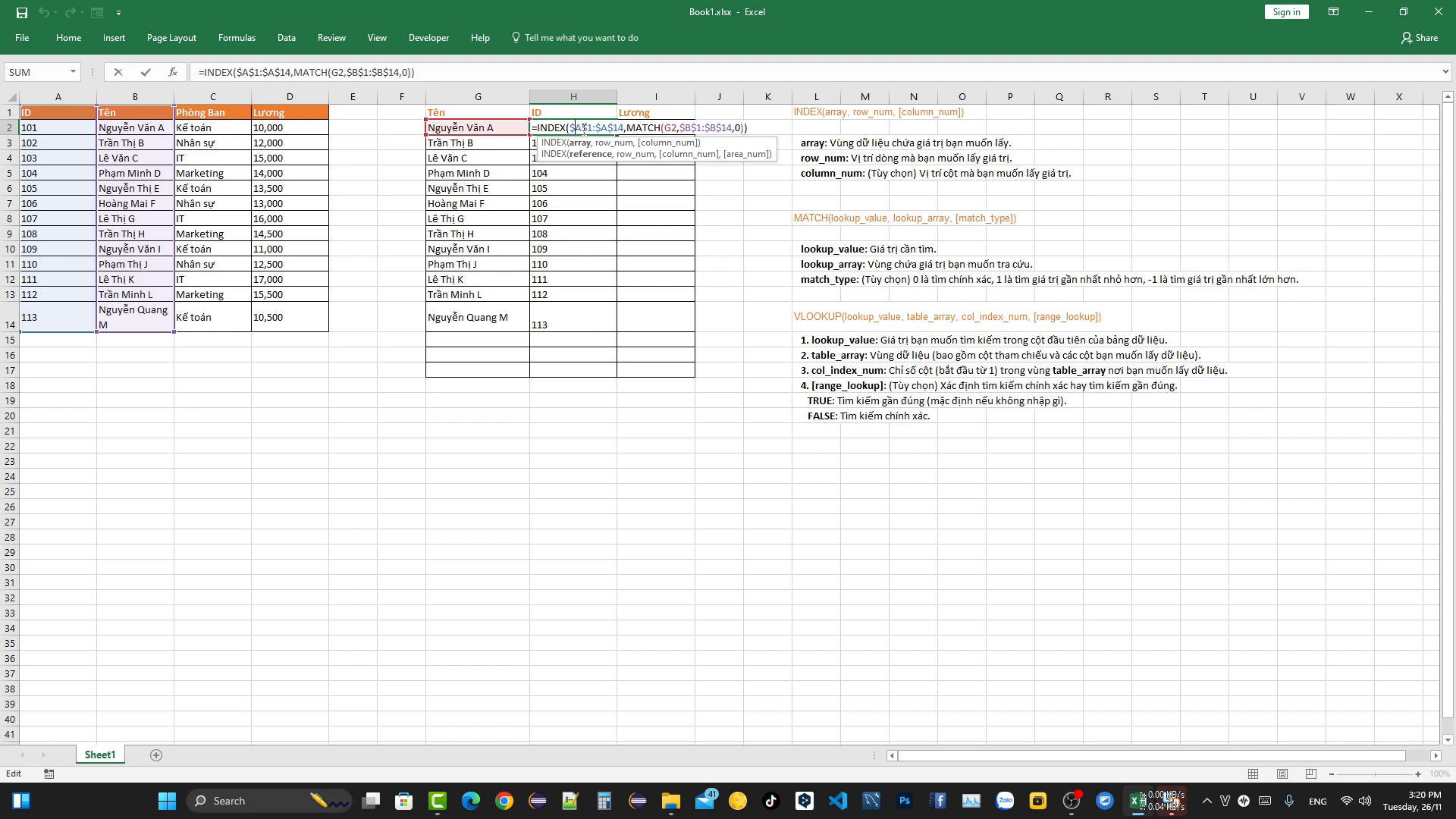
{"action": "key", "text": "Escape"}
{"action": "left_click", "coordinate": [659, 125]}
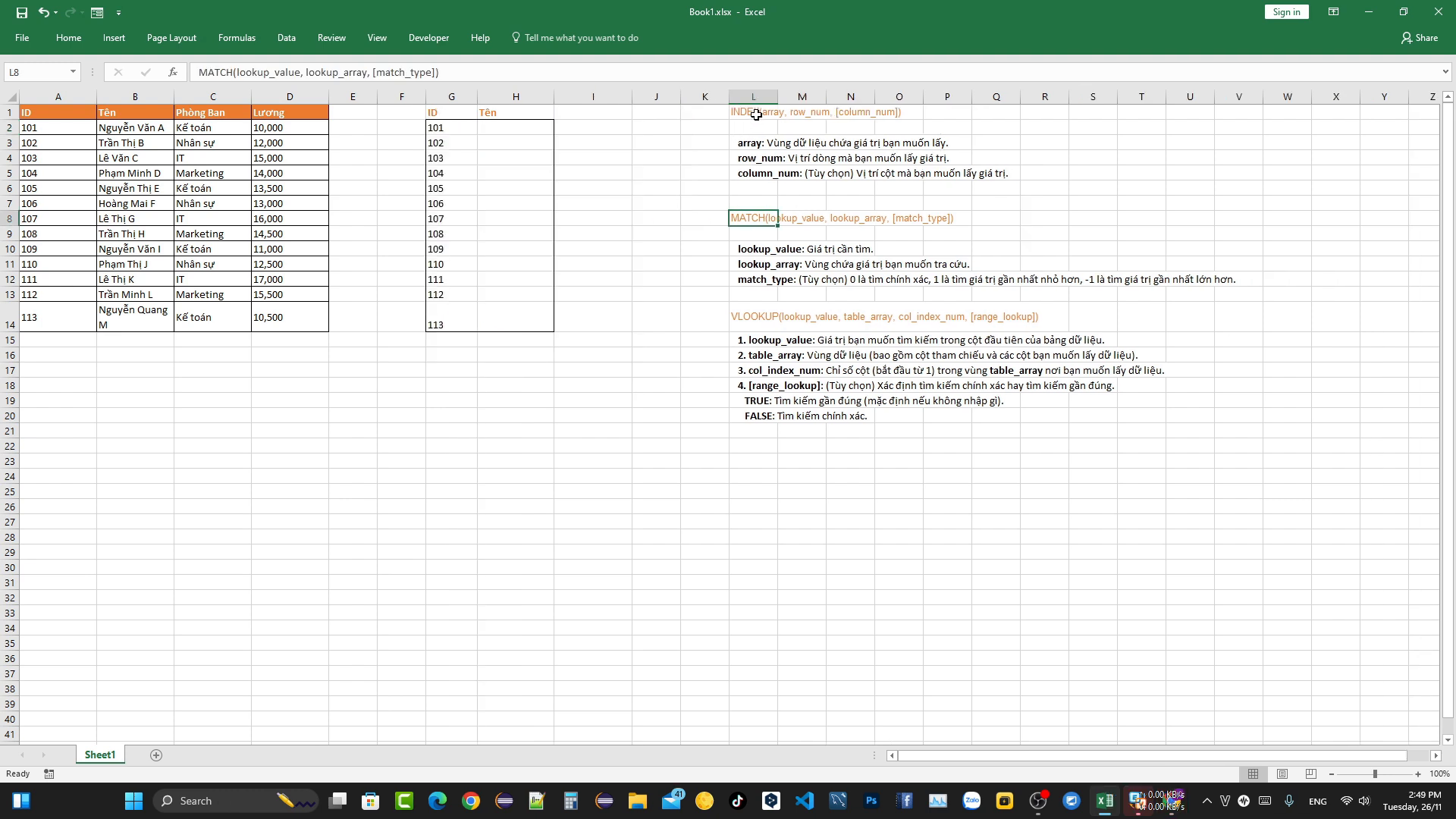
{"action": "left_click", "coordinate": [757, 113]}
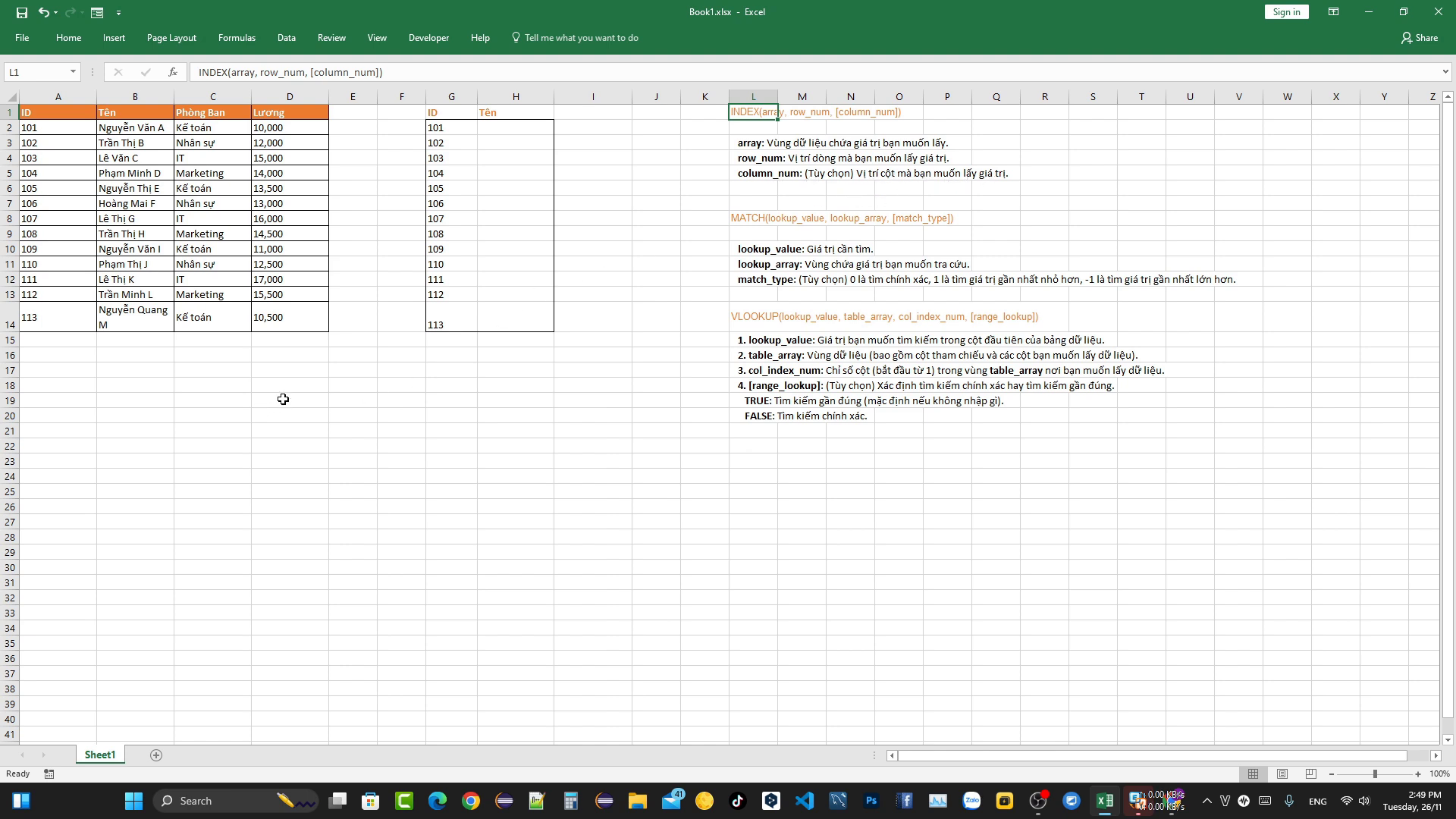
Step: Enter =INDEX(C1:C14,8) in G16 so it returns IT
{"action": "left_click", "coordinate": [447, 371]}
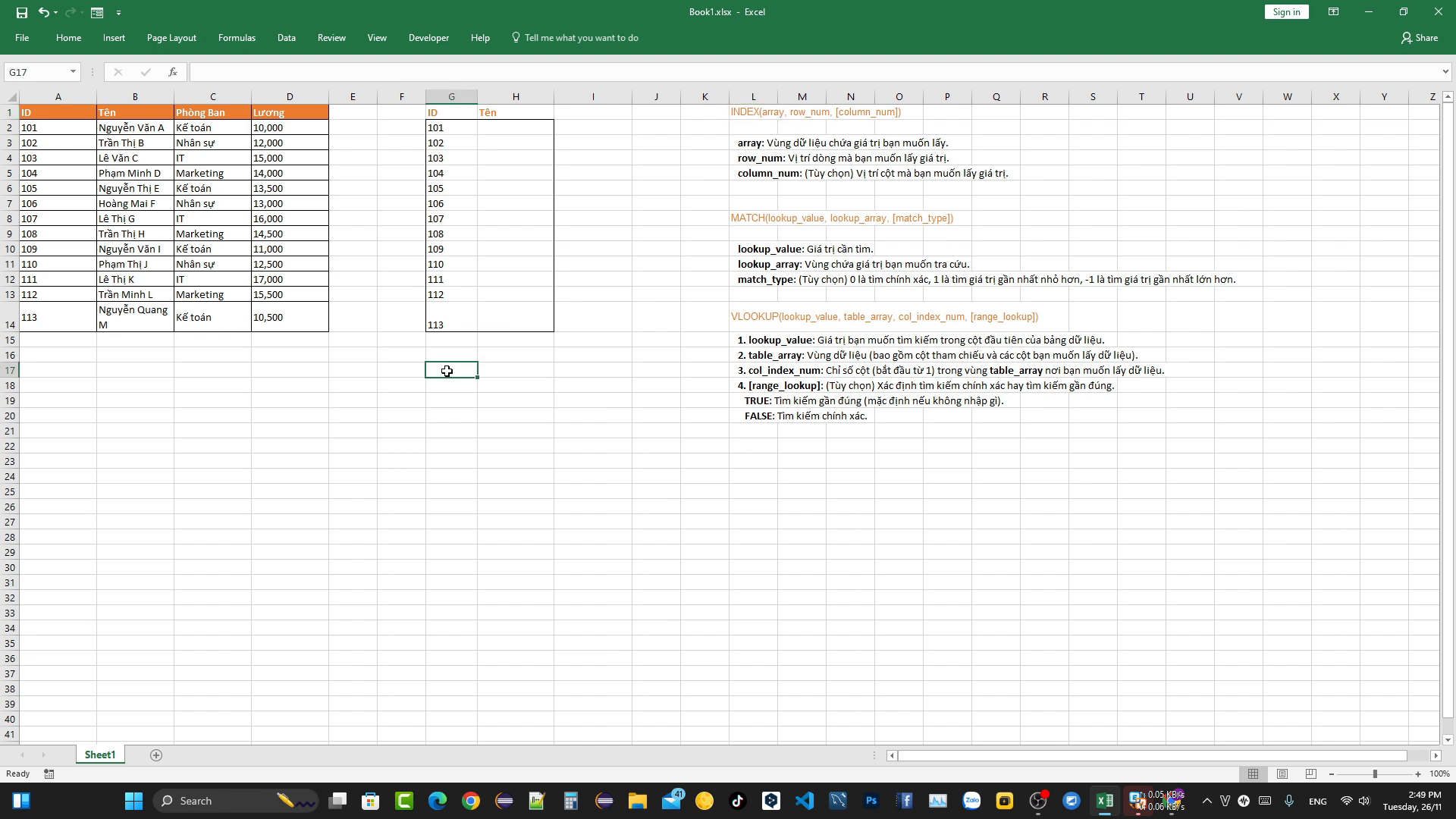
{"action": "type", "text": "="}
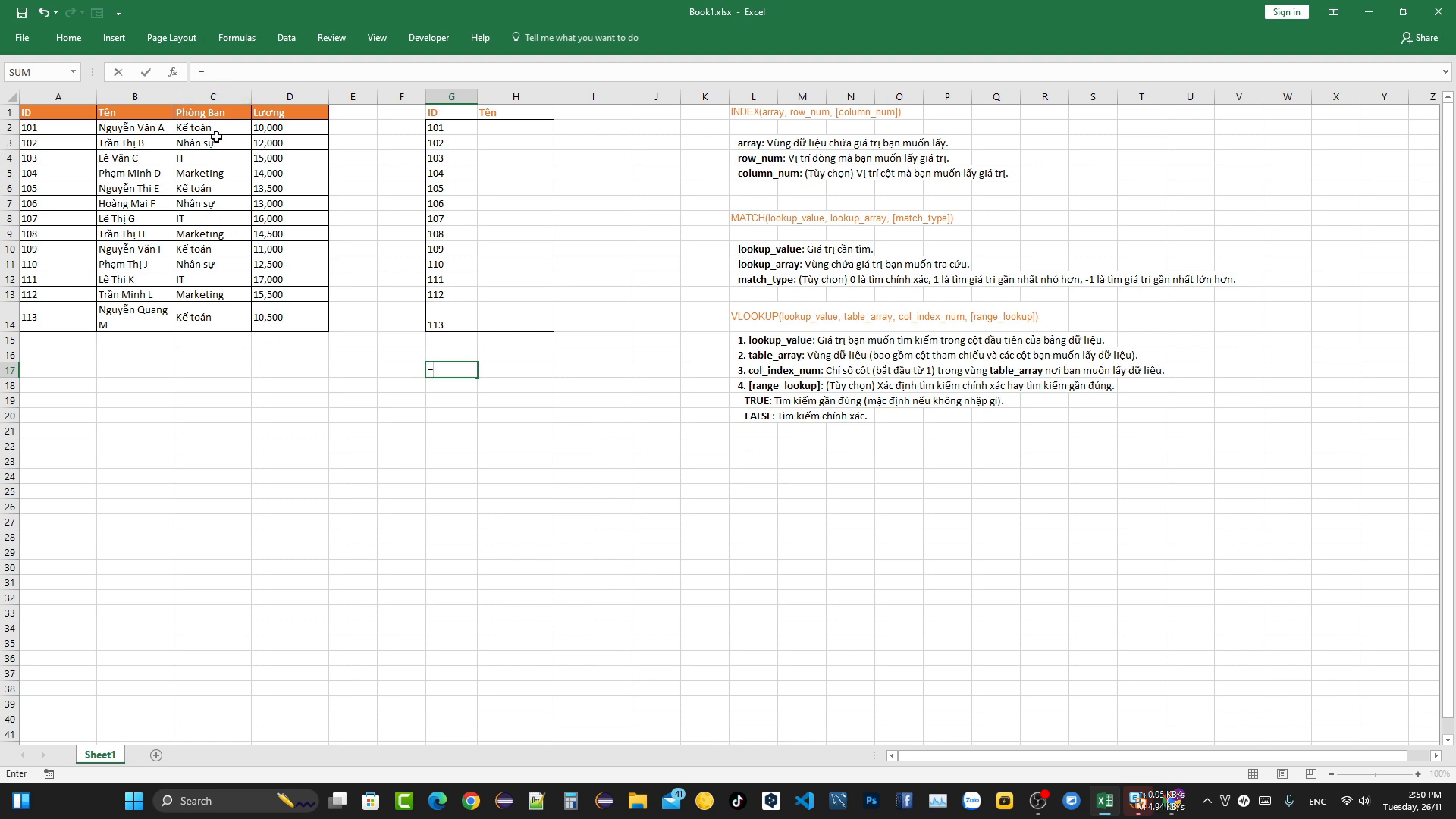
{"action": "key", "text": "Escape"}
{"action": "left_click", "coordinate": [515, 400]}
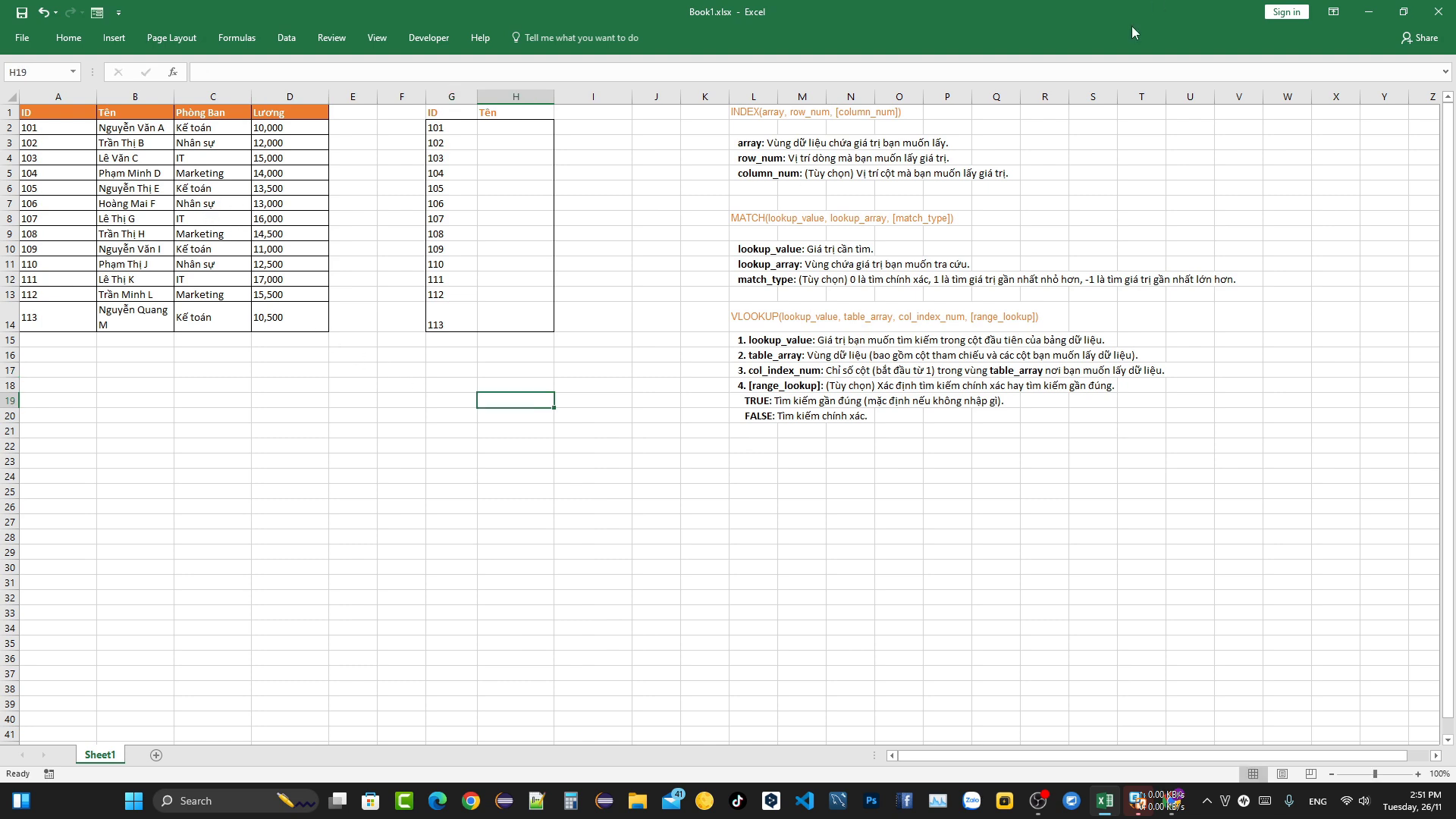
{"action": "double_click", "coordinate": [455, 358]}
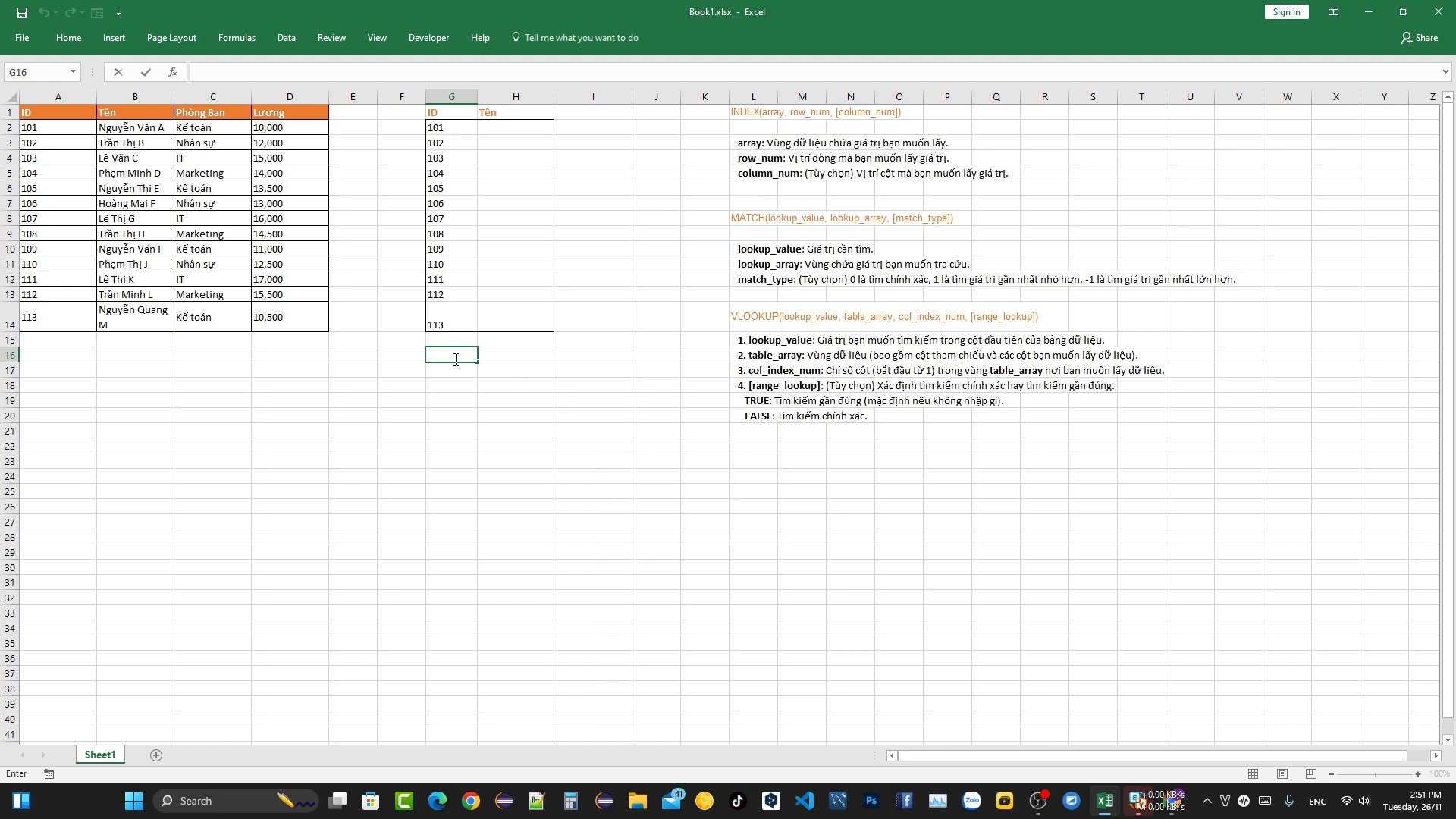
{"action": "type", "text": "=ind"}
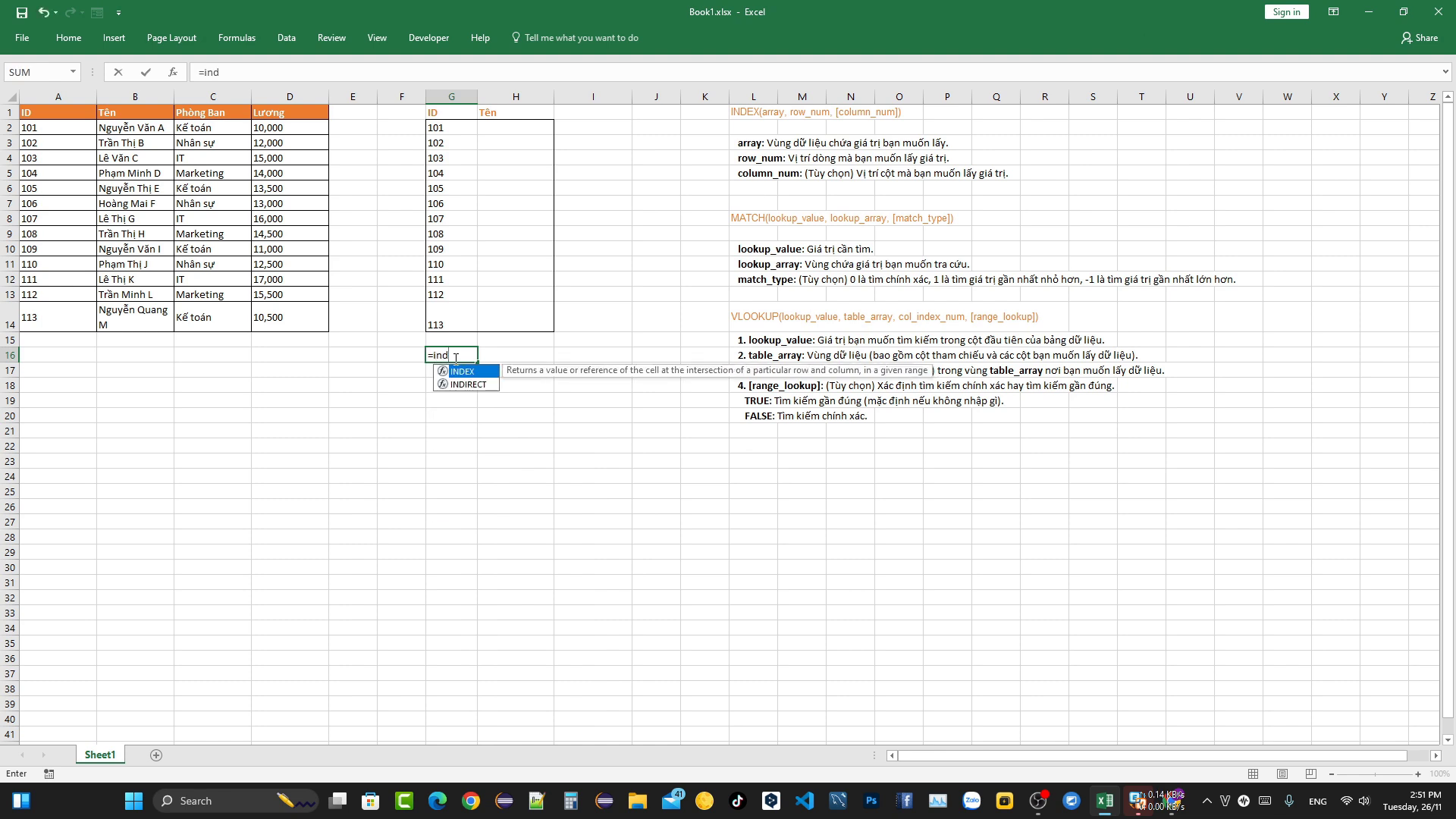
{"action": "double_click", "coordinate": [480, 373]}
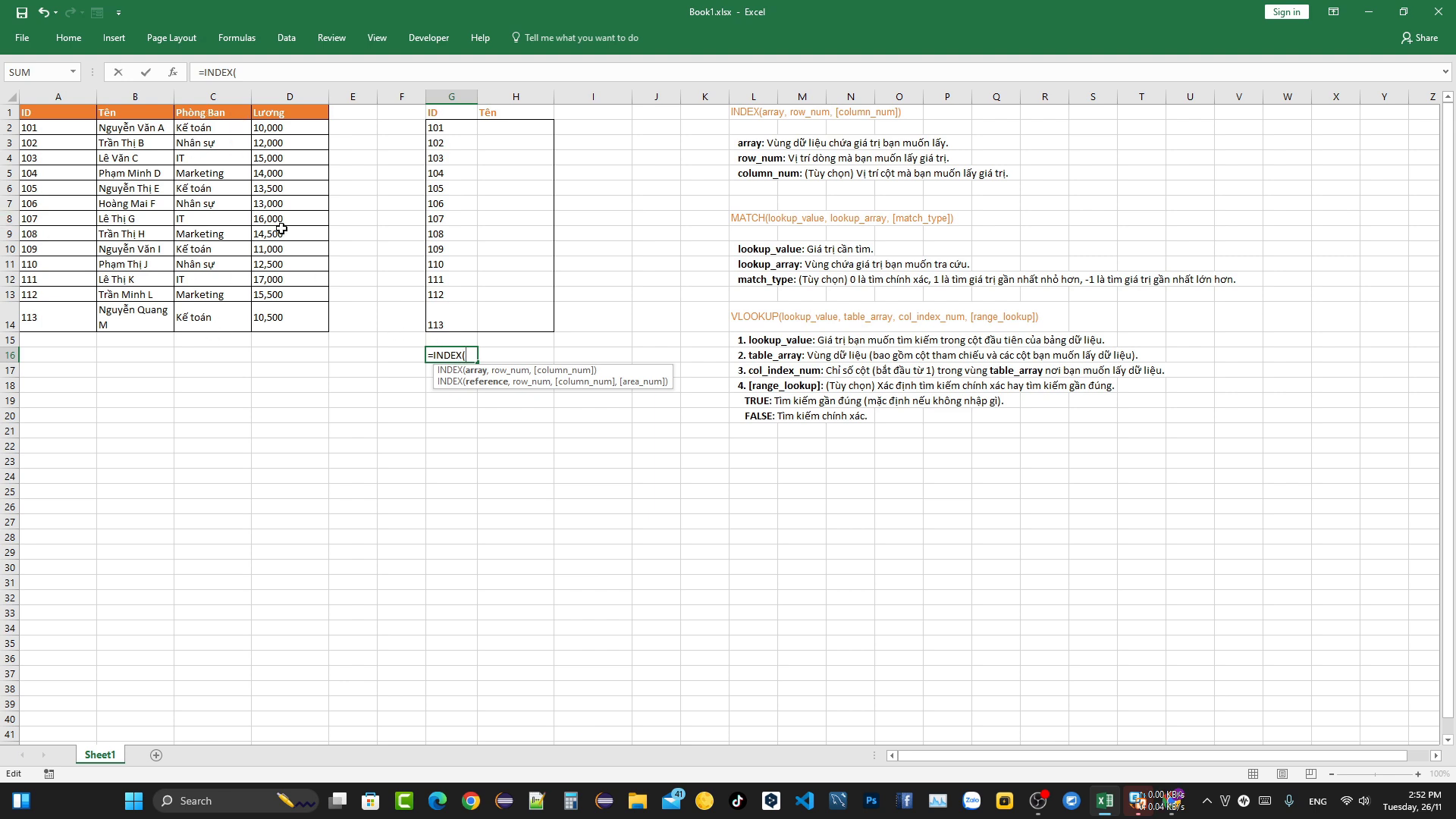
{"action": "left_click_drag", "start_coordinate": [223, 114], "coordinate": [216, 322]}
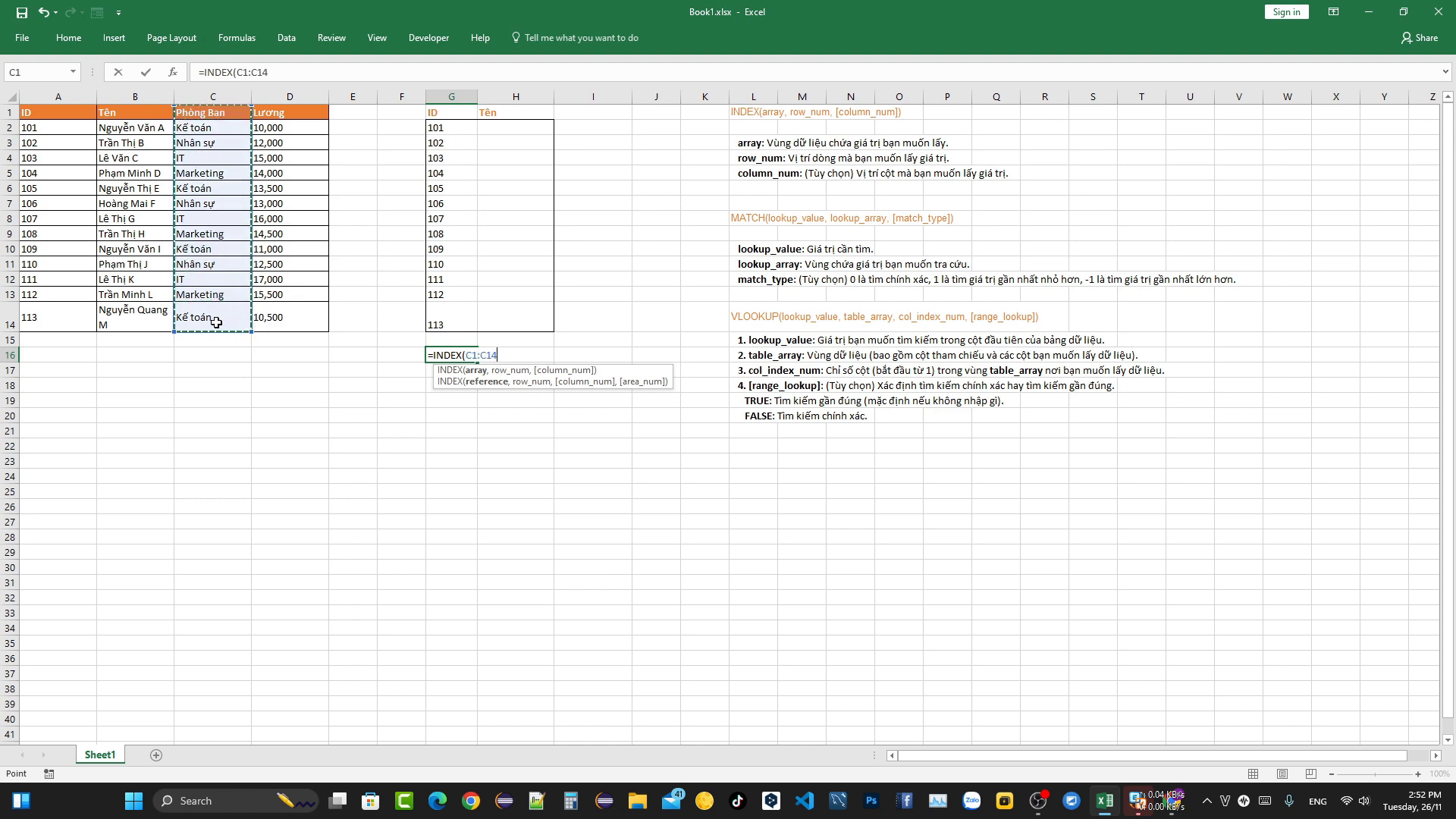
{"action": "type", "text": ",8"}
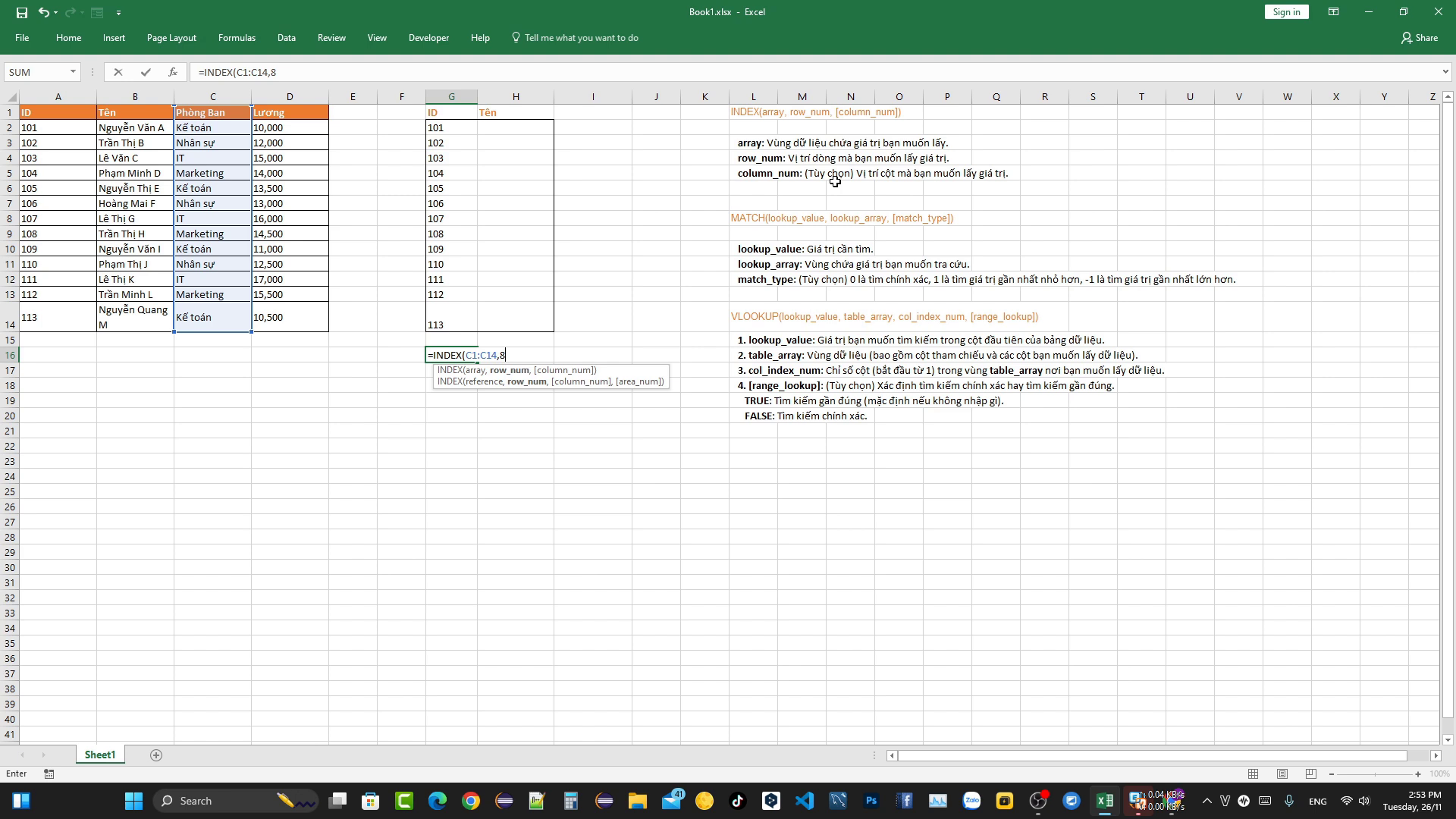
{"action": "type", "text": ")"}
{"action": "key", "text": "Return"}
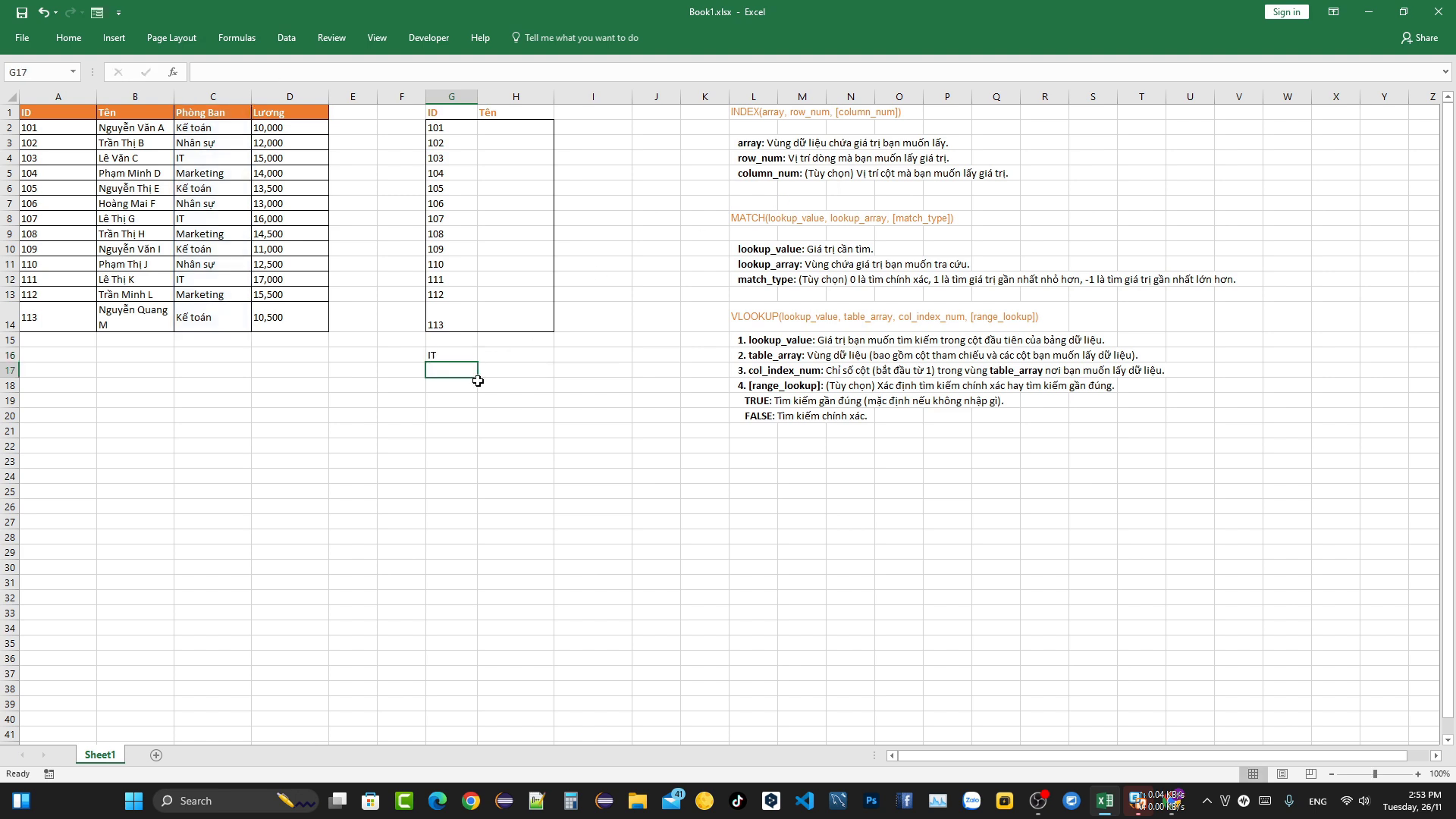
{"action": "left_click", "coordinate": [445, 353]}
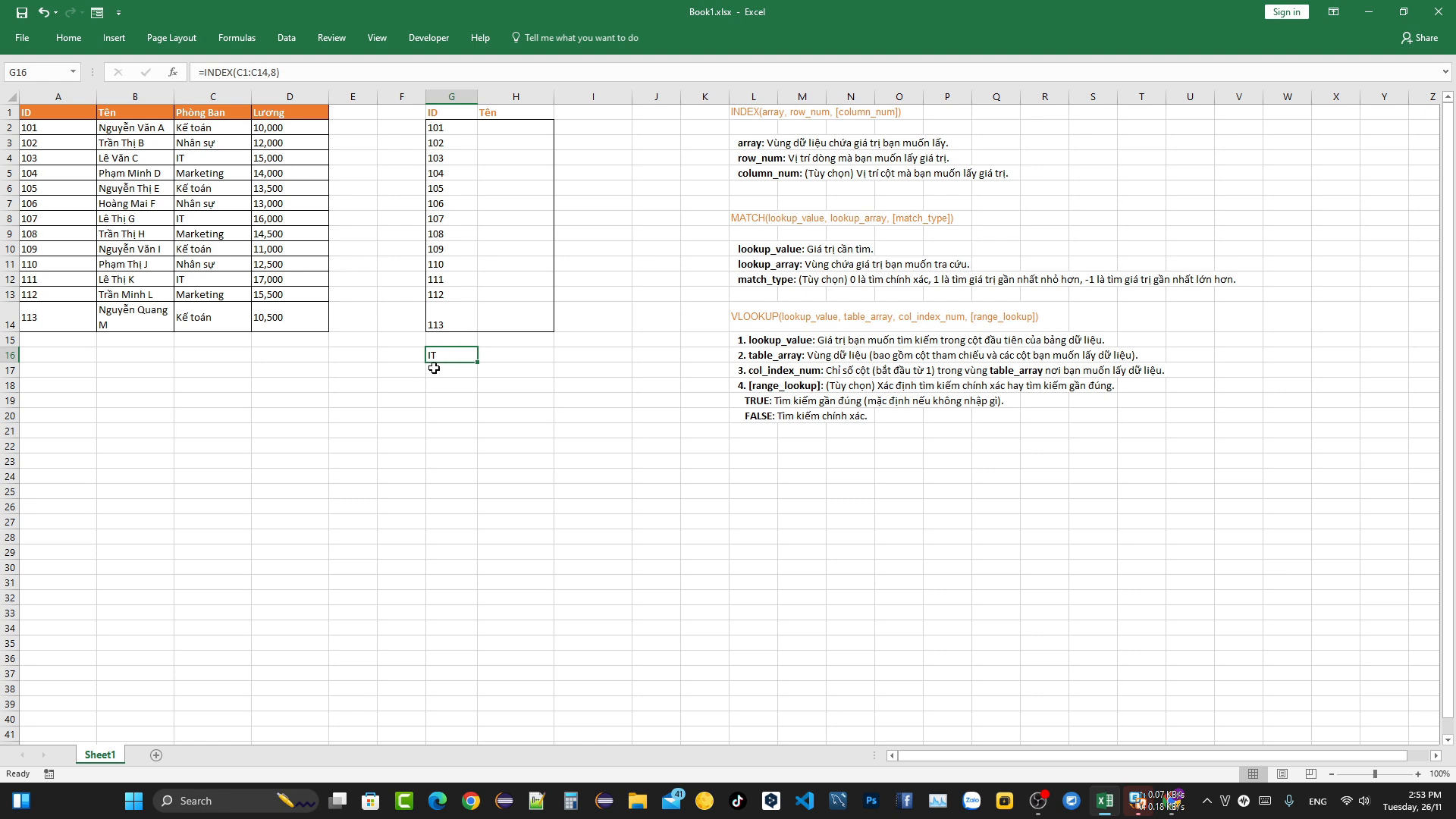
{"action": "key", "text": "F2"}
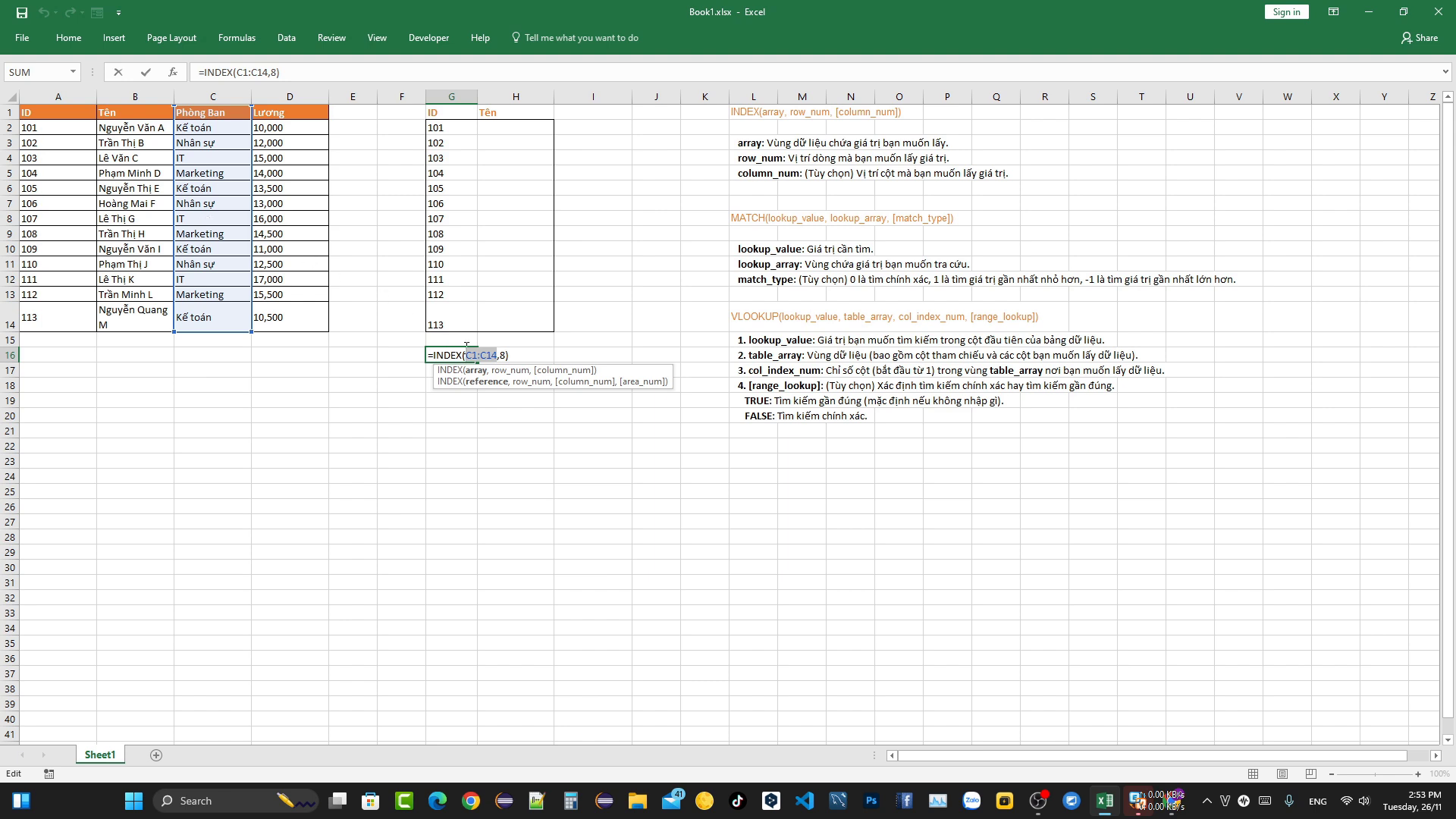
{"action": "left_click", "coordinate": [494, 355]}
{"action": "key", "text": "BackSpace"}
{"action": "key", "text": "BackSpace"}
{"action": "key", "text": "BackSpace"}
{"action": "key", "text": "BackSpace"}
{"action": "key", "text": "BackSpace"}
{"action": "key", "text": "BackSpace"}
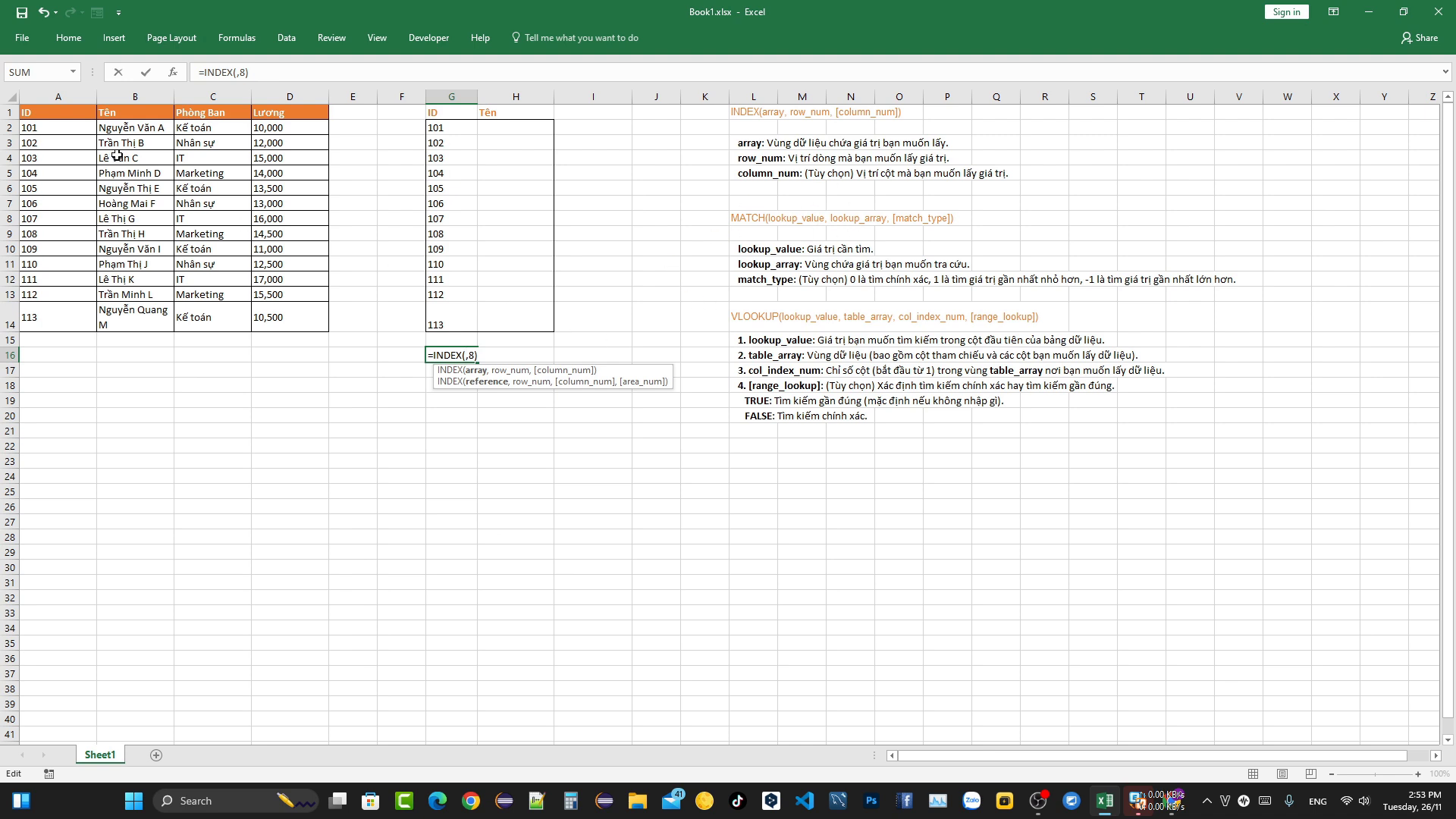
{"action": "left_click_drag", "start_coordinate": [31, 114], "coordinate": [304, 327]}
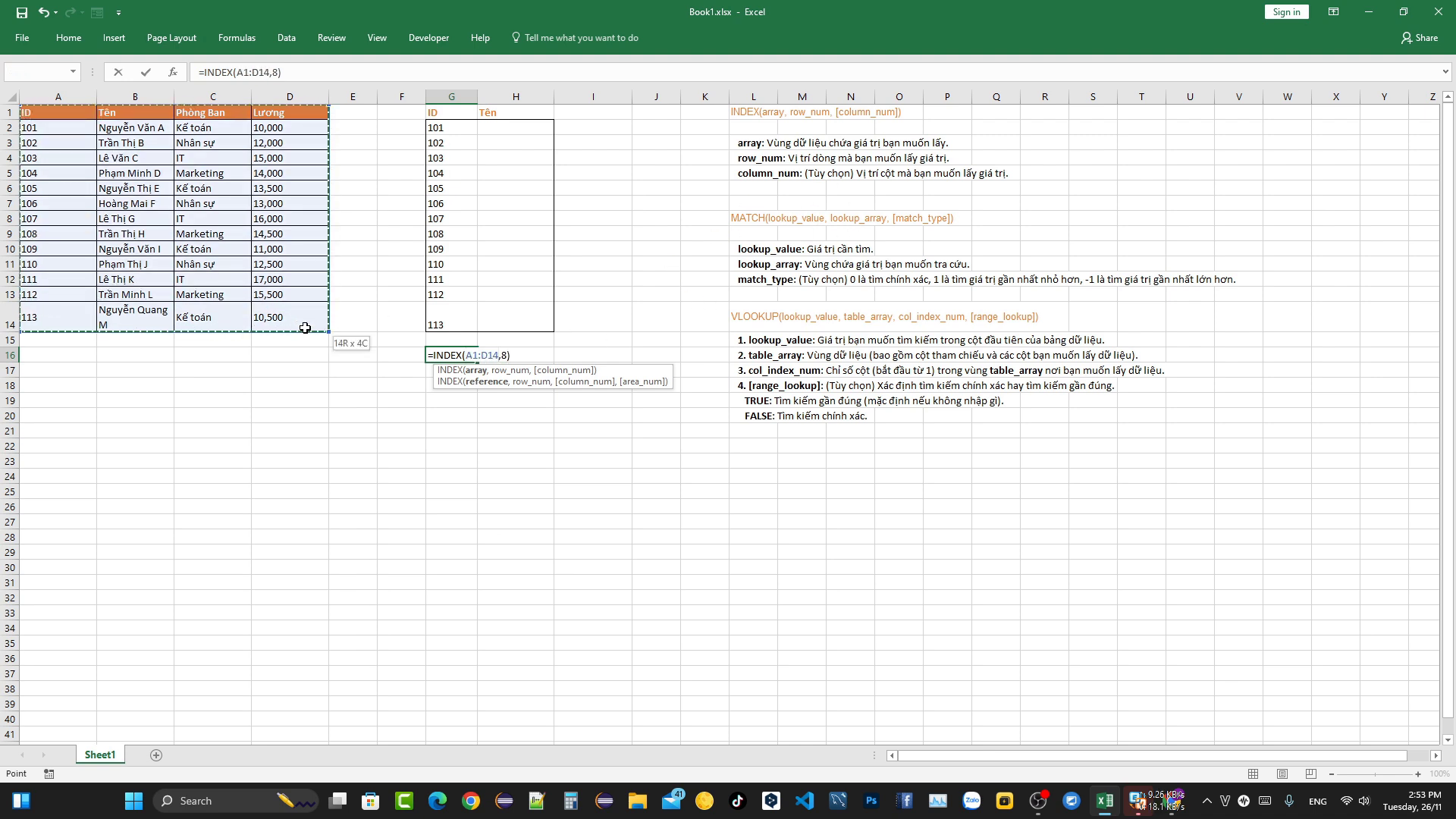
{"action": "left_click", "coordinate": [507, 354]}
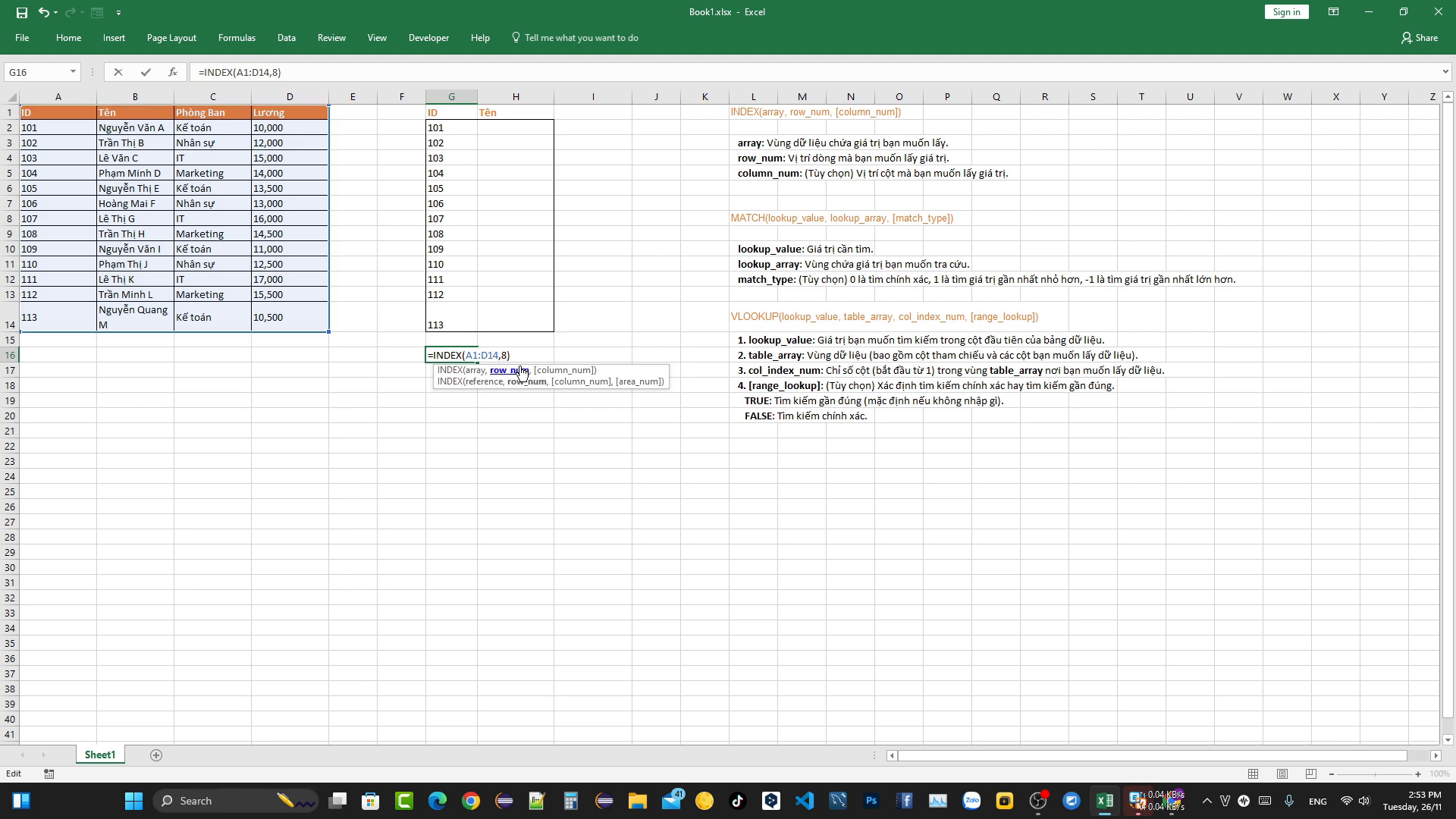
{"action": "type", "text": ",3"}
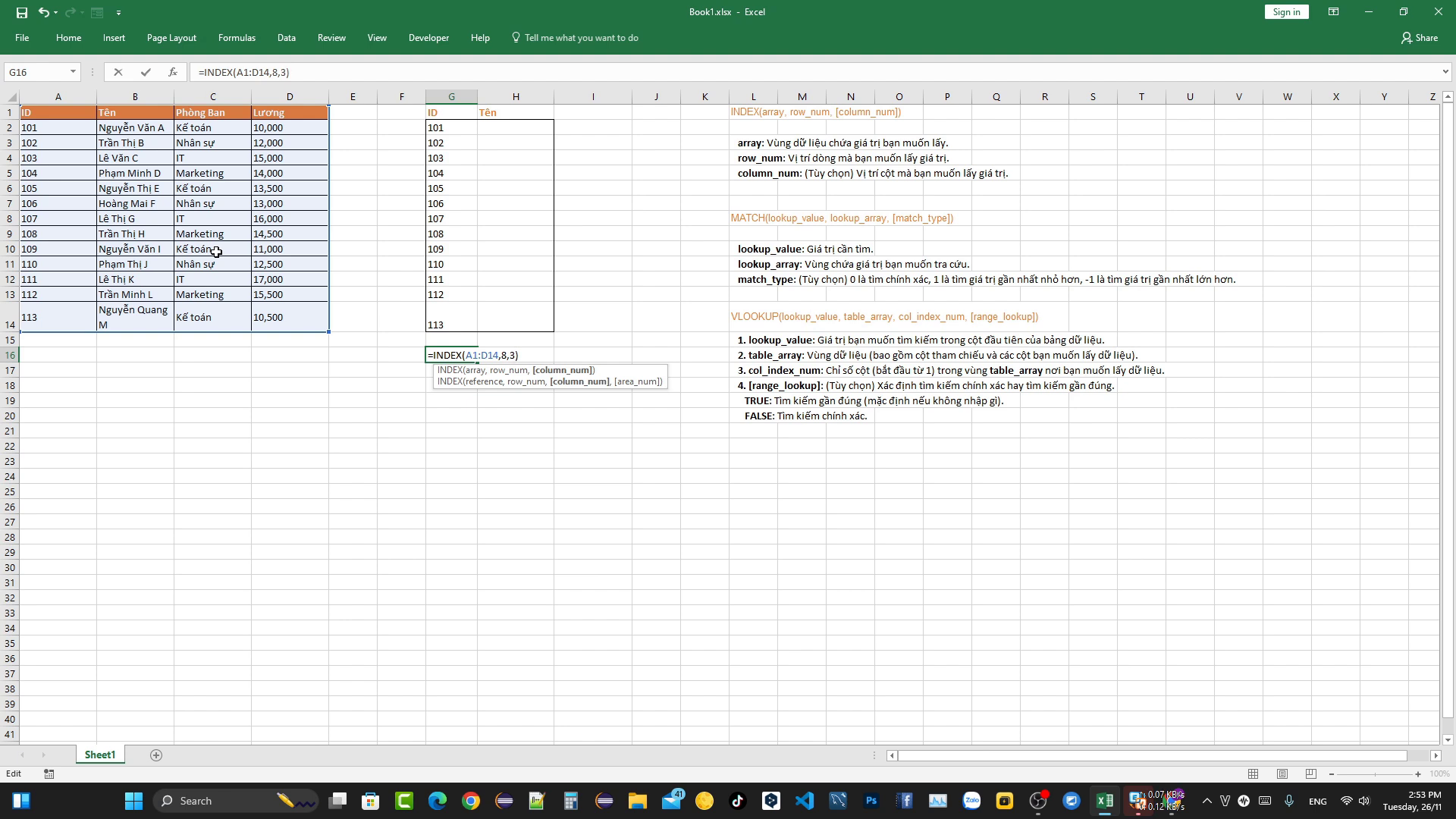
{"action": "key", "text": "Return"}
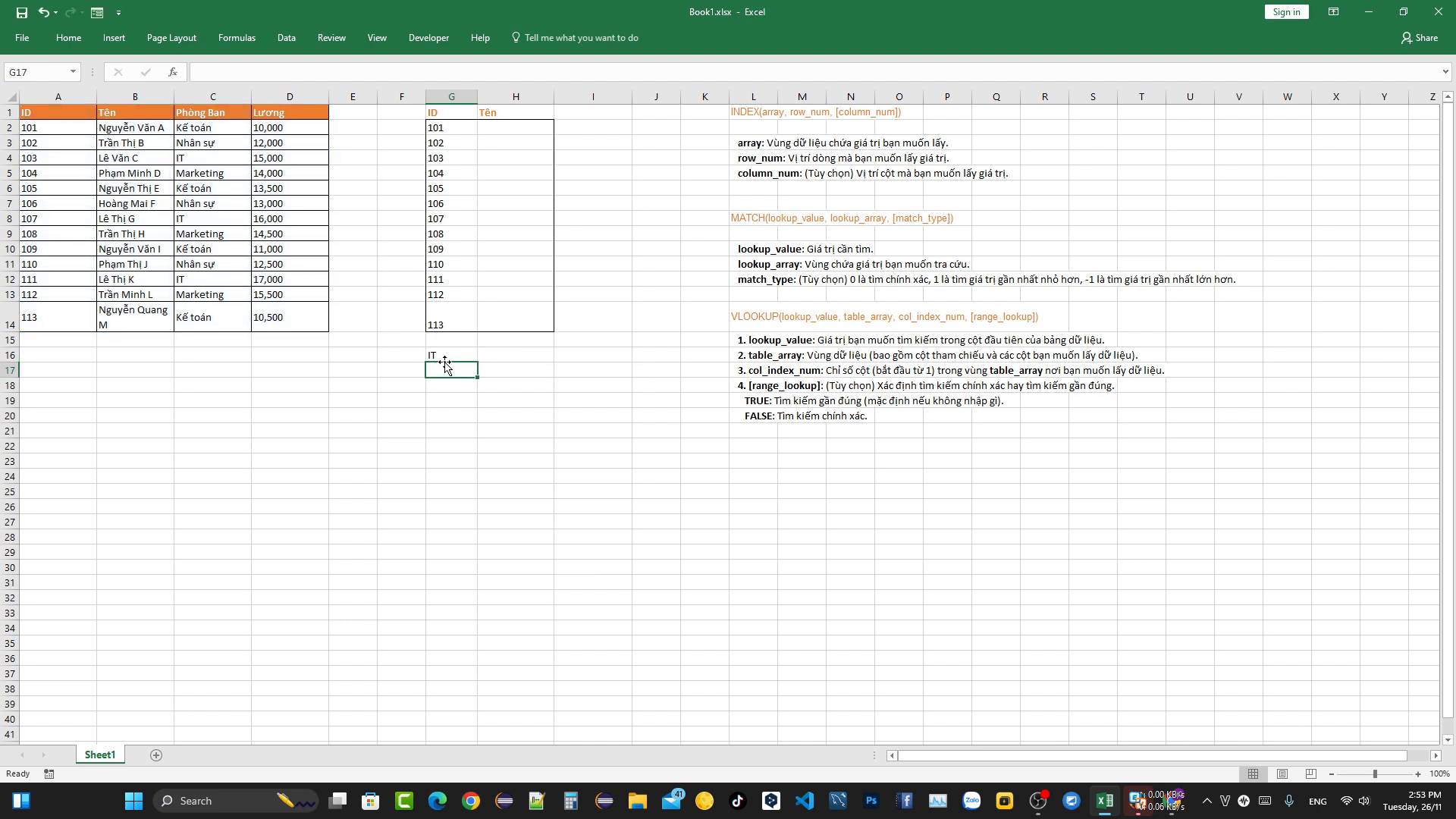
{"action": "double_click", "coordinate": [450, 355]}
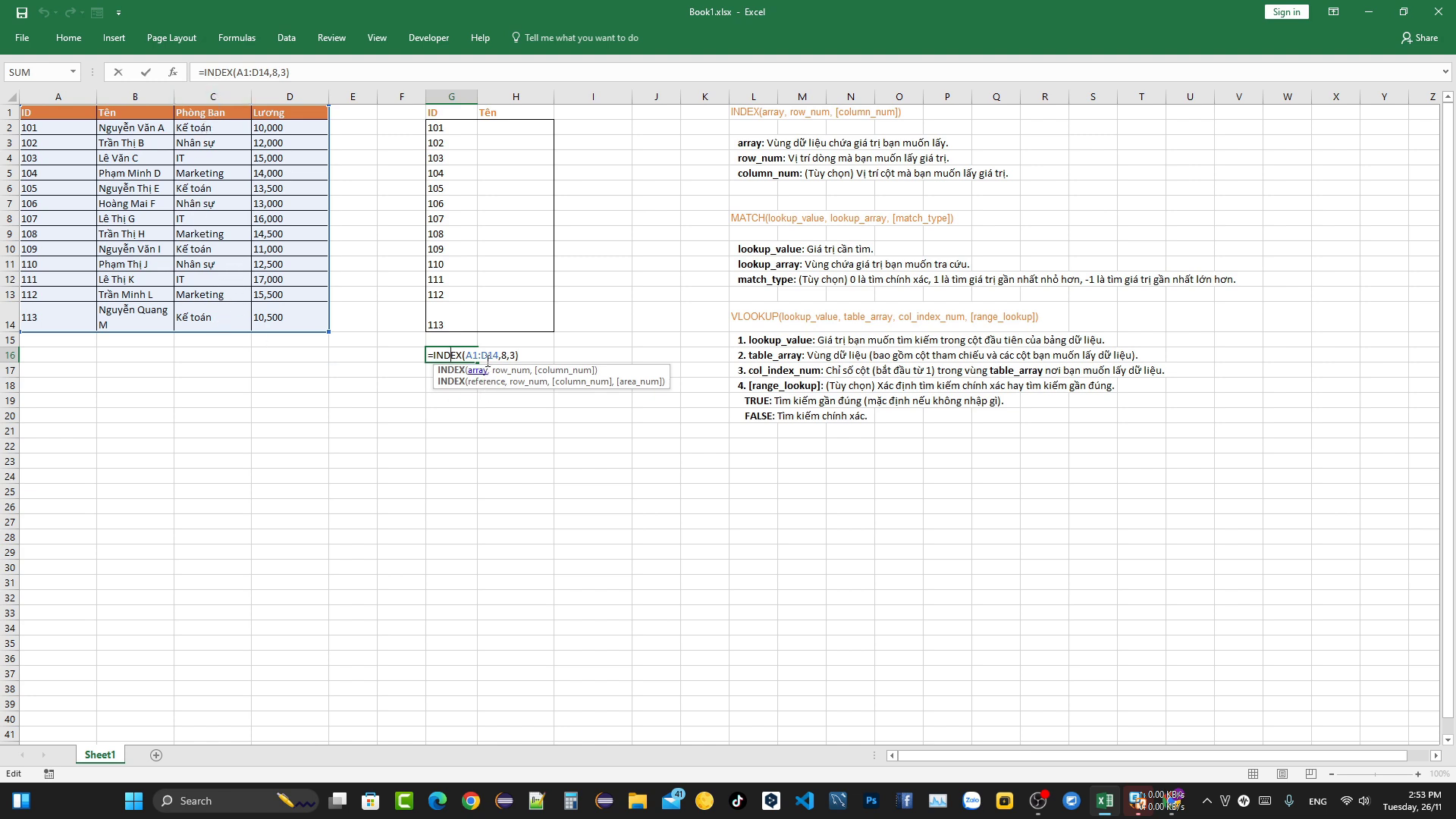
{"action": "left_click_drag", "start_coordinate": [497, 355], "coordinate": [481, 355]}
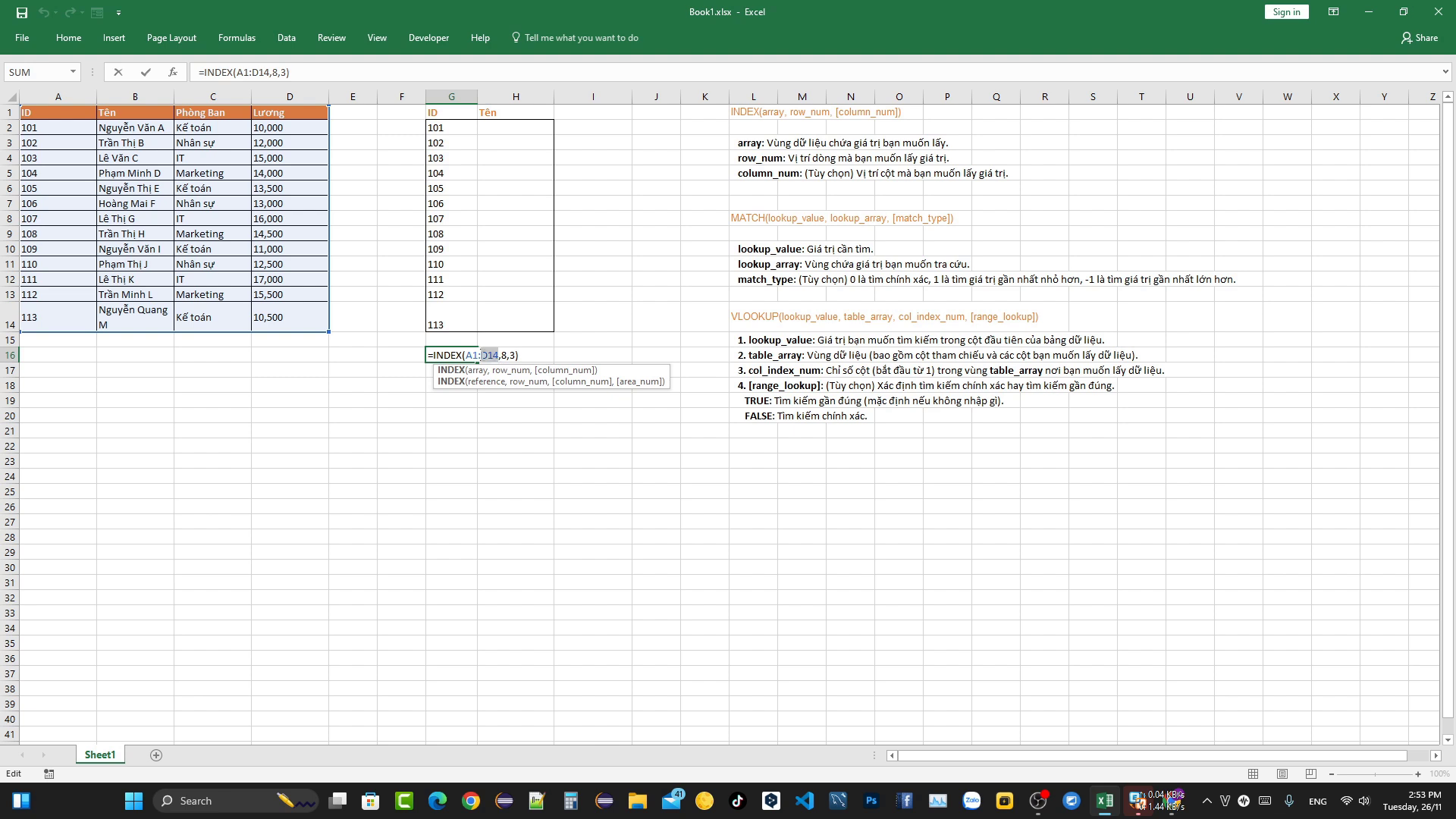
{"action": "left_click", "coordinate": [515, 357]}
{"action": "key", "text": "BackSpace"}
{"action": "key", "text": "BackSpace"}
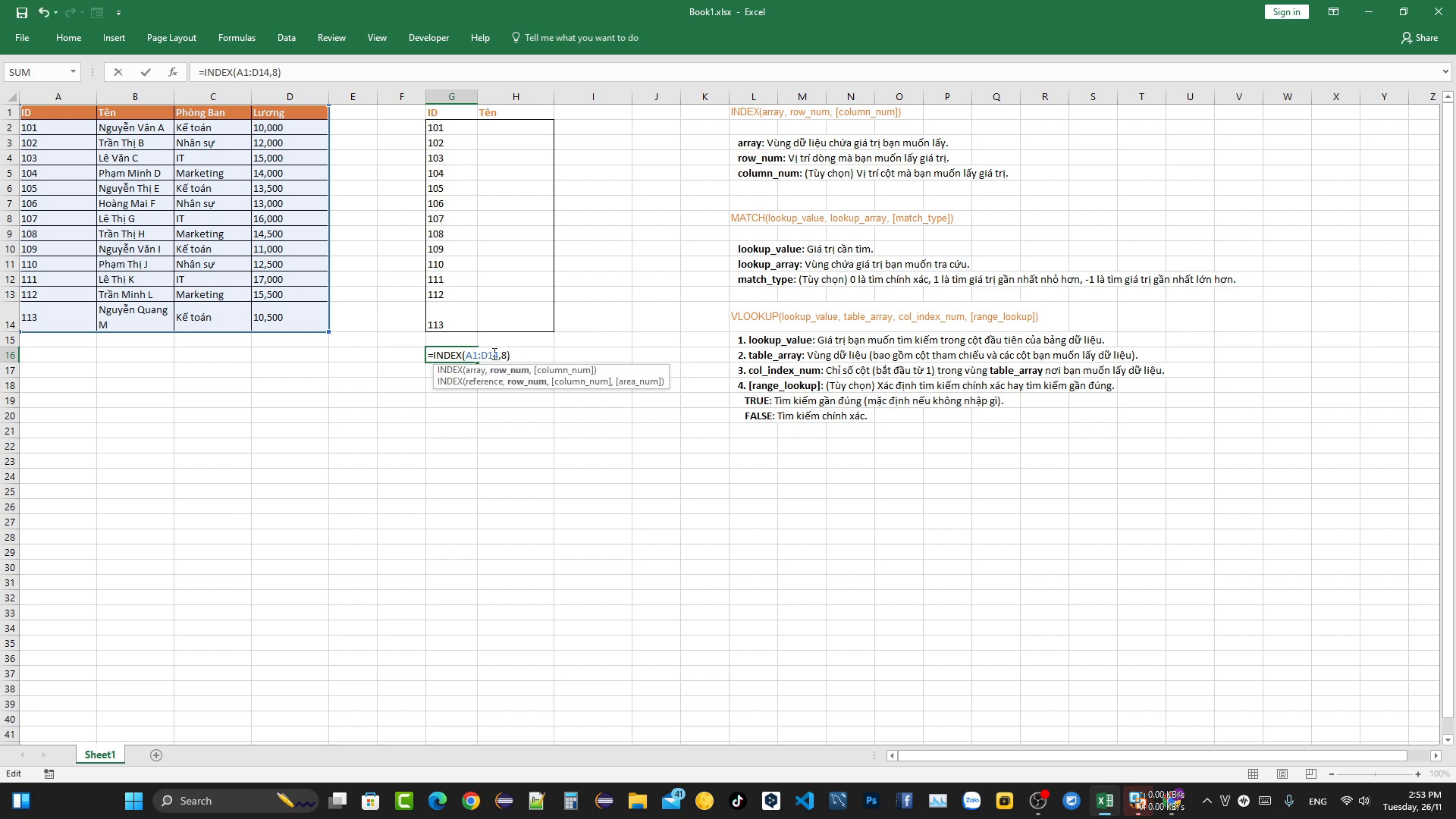
{"action": "left_click_drag", "start_coordinate": [499, 355], "coordinate": [464, 355]}
{"action": "key", "text": "BackSpace"}
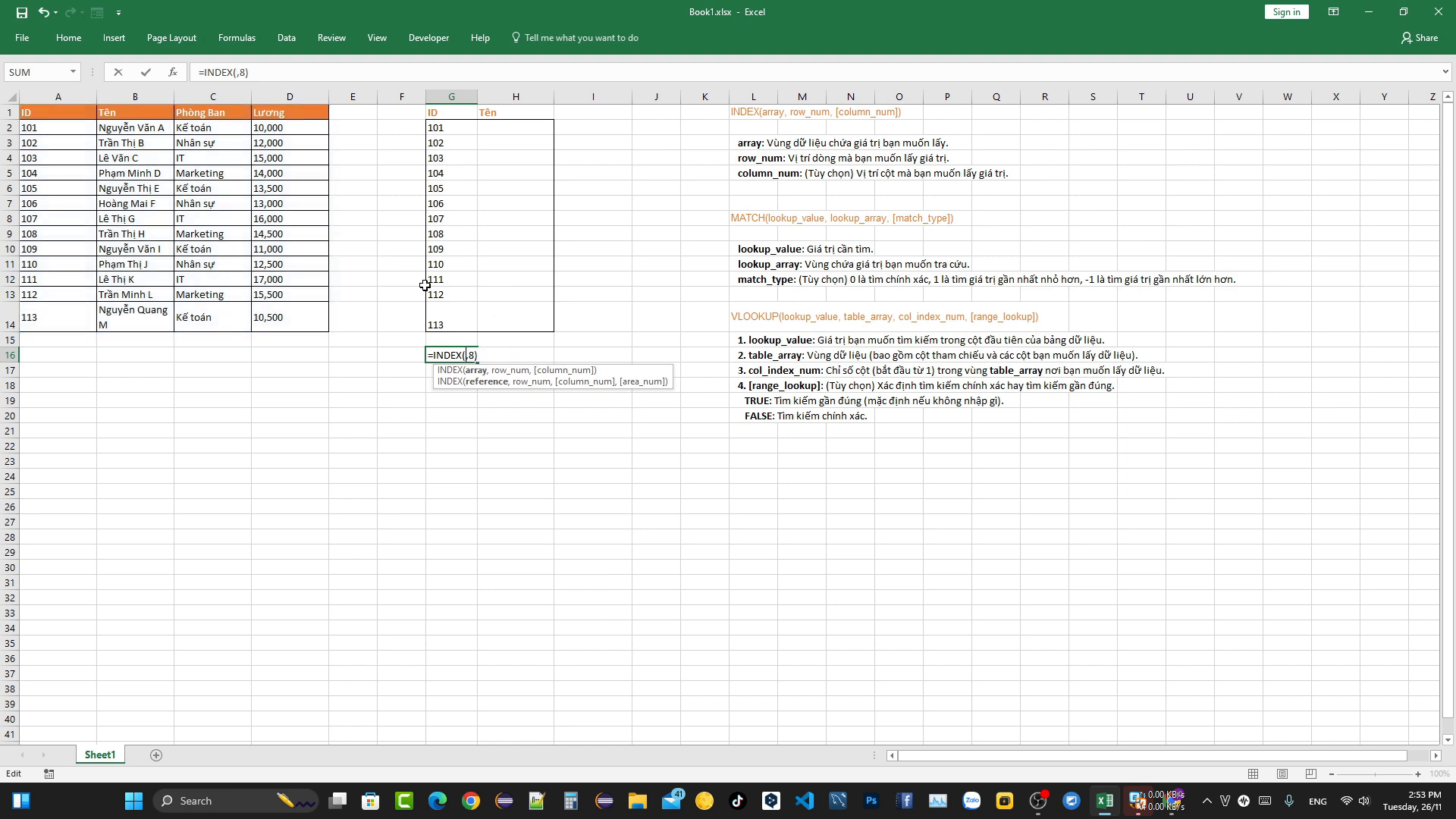
{"action": "left_click_drag", "start_coordinate": [212, 112], "coordinate": [201, 317]}
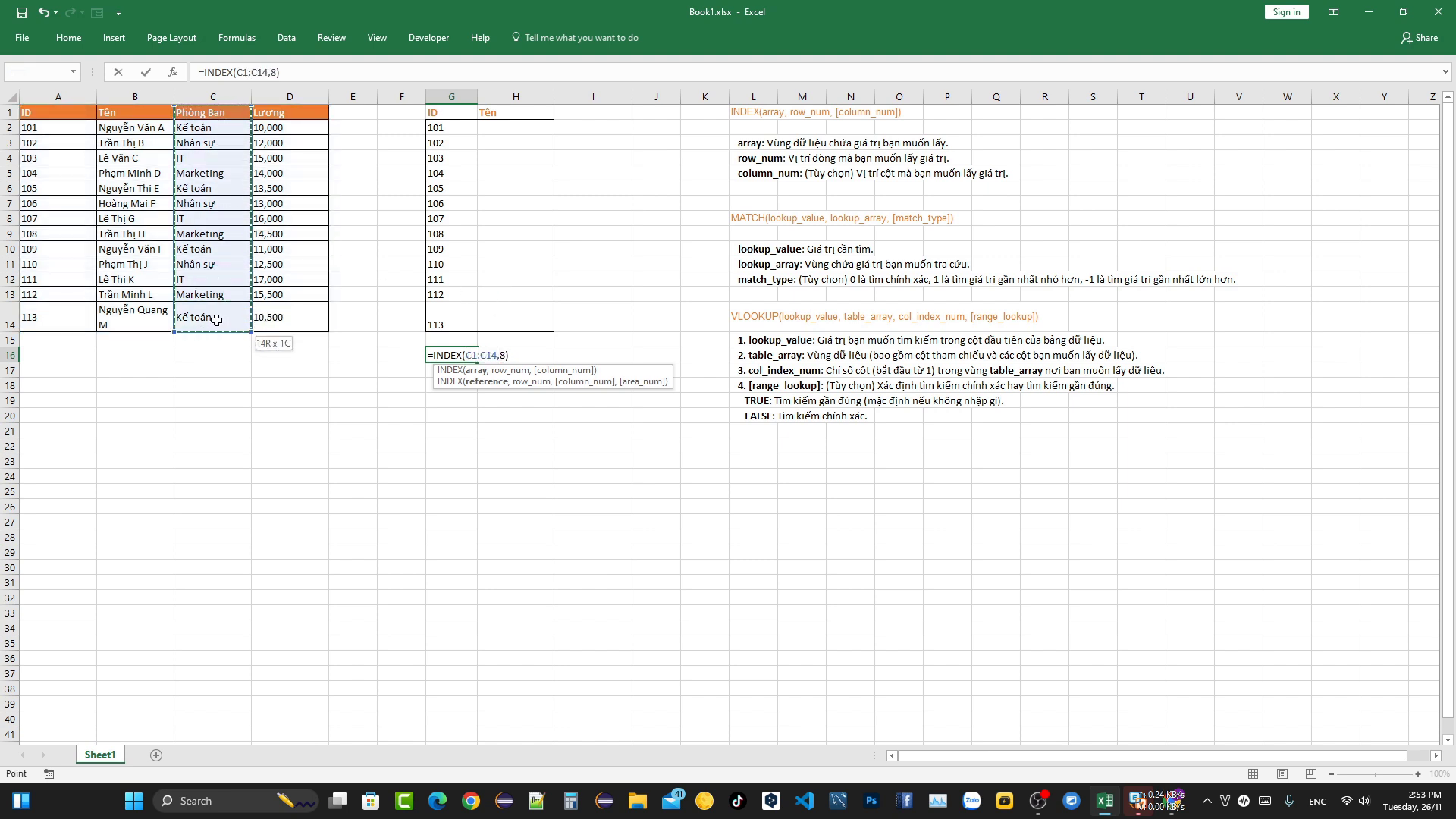
{"action": "key", "text": "Return"}
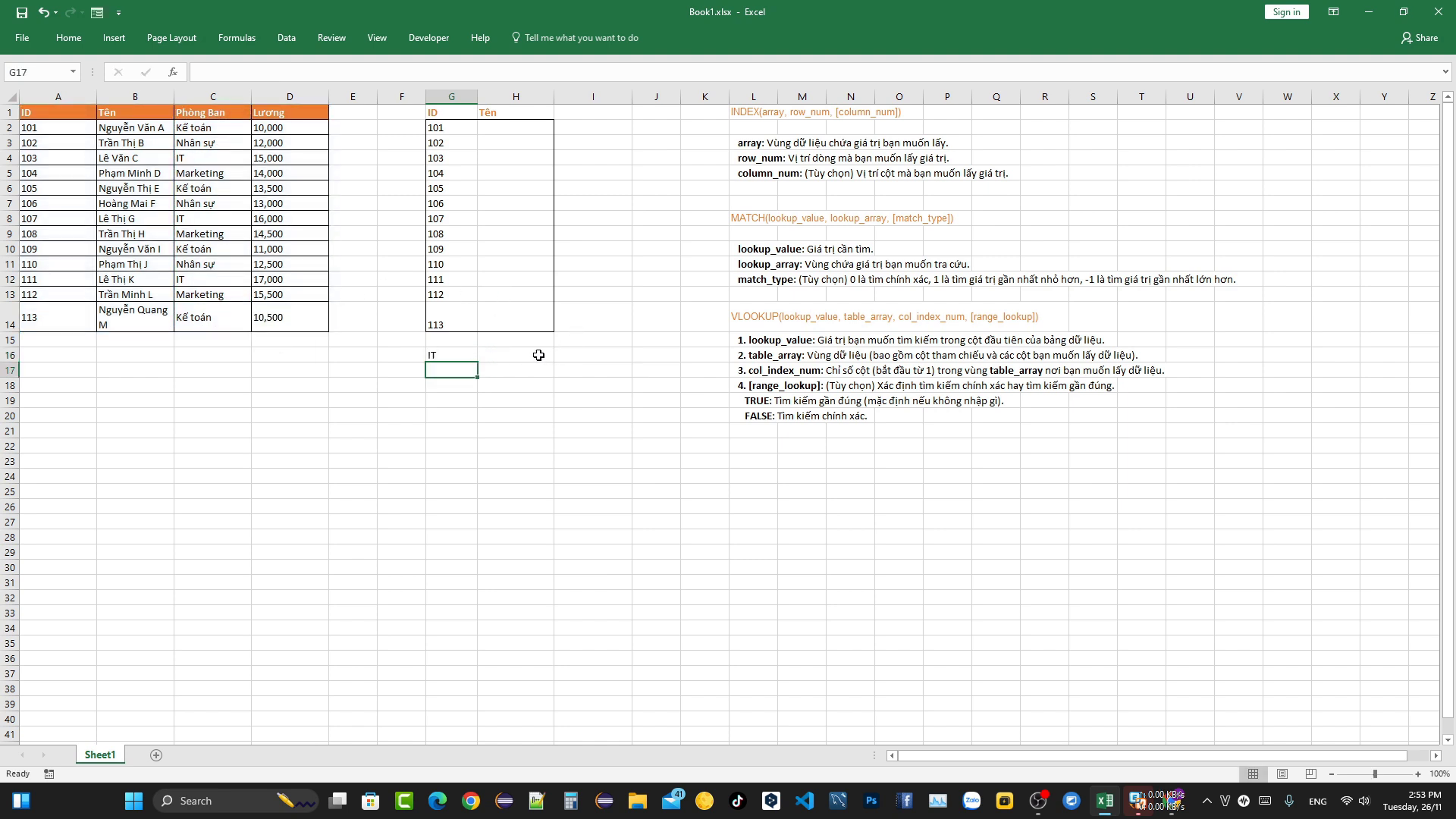
{"action": "left_click", "coordinate": [213, 284]}
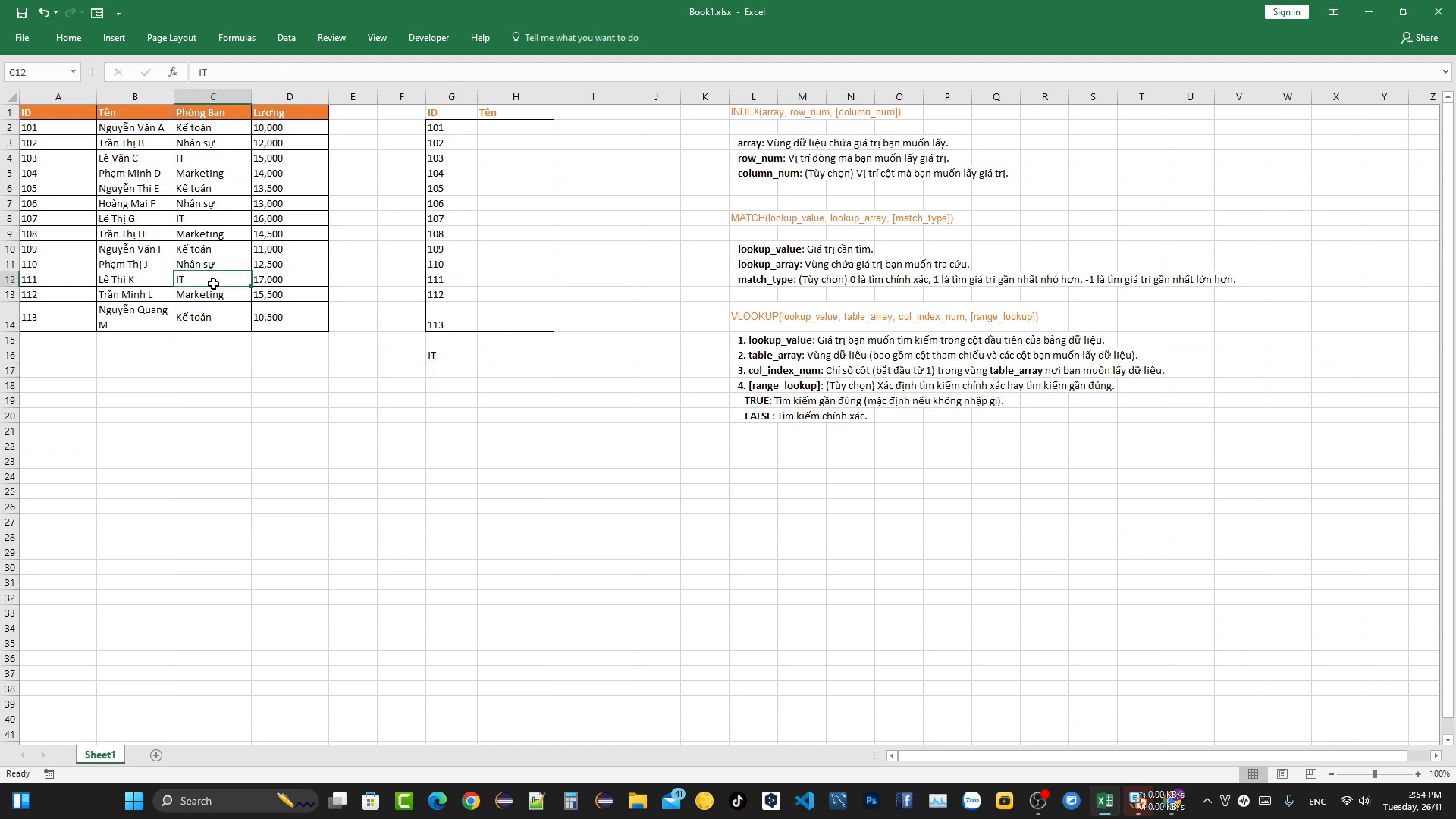
{"action": "left_click", "coordinate": [197, 219]}
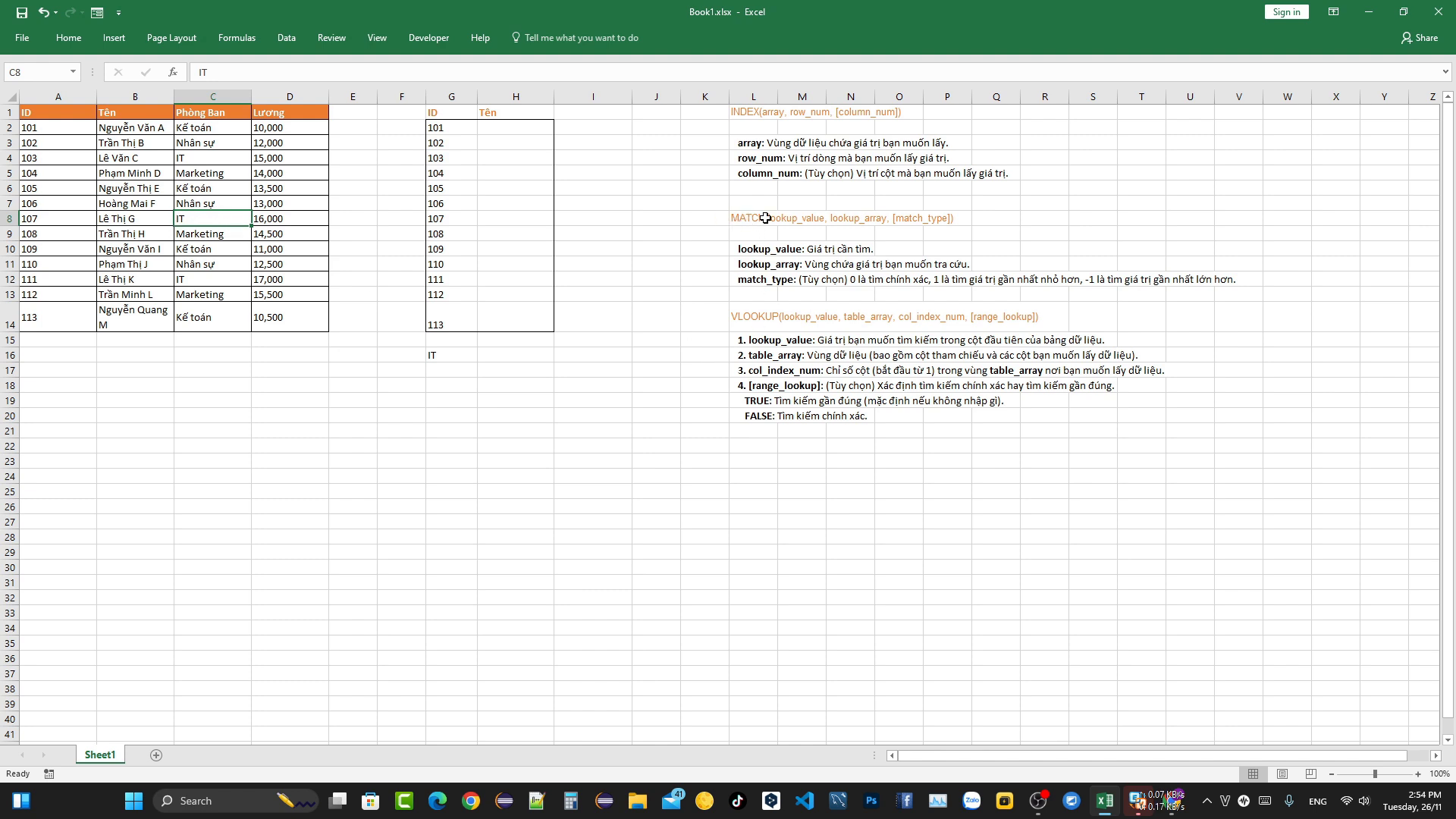
{"action": "left_click", "coordinate": [451, 368]}
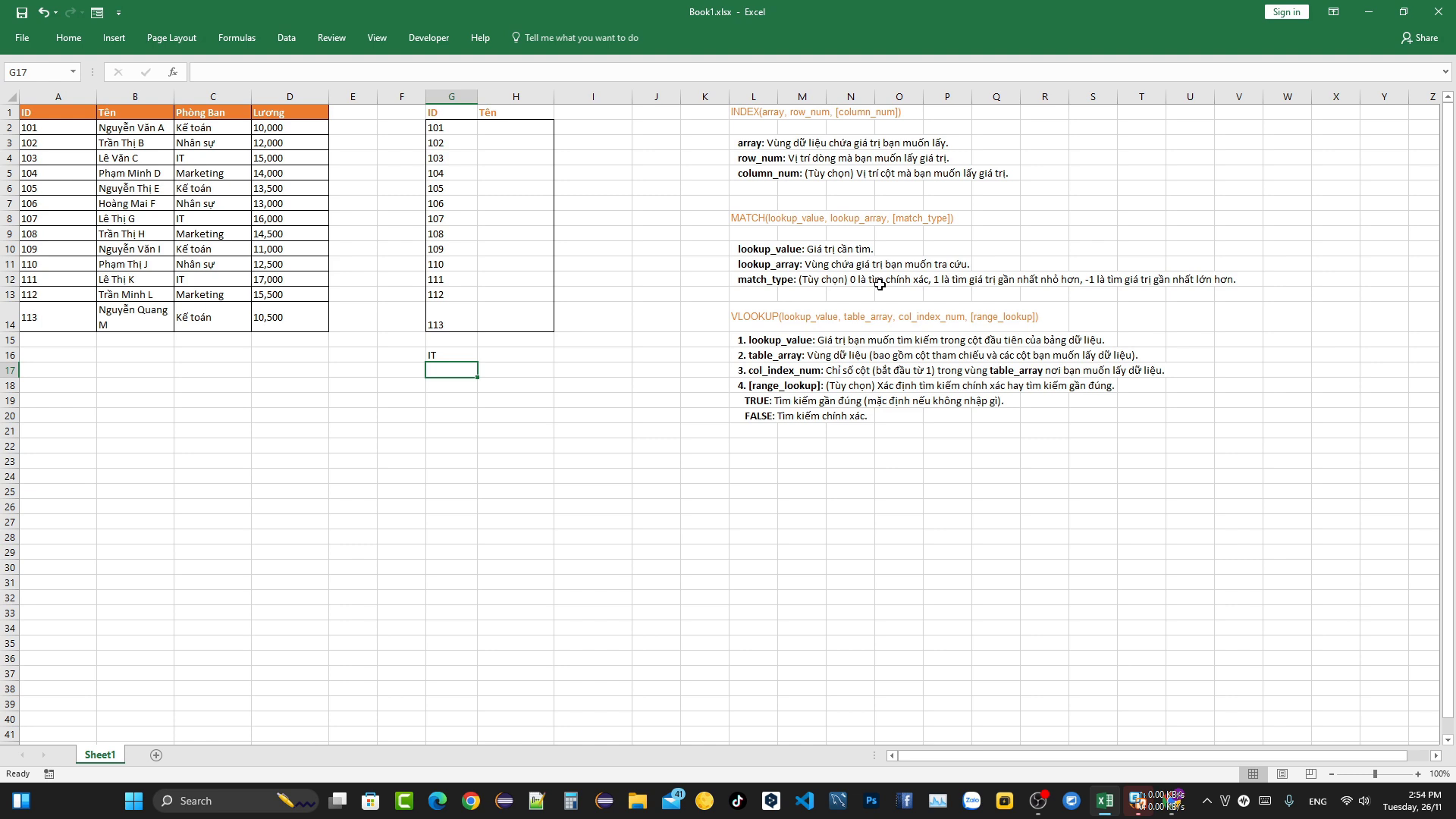
{"action": "double_click", "coordinate": [451, 369]}
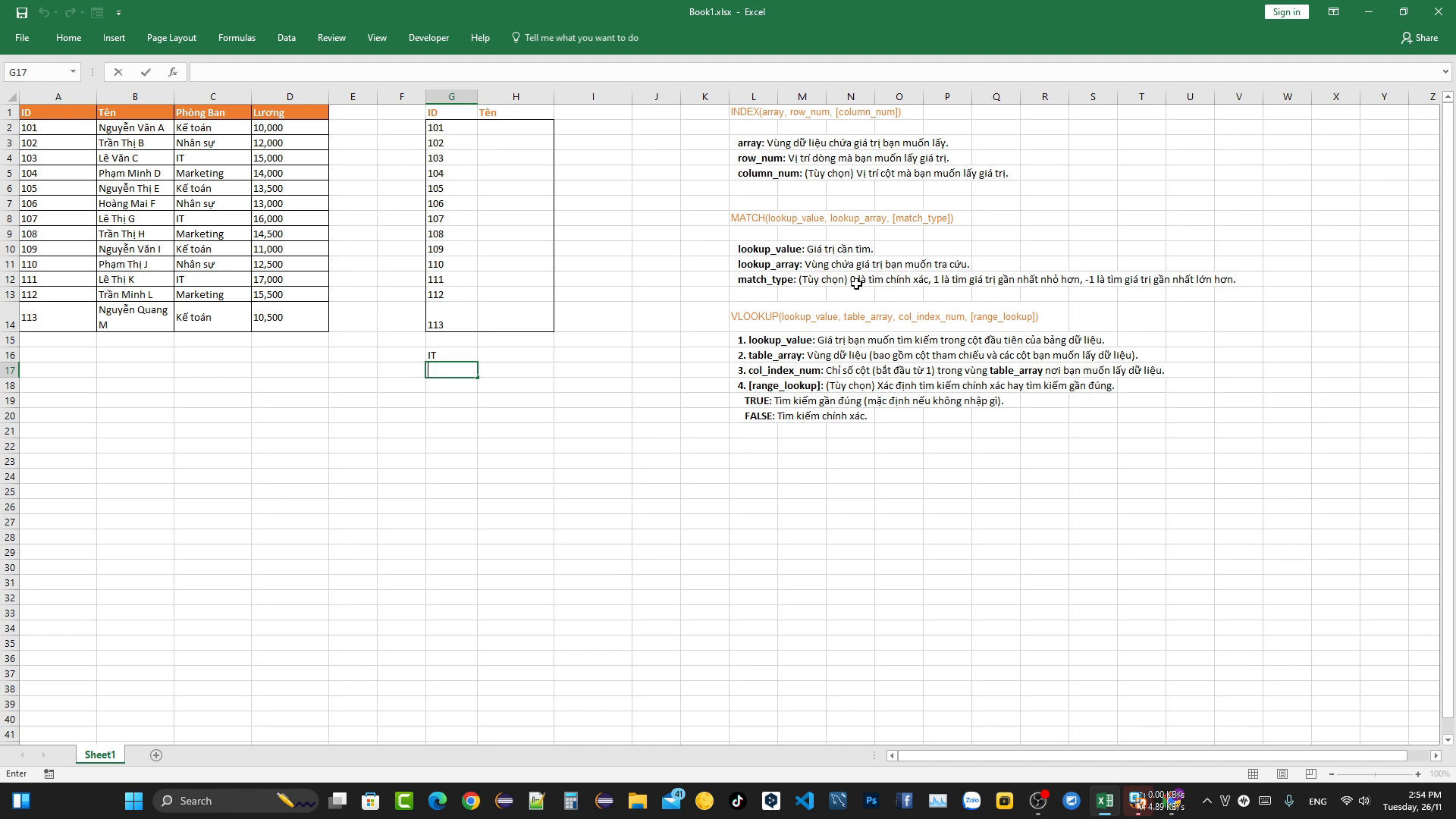
Step: Enter =MATCH(G10,A1:A14,0) in G17, returning 10 as ID 109's position
{"action": "type", "text": "="}
{"action": "type", "text": "mat"}
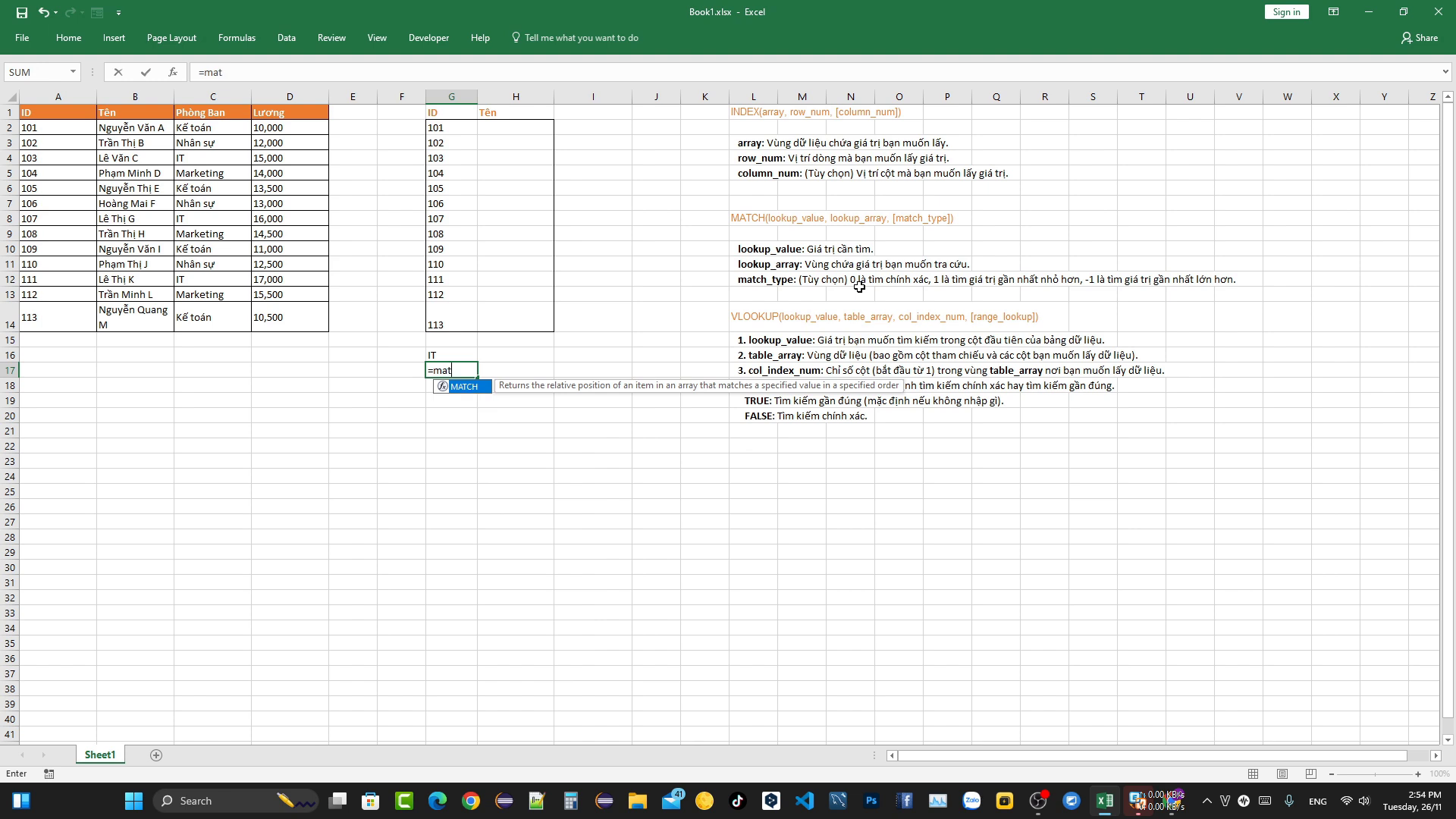
{"action": "double_click", "coordinate": [474, 388]}
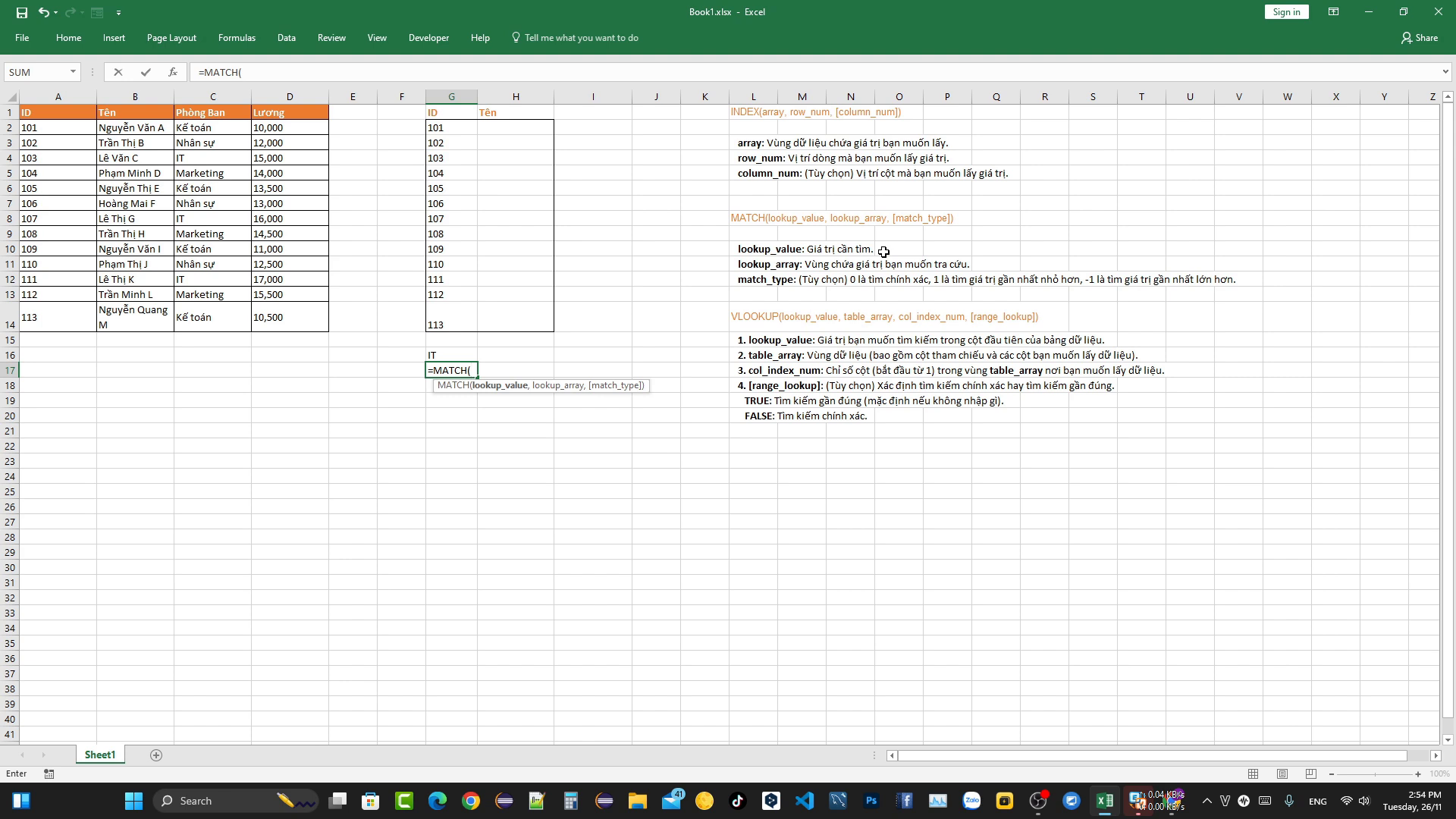
{"action": "left_click", "coordinate": [447, 248]}
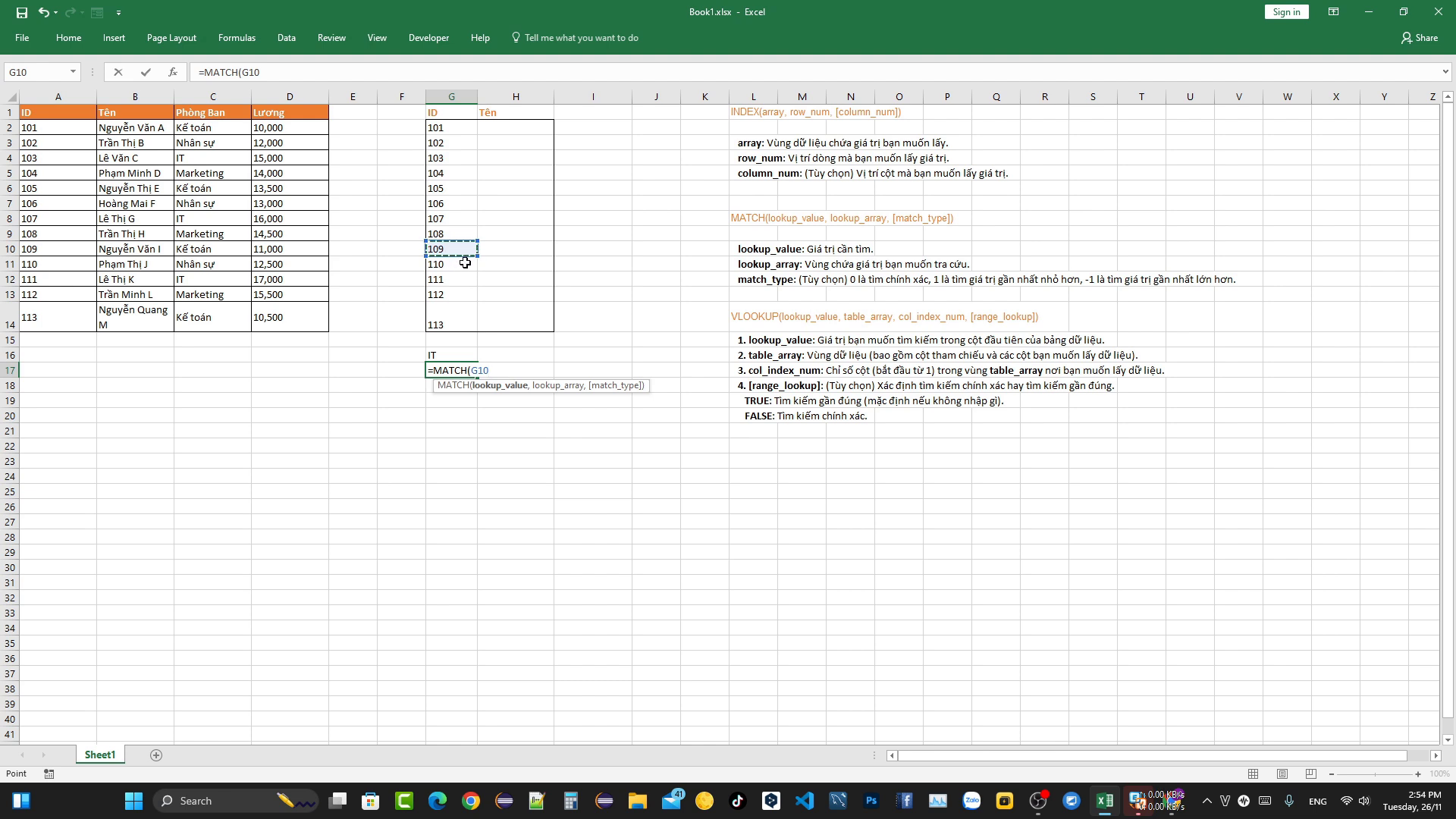
{"action": "type", "text": ","}
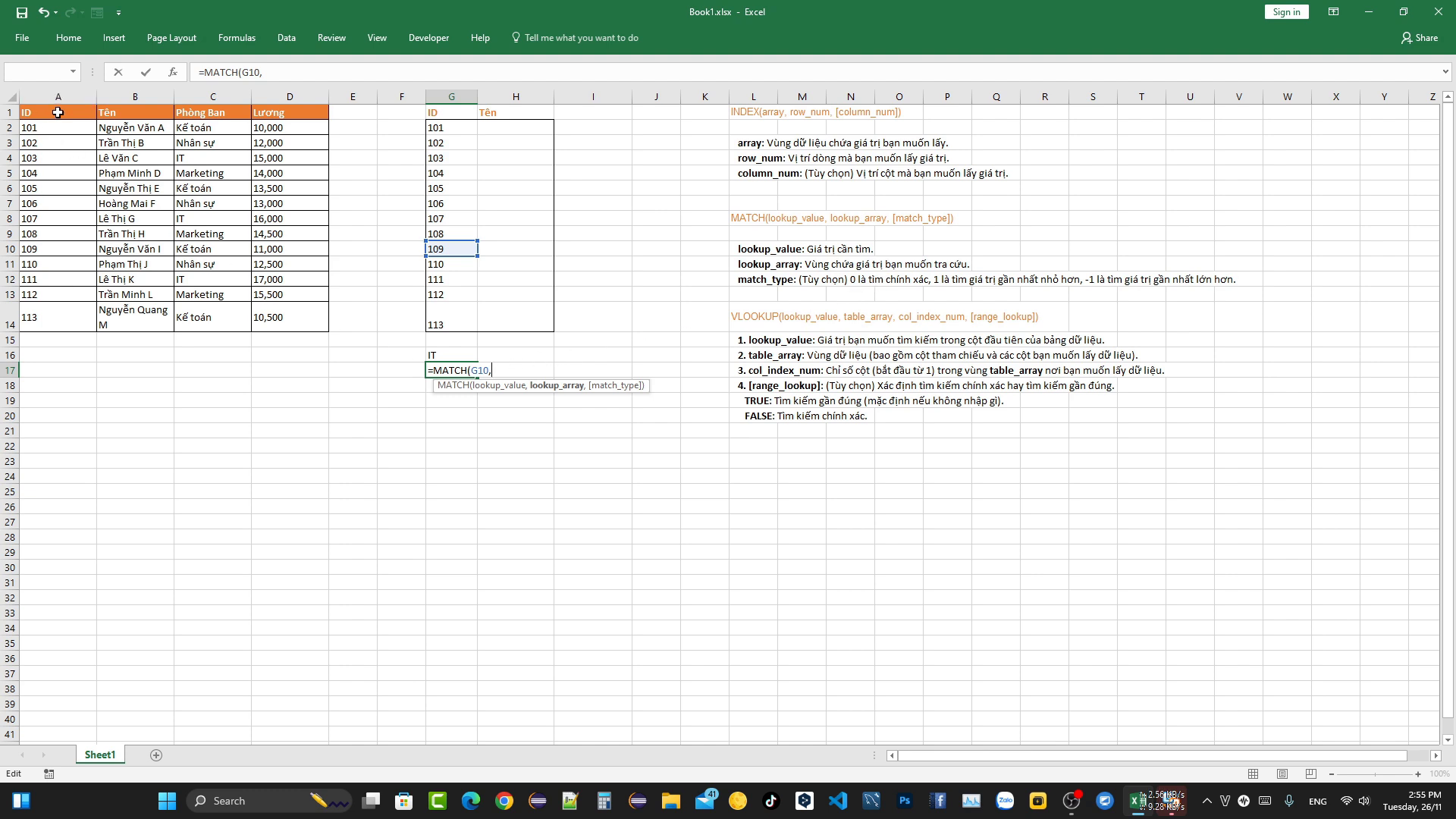
{"action": "mouse_move", "coordinate": [58, 113]}
{"action": "left_mouse_down"}
{"action": "mouse_move", "coordinate": [57, 282]}
{"action": "mouse_move", "coordinate": [92, 327]}
{"action": "left_mouse_up"}
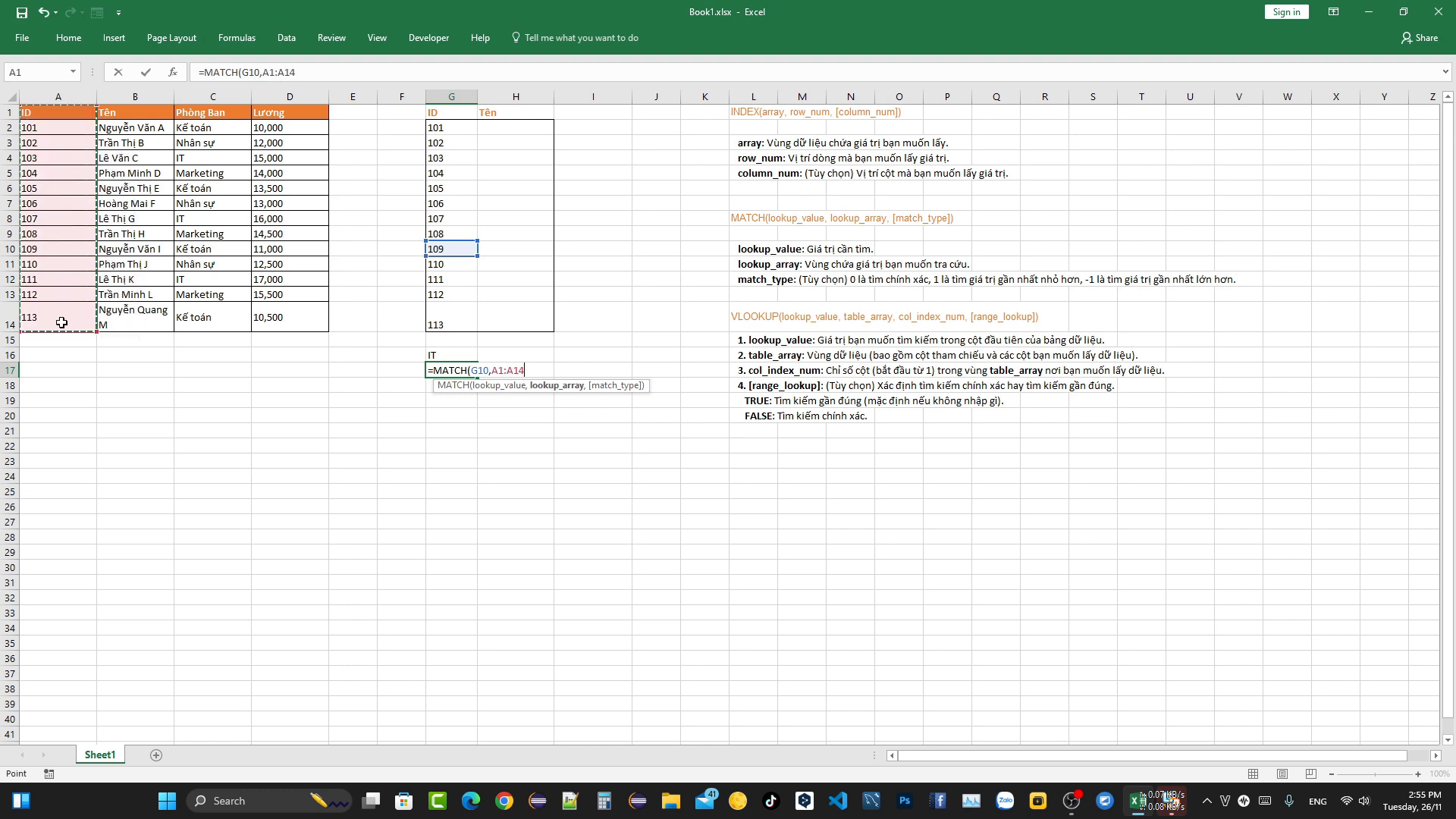
{"action": "type", "text": ",0"}
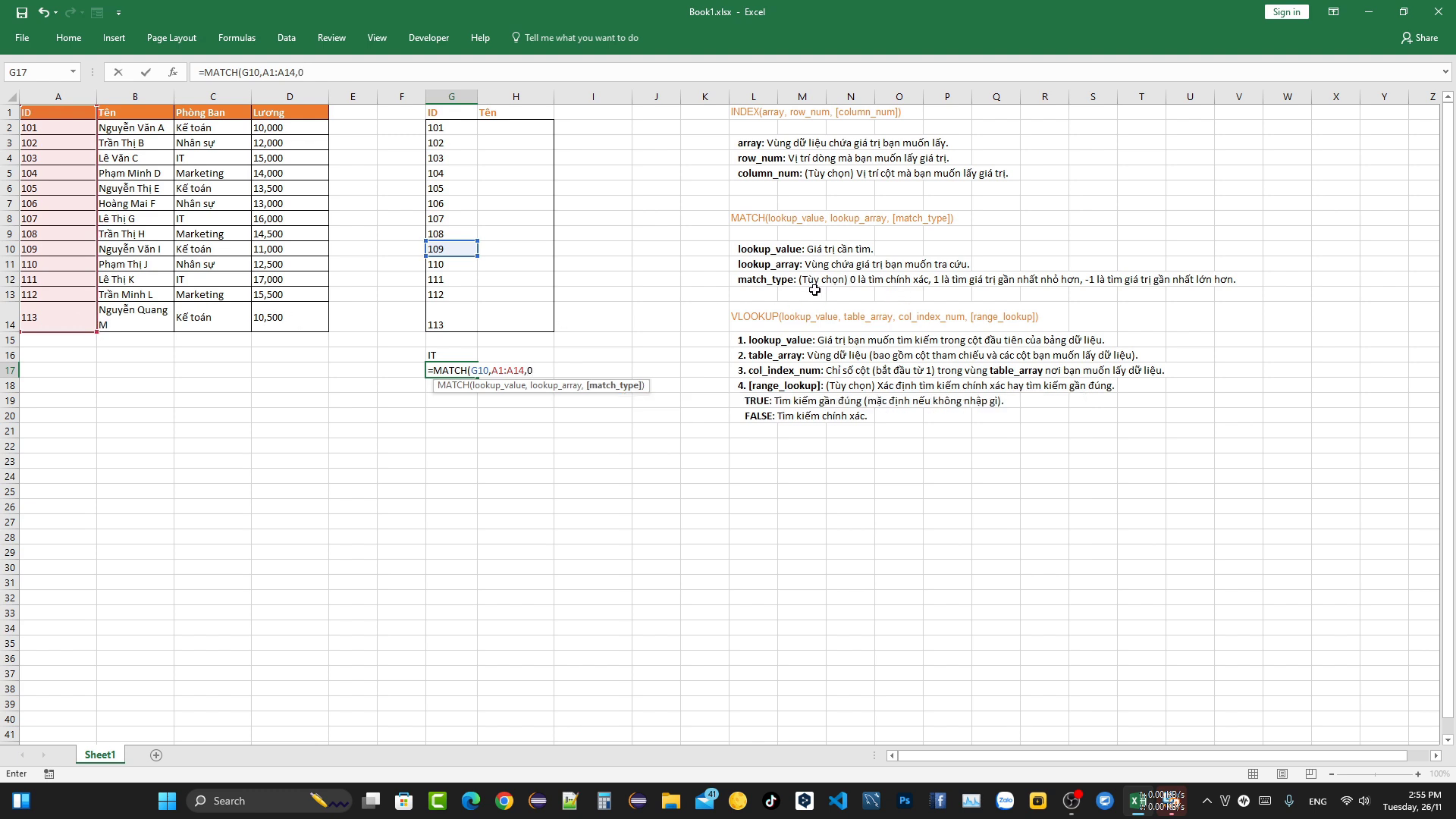
{"action": "type", "text": ")"}
{"action": "key", "text": "Return"}
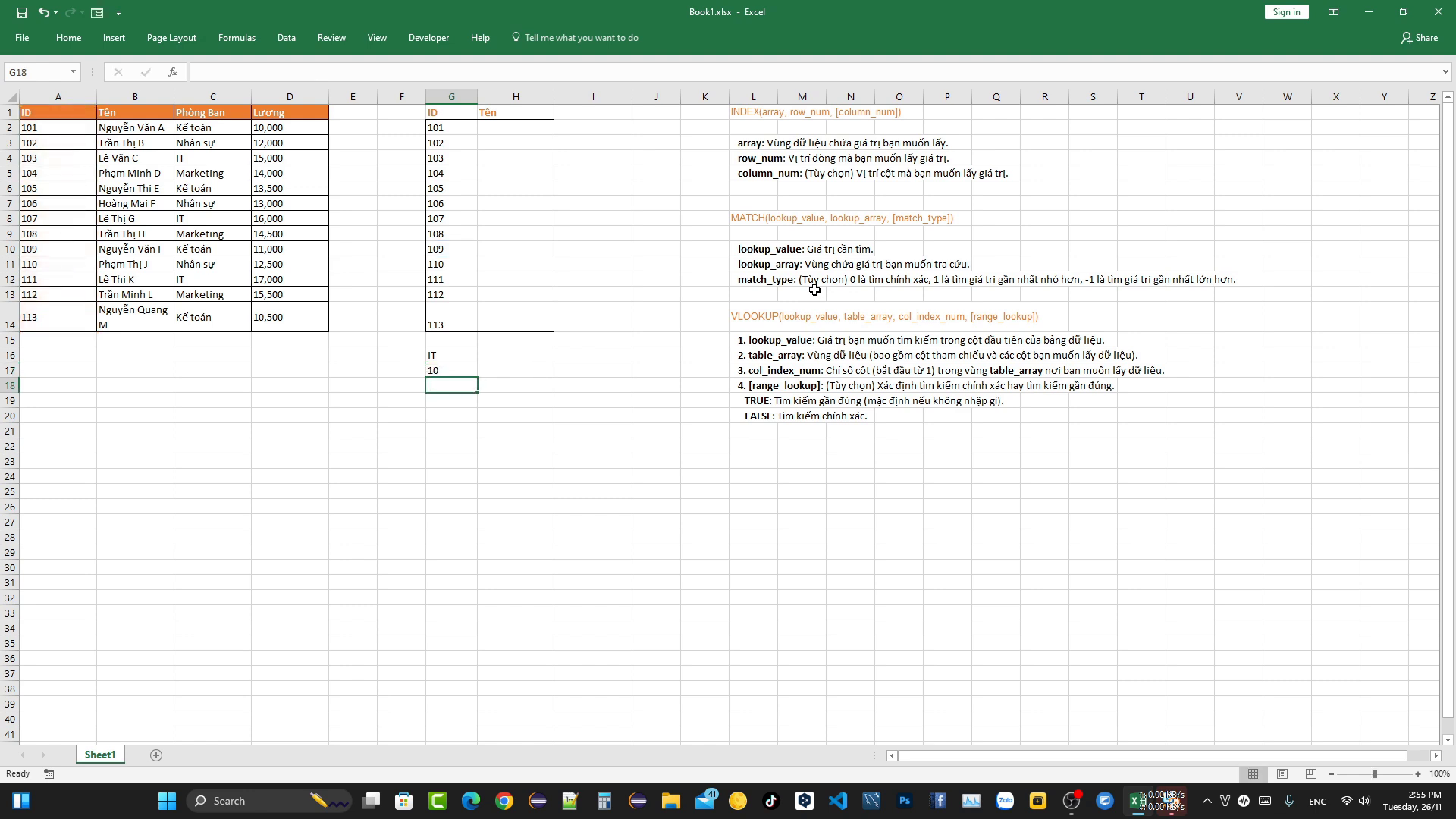
Step: Check G17's MATCH result of 10 against row 10, where ID 109 sits
{"action": "left_click", "coordinate": [450, 372]}
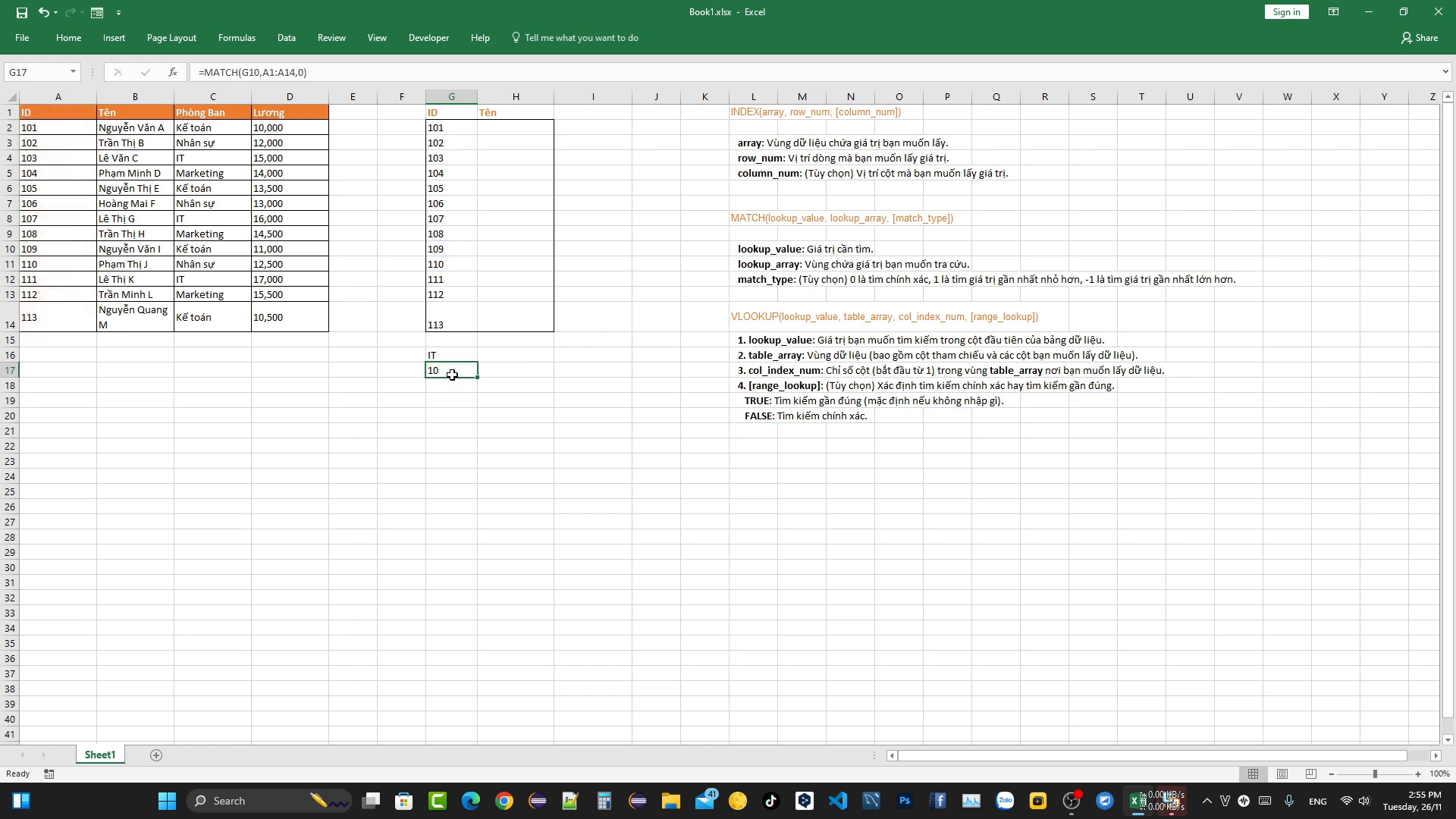
{"action": "left_click", "coordinate": [438, 252]}
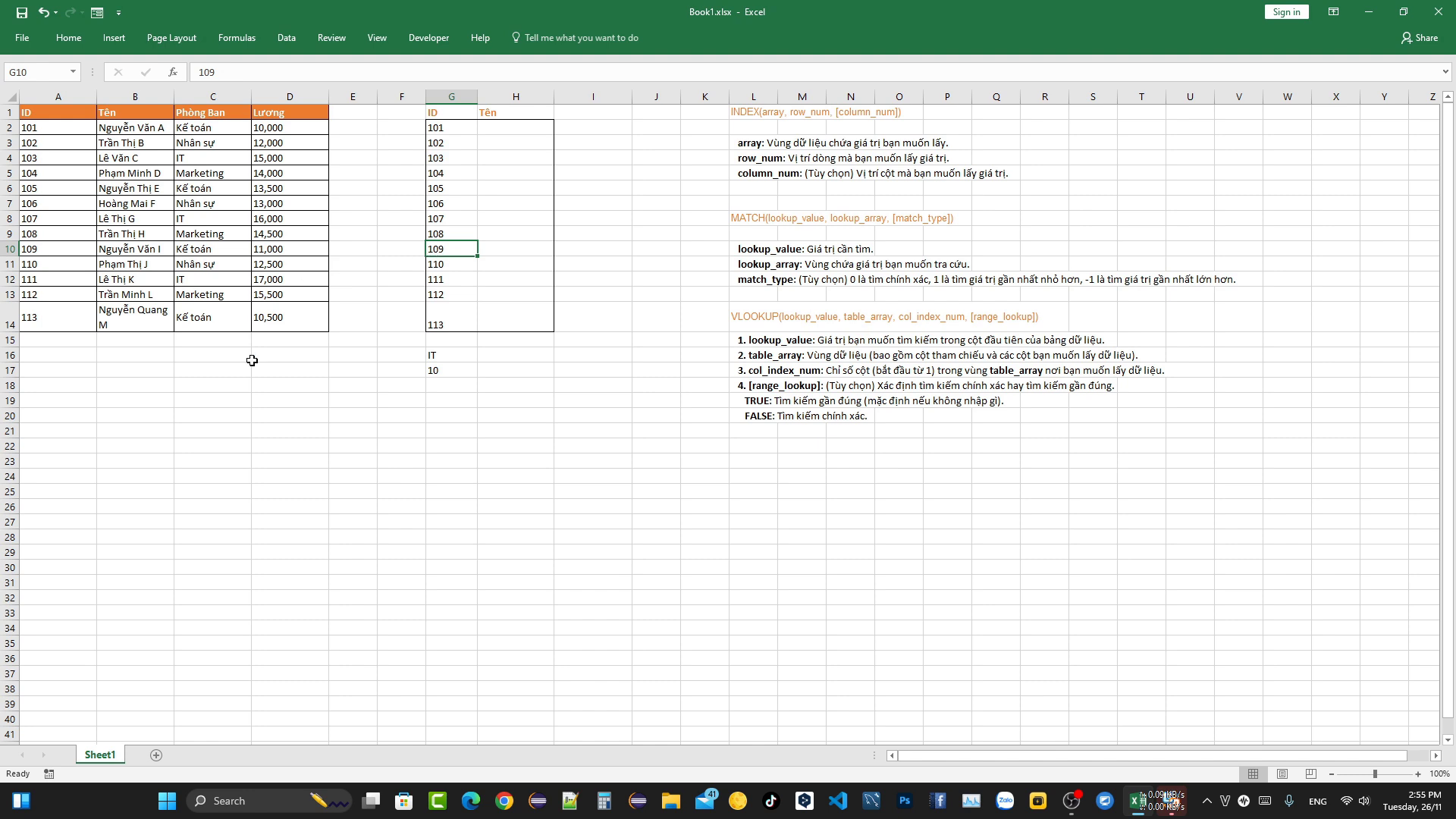
{"action": "left_click", "coordinate": [455, 369]}
{"action": "left_click_drag", "start_coordinate": [19, 248], "coordinate": [305, 251]}
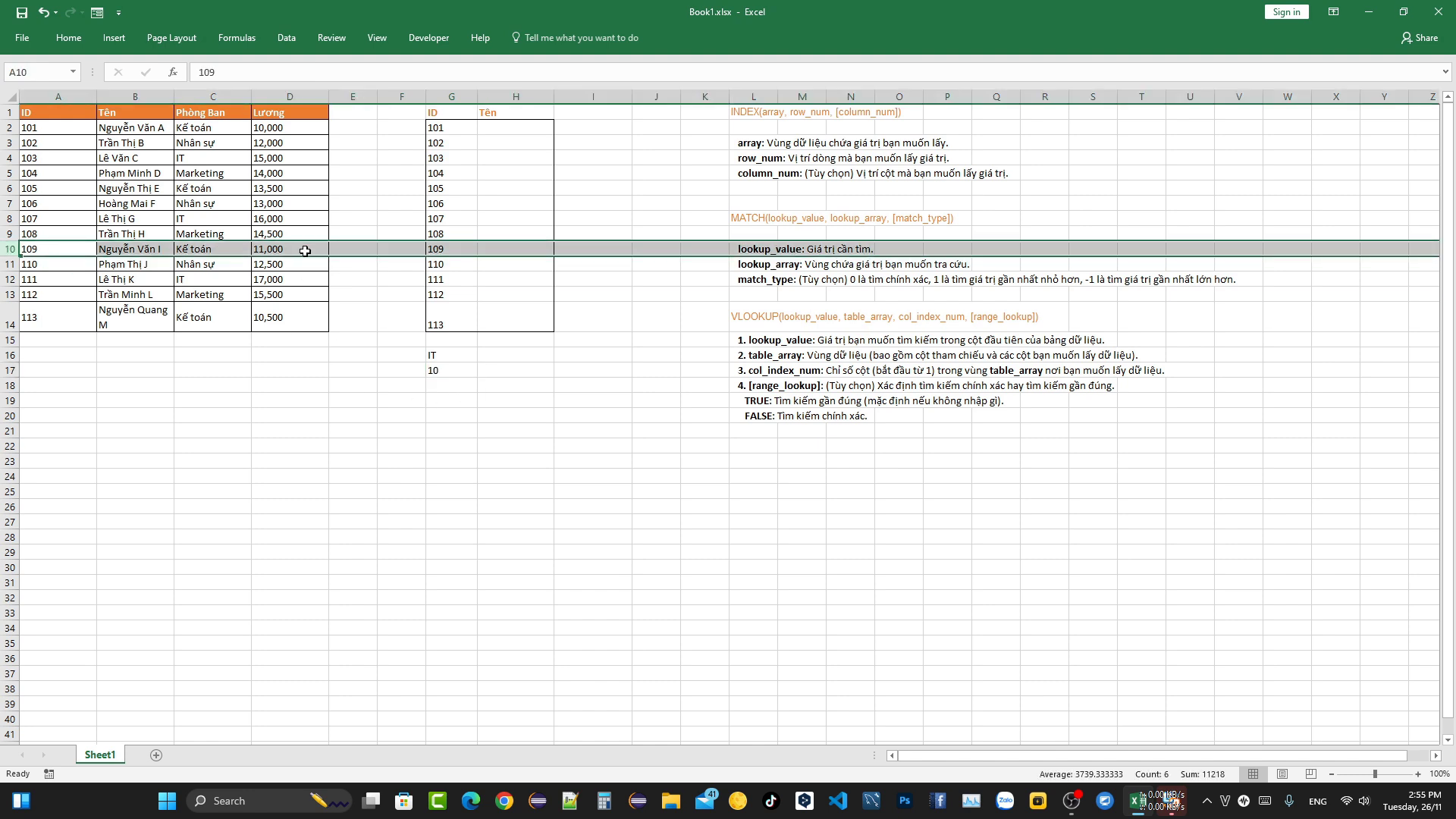
{"action": "left_click", "coordinate": [305, 251]}
{"action": "left_click", "coordinate": [493, 251]}
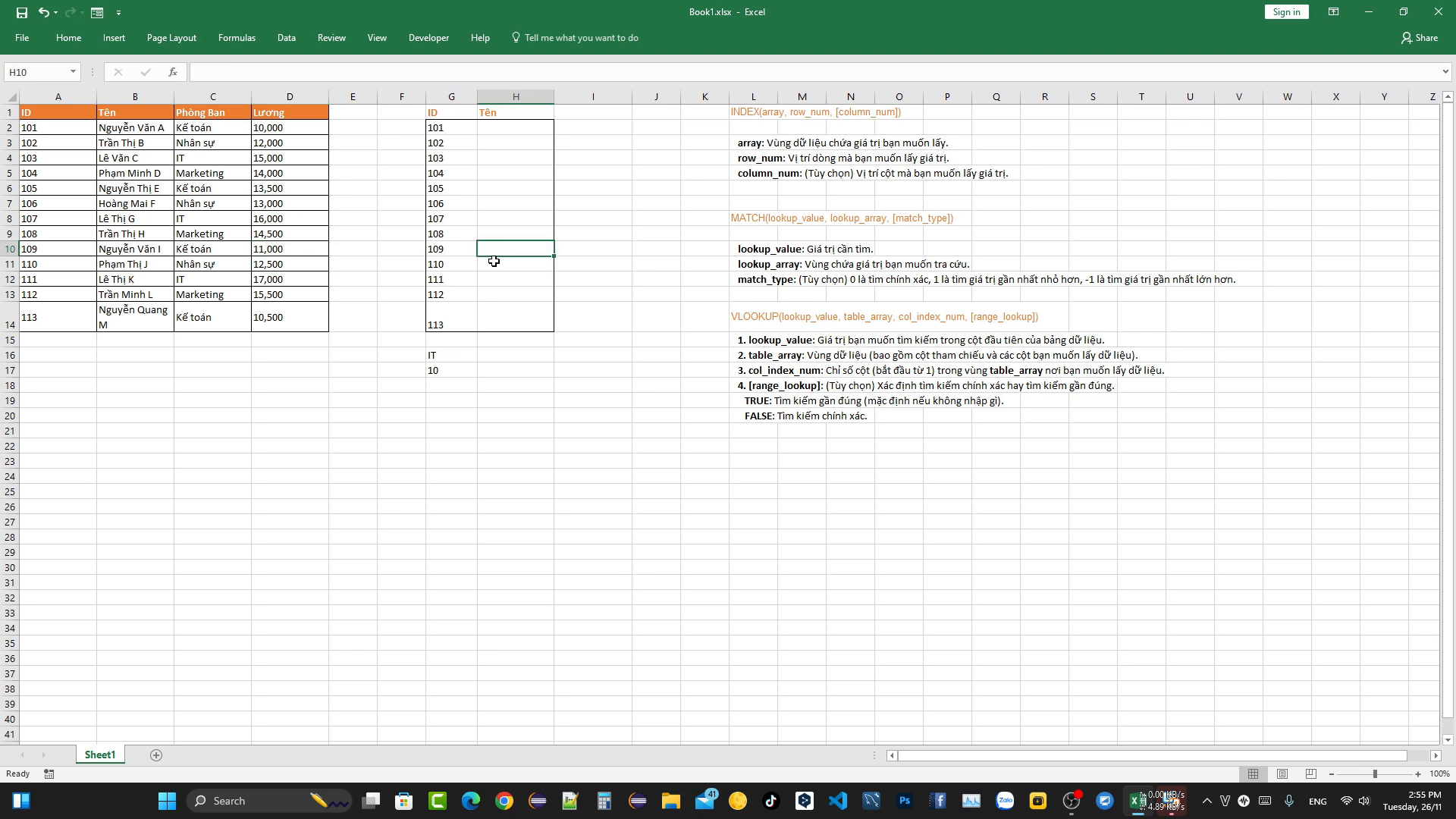
{"action": "left_click", "coordinate": [452, 370]}
Step: Compare the INDEX formula in G16 with the MATCH formula in G17
{"action": "left_click", "coordinate": [450, 357]}
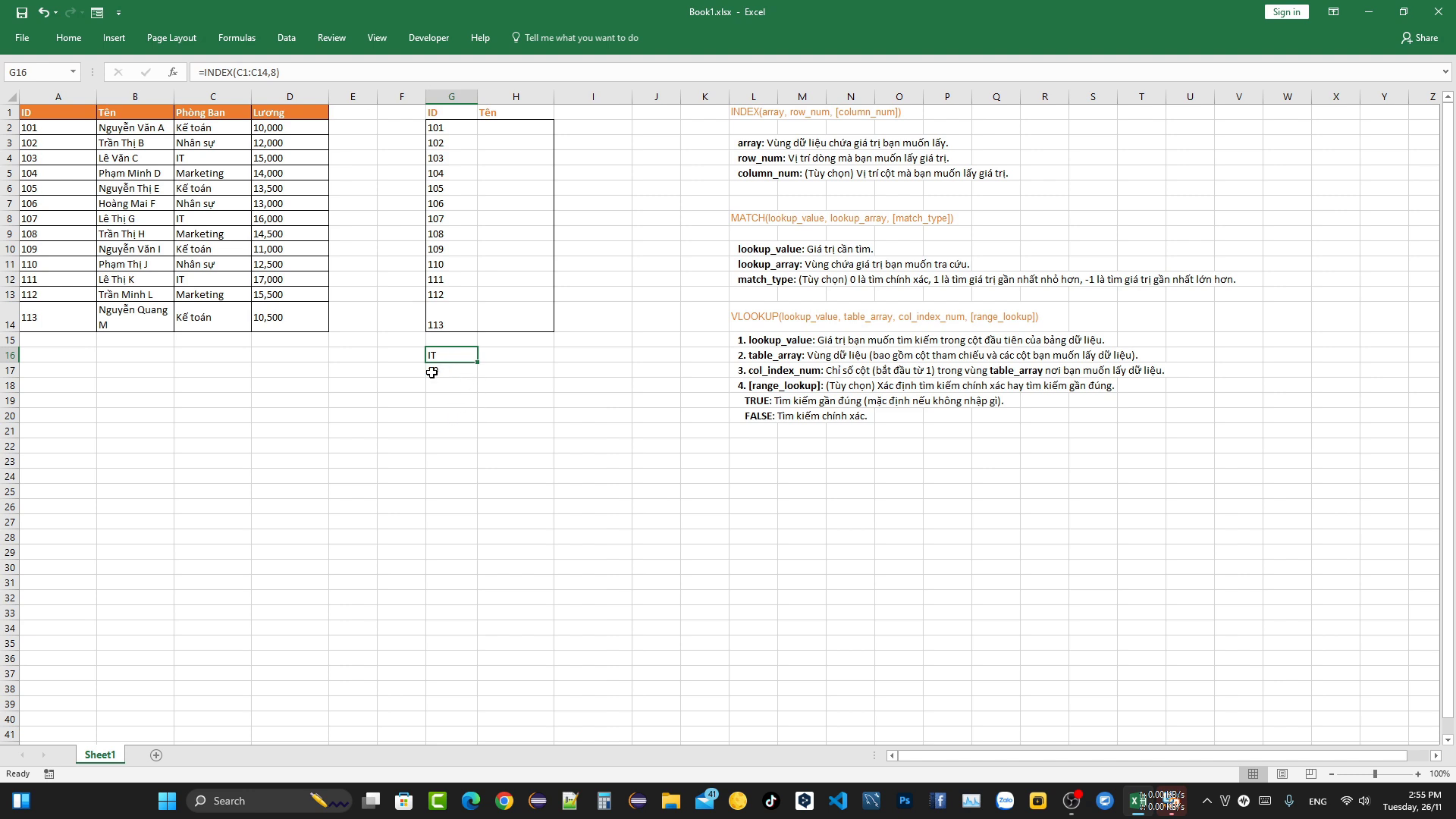
{"action": "left_click", "coordinate": [457, 368]}
{"action": "left_click", "coordinate": [455, 357]}
{"action": "left_click", "coordinate": [463, 370]}
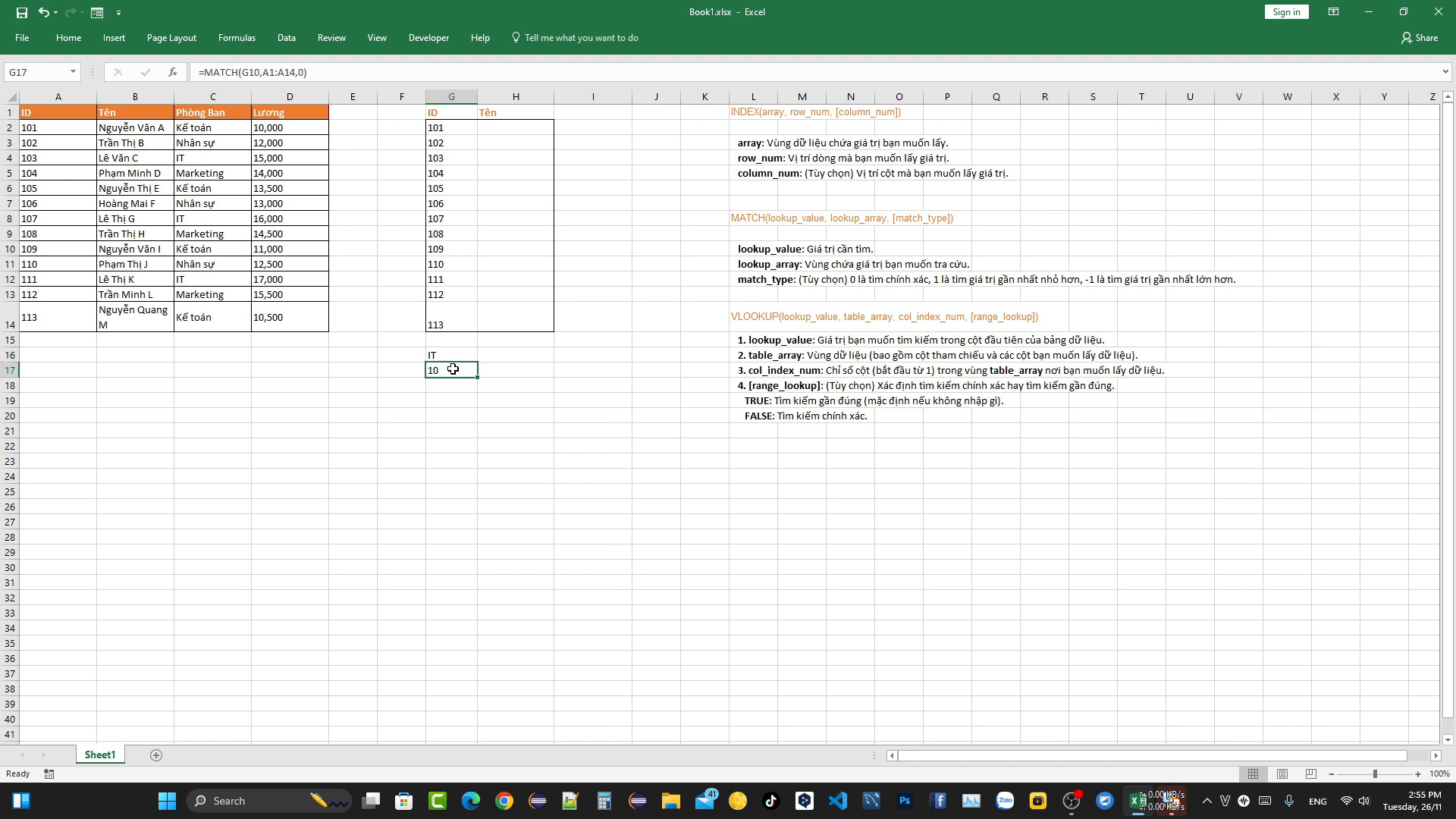
{"action": "left_click", "coordinate": [455, 358]}
{"action": "left_click", "coordinate": [455, 367]}
{"action": "left_click", "coordinate": [453, 357]}
{"action": "left_click", "coordinate": [457, 370]}
Step: Recommit the INDEX formula in G16 and begin a formula in H2
{"action": "double_click", "coordinate": [448, 357]}
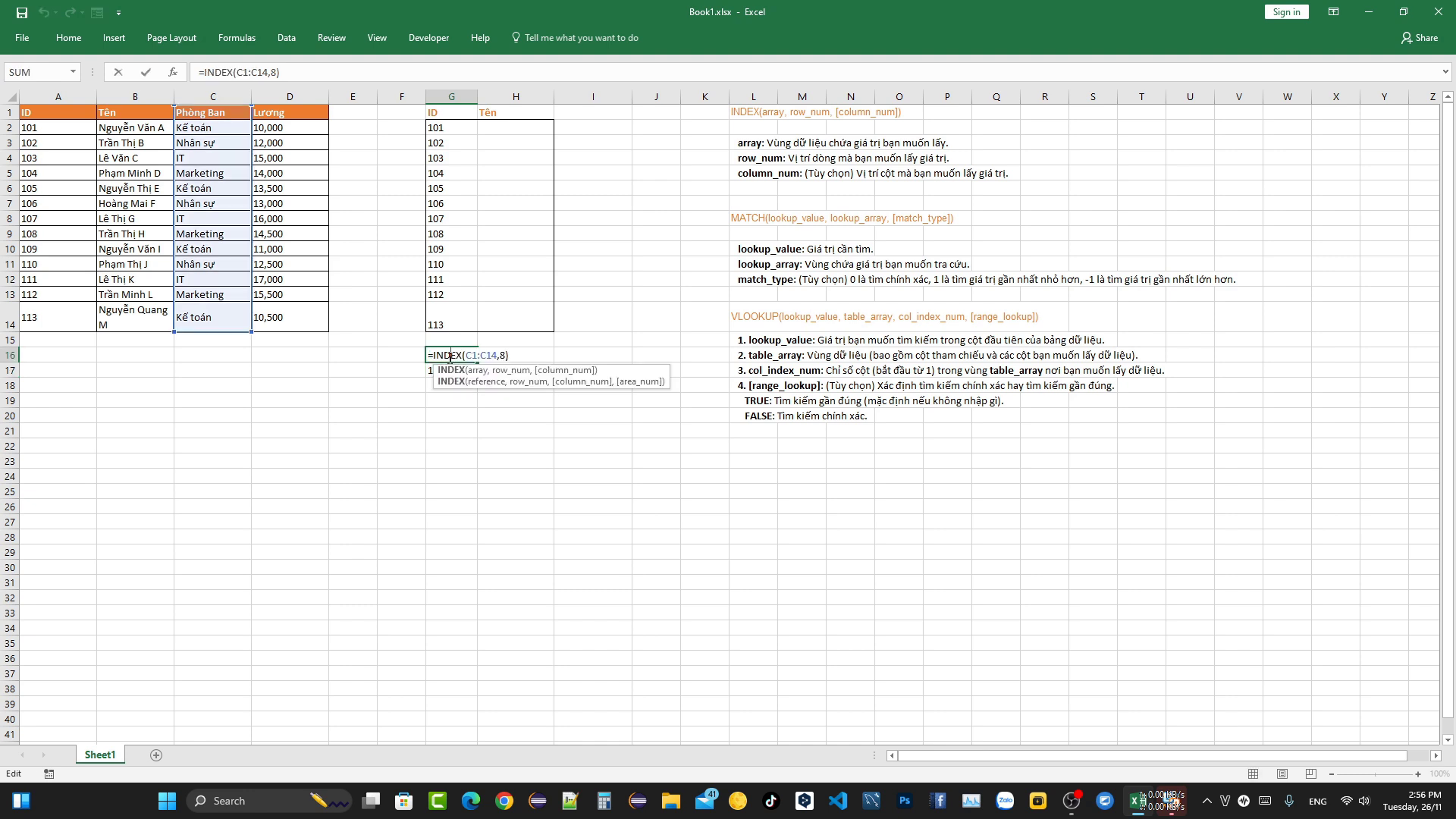
{"action": "key", "text": "Return"}
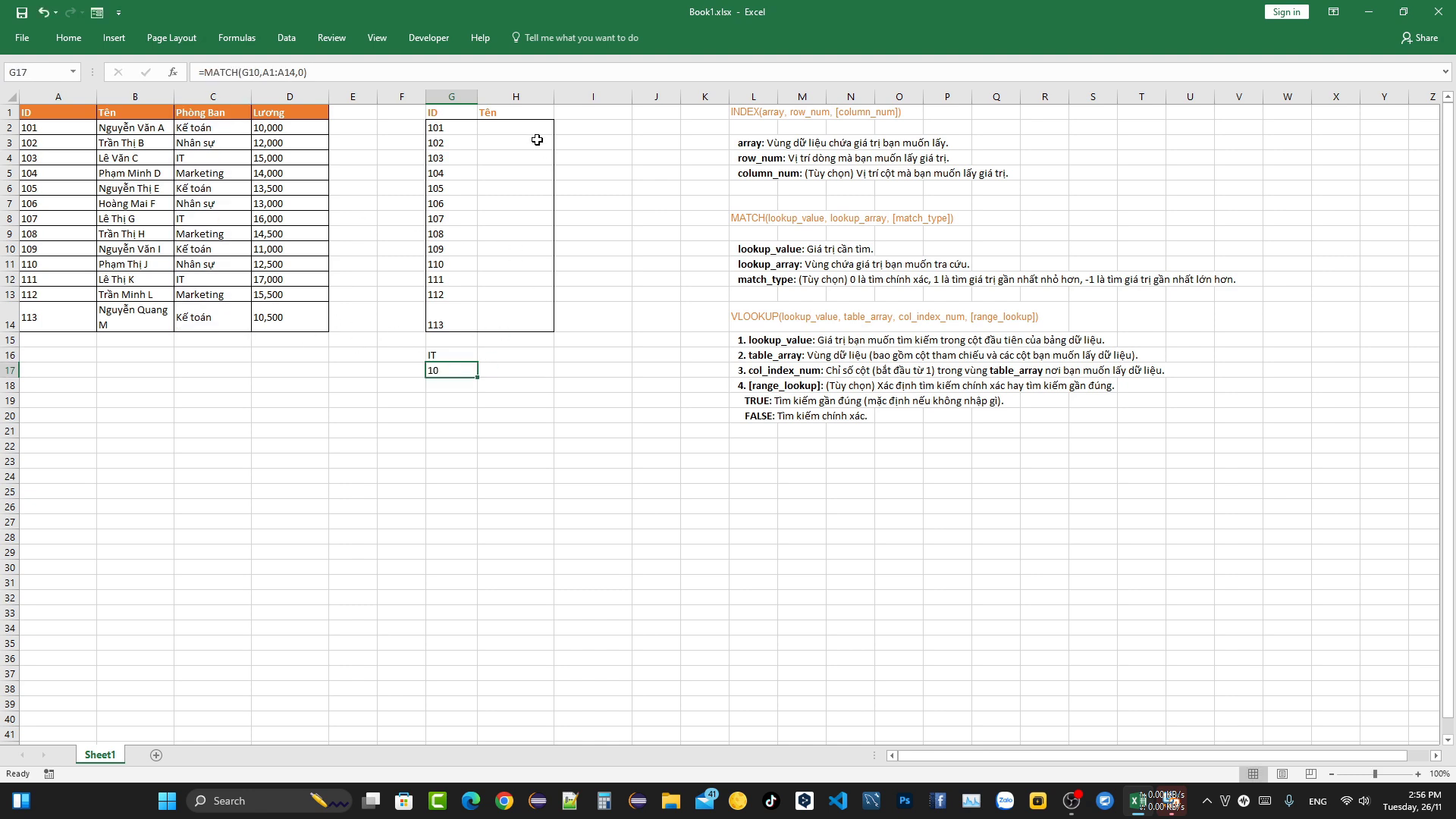
{"action": "double_click", "coordinate": [508, 128]}
{"action": "type", "text": "="}
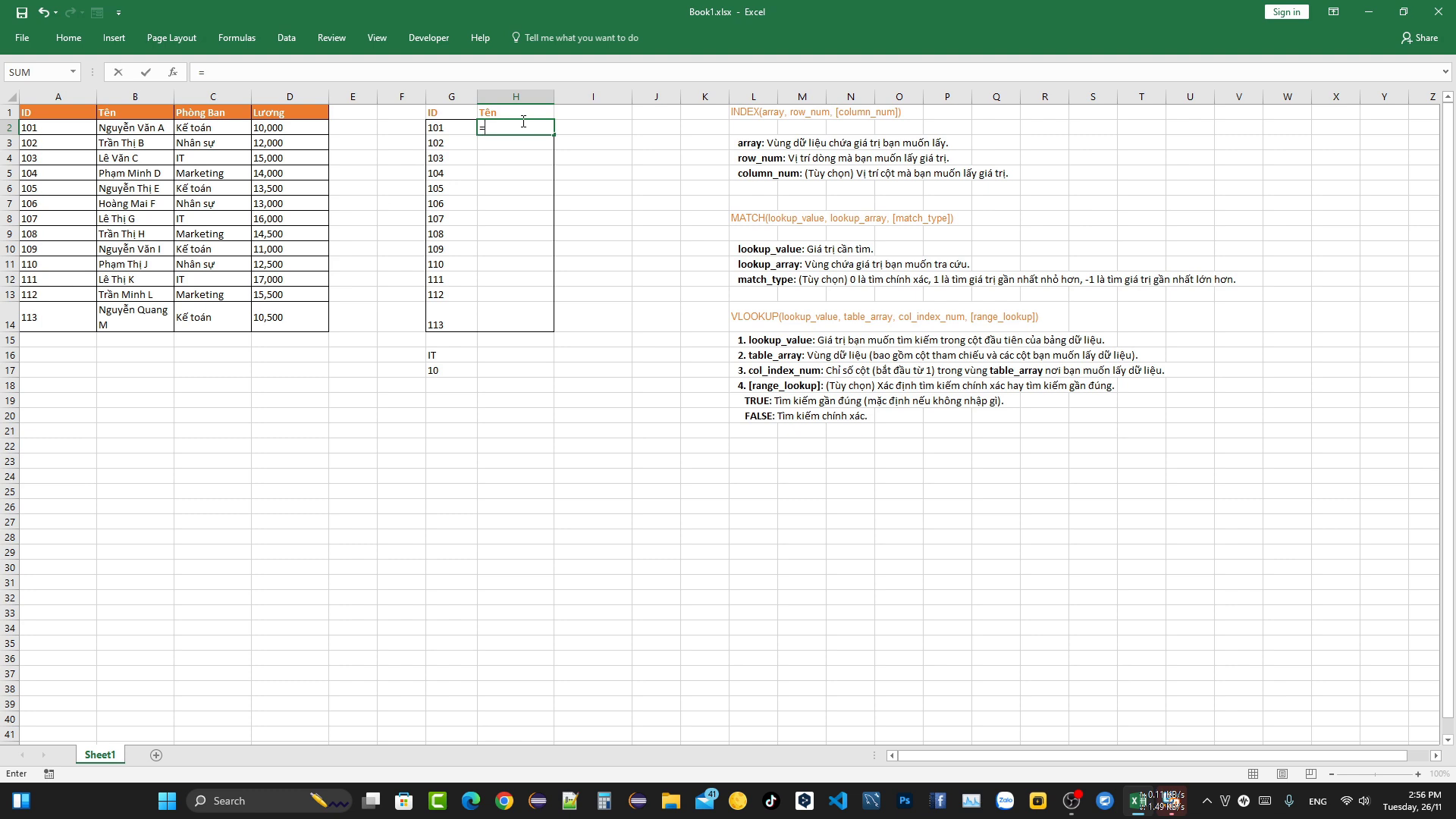
Step: Build H2's formula up to =INDEX($B$1:$B$14,MATCH( for the name lookup
{"action": "type", "text": "inde"}
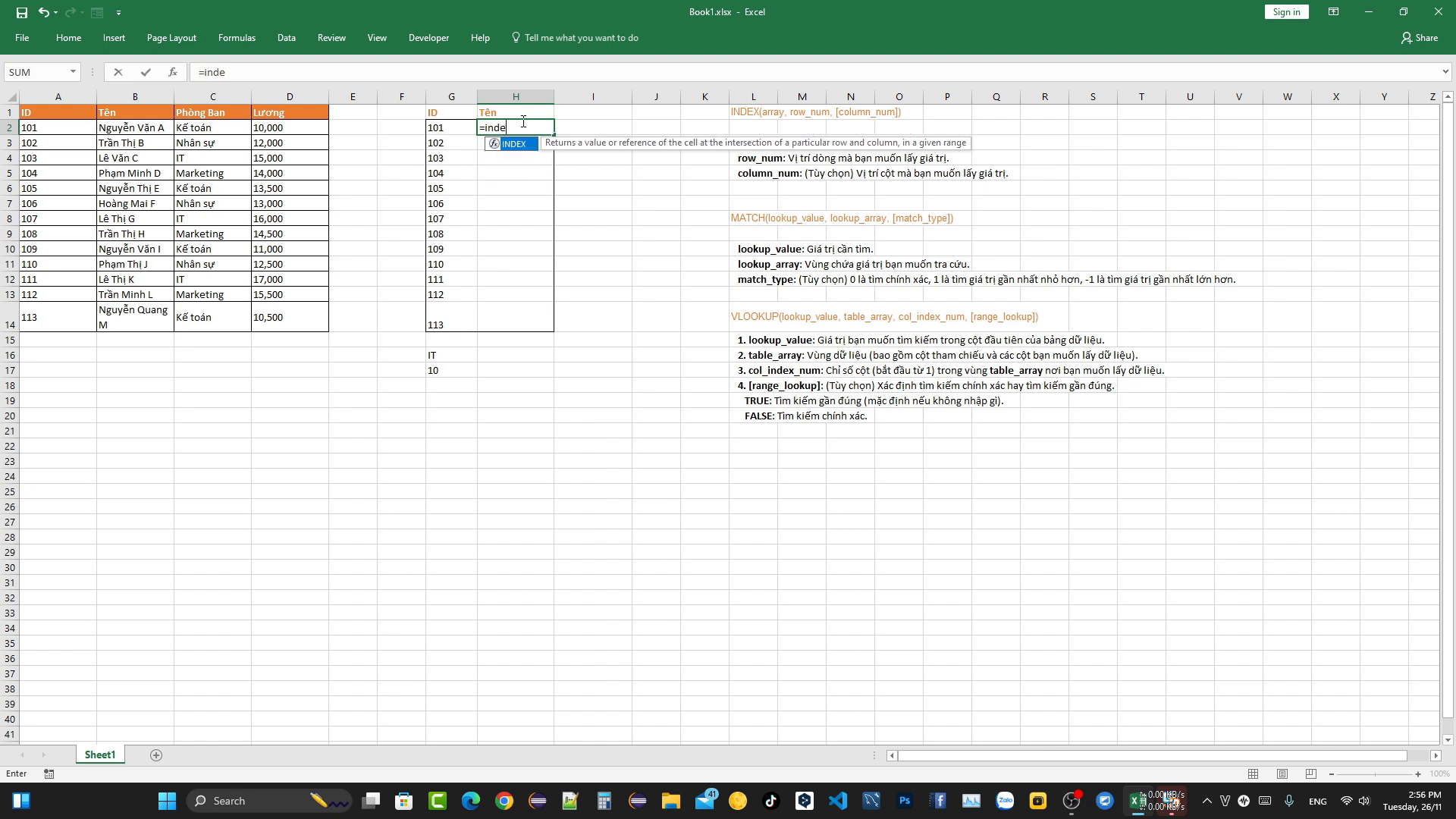
{"action": "double_click", "coordinate": [519, 144]}
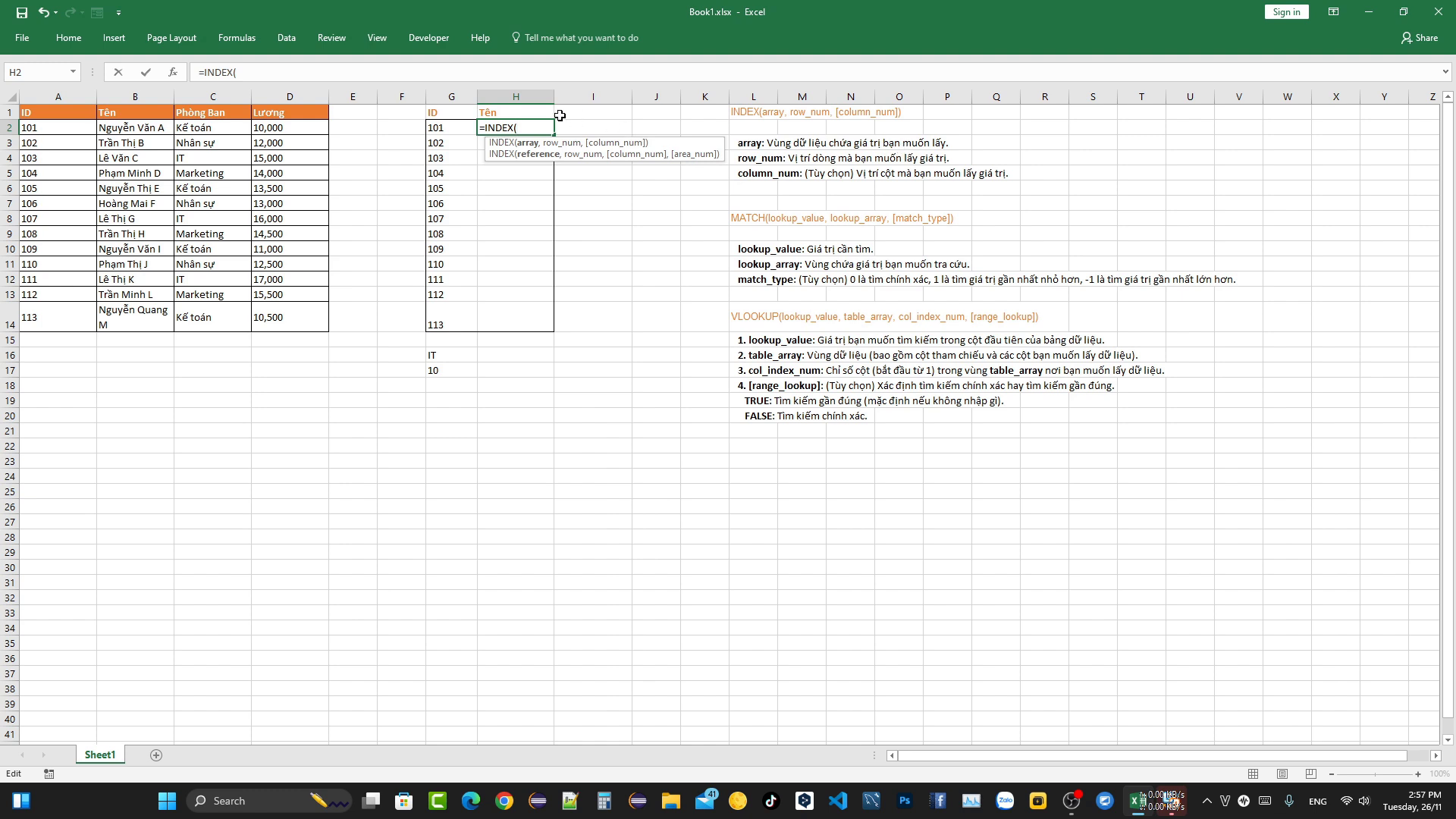
{"action": "left_click_drag", "start_coordinate": [127, 113], "coordinate": [129, 250]}
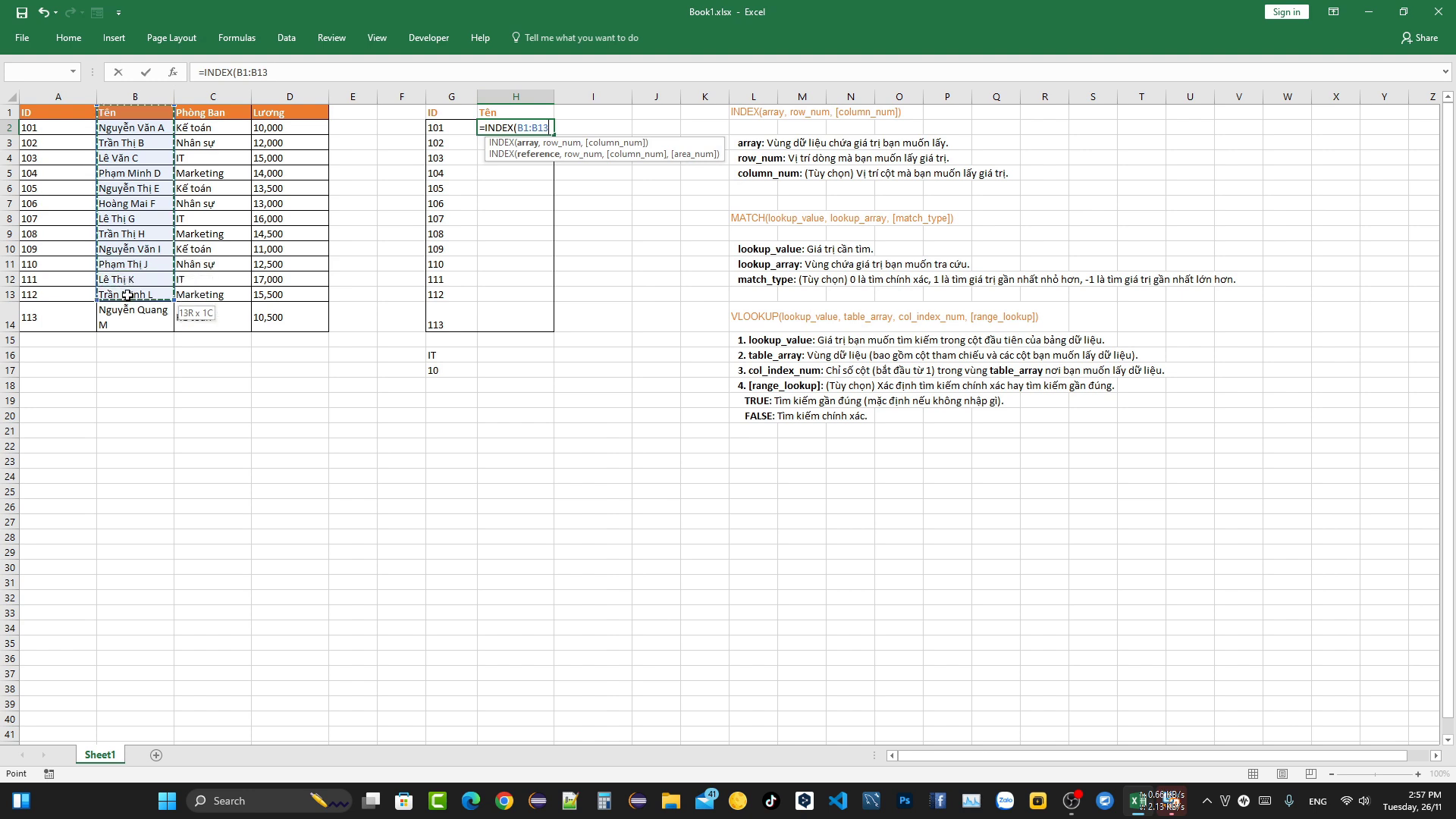
{"action": "left_click_drag", "start_coordinate": [129, 250], "coordinate": [130, 323]}
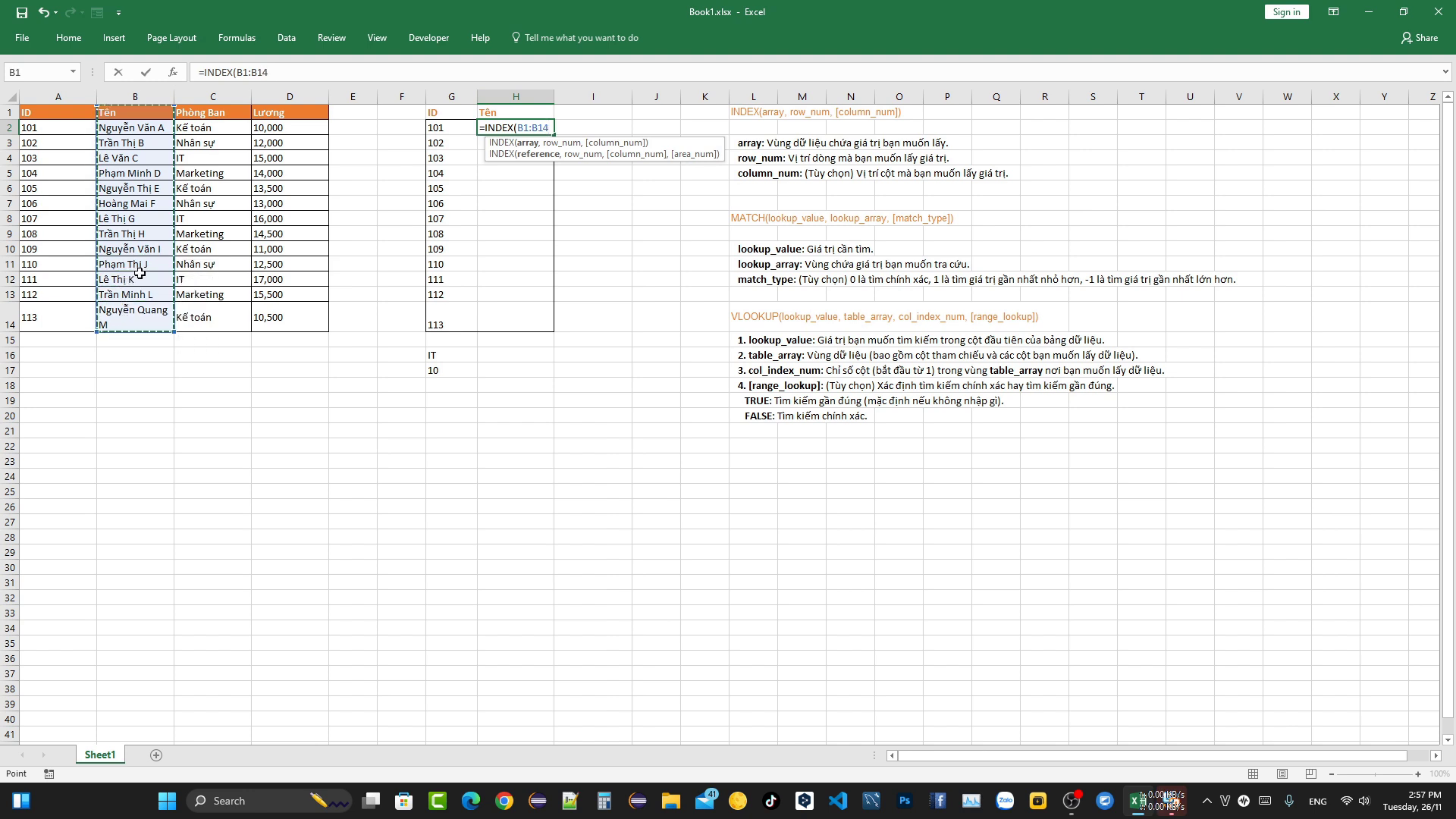
{"action": "left_click", "coordinate": [534, 144]}
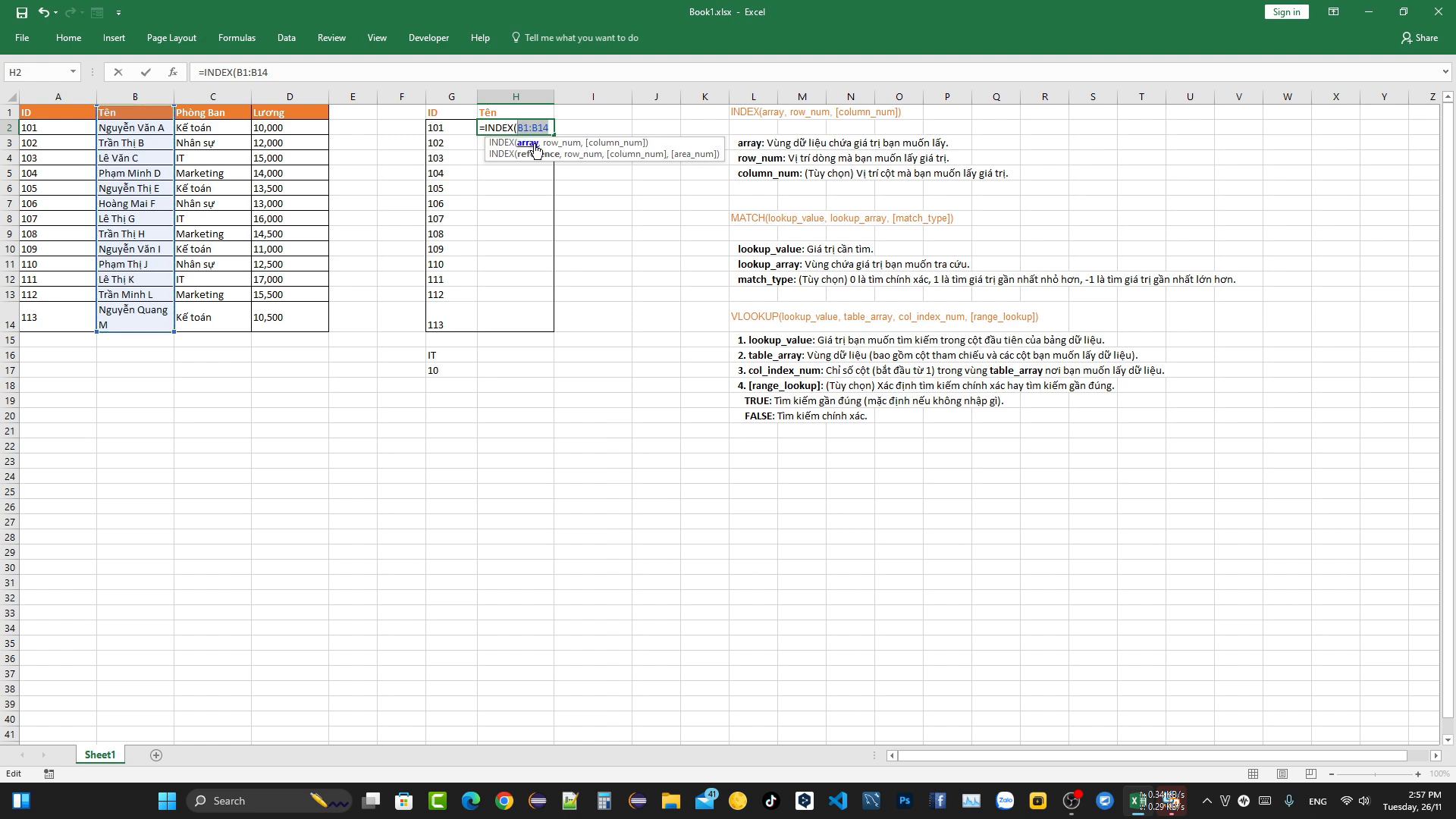
{"action": "key", "text": "F4"}
{"action": "type", "text": ","}
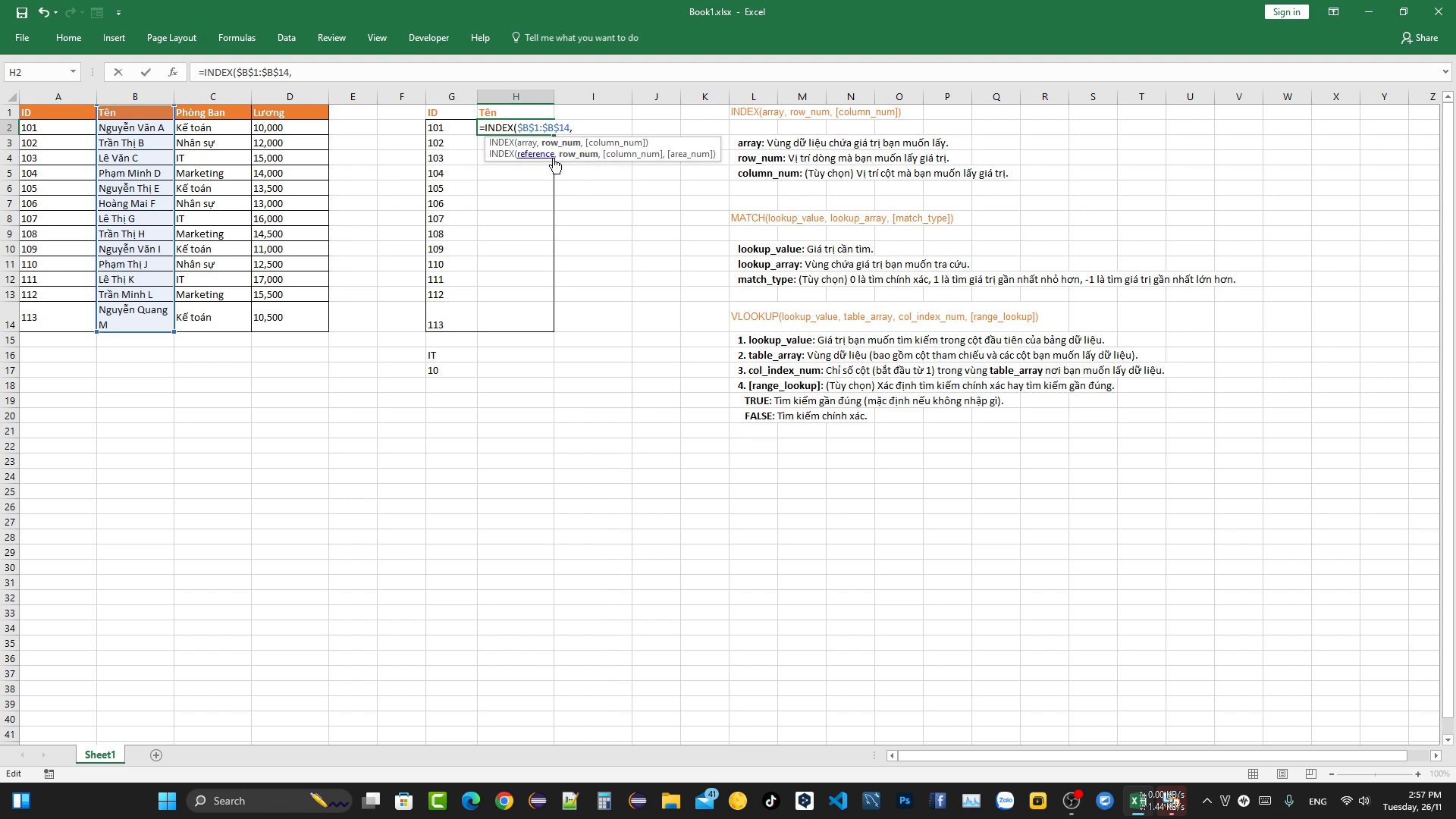
{"action": "type", "text": "math"}
{"action": "key", "text": "BackSpace"}
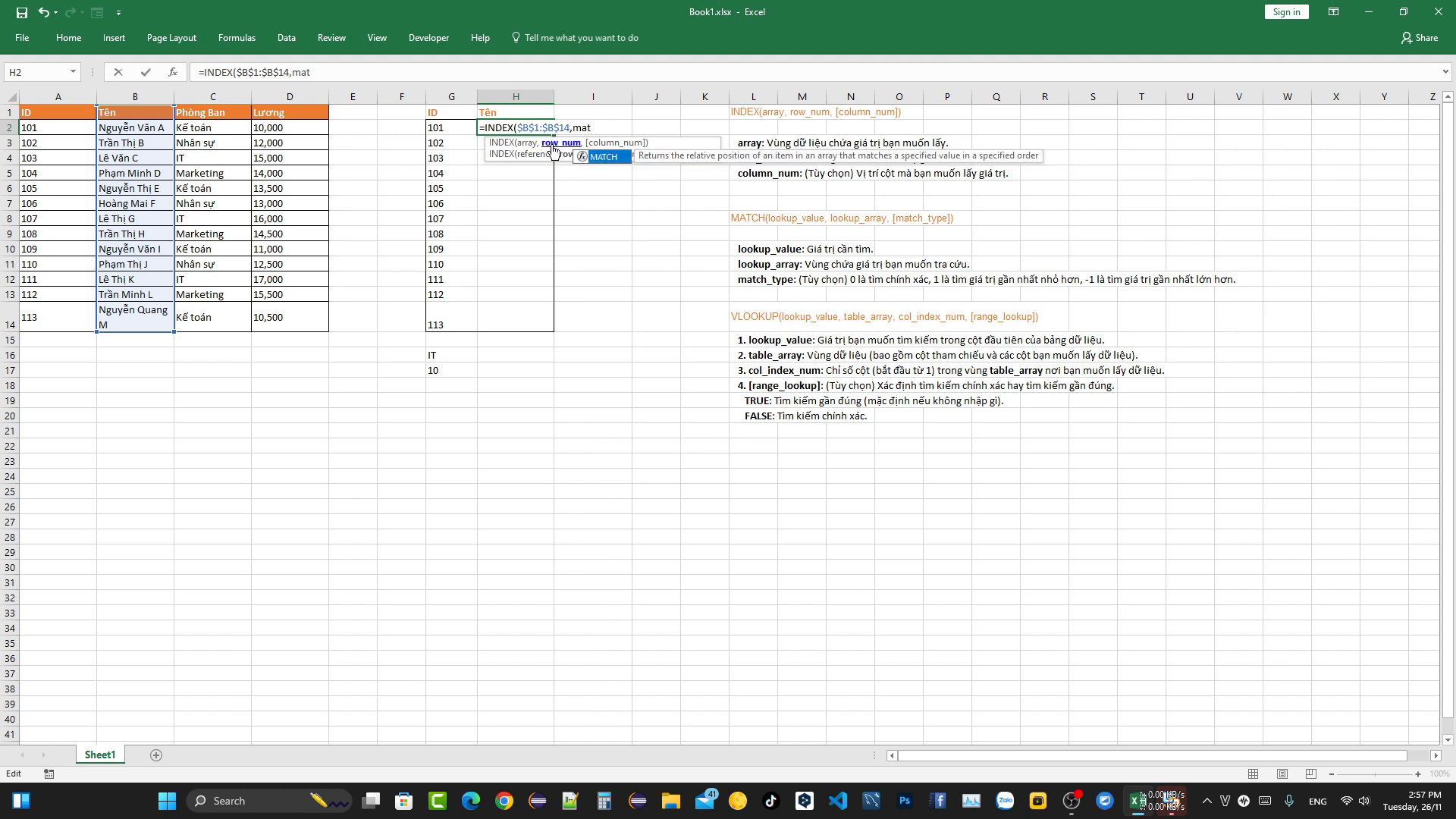
{"action": "double_click", "coordinate": [610, 156]}
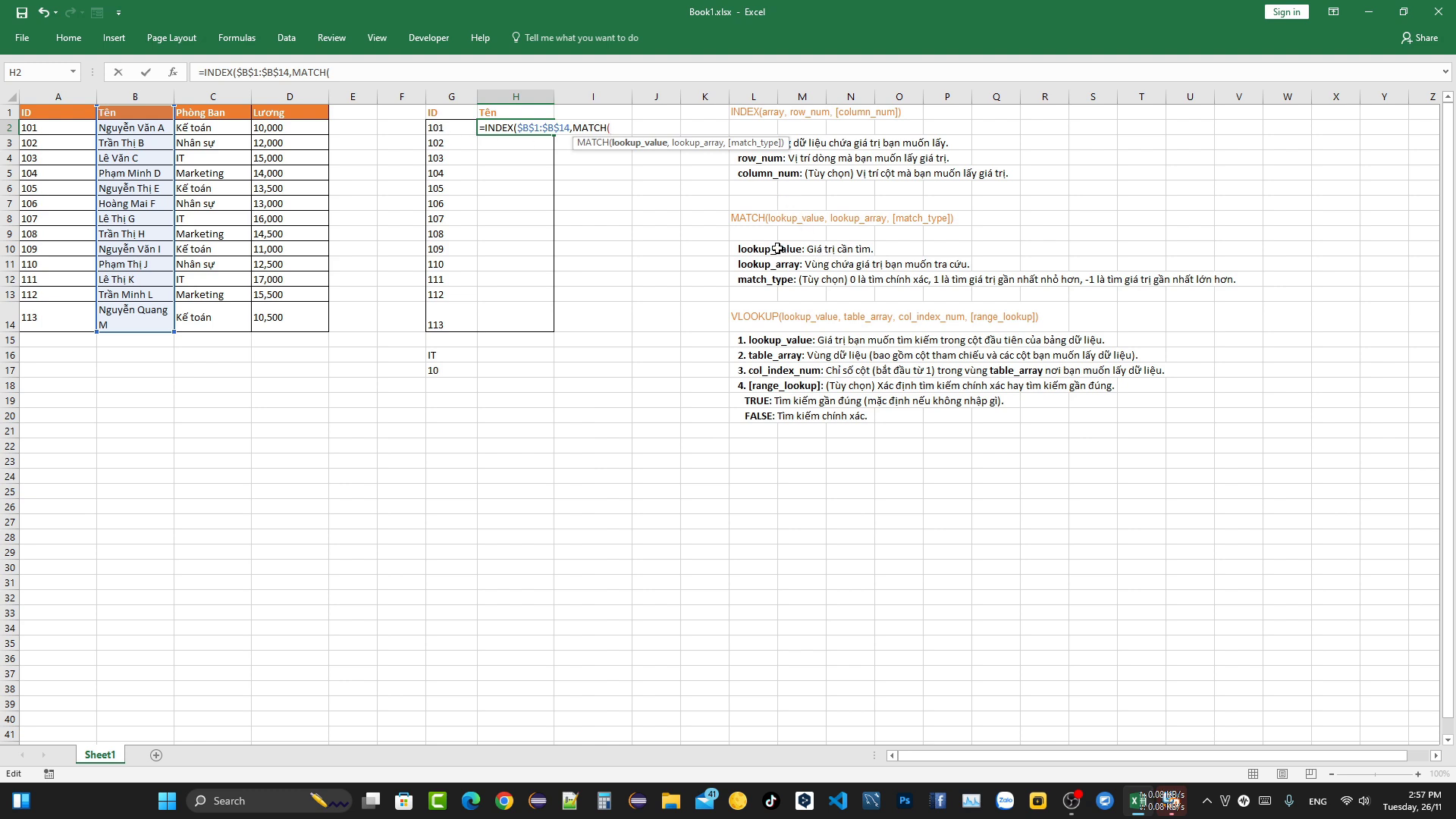
Step: Finish H2's formula with MATCH(G2,$A$1:$A$14,0) and enter it
{"action": "left_click", "coordinate": [453, 127]}
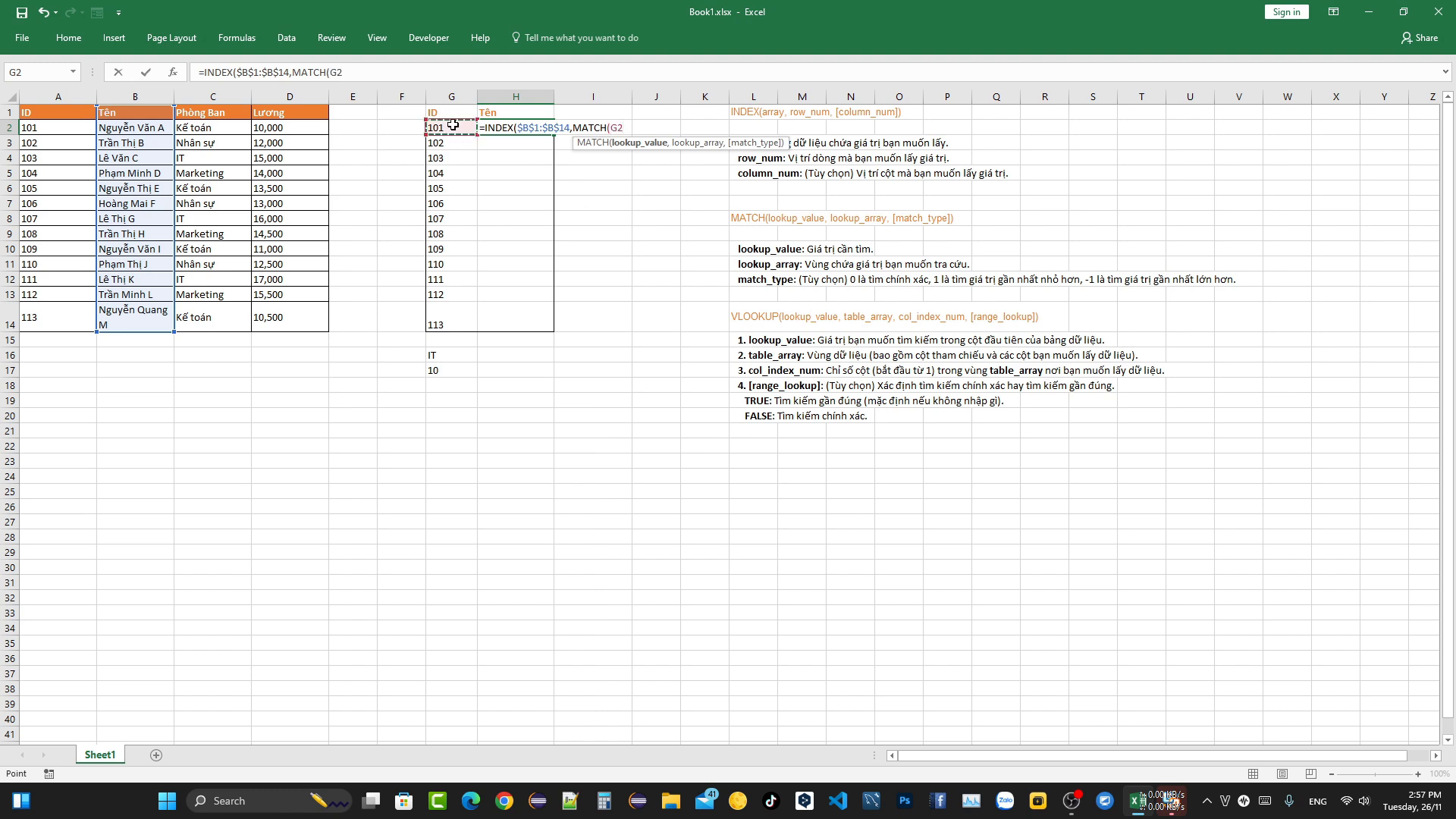
{"action": "type", "text": ","}
{"action": "left_click", "coordinate": [58, 114]}
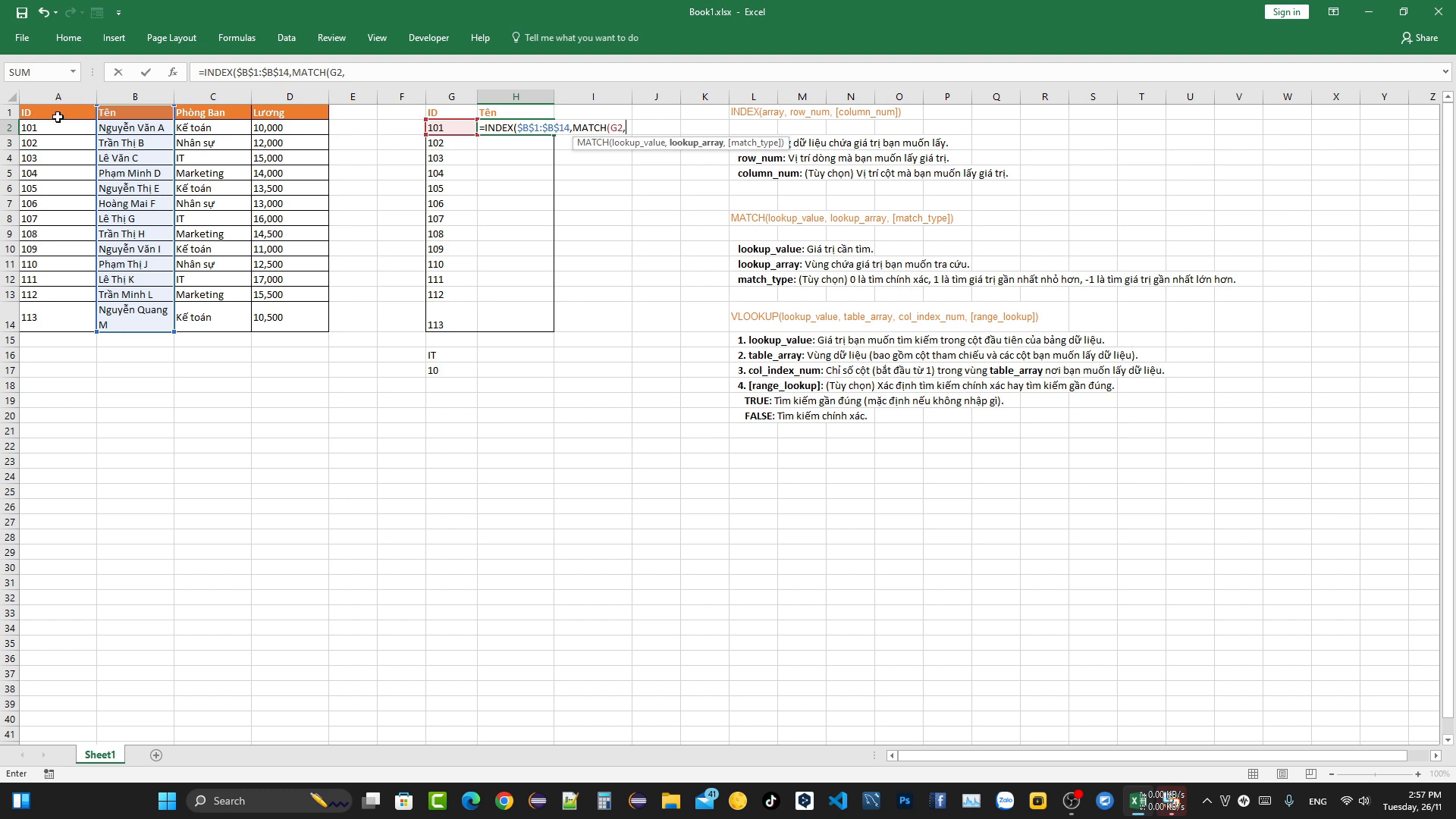
{"action": "left_click_drag", "start_coordinate": [58, 114], "coordinate": [47, 323]}
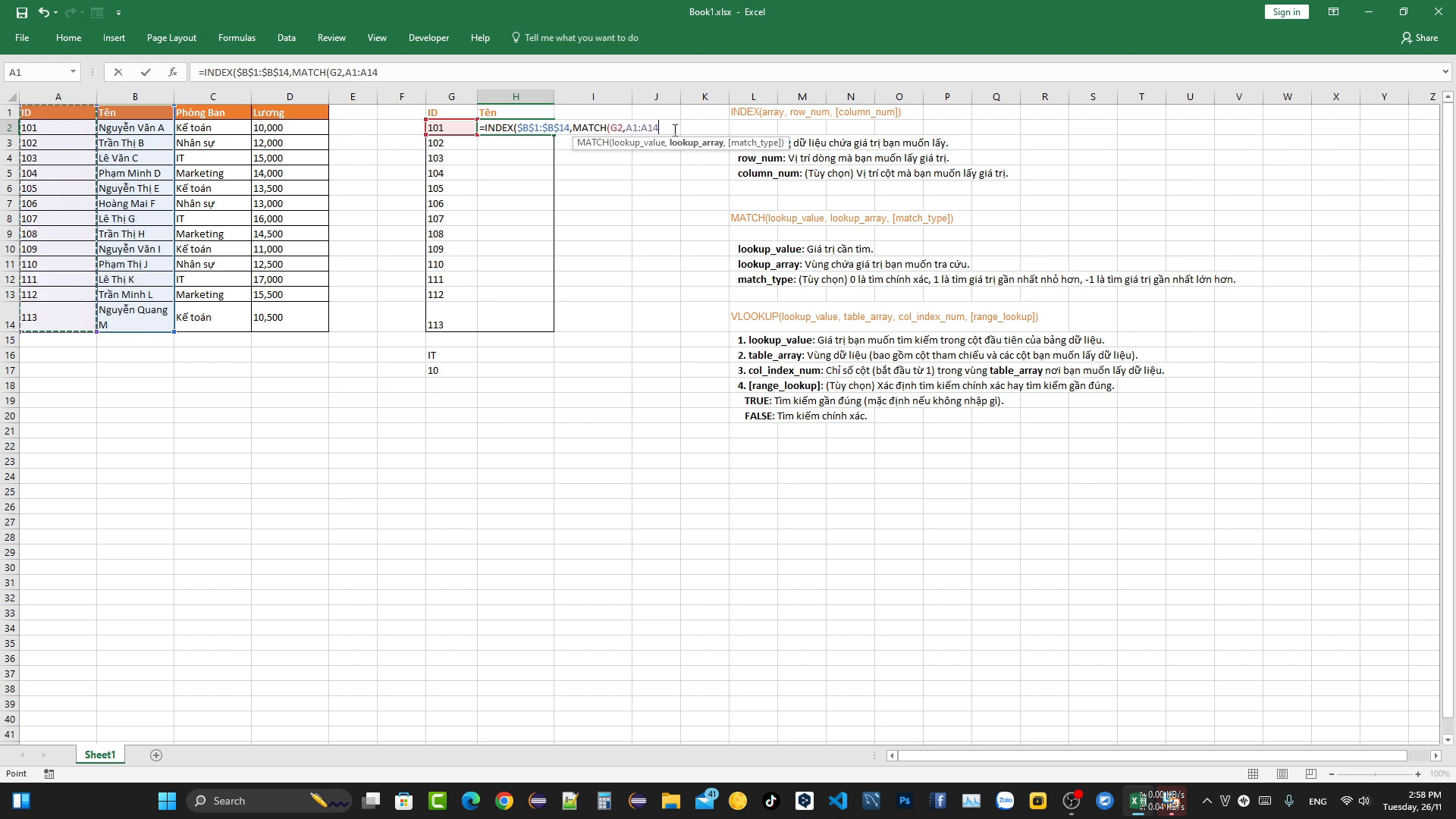
{"action": "left_click_drag", "start_coordinate": [659, 128], "coordinate": [629, 134]}
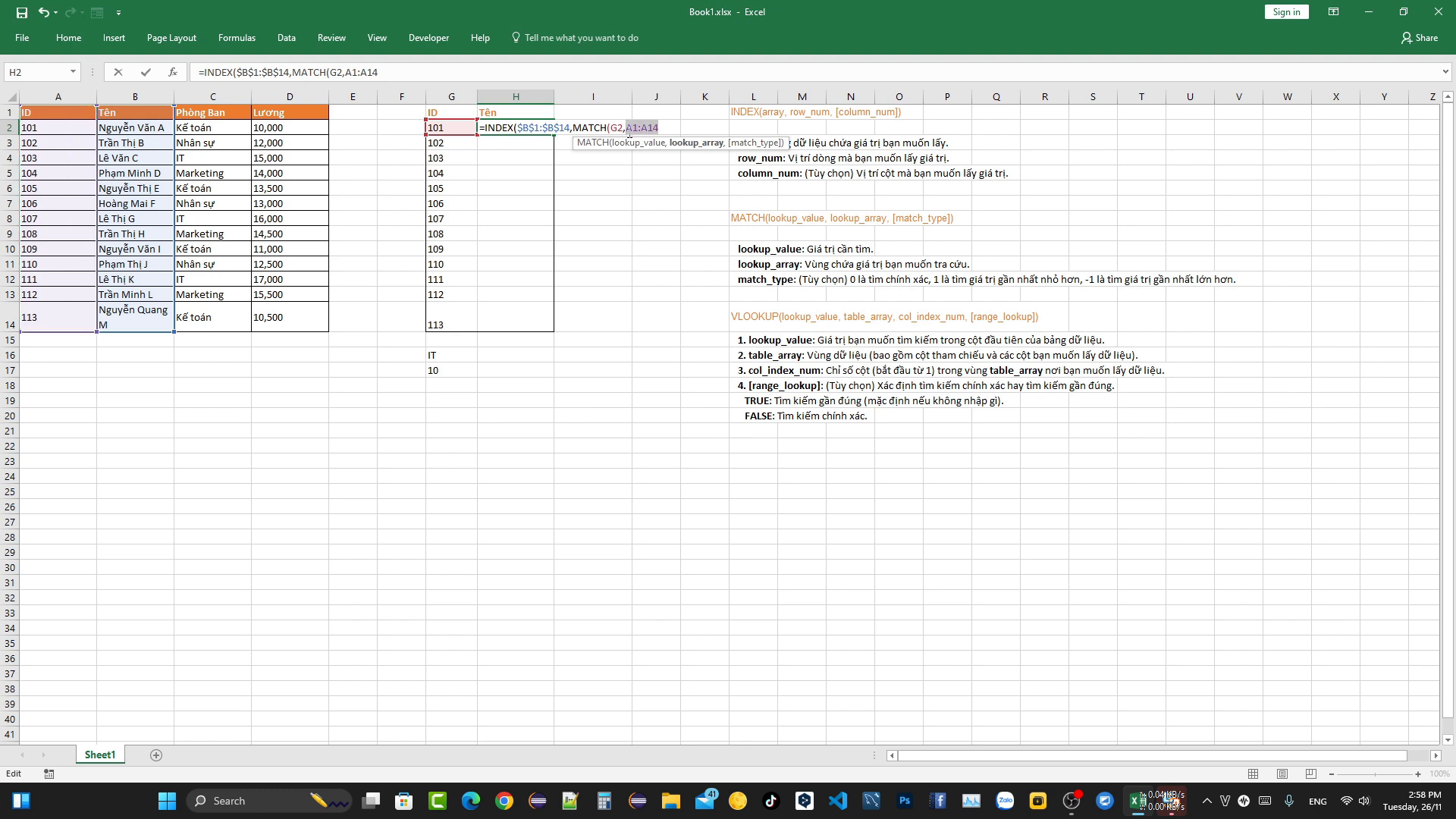
{"action": "key", "text": "F4"}
{"action": "left_click", "coordinate": [659, 122]}
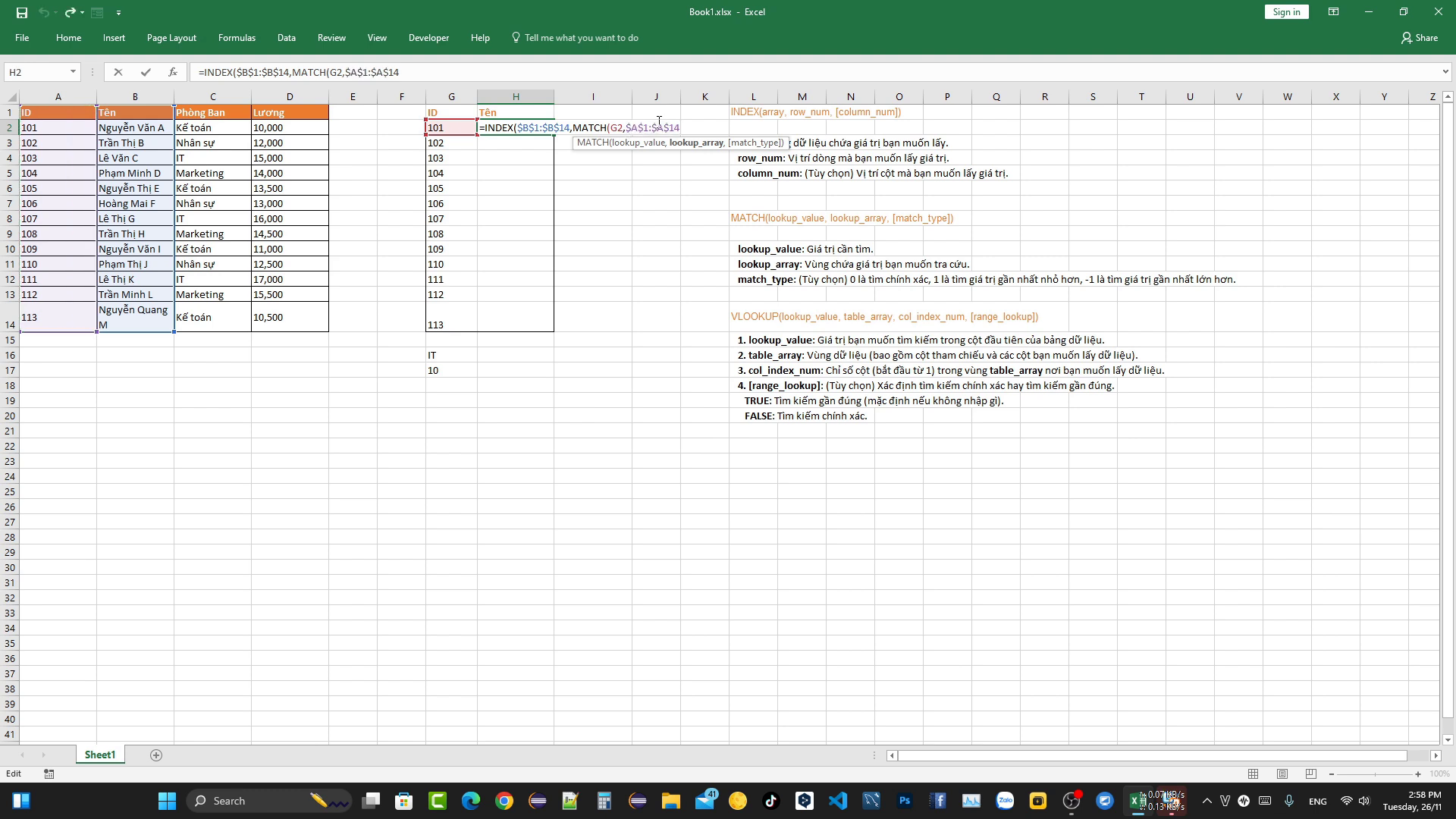
{"action": "type", "text": ",0"}
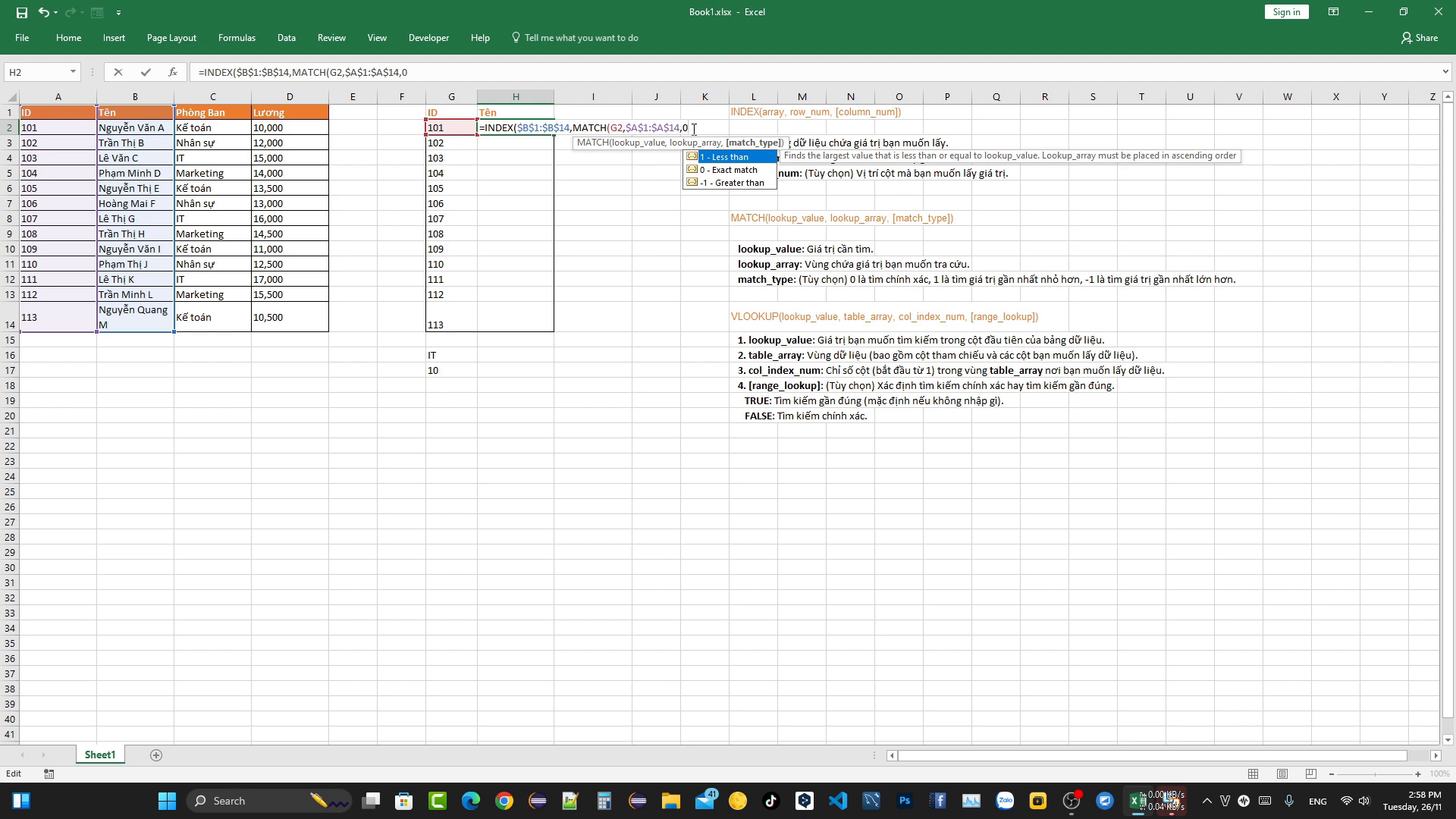
{"action": "type", "text": ")"}
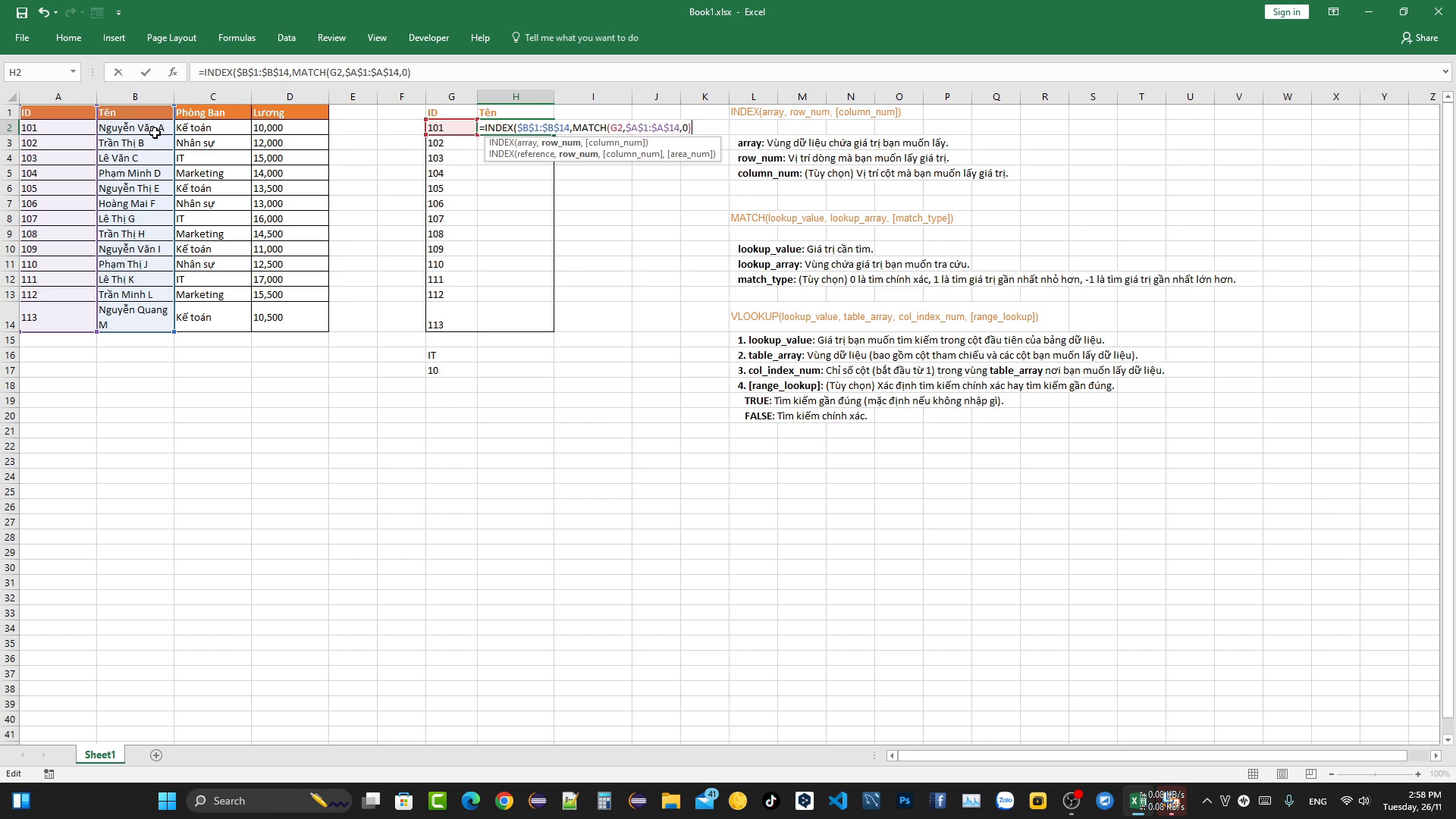
{"action": "key", "text": "Return"}
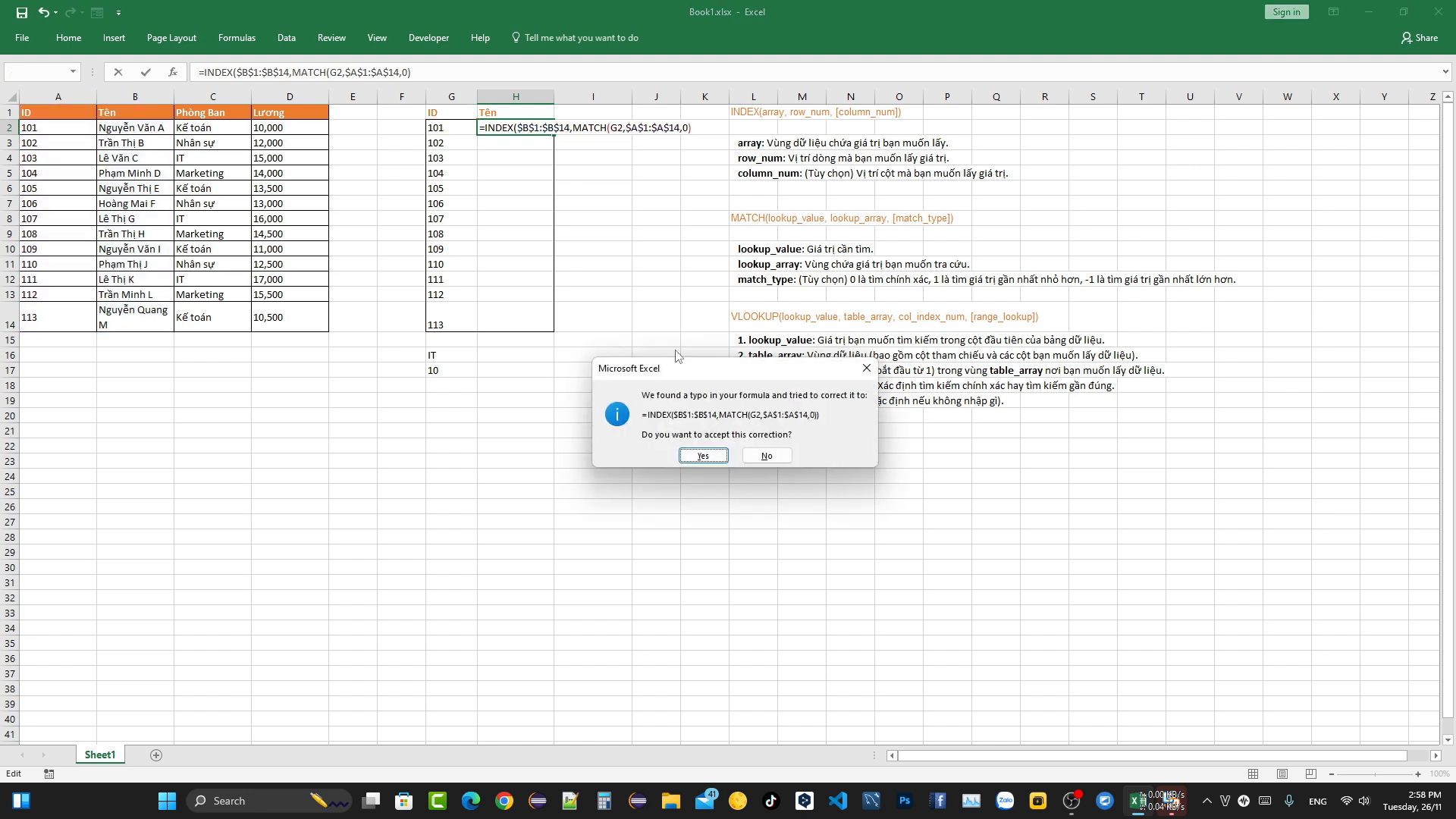
Step: Accept the corrected formula and fill H2 down through row 14
{"action": "left_click", "coordinate": [713, 456]}
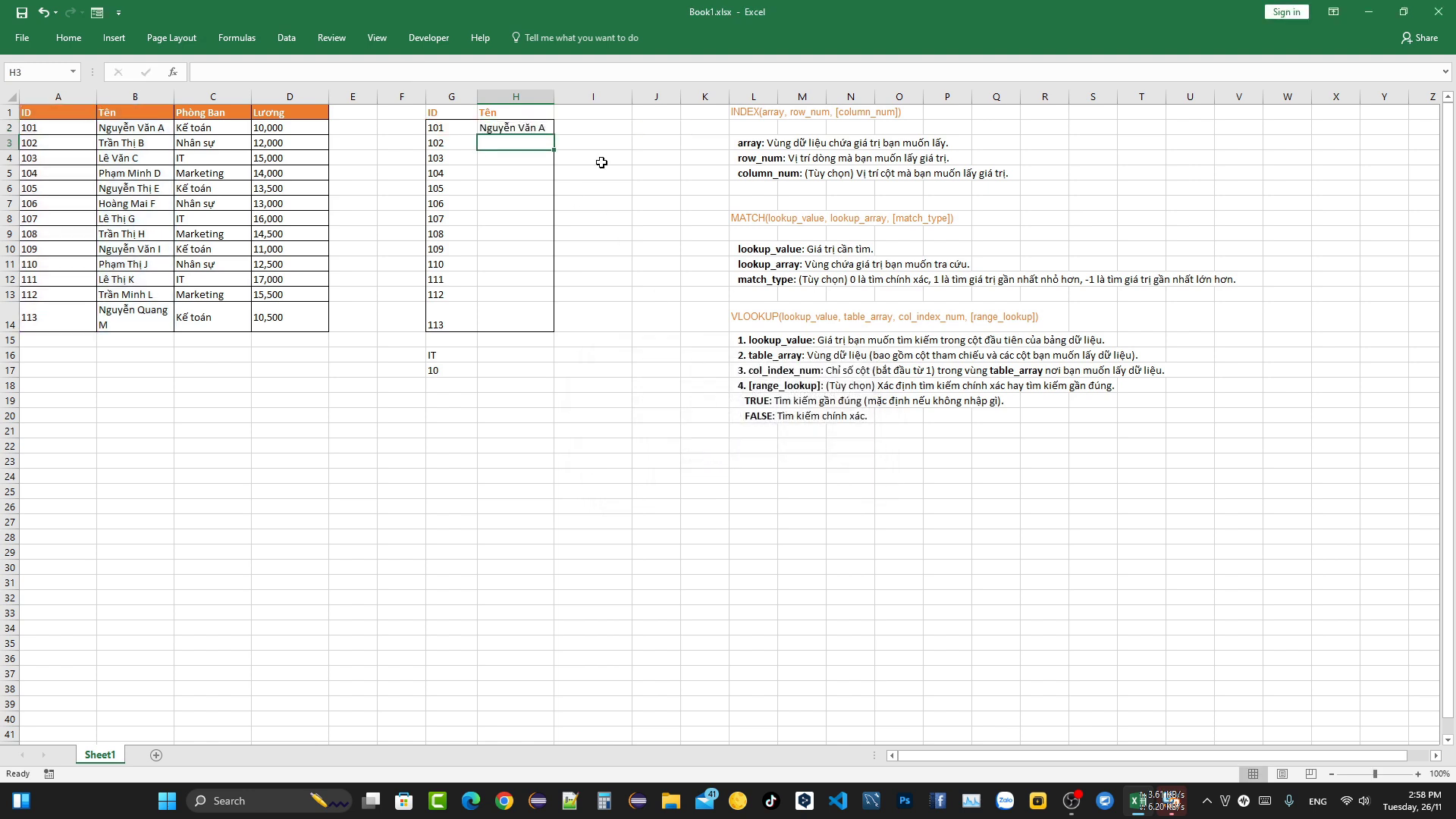
{"action": "left_click", "coordinate": [536, 128]}
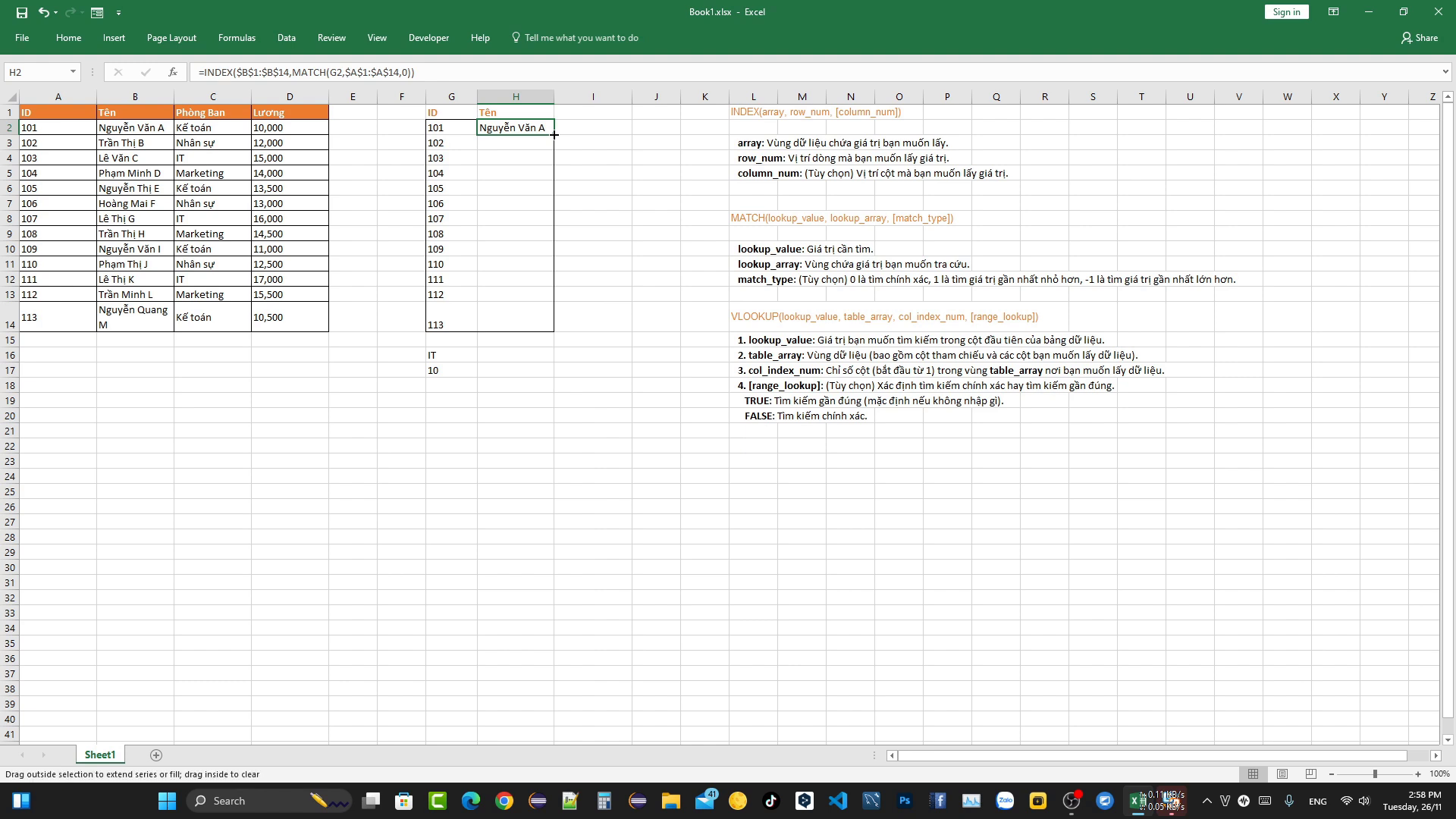
{"action": "double_click", "coordinate": [555, 134]}
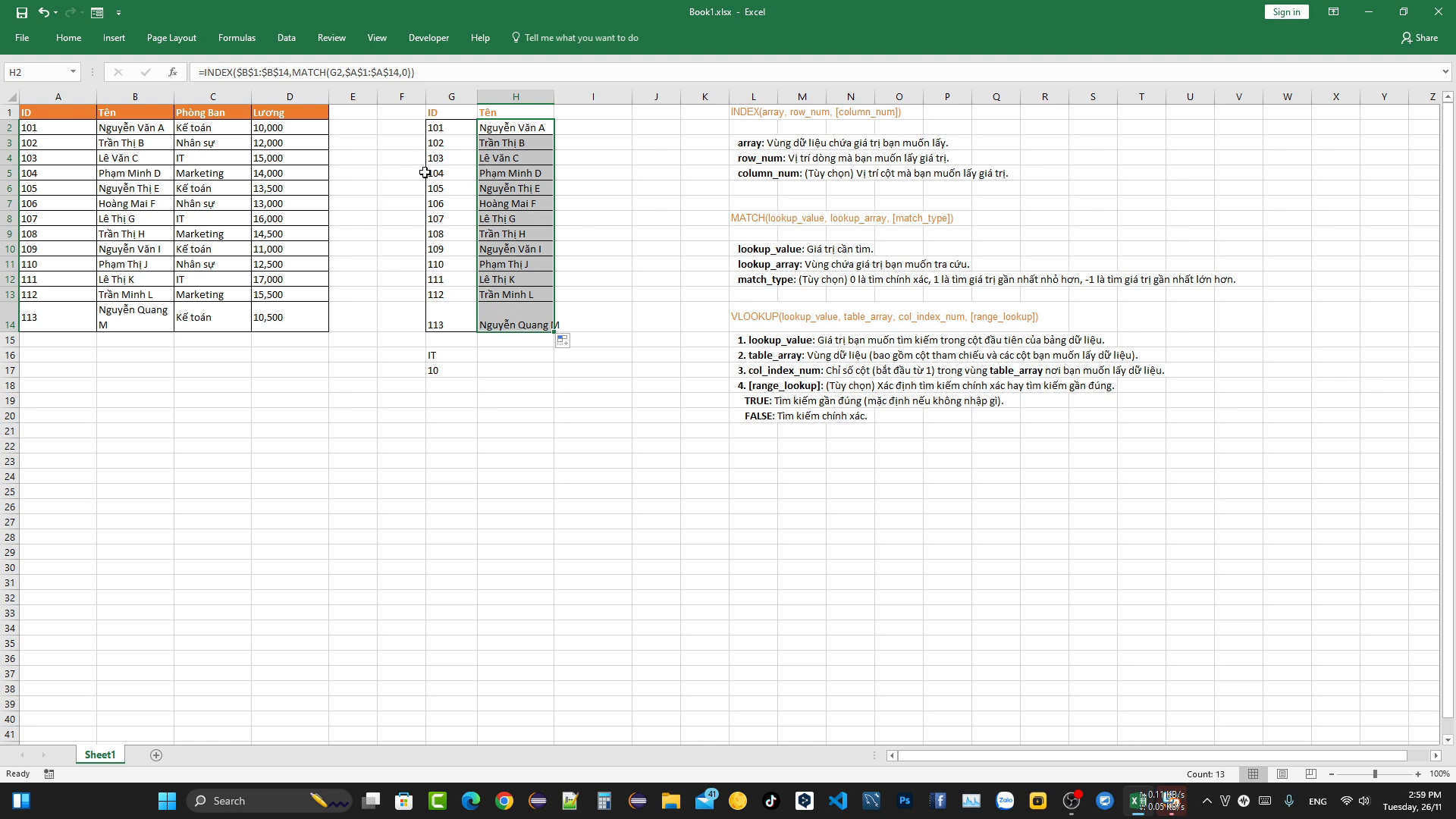
Step: Test the lookup by changing G2 to 102, then restore it to 101
{"action": "left_click", "coordinate": [461, 127]}
{"action": "double_click", "coordinate": [461, 128]}
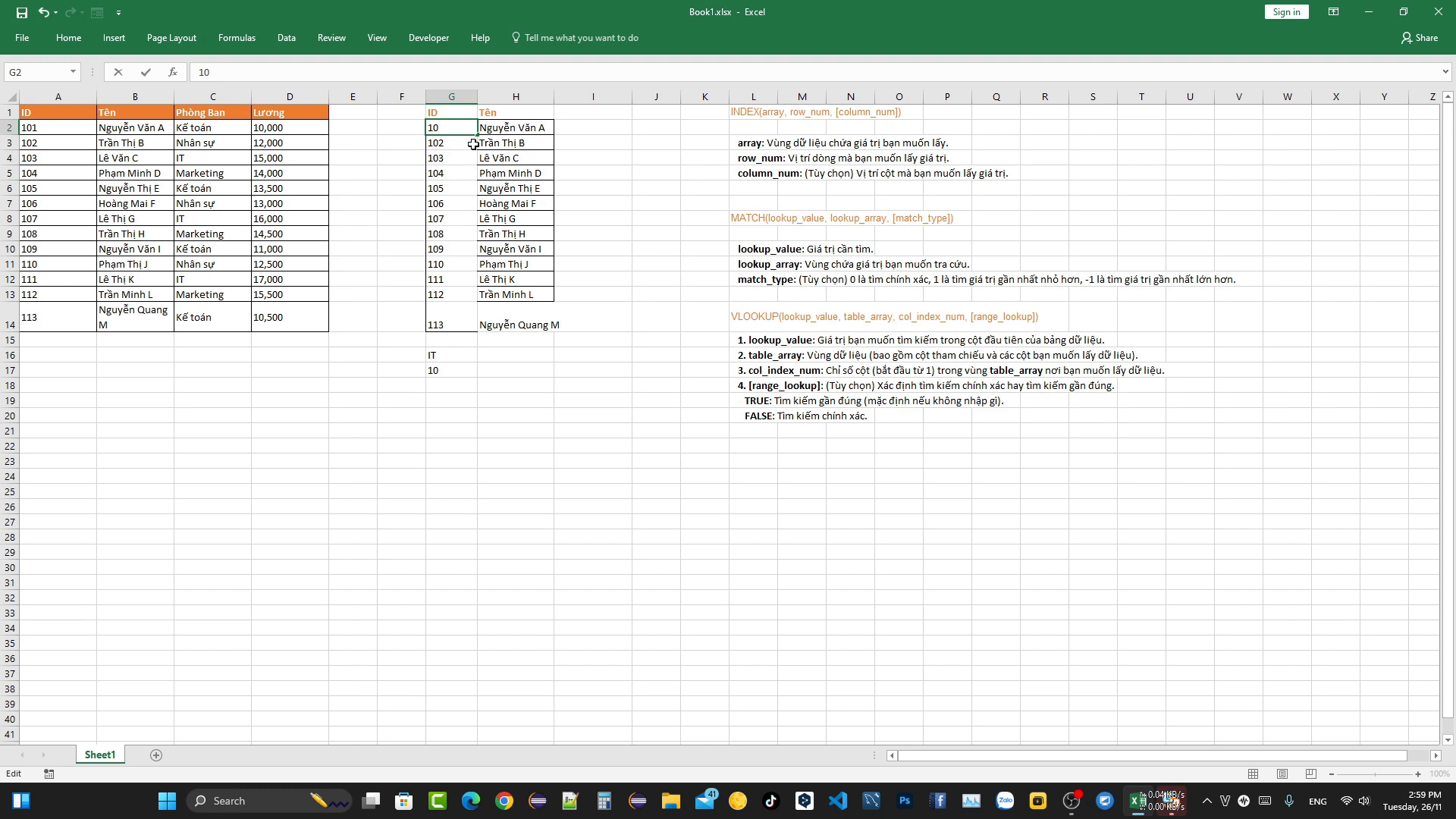
{"action": "type", "text": "2"}
{"action": "key", "text": "Return"}
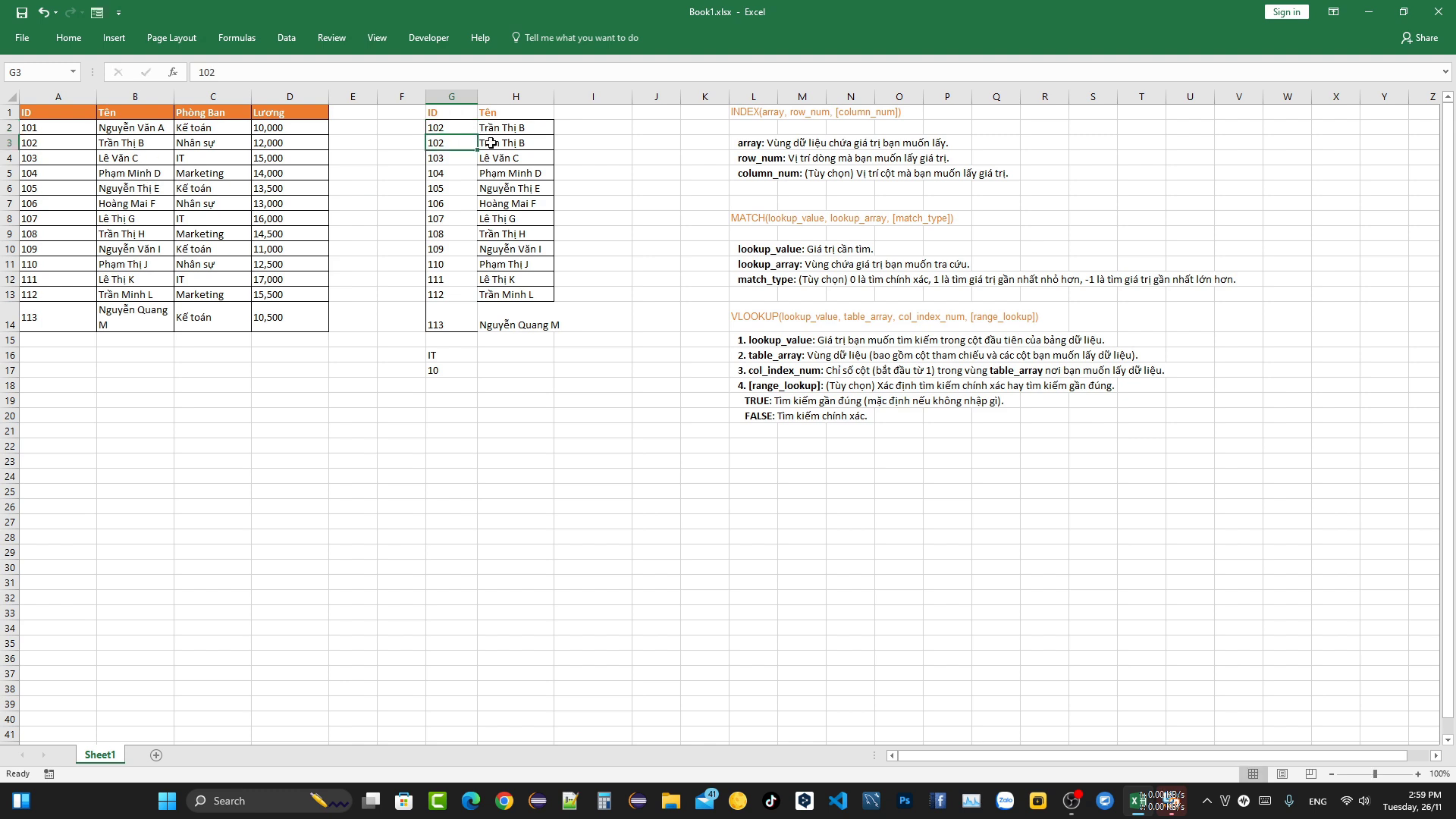
{"action": "double_click", "coordinate": [465, 125]}
{"action": "key", "text": "BackSpace"}
{"action": "type", "text": "1"}
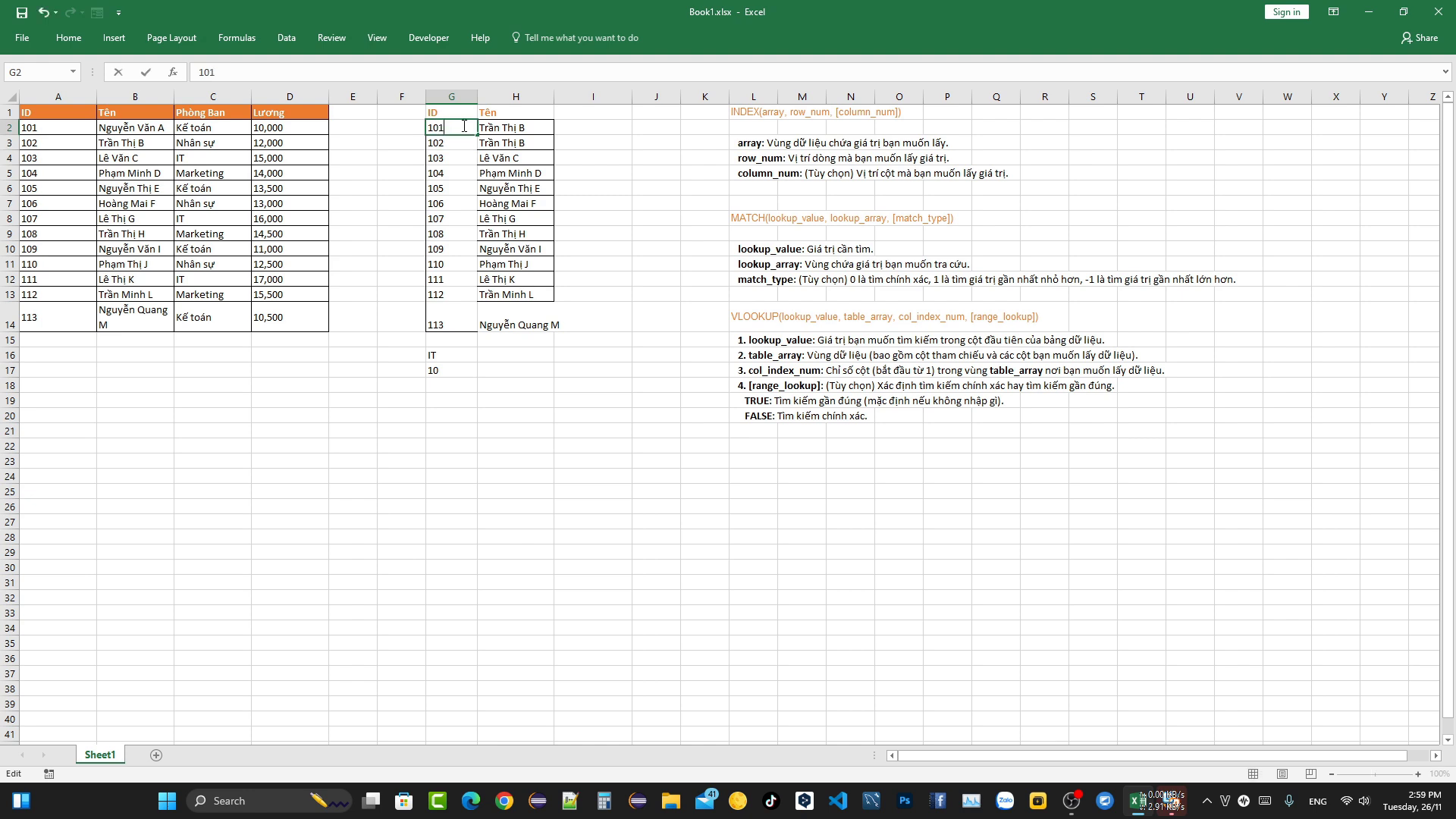
{"action": "key", "text": "Return"}
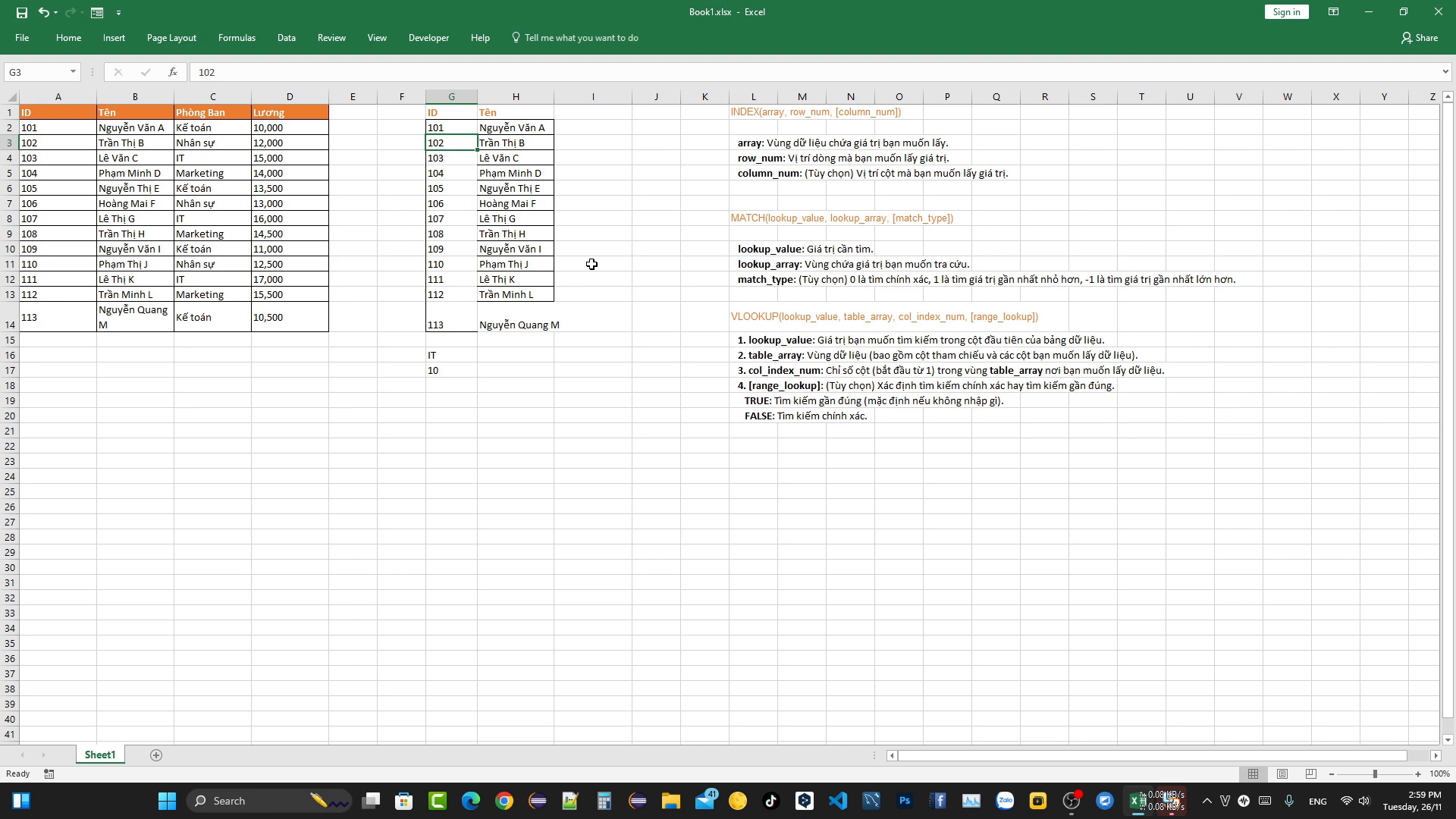
Step: Add the Lương header in I1 and start I2 with =INDEX($D$1:$D$14,
{"action": "left_click", "coordinate": [595, 115]}
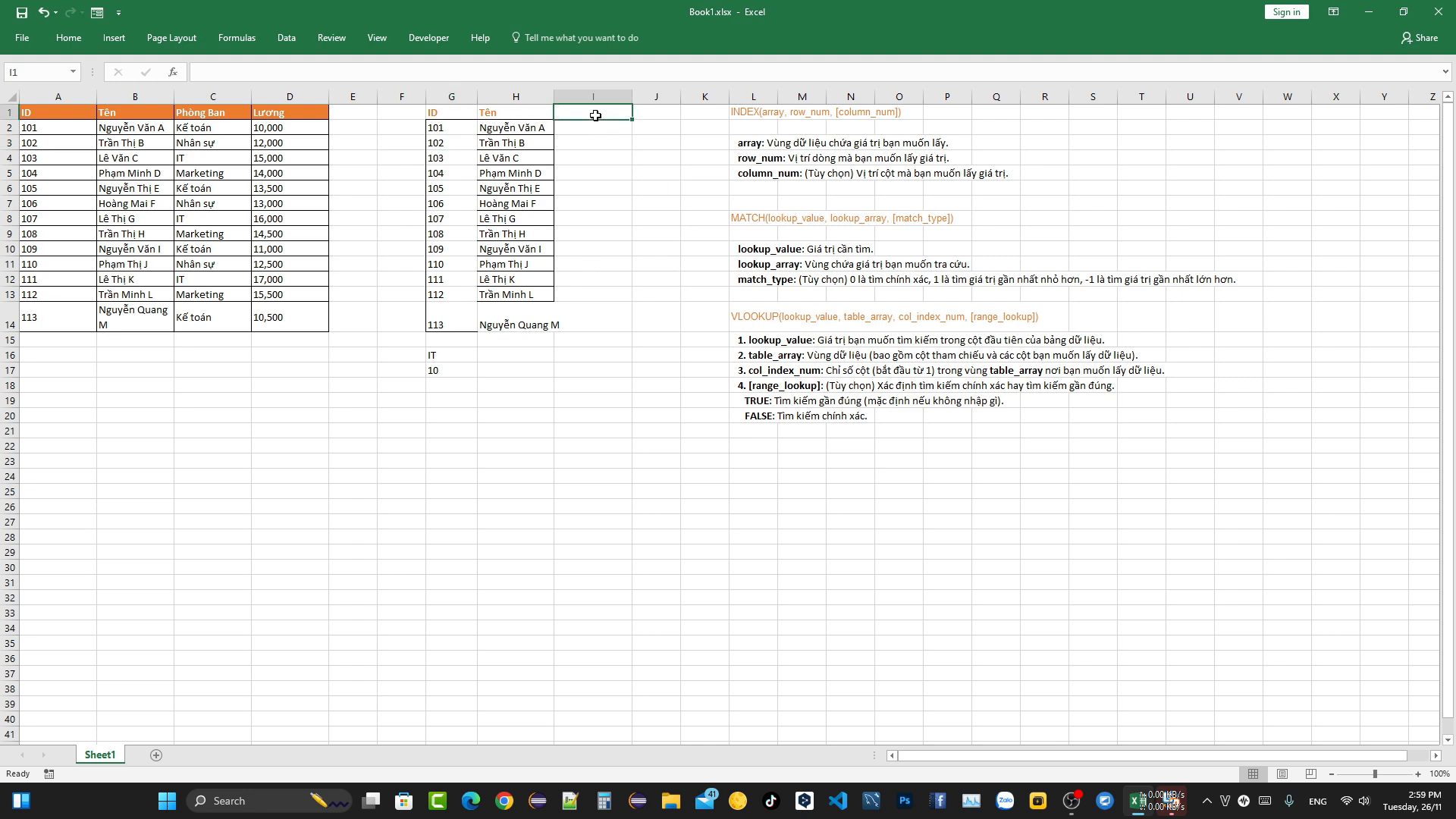
{"action": "type", "text": "L"}
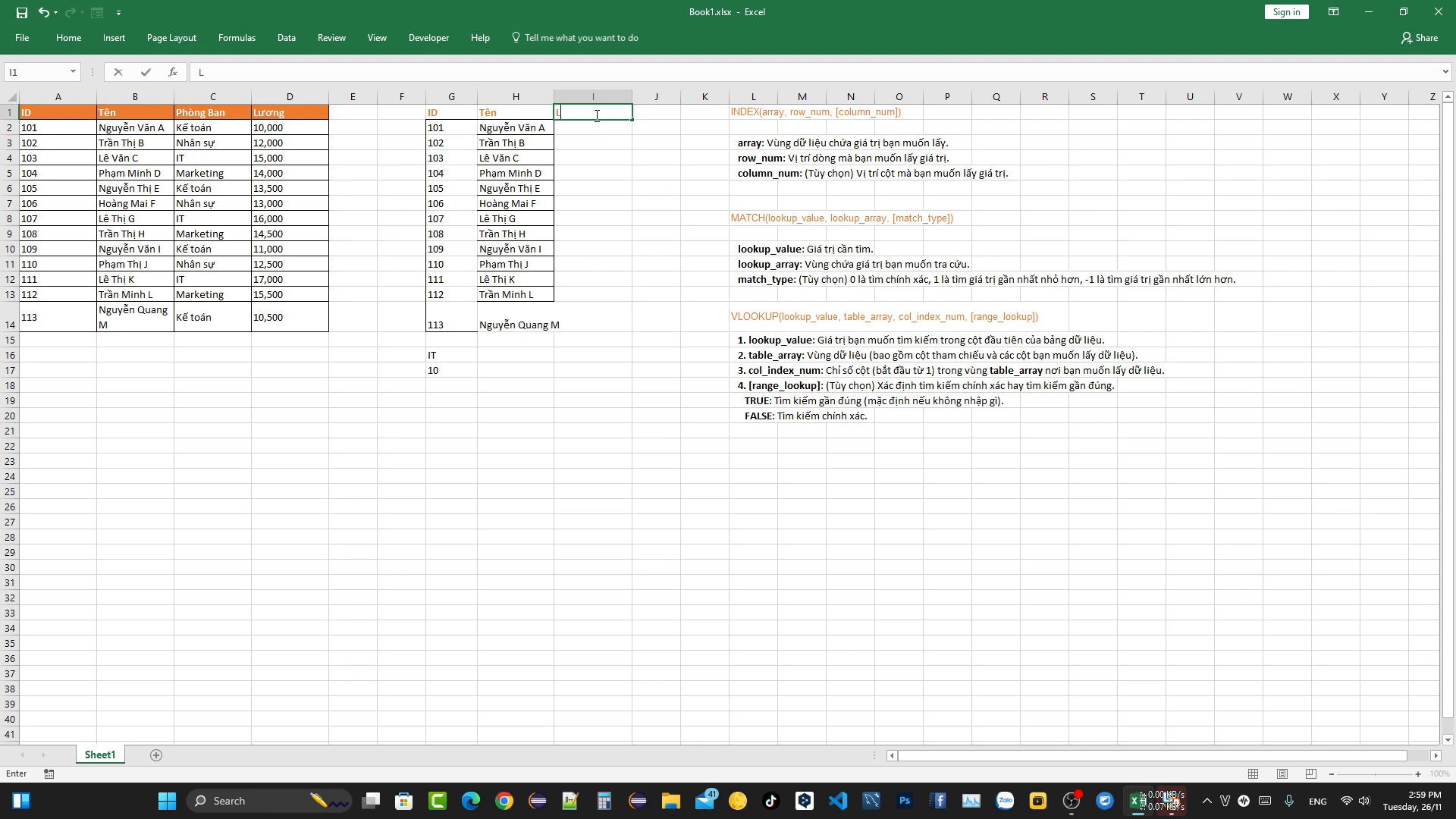
{"action": "type", "text": "ương"}
{"action": "key", "text": "Return"}
{"action": "type", "text": "="}
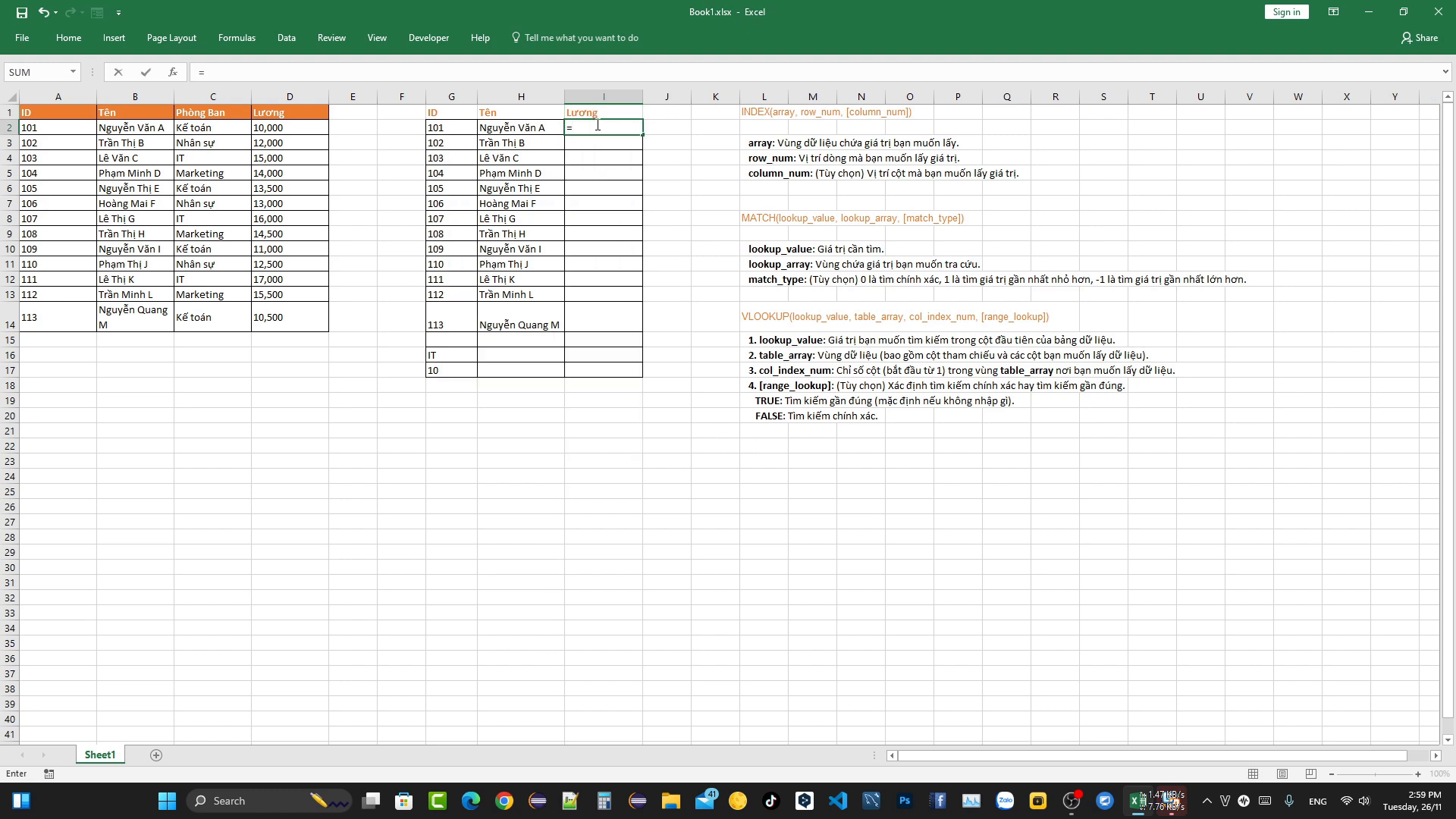
{"action": "type", "text": "in"}
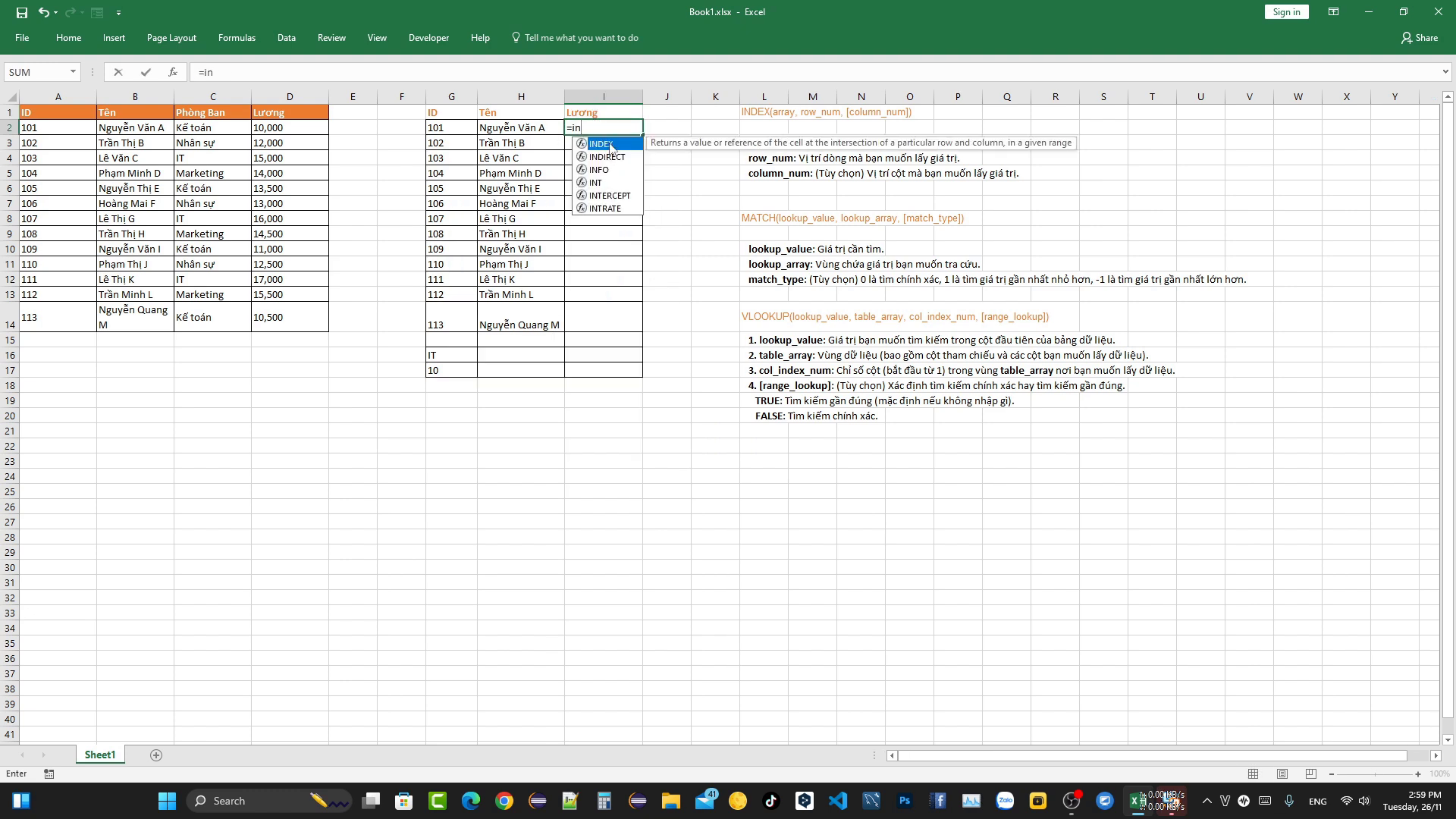
{"action": "double_click", "coordinate": [611, 144]}
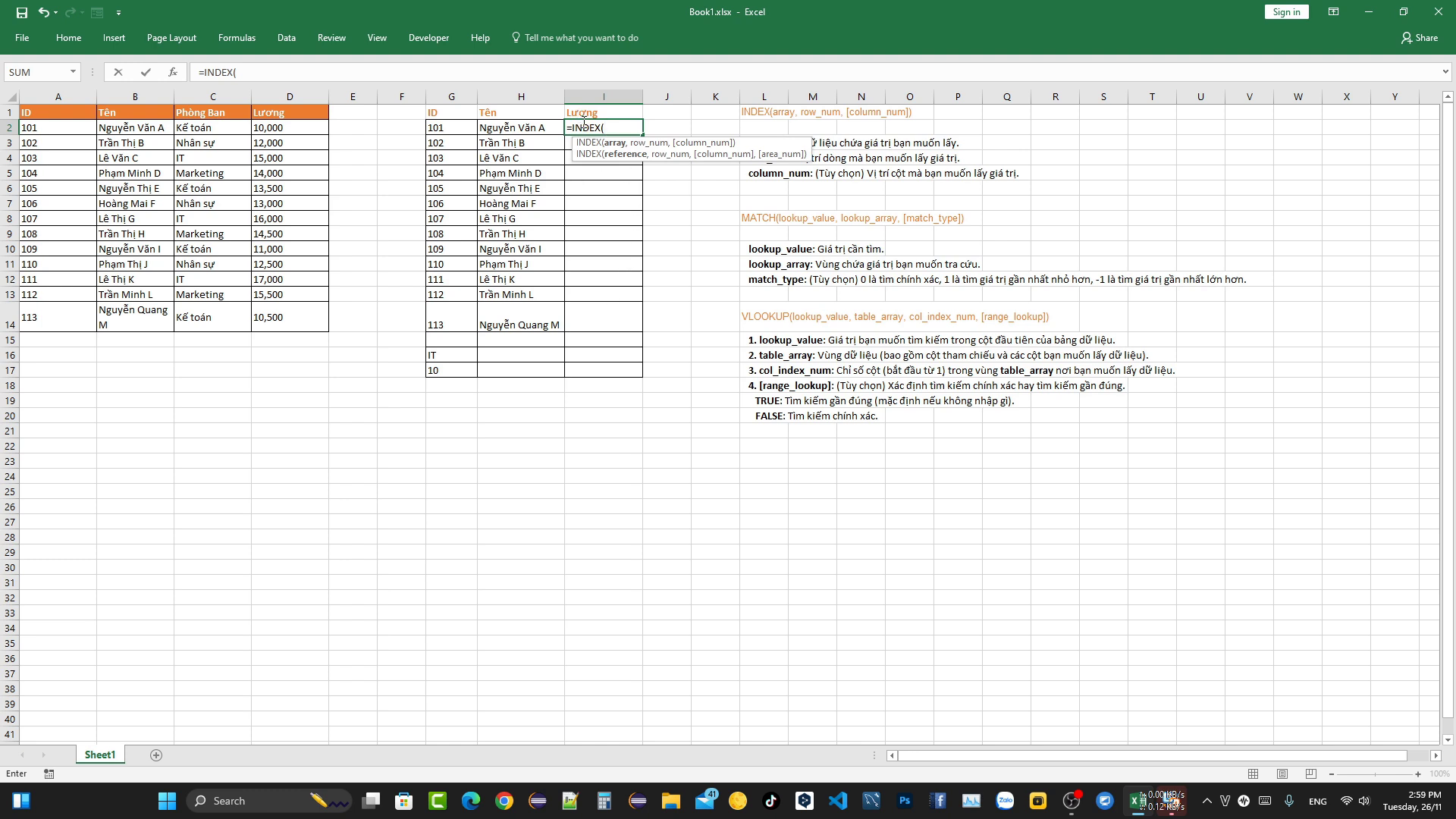
{"action": "left_click", "coordinate": [622, 125]}
{"action": "left_click_drag", "start_coordinate": [310, 112], "coordinate": [306, 318]}
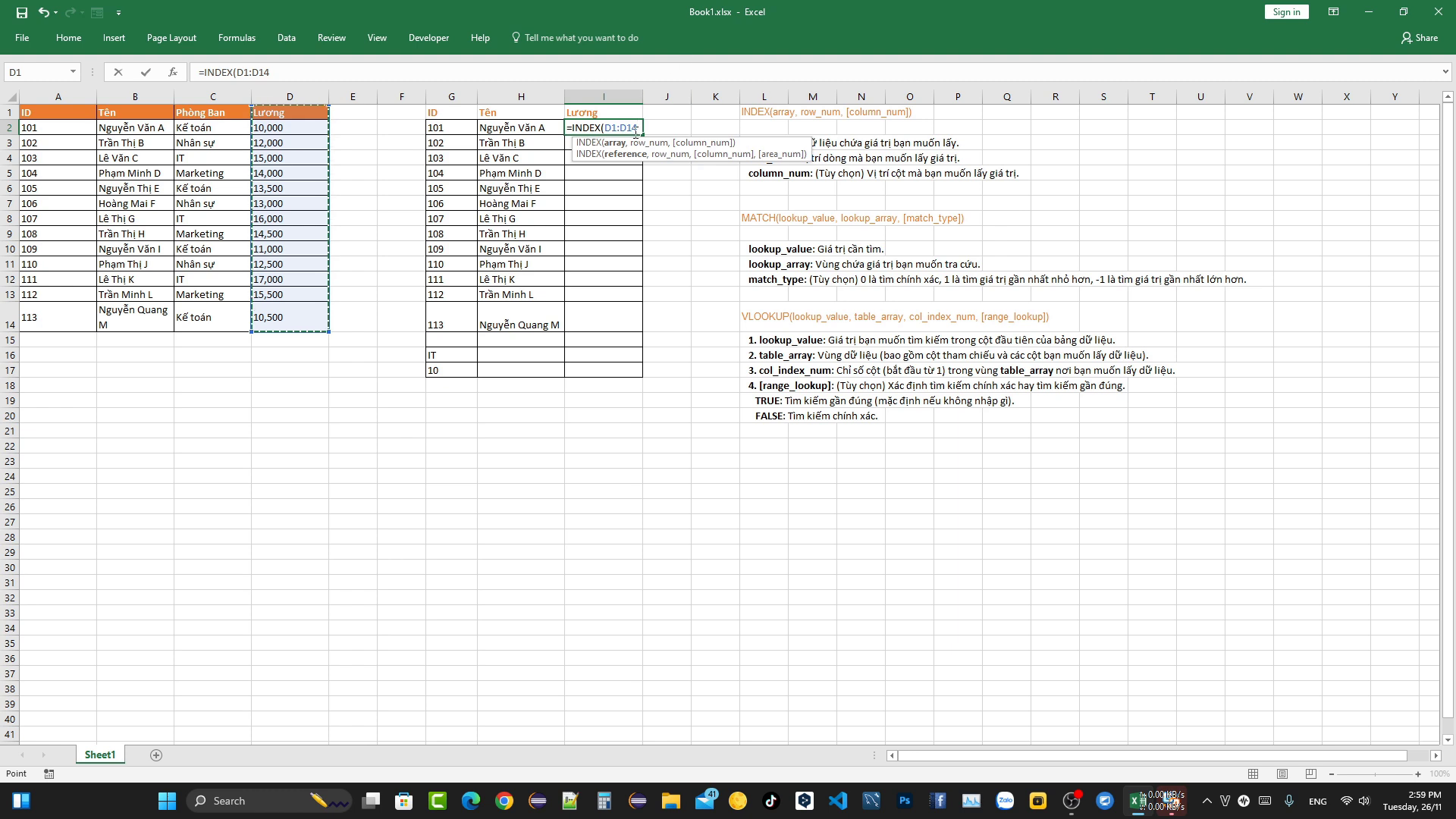
{"action": "left_click_drag", "start_coordinate": [641, 127], "coordinate": [607, 130]}
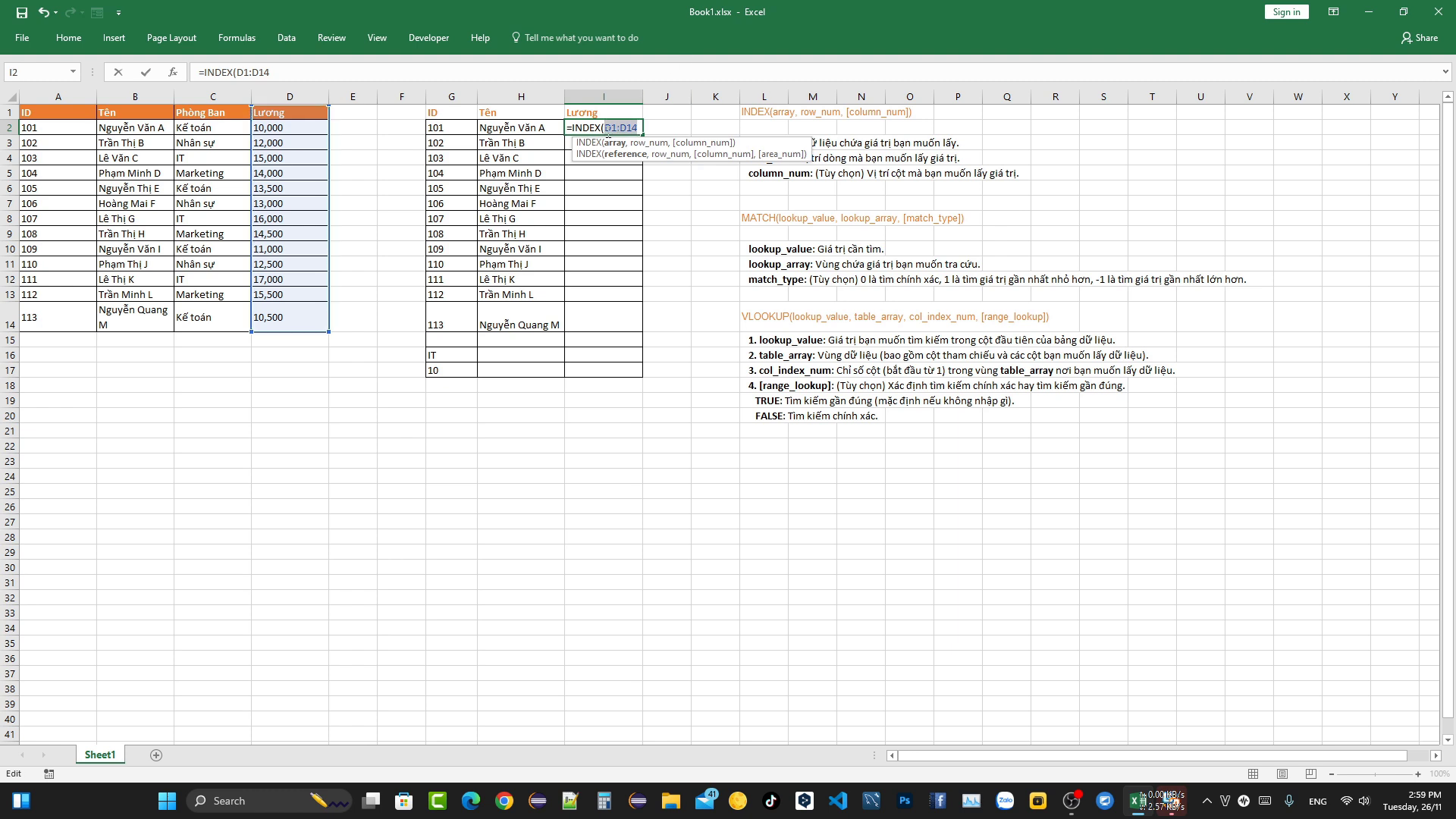
{"action": "key", "text": "F4"}
{"action": "left_click", "coordinate": [660, 128]}
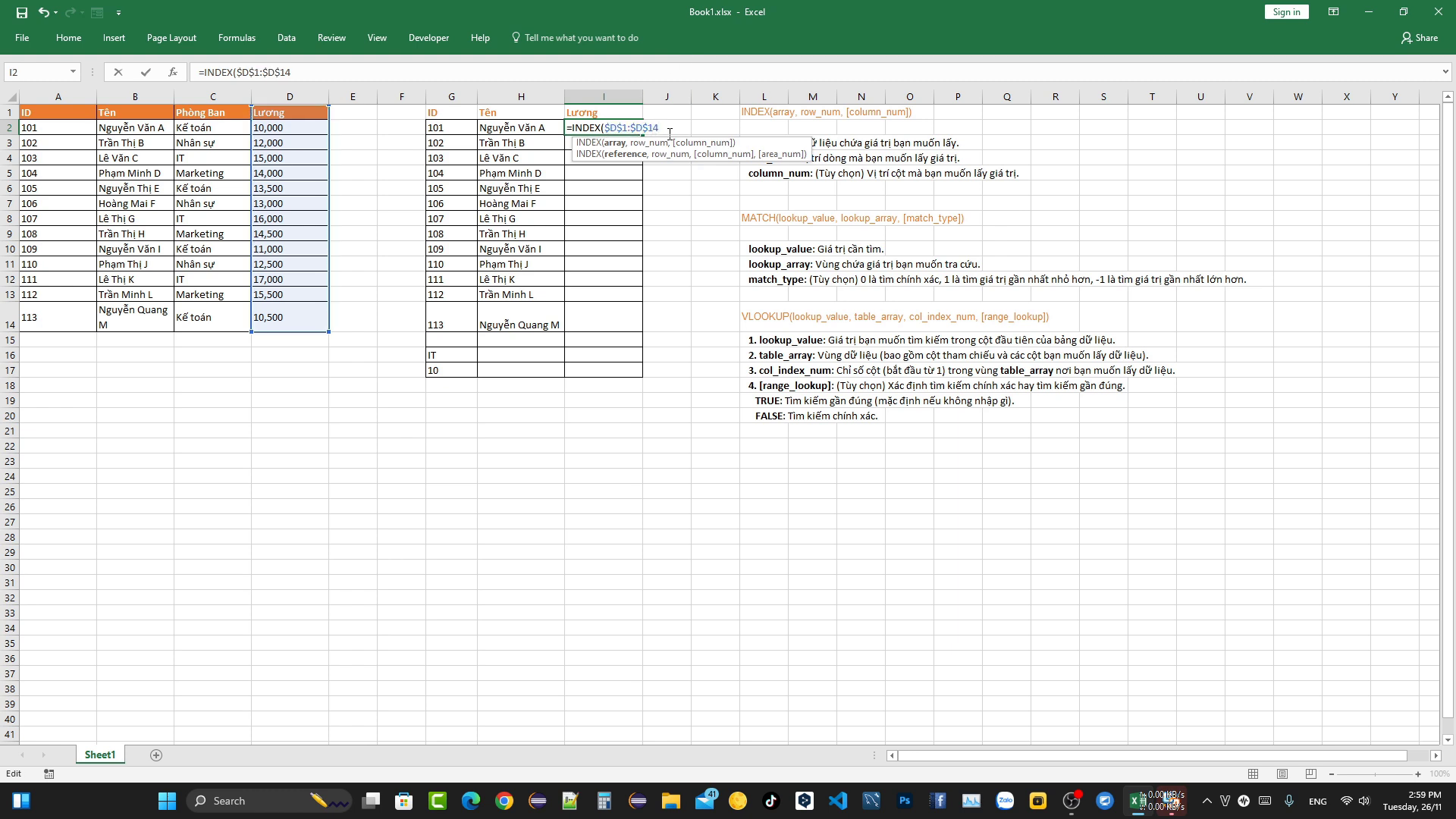
Step: Complete I2's formula with MATCH(G2,$A$1:$A$14,0) and enter it
{"action": "type", "text": ","}
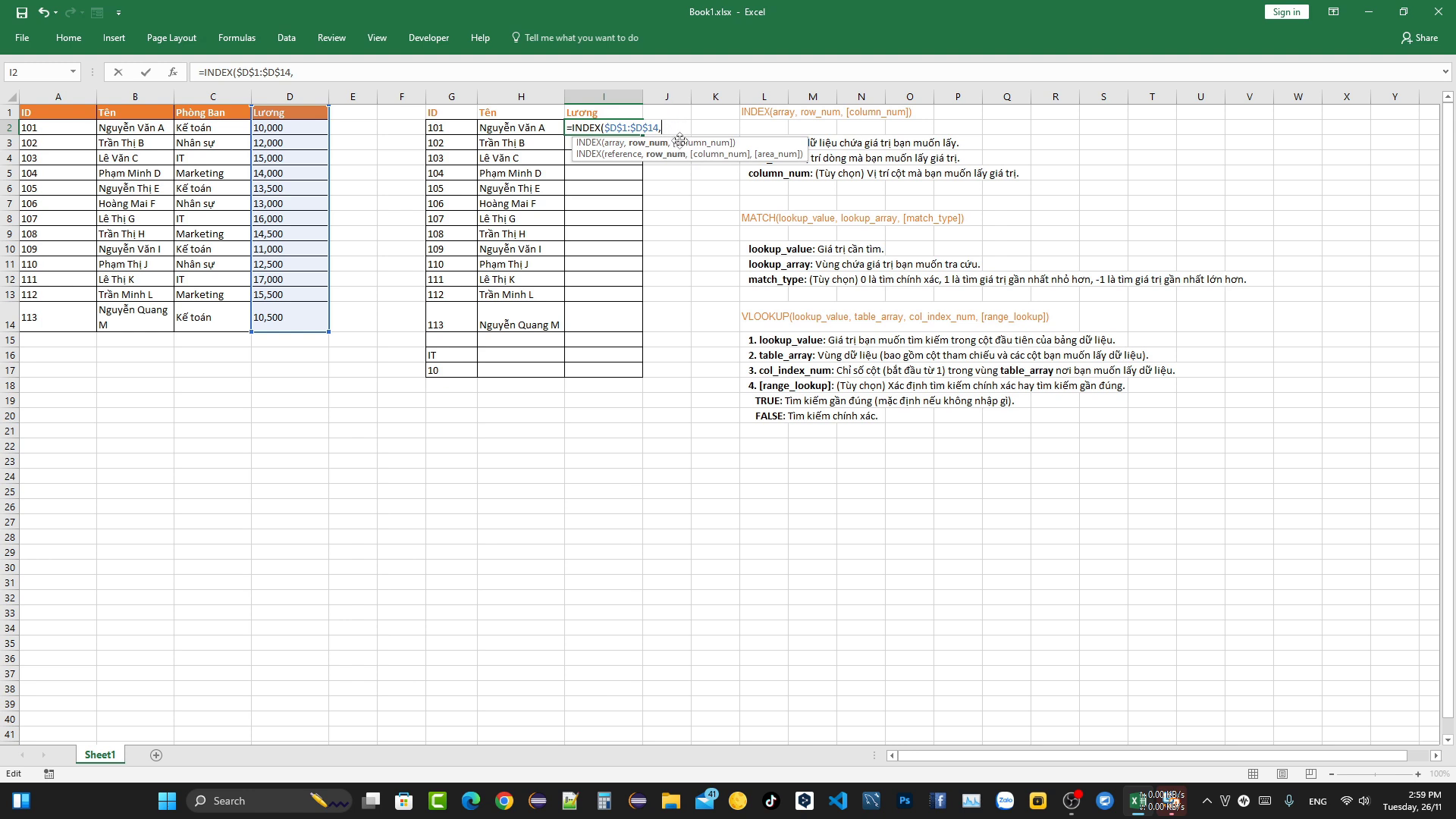
{"action": "type", "text": "m"}
{"action": "key", "text": "BackSpace"}
{"action": "type", "text": "ma"}
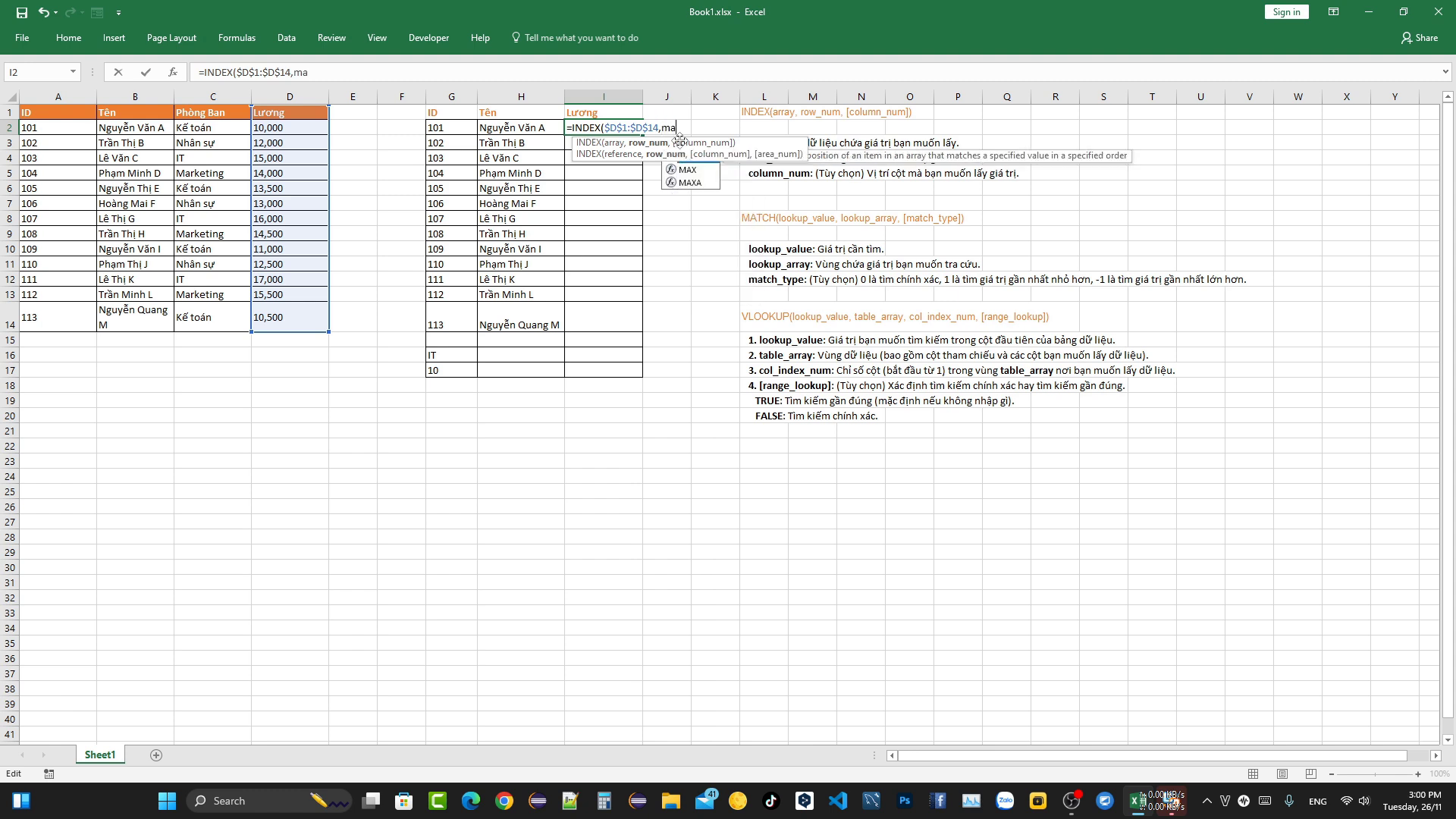
{"action": "type", "text": "t"}
{"action": "double_click", "coordinate": [692, 157]}
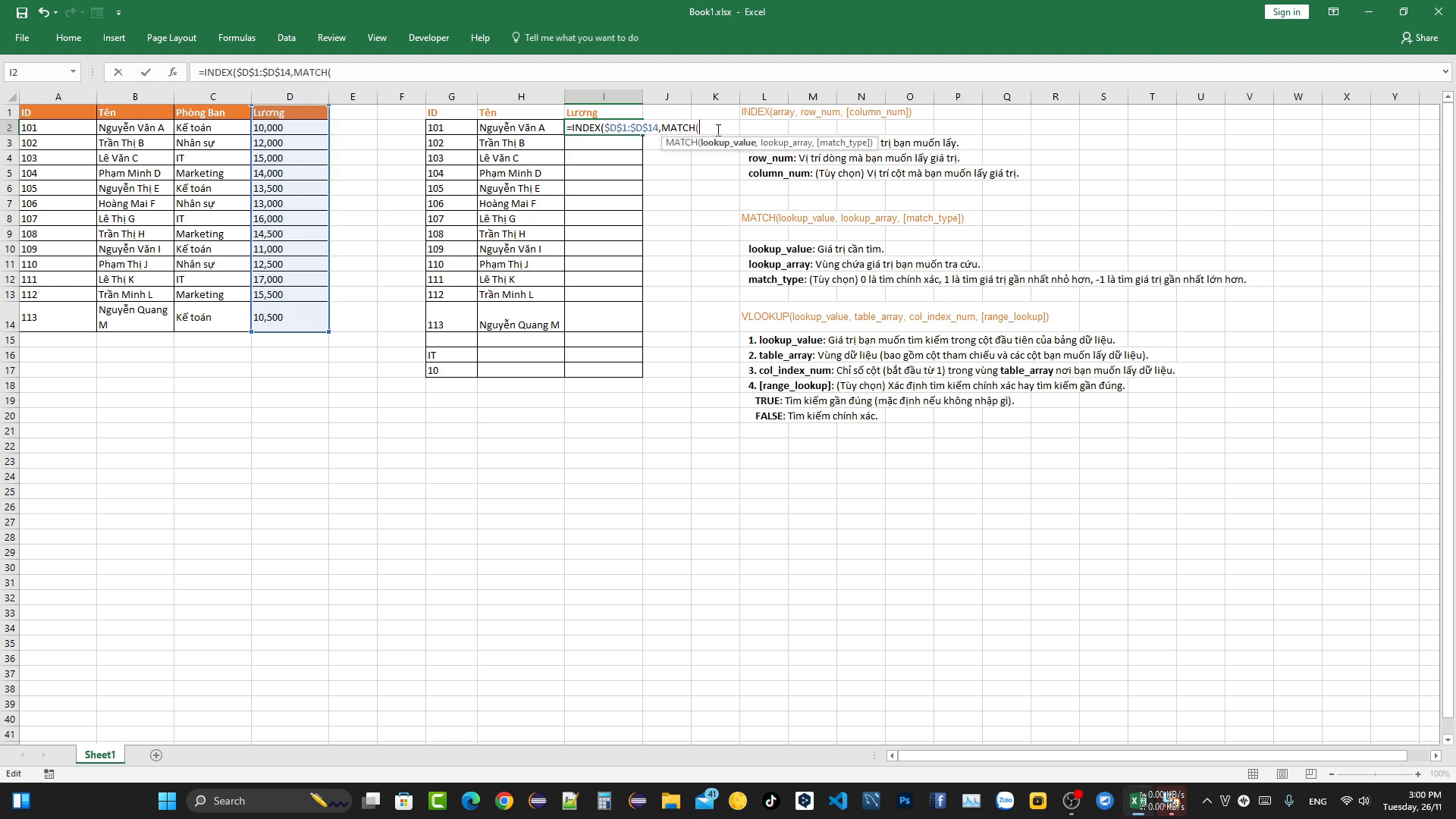
{"action": "left_click", "coordinate": [455, 127]}
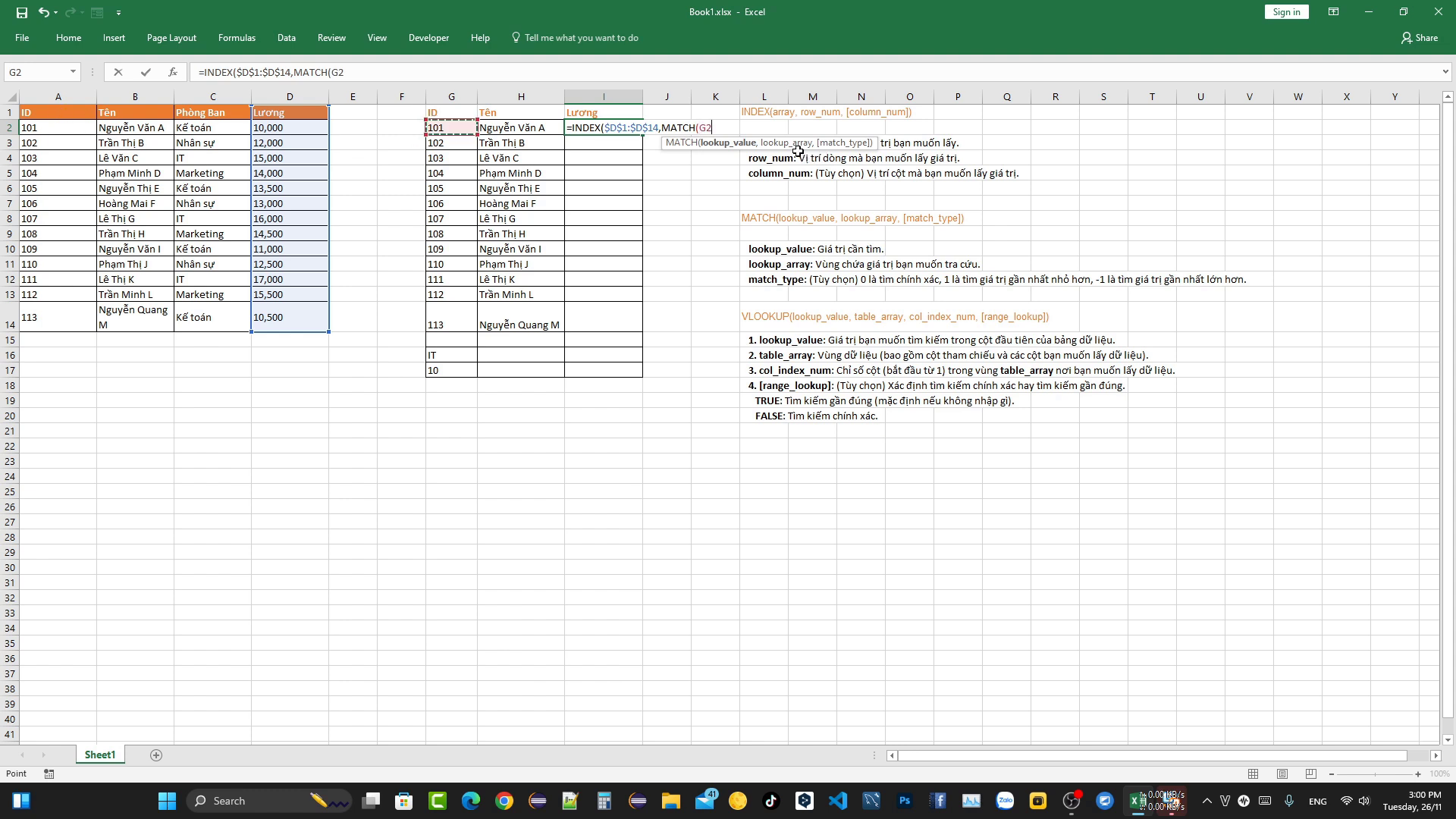
{"action": "type", "text": ","}
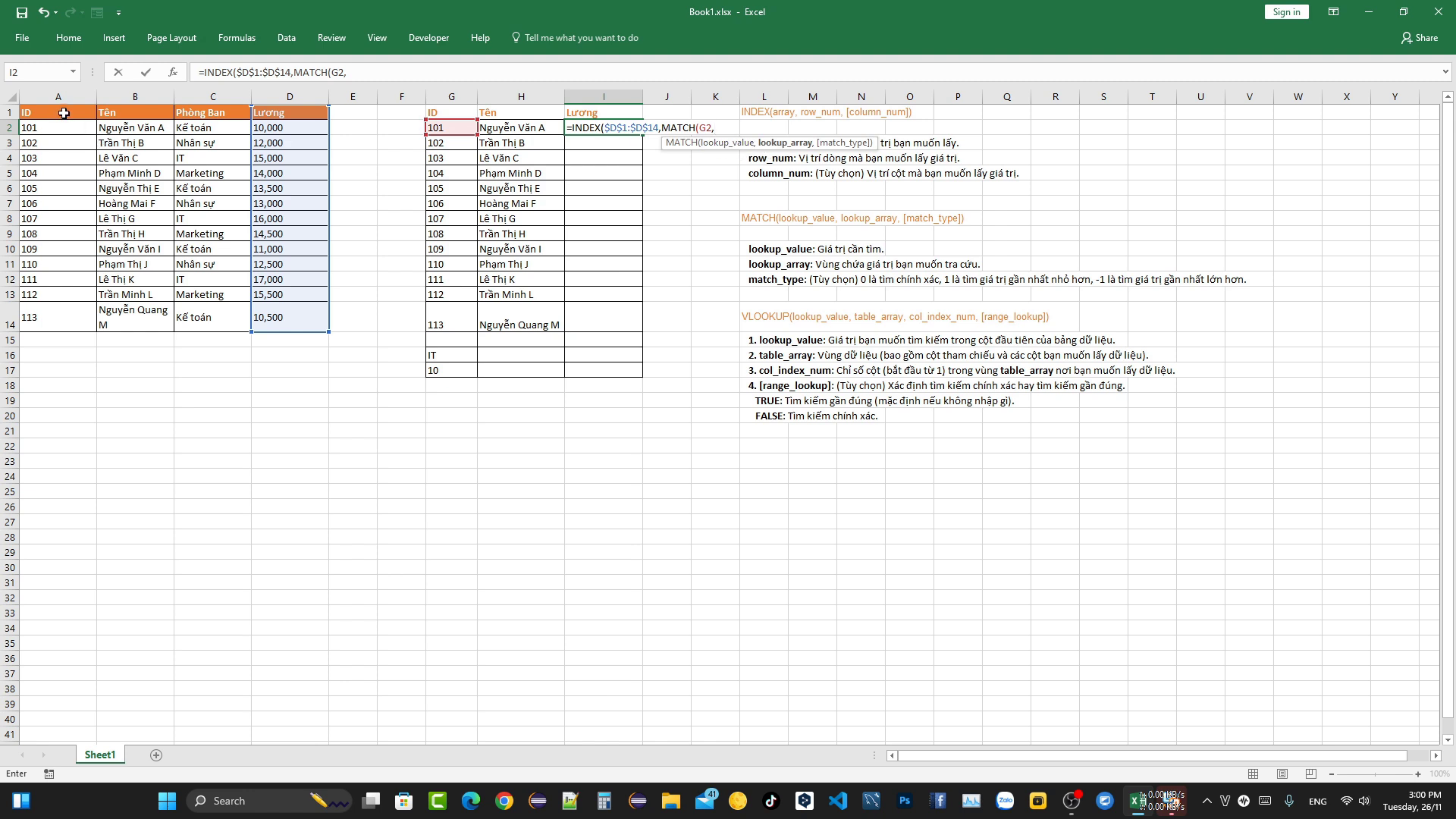
{"action": "left_click_drag", "start_coordinate": [63, 112], "coordinate": [57, 207]}
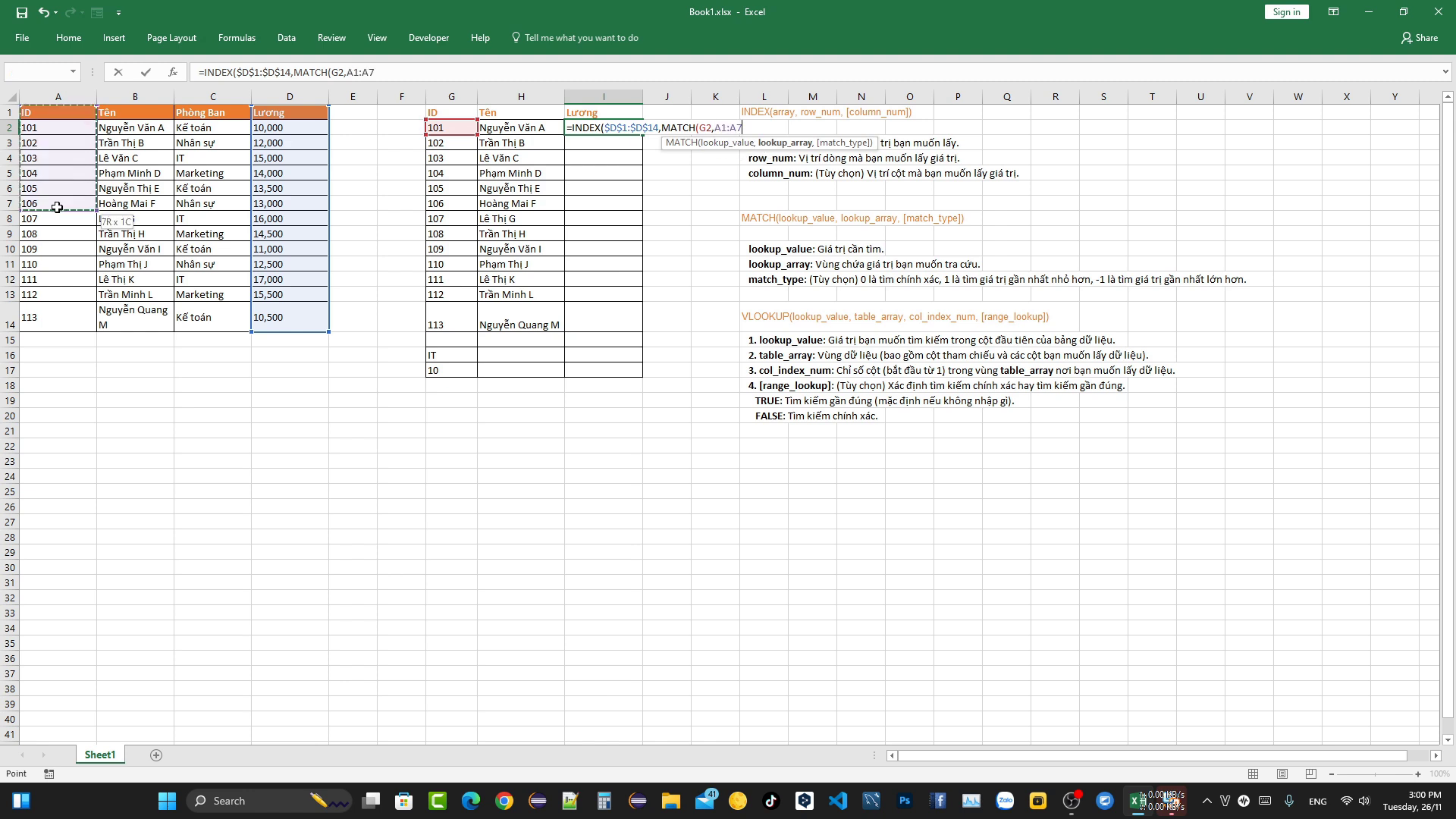
{"action": "left_click_drag", "start_coordinate": [56, 207], "coordinate": [57, 318]}
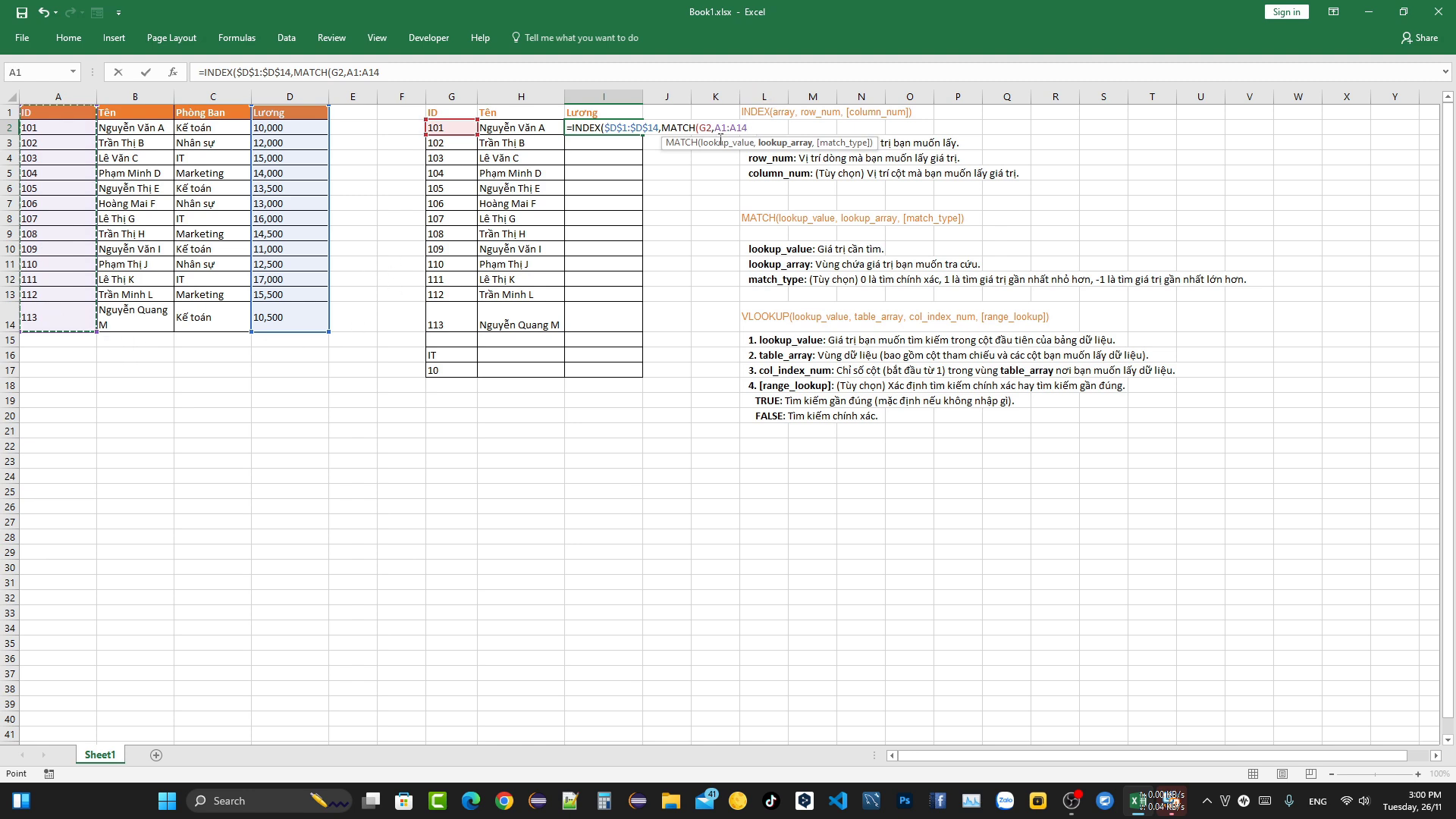
{"action": "key", "text": "F4"}
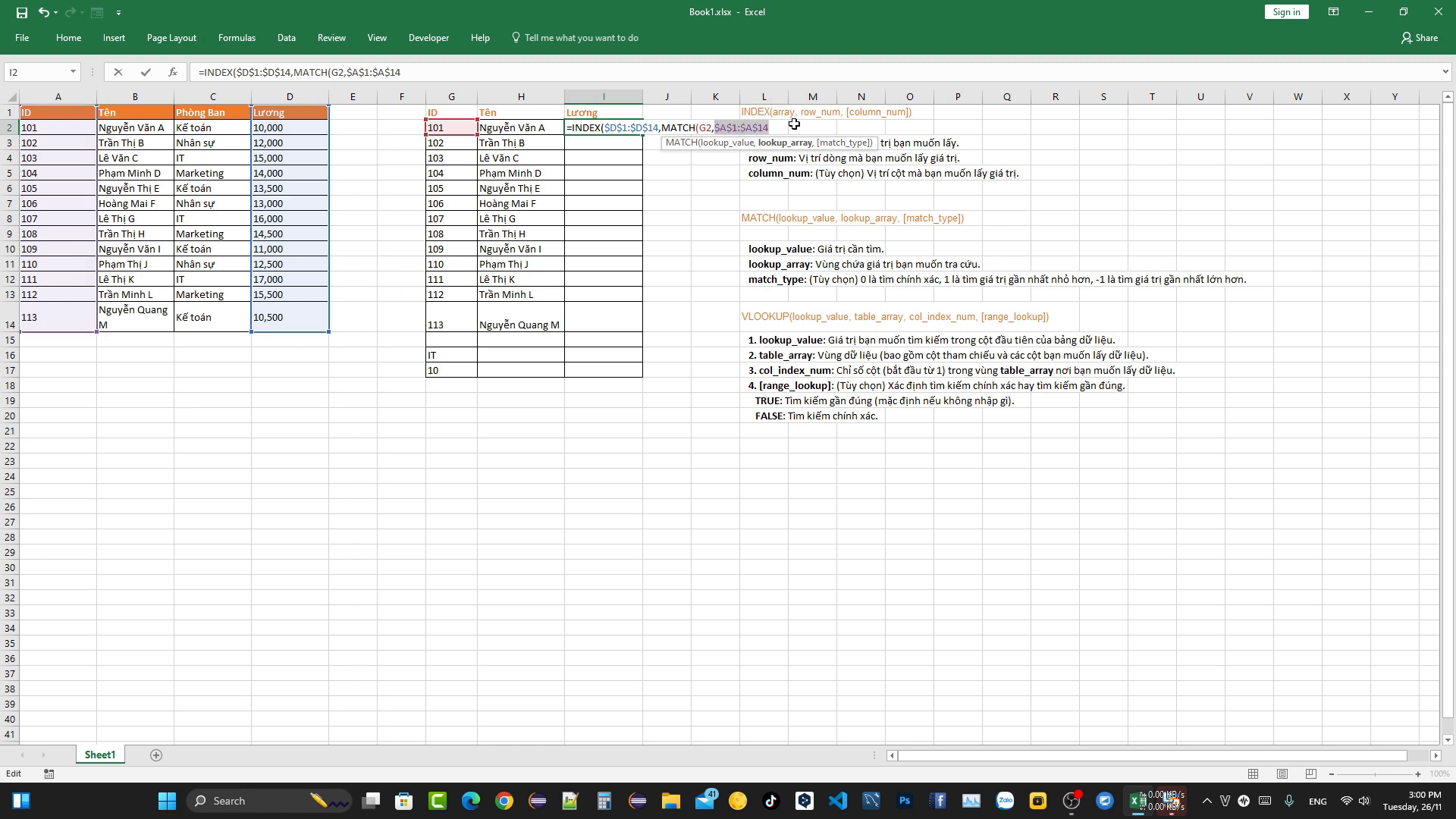
{"action": "left_click", "coordinate": [779, 127]}
{"action": "type", "text": ","}
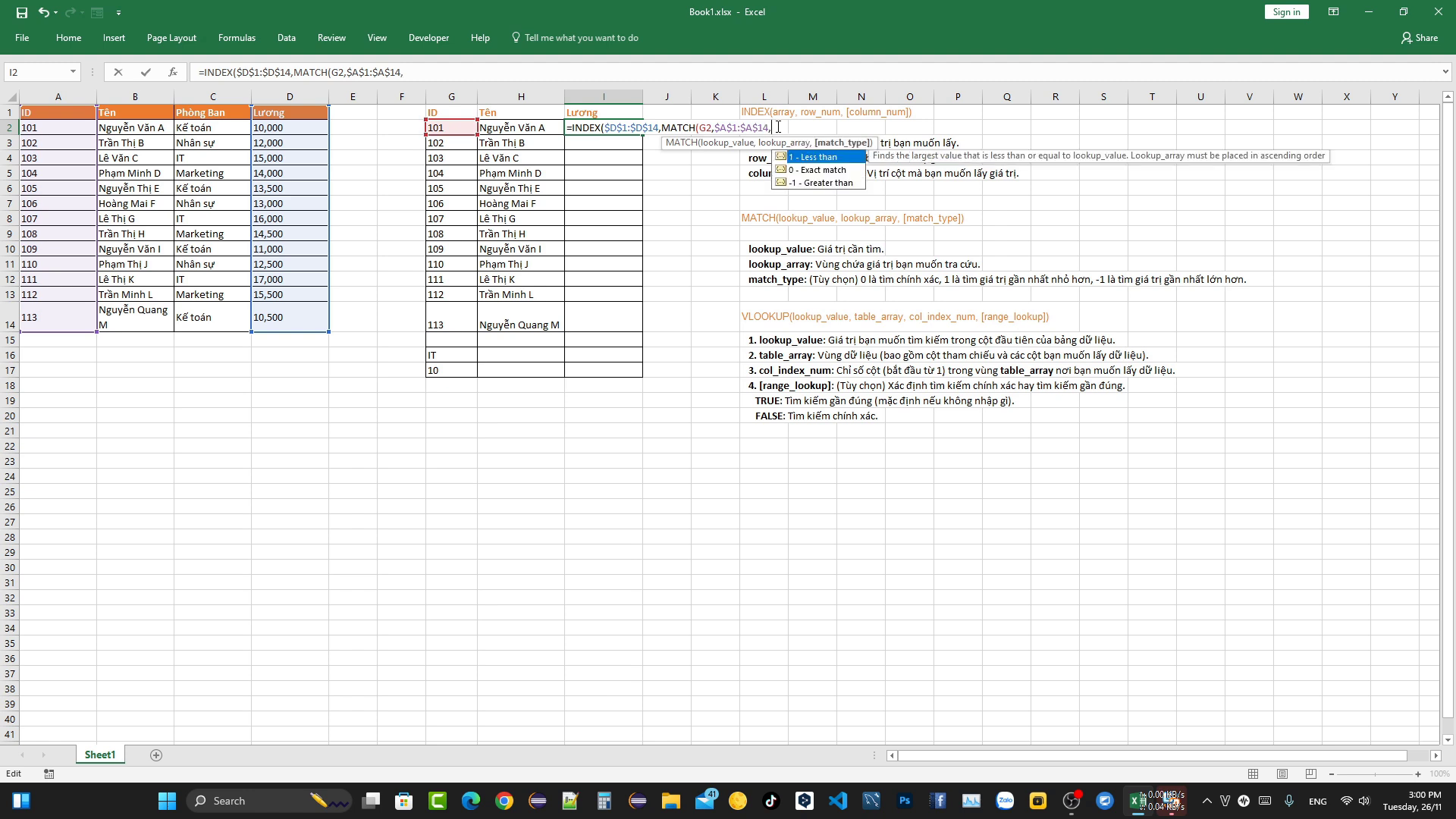
{"action": "type", "text": "0)"}
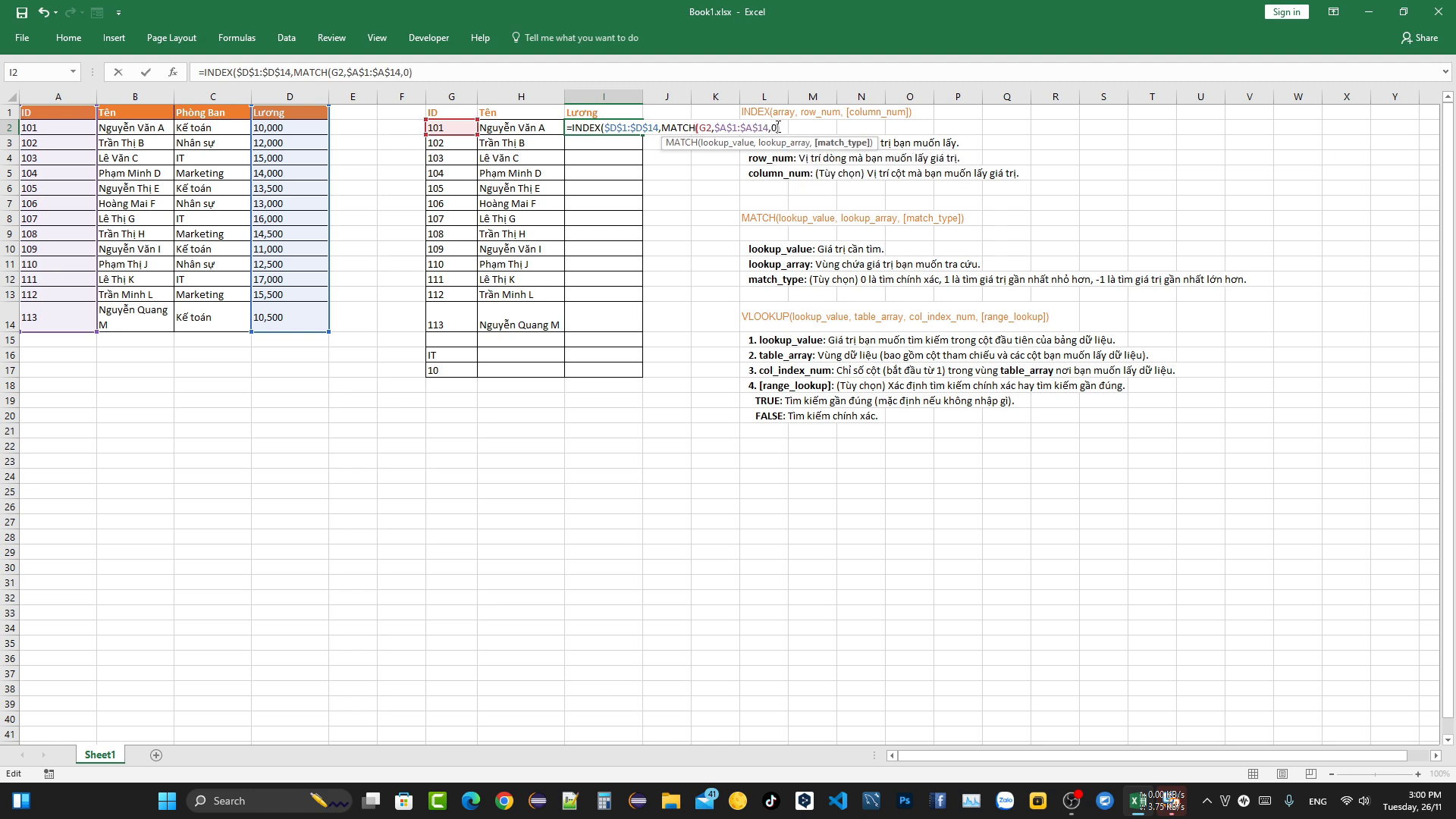
{"action": "key", "text": "Return"}
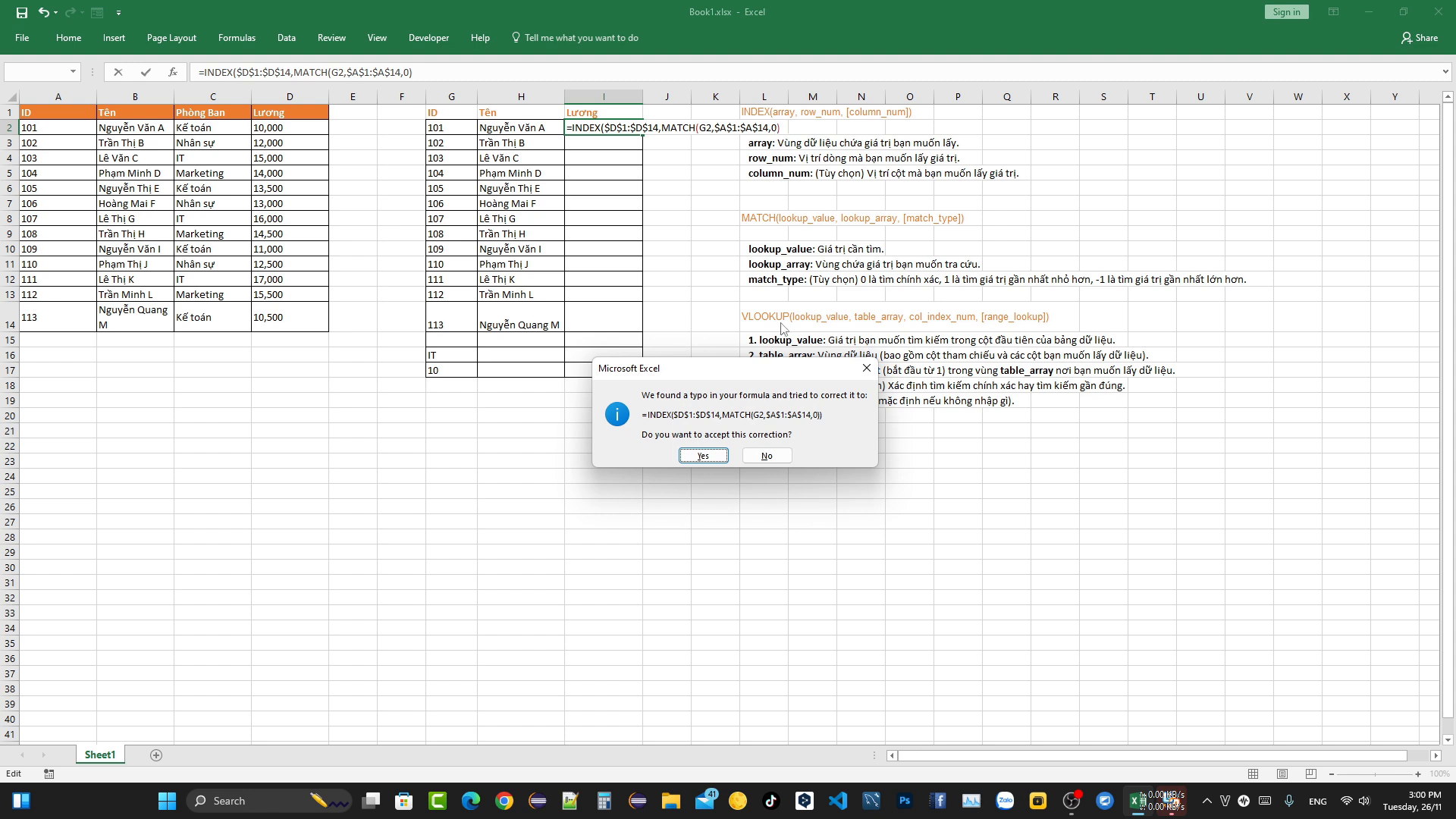
Step: Accept the parenthesis correction and fill I2's salary formula down to I14
{"action": "left_click", "coordinate": [702, 456]}
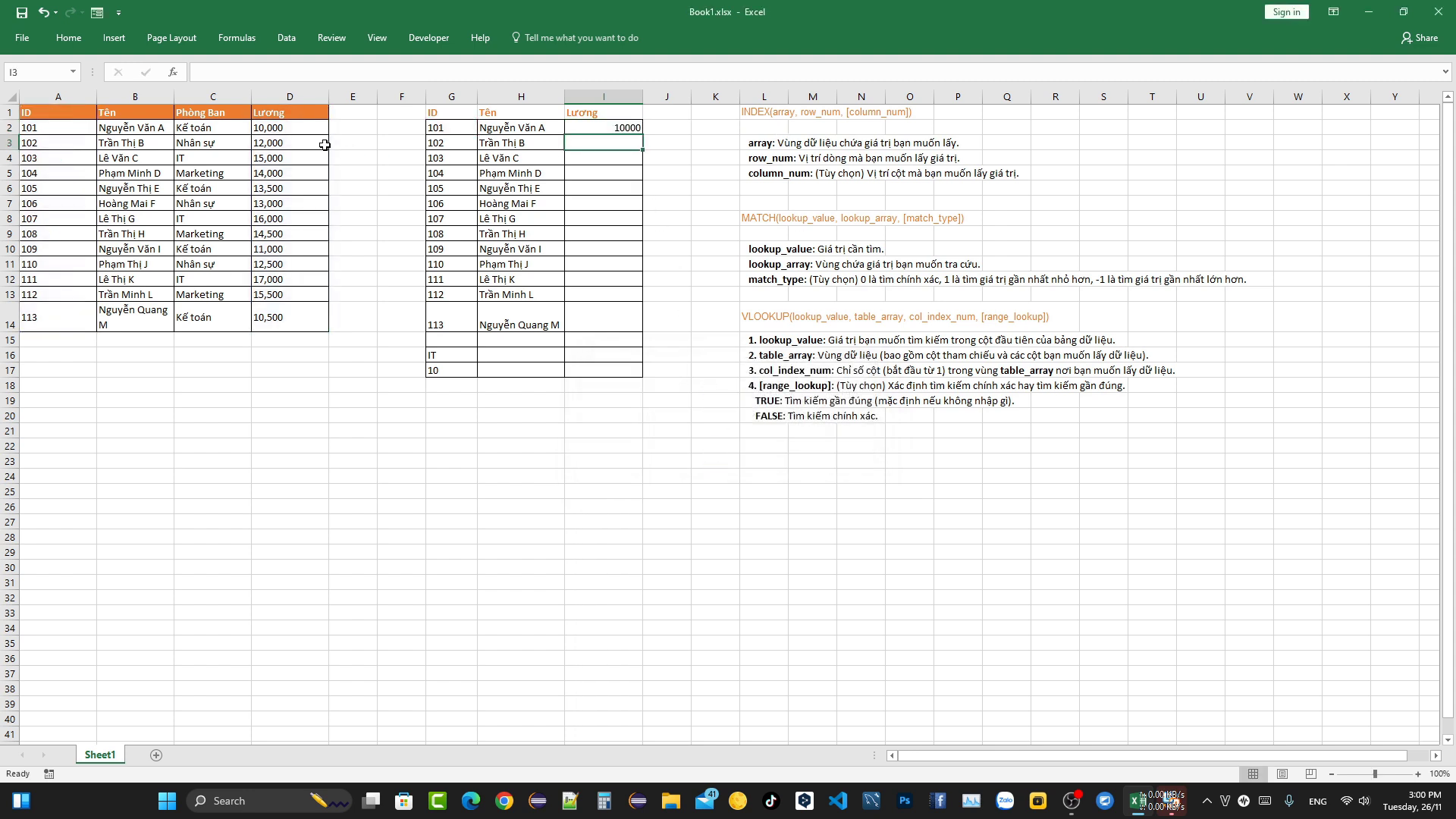
{"action": "left_click", "coordinate": [289, 128]}
{"action": "left_click", "coordinate": [623, 128]}
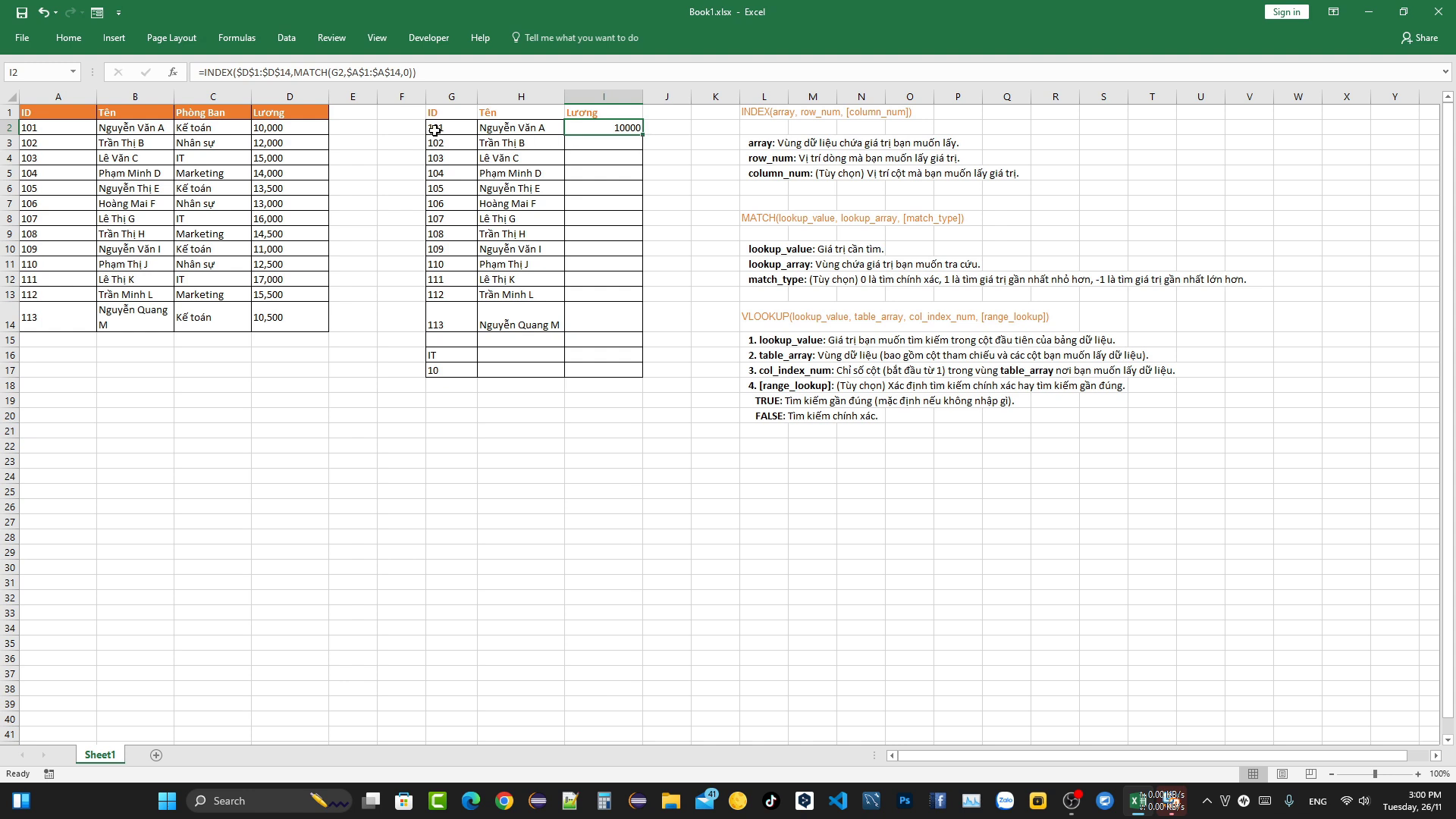
{"action": "double_click", "coordinate": [643, 134]}
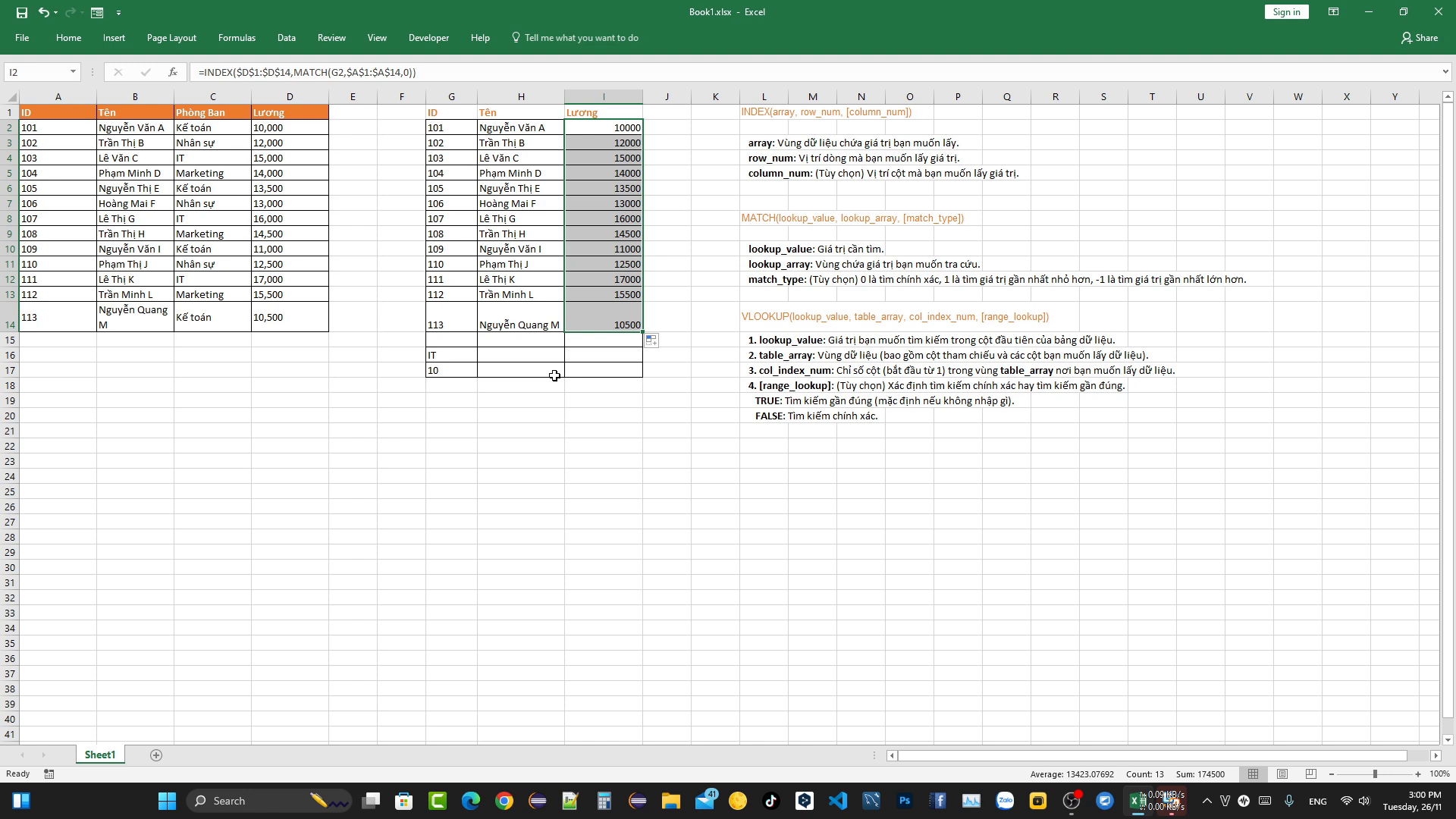
{"action": "left_click_drag", "start_coordinate": [446, 353], "coordinate": [449, 369]}
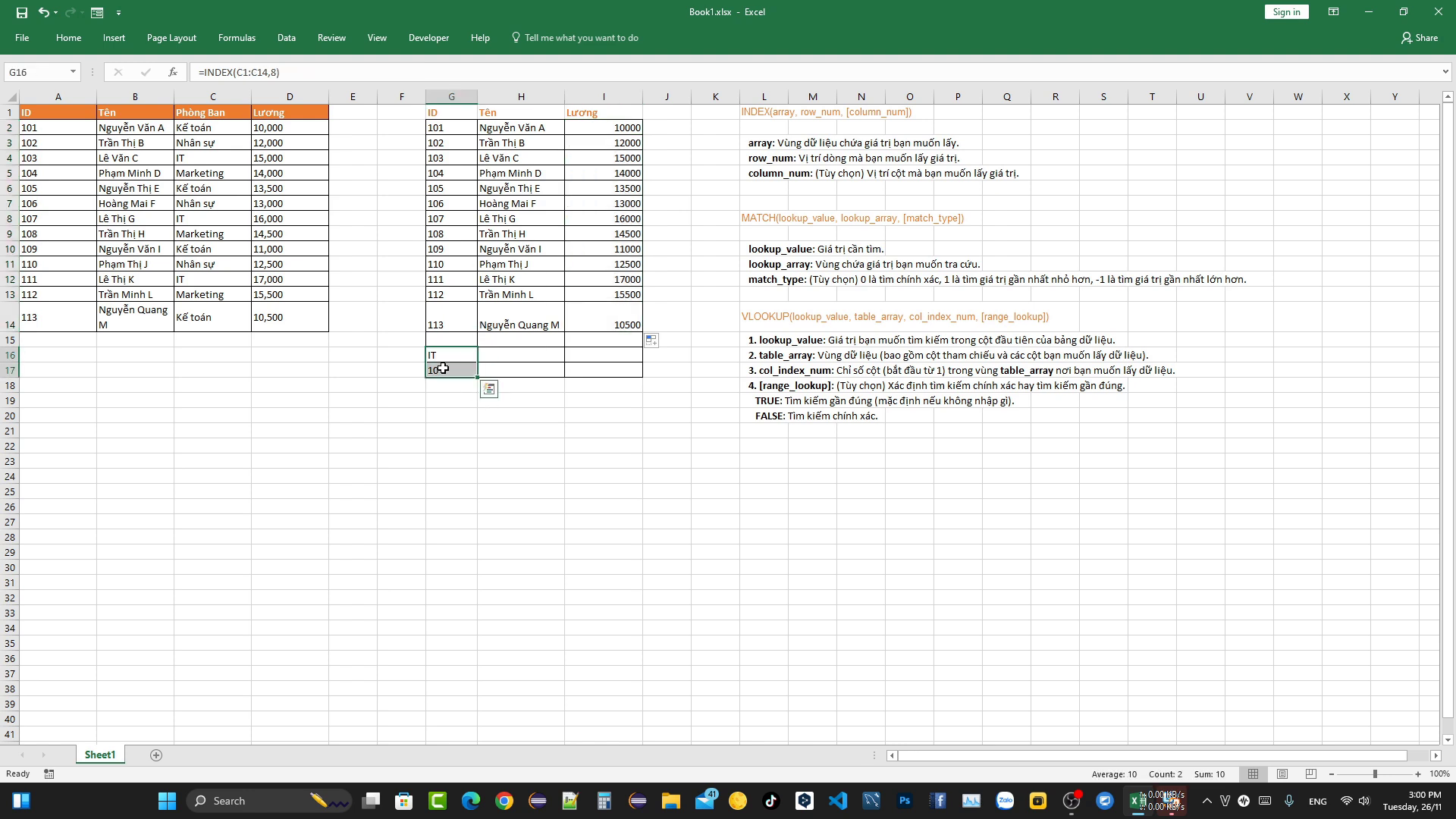
Step: Clear the old entries and copy IDs 101 and 102 from G2:G3 into G16:G17
{"action": "key", "text": "Delete"}
{"action": "left_click", "coordinate": [449, 404]}
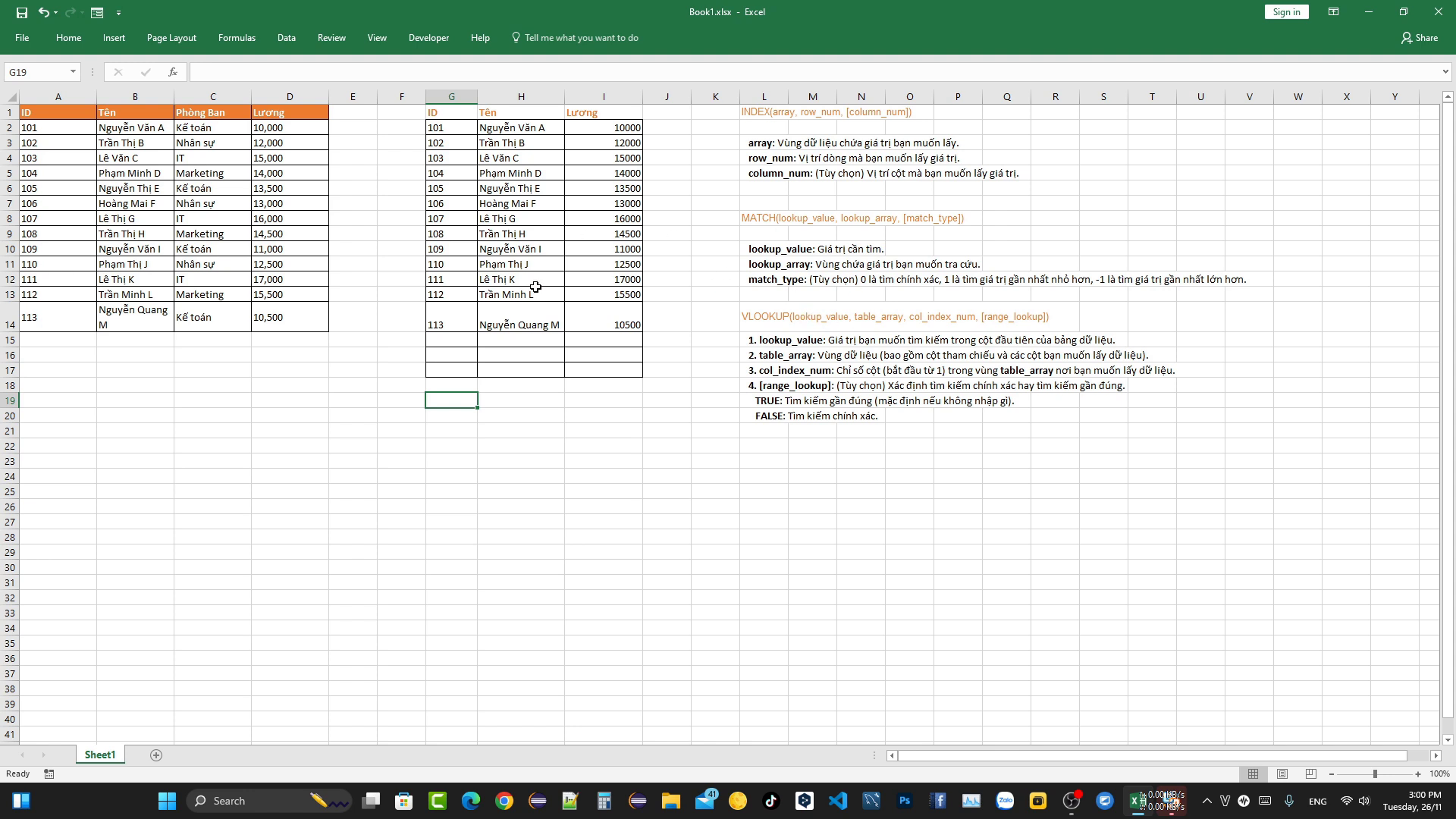
{"action": "left_click", "coordinate": [446, 353]}
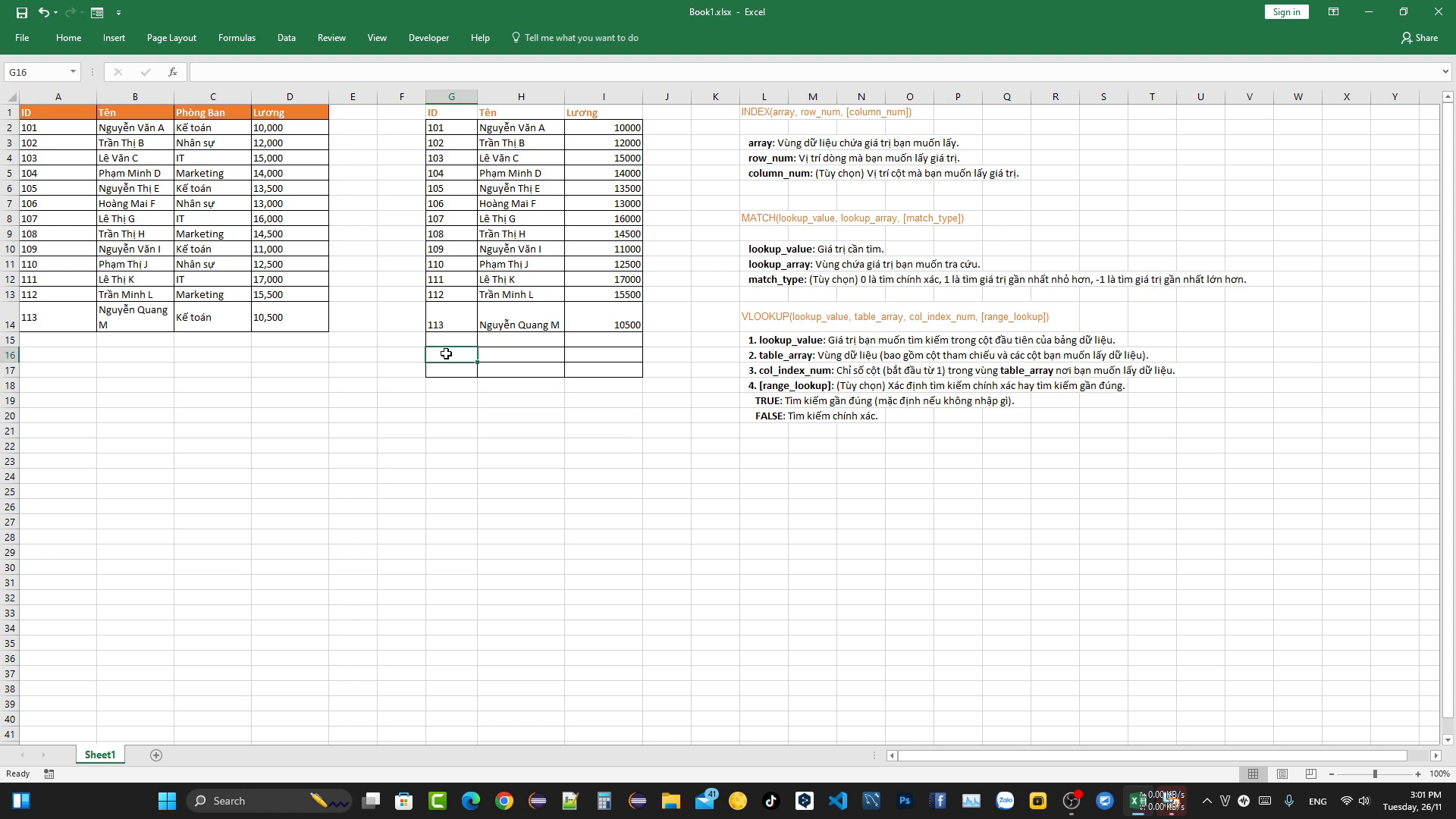
{"action": "left_click_drag", "start_coordinate": [445, 127], "coordinate": [444, 144]}
{"action": "key", "text": "ctrl+c"}
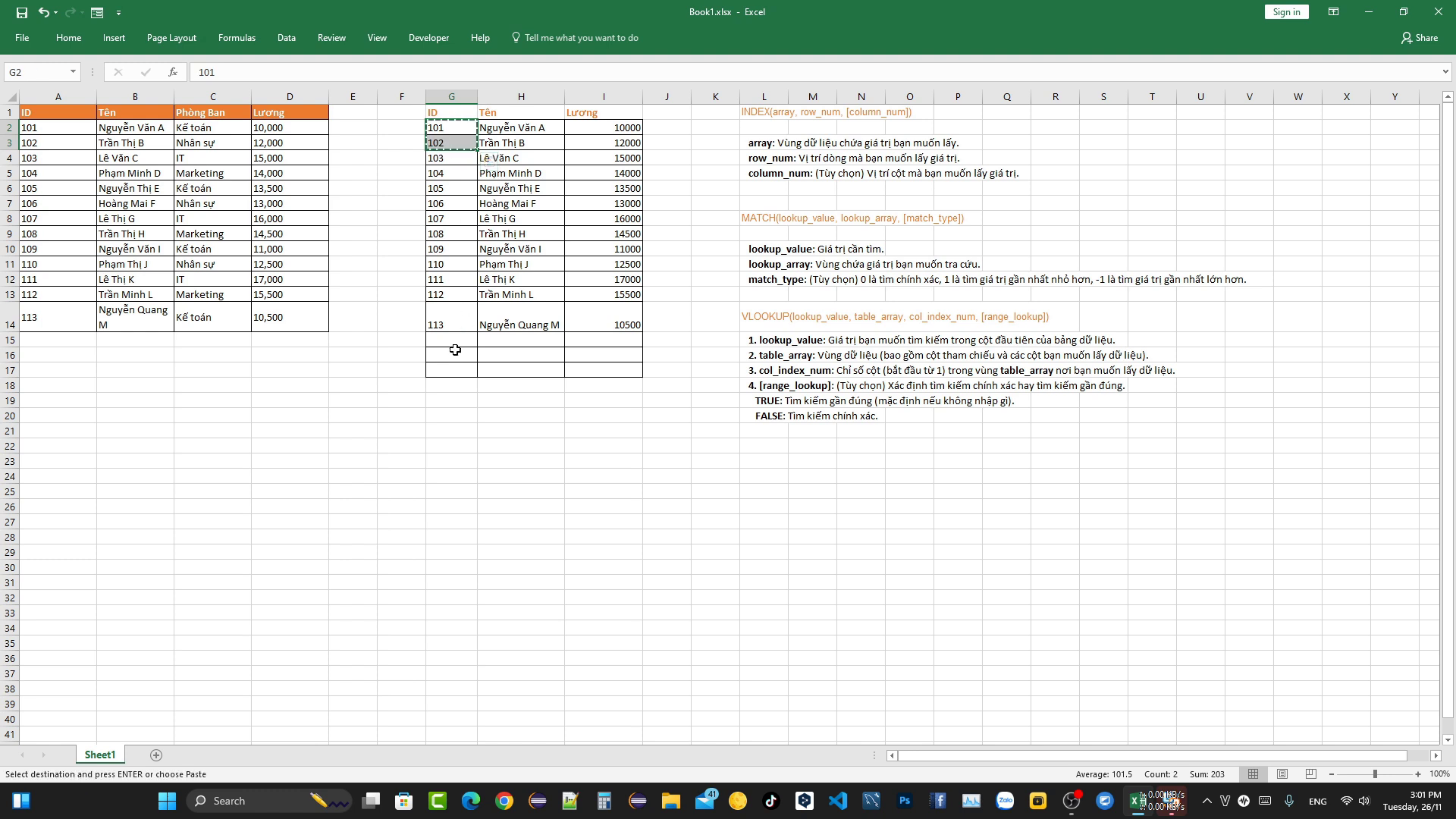
{"action": "left_click", "coordinate": [455, 350]}
{"action": "key", "text": "ctrl+v"}
Step: Enter =VLOOKUP(G16,$A$1:$D$14,2,FALSE) in H16 to return the name for ID 101
{"action": "left_click", "coordinate": [500, 355]}
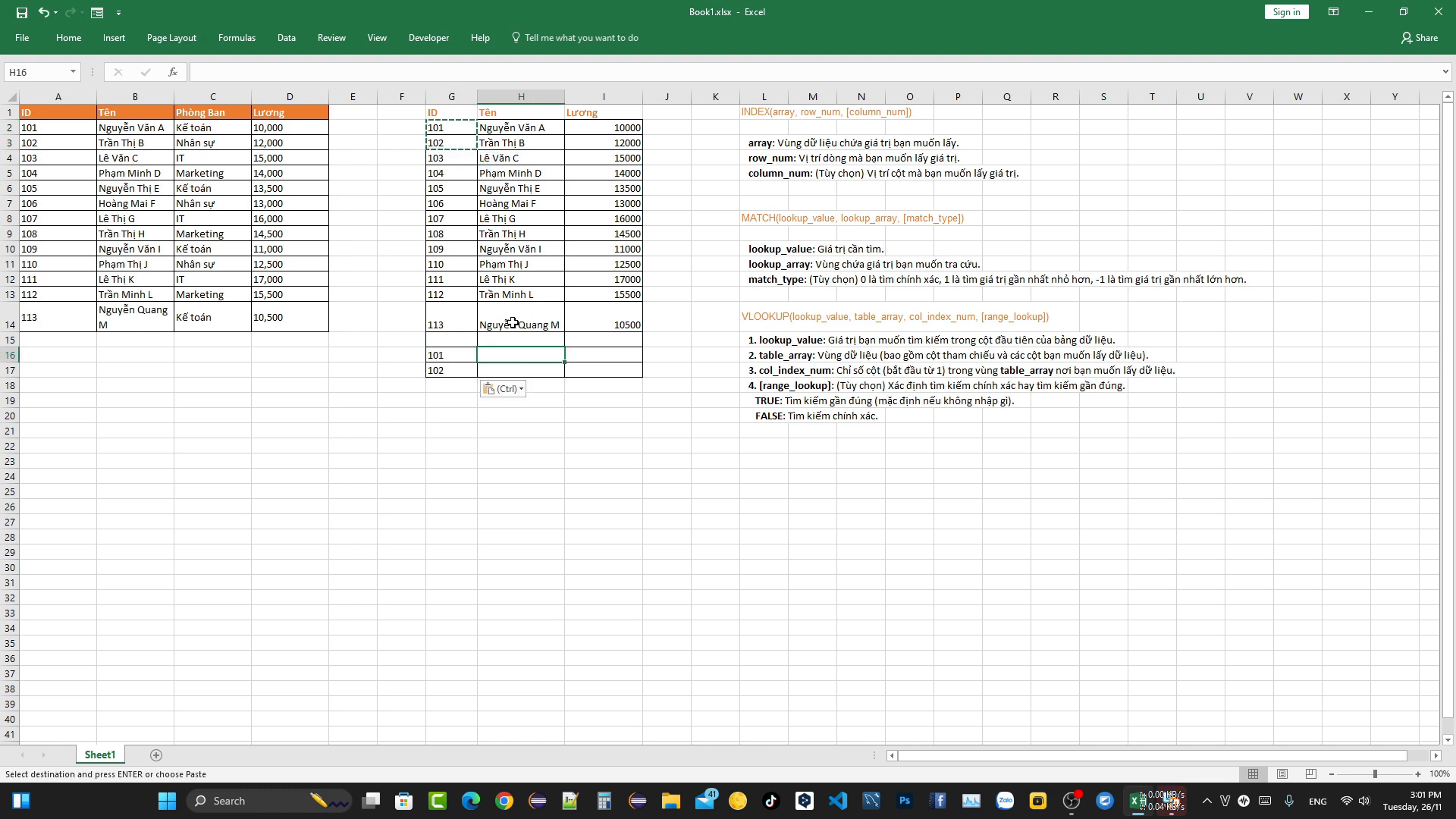
{"action": "type", "text": "=vlo"}
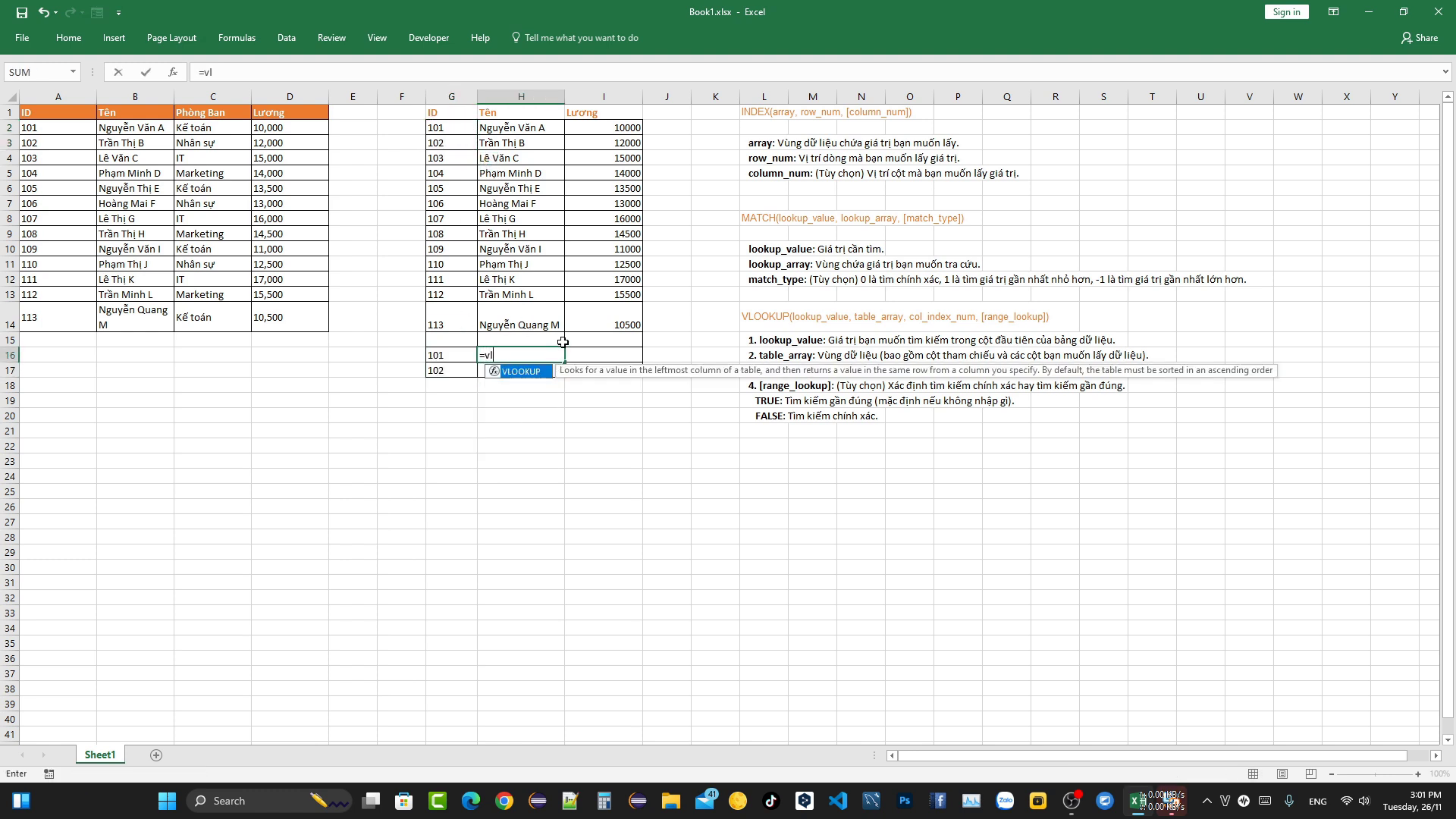
{"action": "double_click", "coordinate": [510, 371]}
{"action": "left_click", "coordinate": [443, 358]}
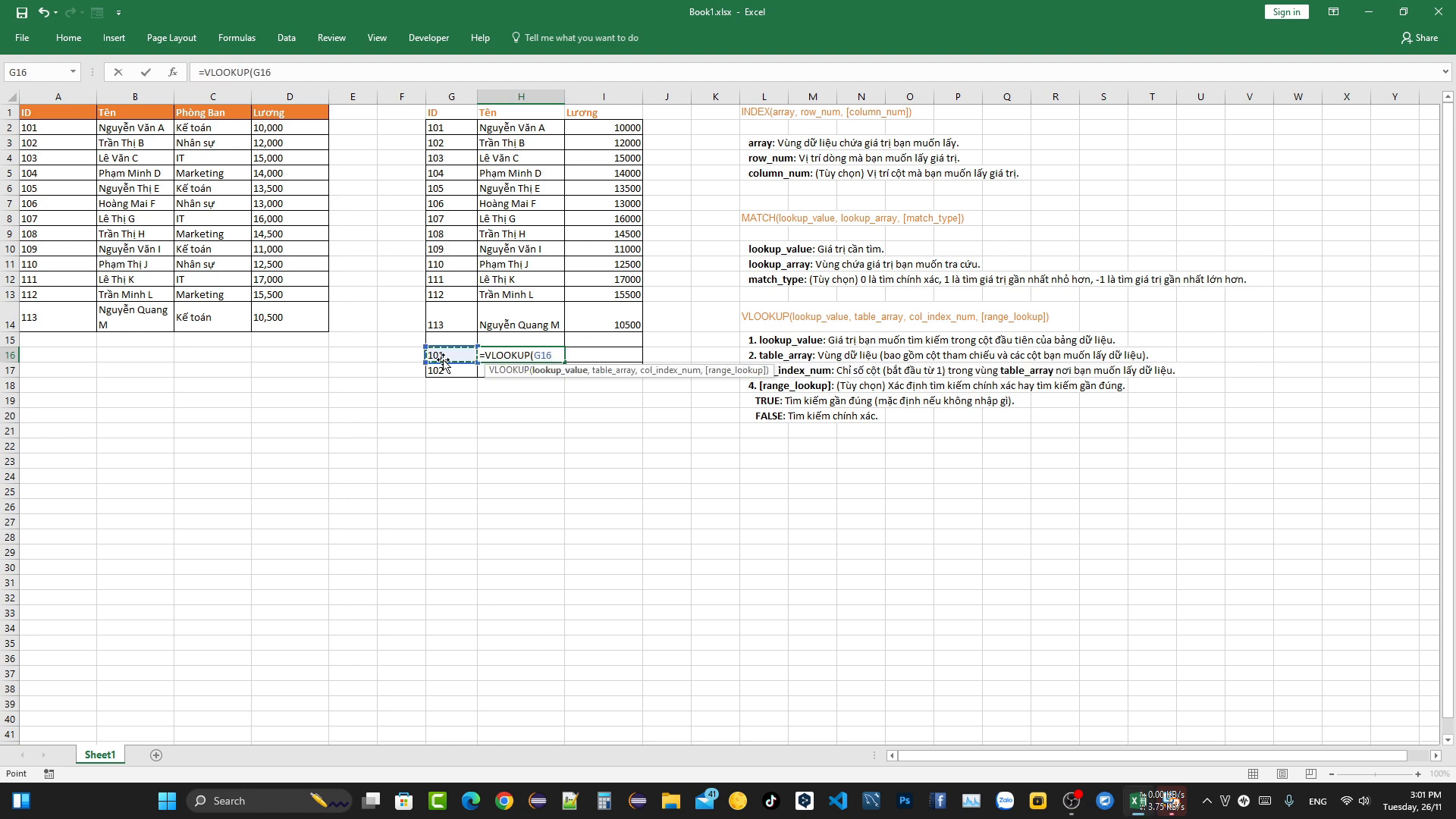
{"action": "type", "text": ","}
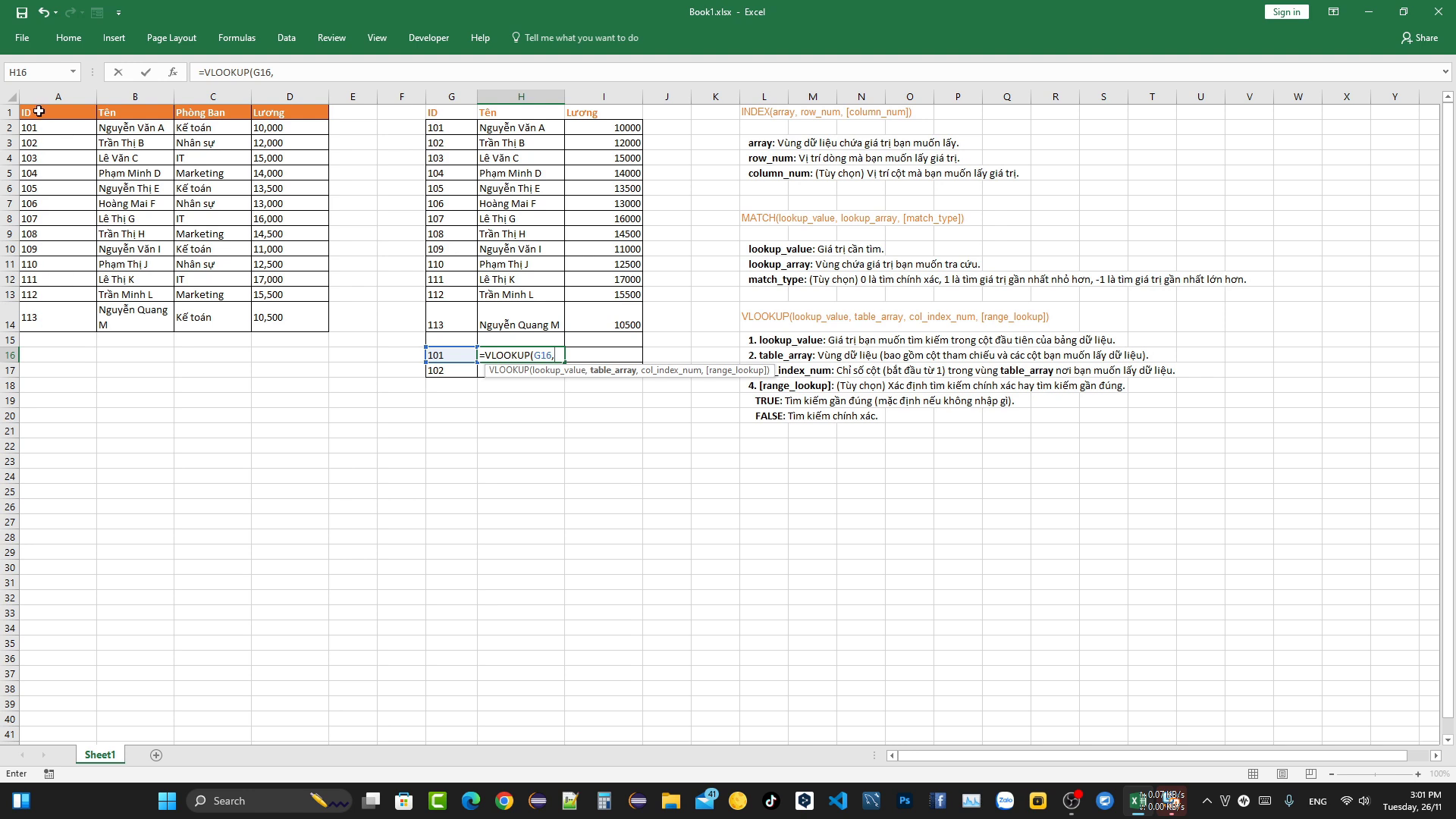
{"action": "left_click_drag", "start_coordinate": [38, 112], "coordinate": [317, 321]}
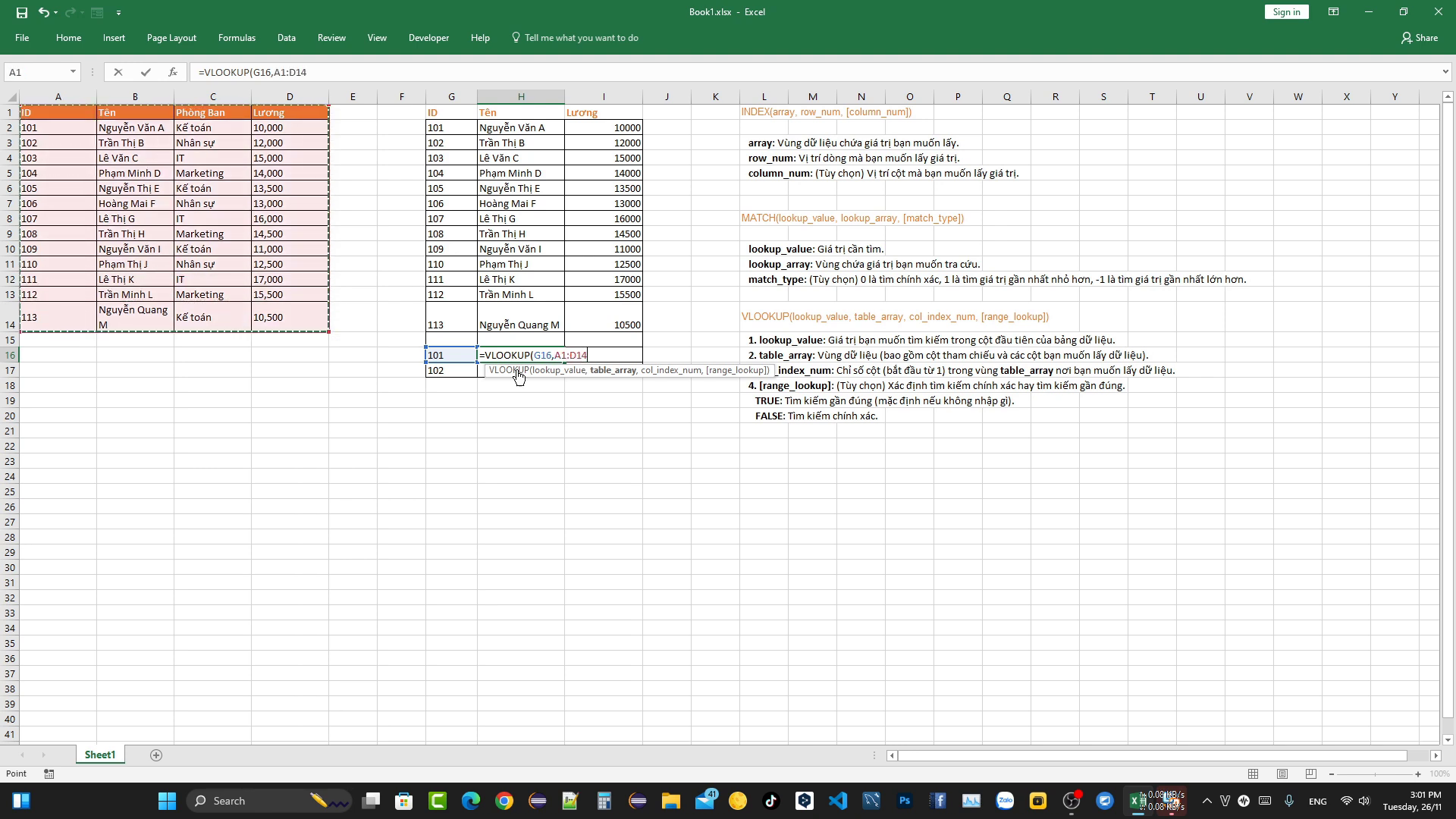
{"action": "left_click_drag", "start_coordinate": [589, 355], "coordinate": [564, 357]}
{"action": "double_click", "coordinate": [565, 358]}
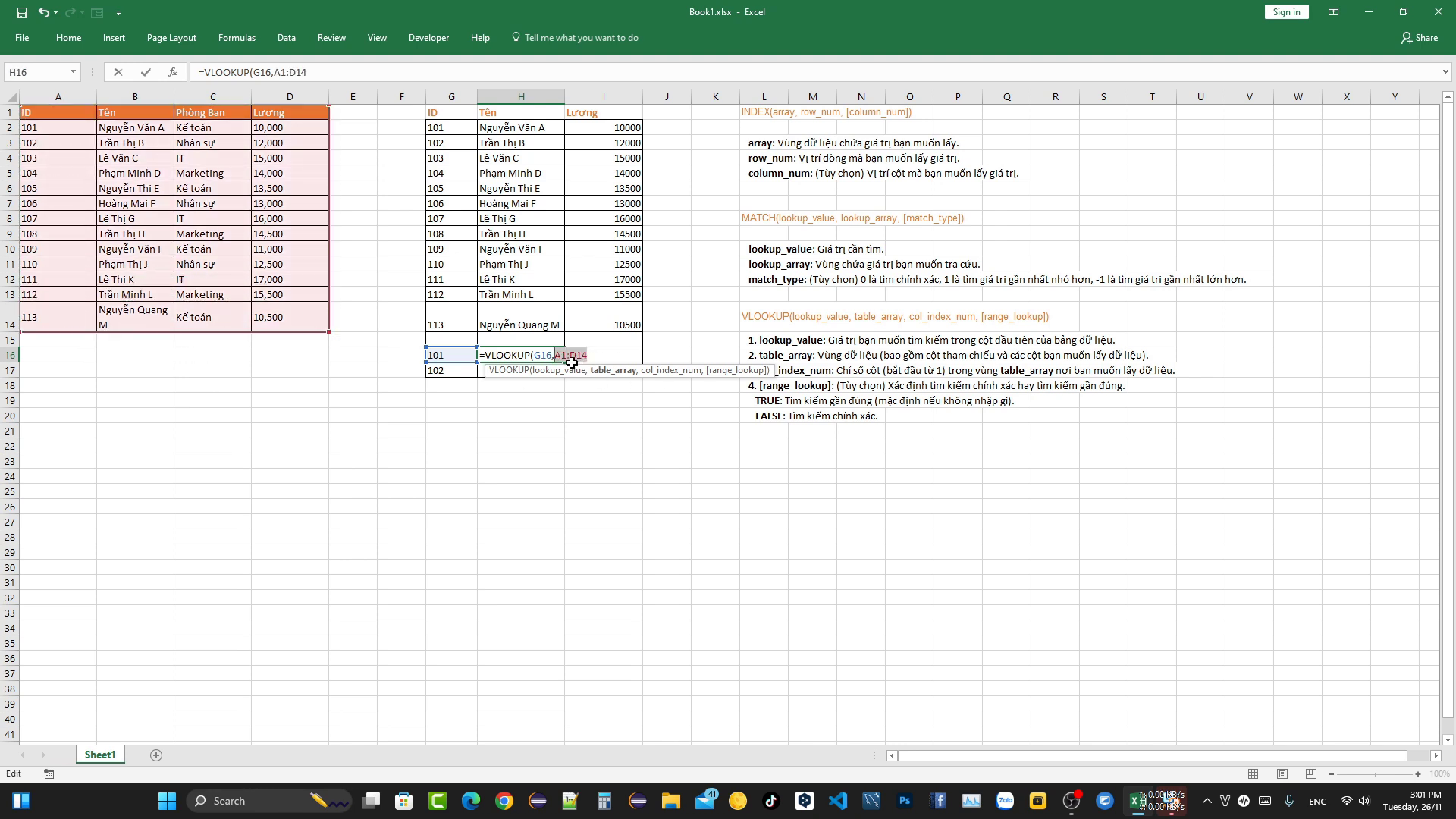
{"action": "key", "text": "F4"}
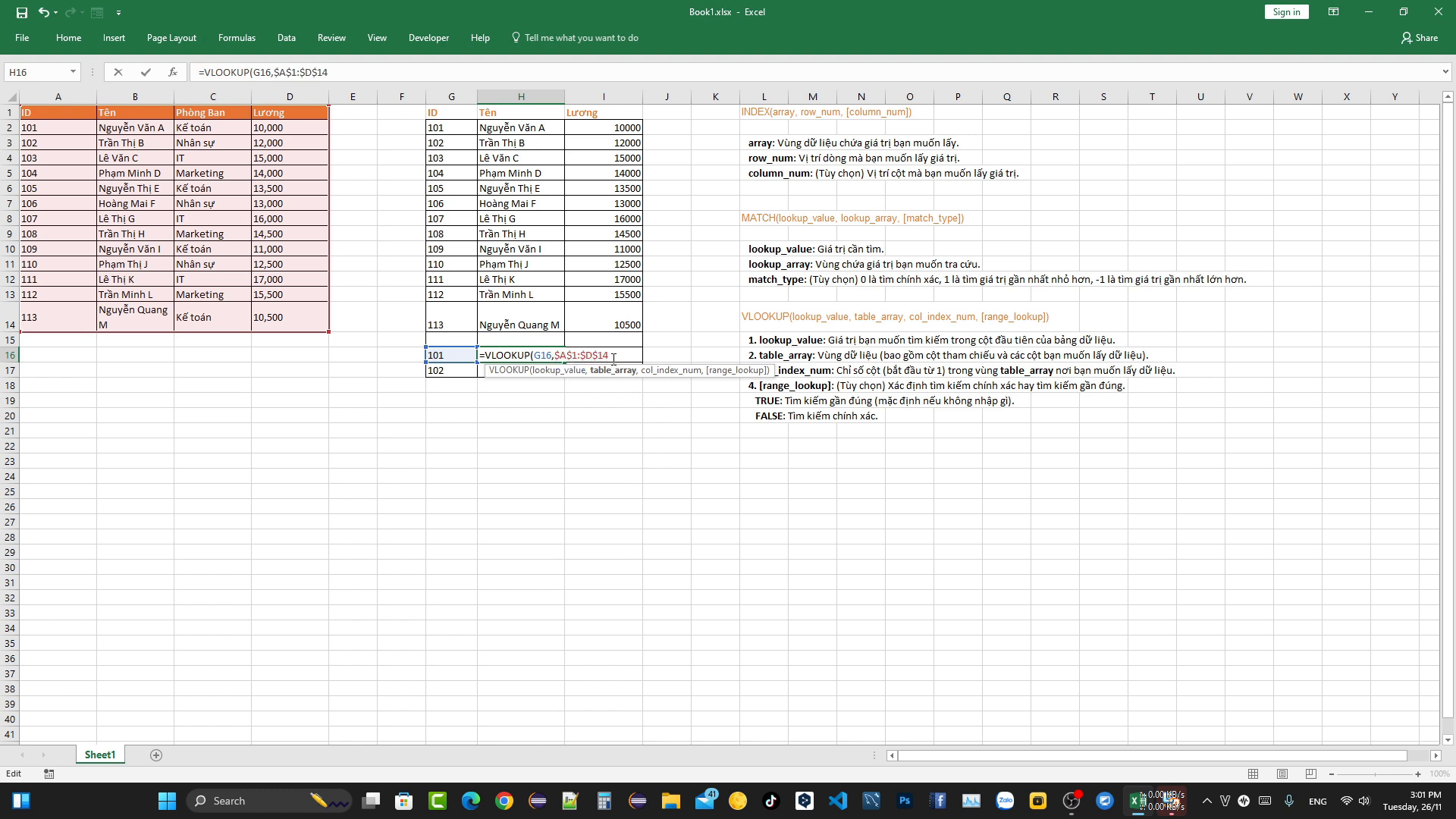
{"action": "type", "text": ","}
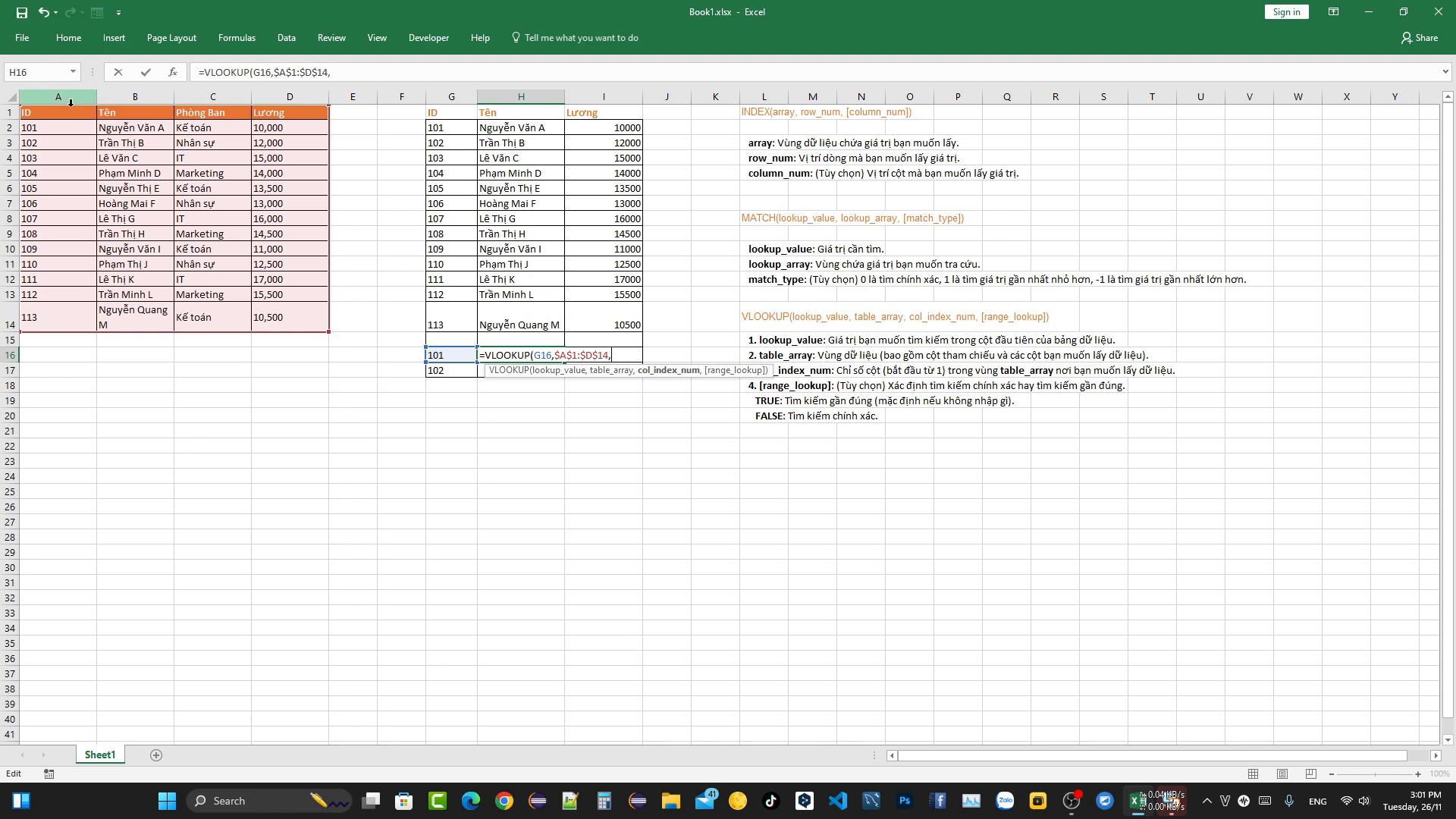
{"action": "type", "text": "2"}
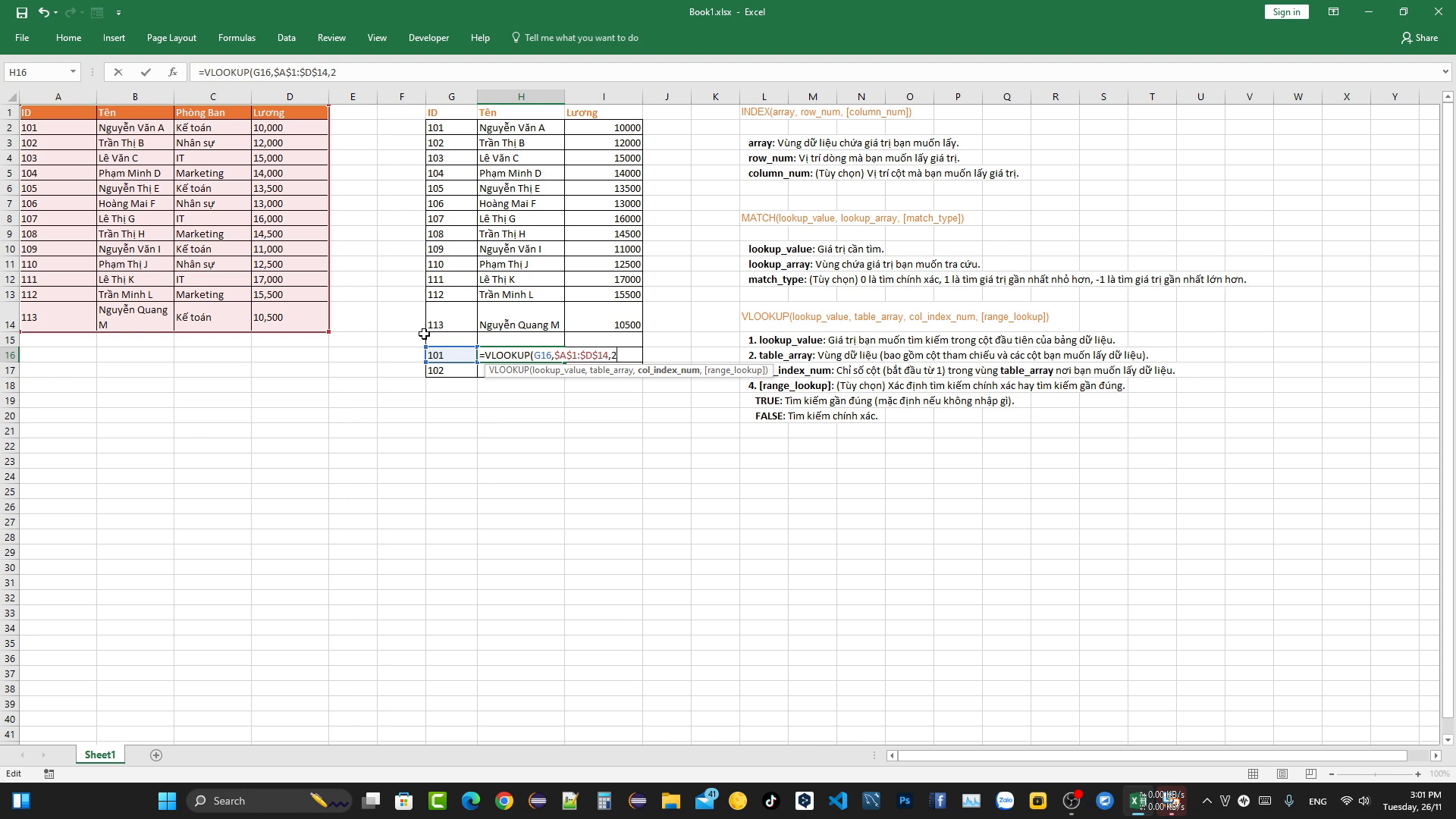
{"action": "type", "text": ",fa"}
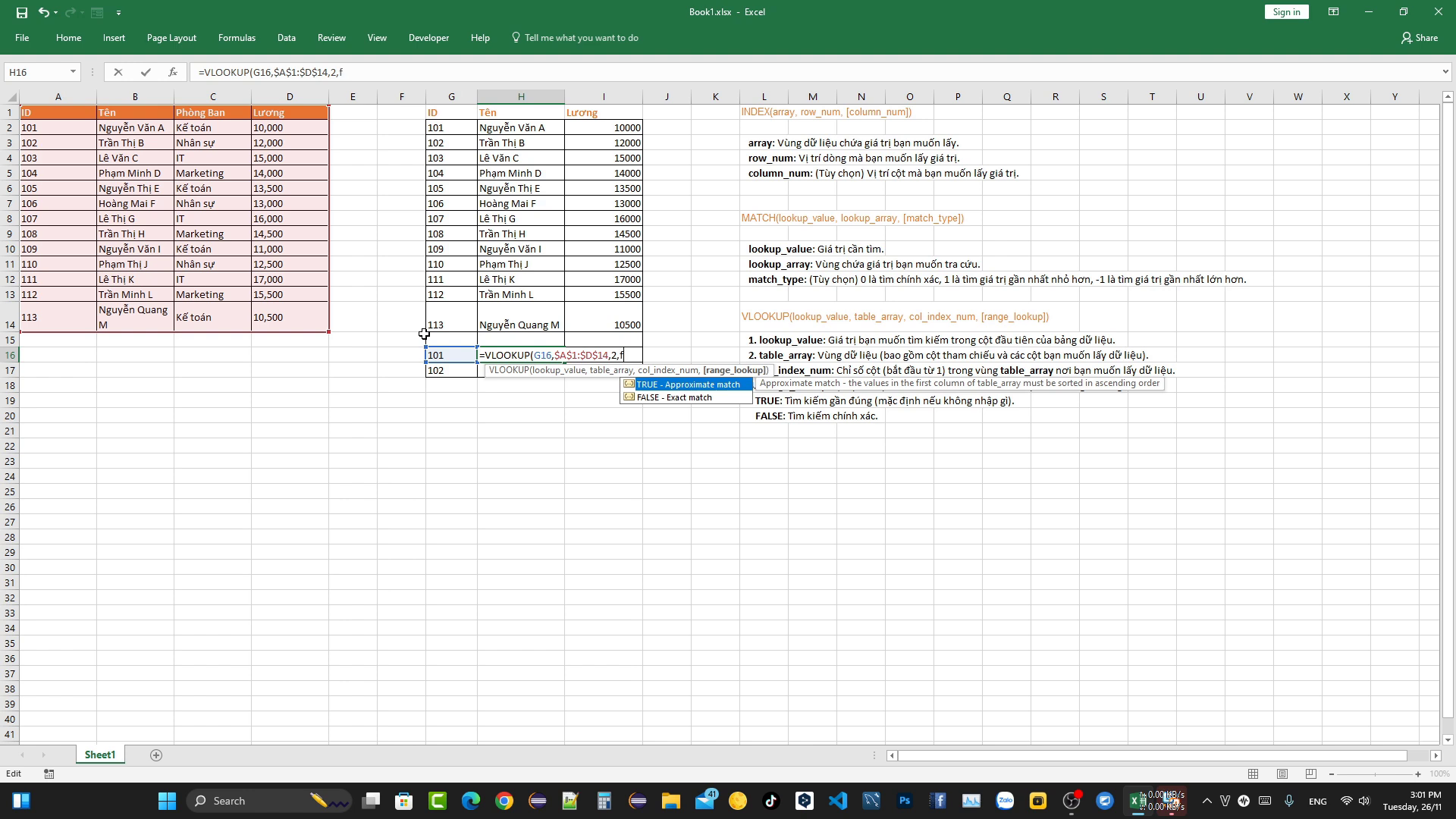
{"action": "double_click", "coordinate": [668, 399]}
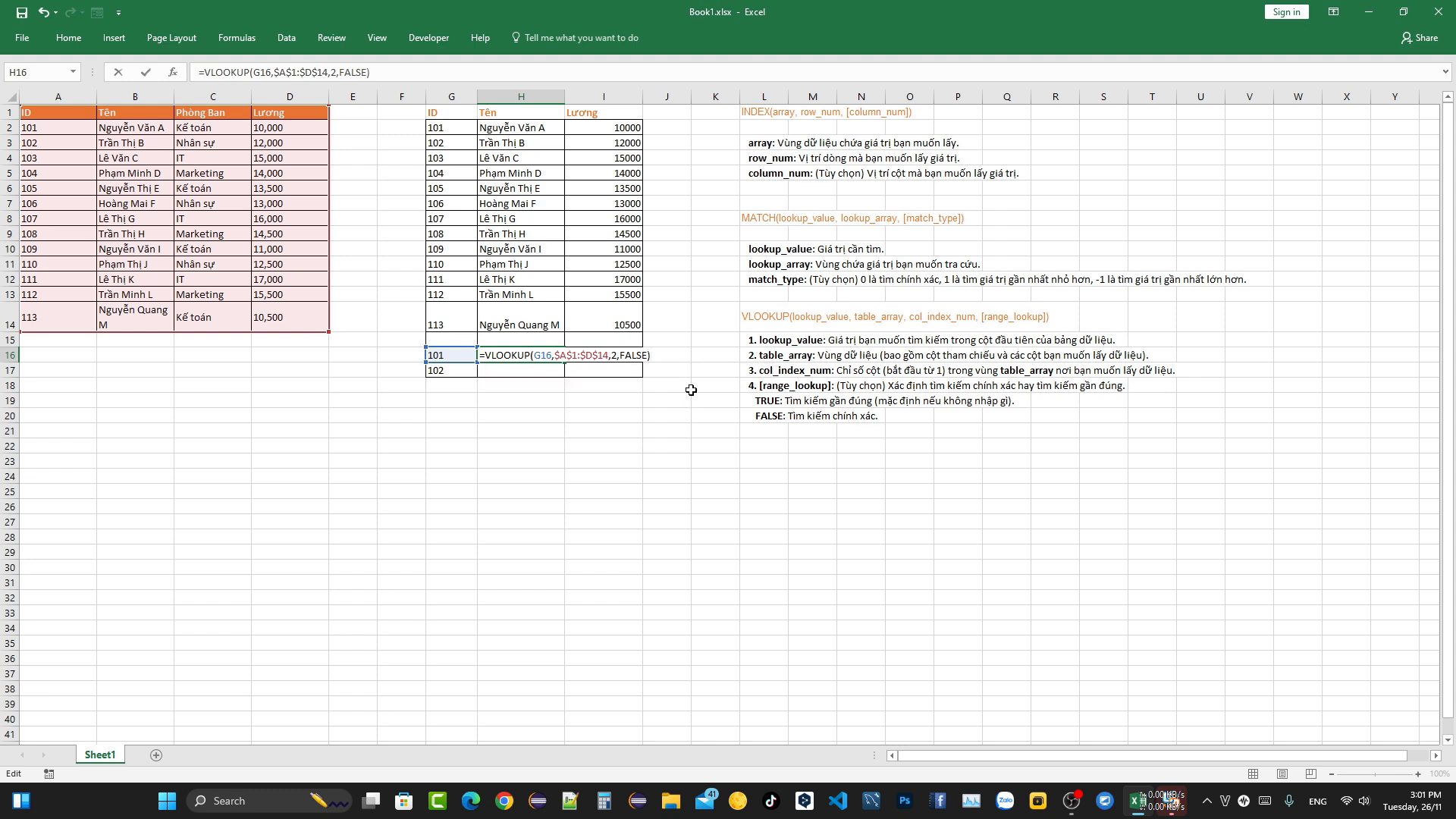
{"action": "key", "text": "Return"}
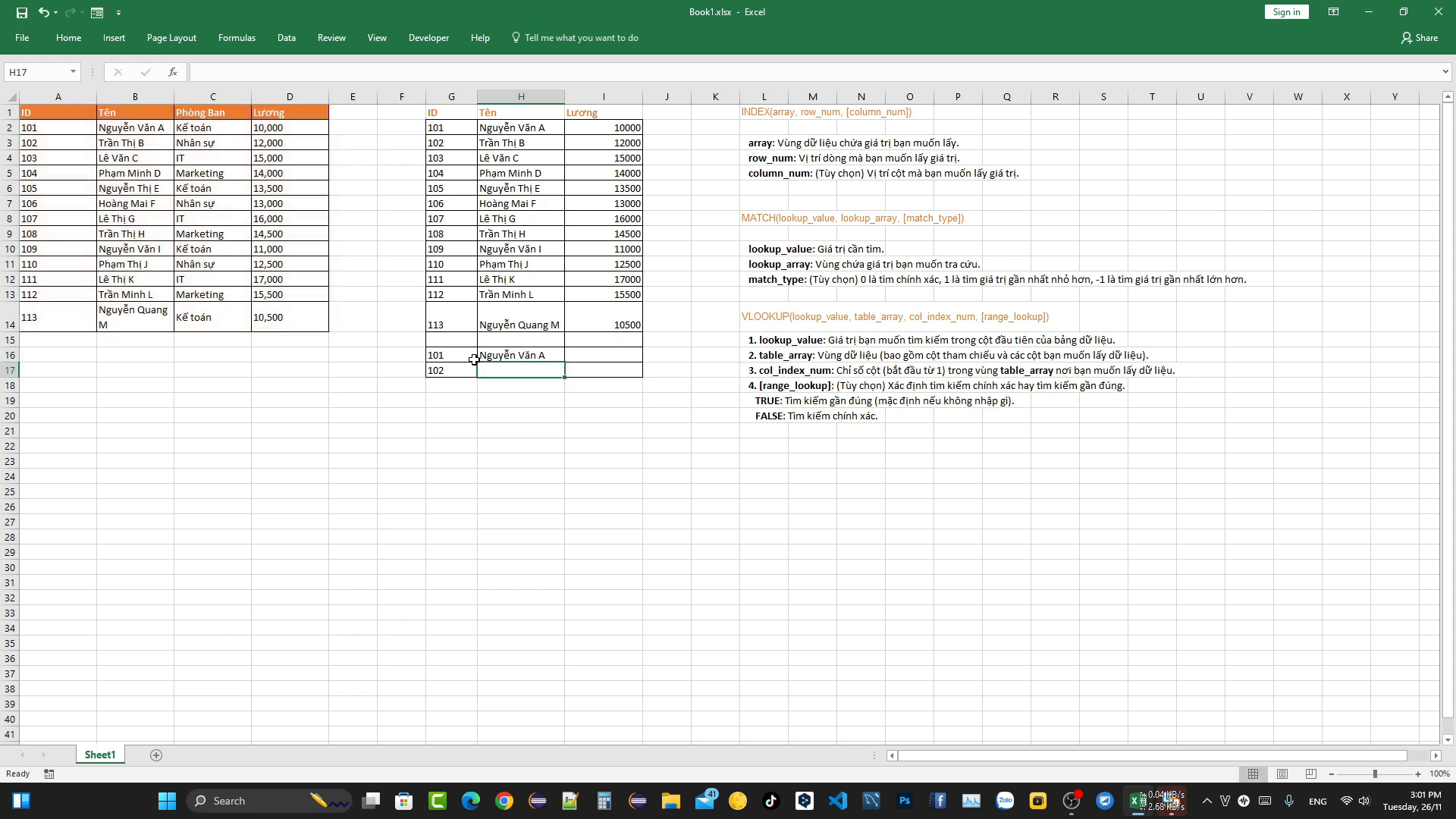
Step: Fill the H16 VLOOKUP down to H17, check it, then empty the test cells G16:H17
{"action": "left_click", "coordinate": [553, 355]}
{"action": "left_click_drag", "start_coordinate": [565, 363], "coordinate": [565, 375]}
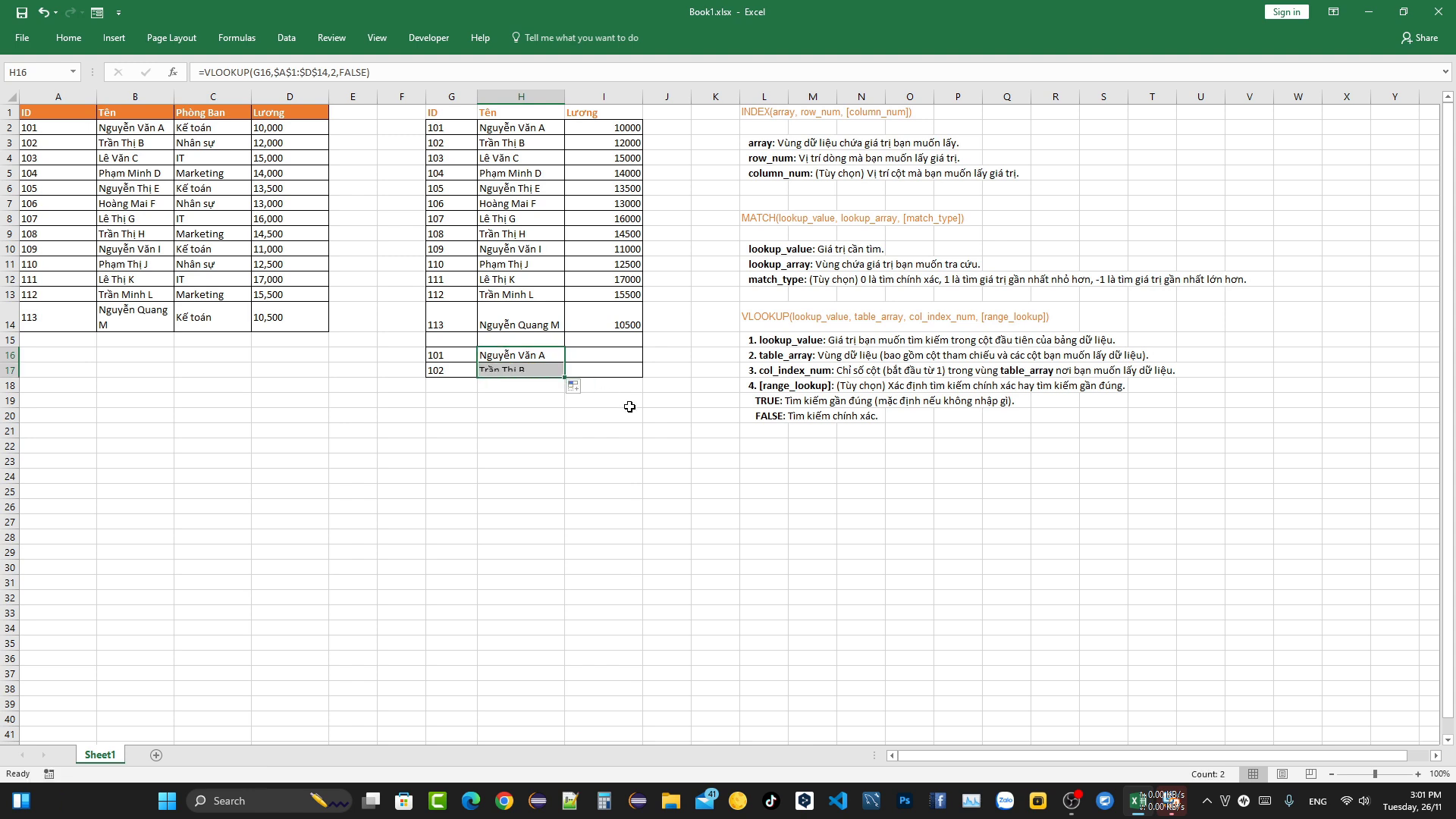
{"action": "left_click", "coordinate": [544, 371]}
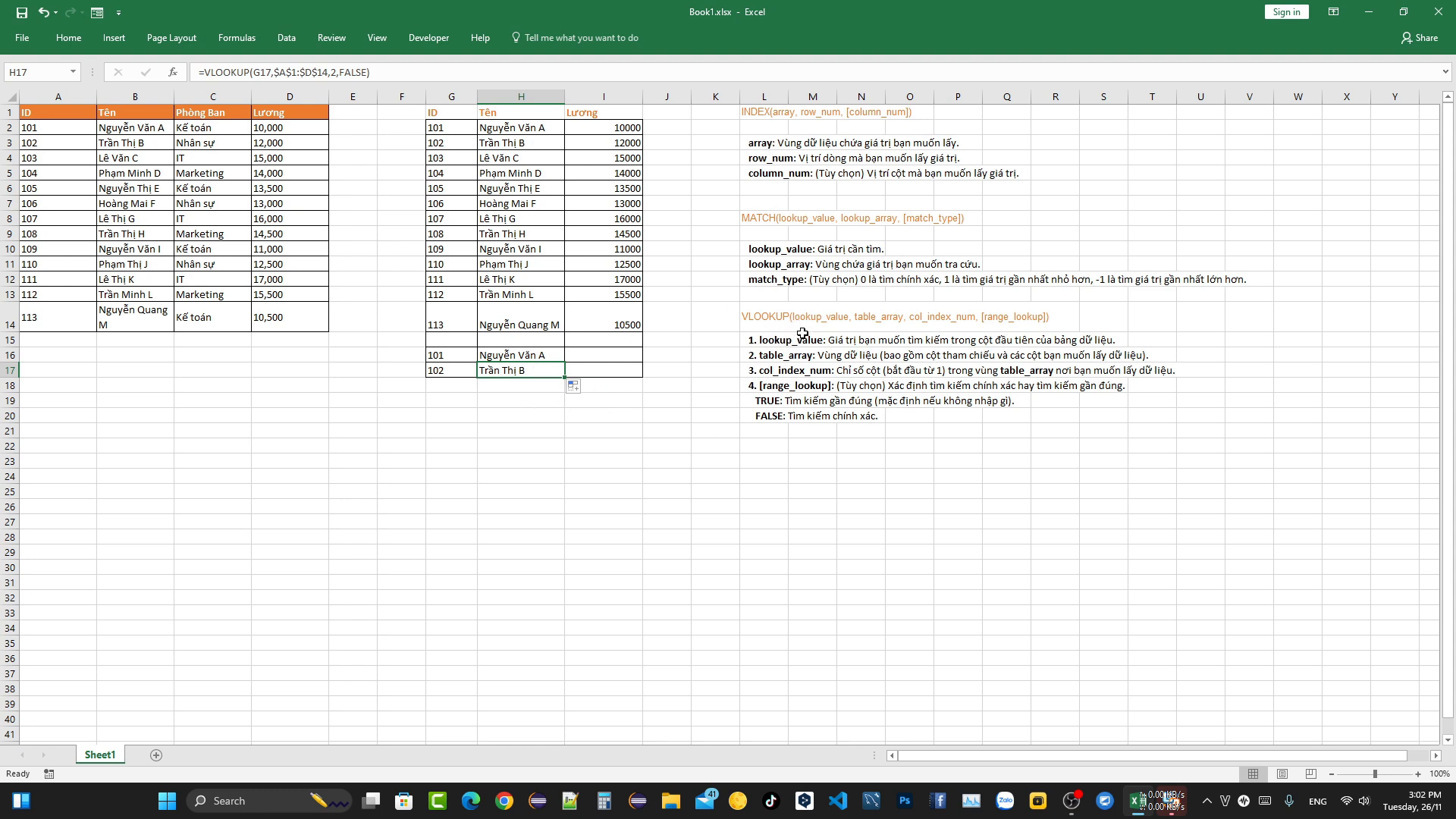
{"action": "left_click_drag", "start_coordinate": [440, 354], "coordinate": [507, 371]}
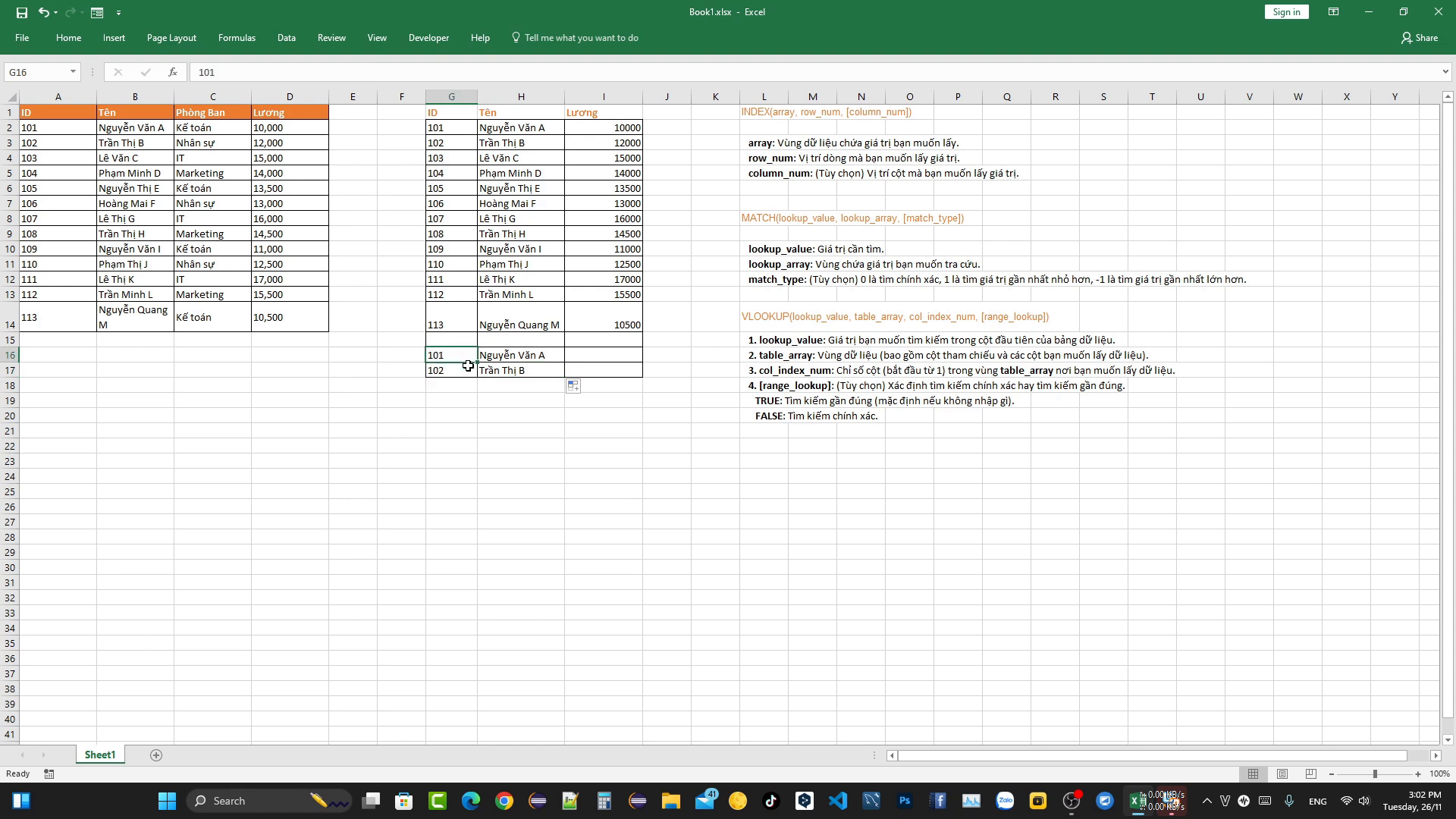
{"action": "key", "text": "Delete"}
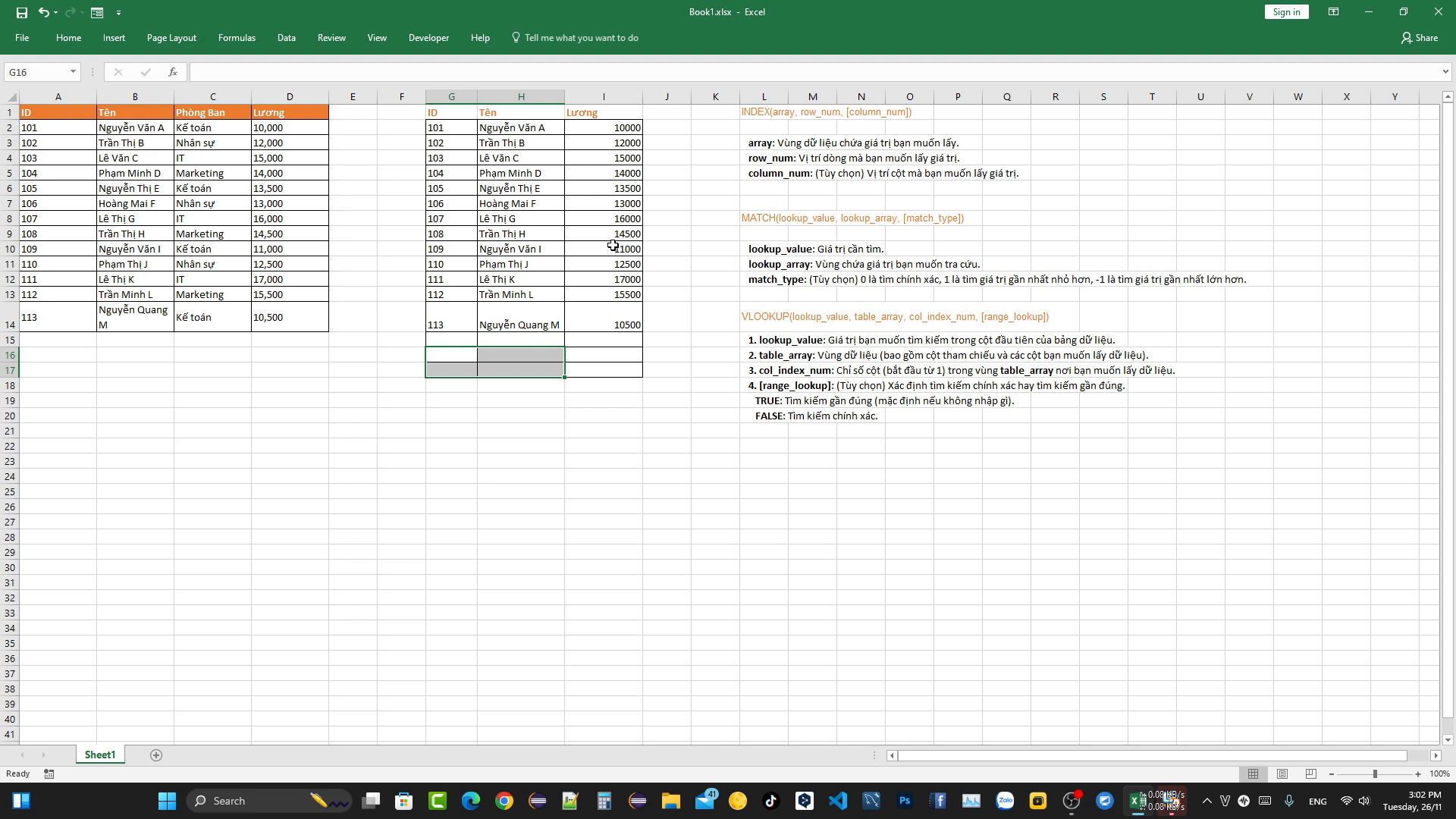
Step: Clear the old data out of G2:I14
{"action": "left_click", "coordinate": [580, 432]}
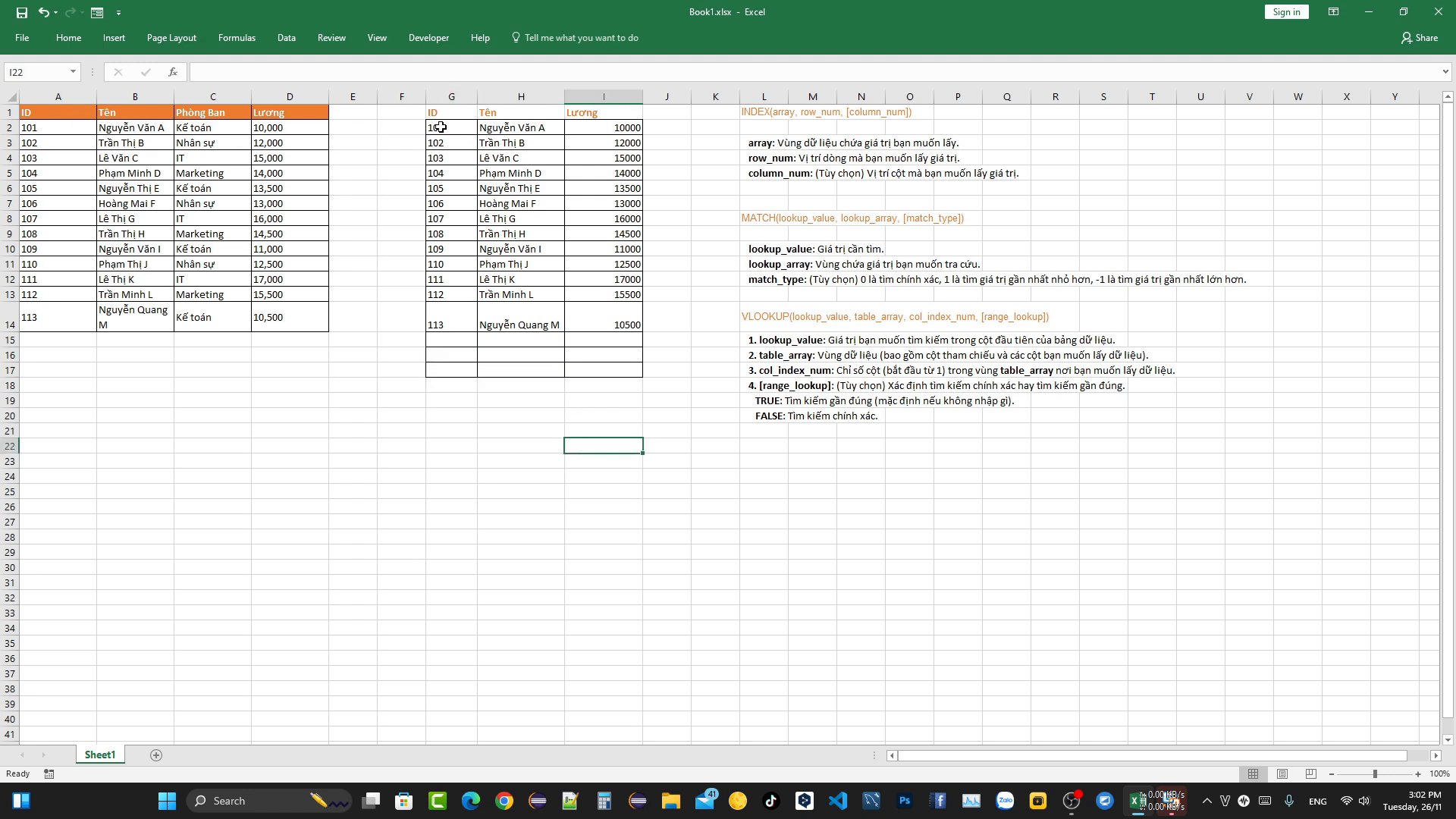
{"action": "mouse_move", "coordinate": [441, 127]}
{"action": "left_mouse_down"}
{"action": "mouse_move", "coordinate": [597, 285]}
{"action": "mouse_move", "coordinate": [608, 317]}
{"action": "left_mouse_up"}
{"action": "key", "text": "Delete"}
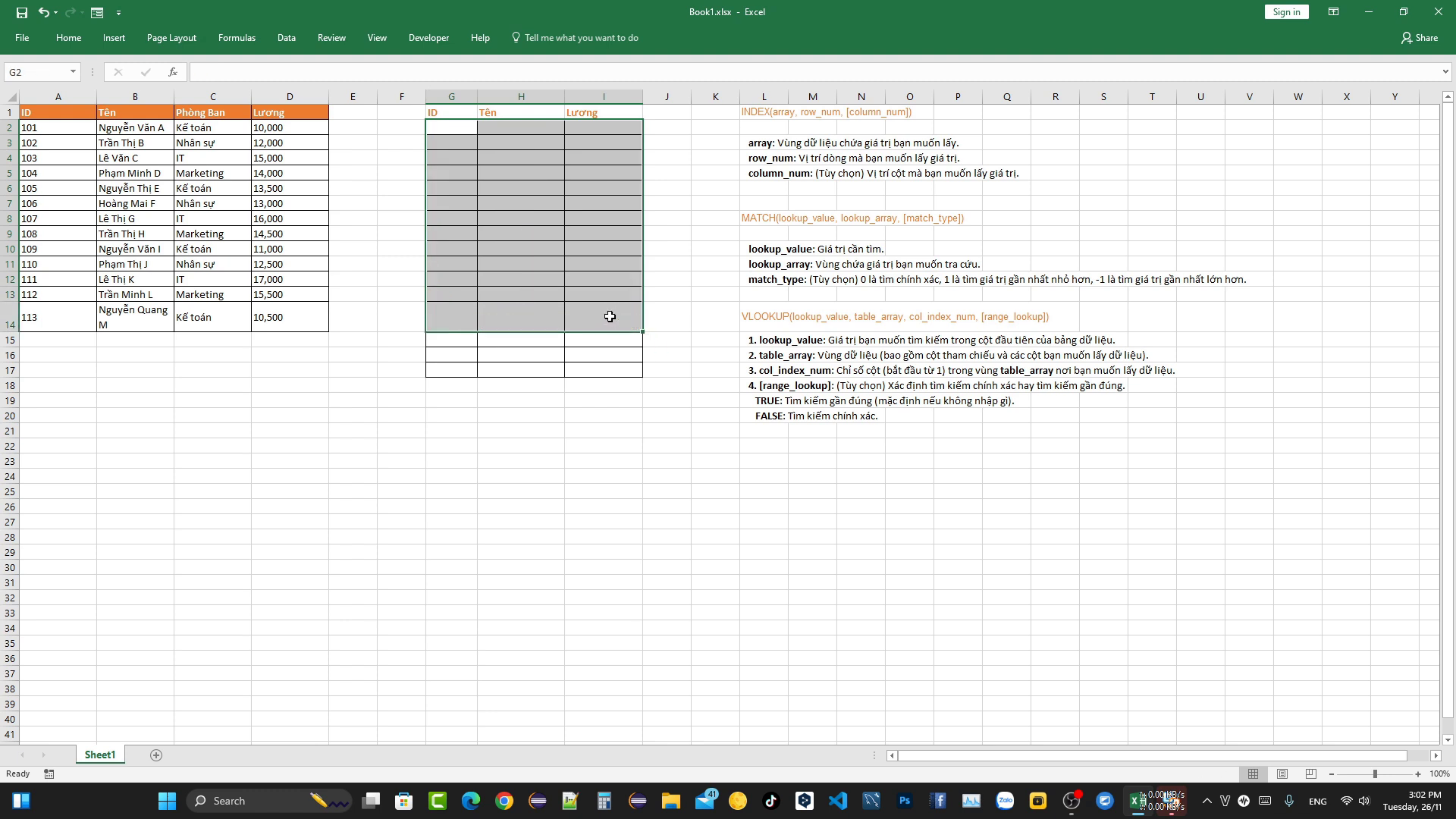
{"action": "left_click", "coordinate": [562, 414]}
Step: Rename headers G1 to Tên and H1 to ID, and paste the employee names into column G
{"action": "double_click", "coordinate": [463, 115]}
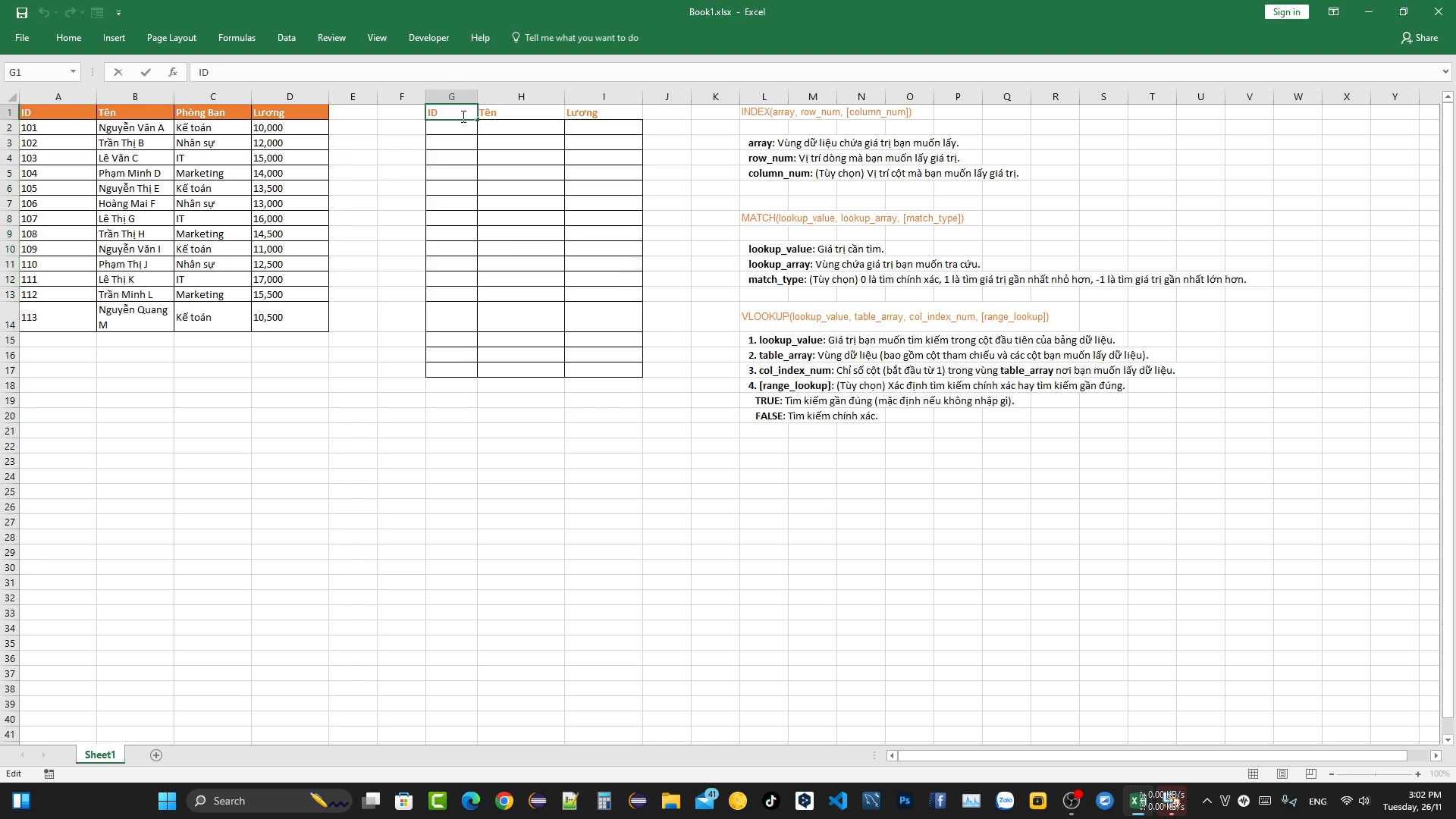
{"action": "type", "text": "Te"}
{"action": "left_click", "coordinate": [504, 116]}
{"action": "key", "text": "BackSpace"}
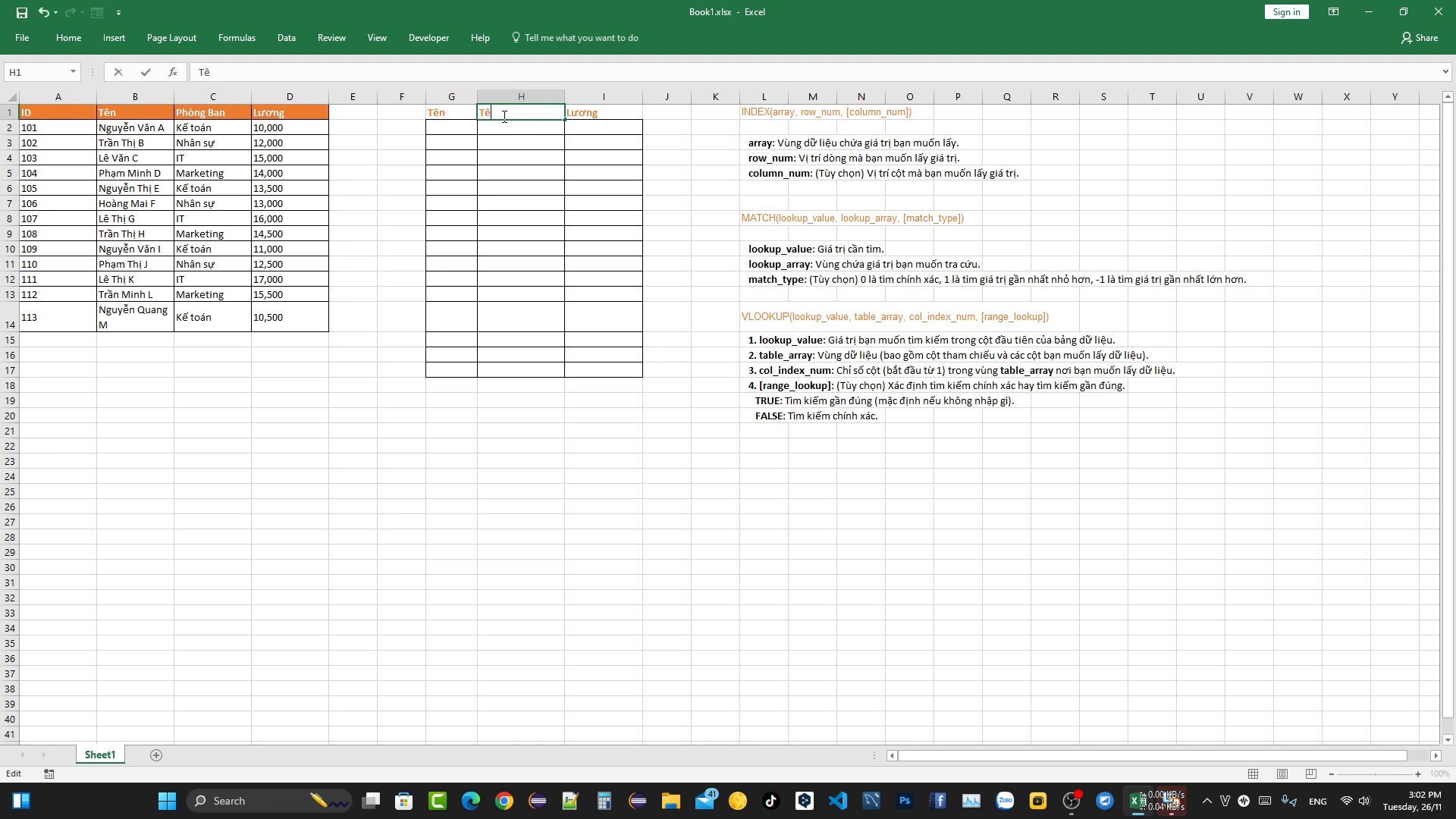
{"action": "type", "text": "ID"}
{"action": "left_click", "coordinate": [574, 234]}
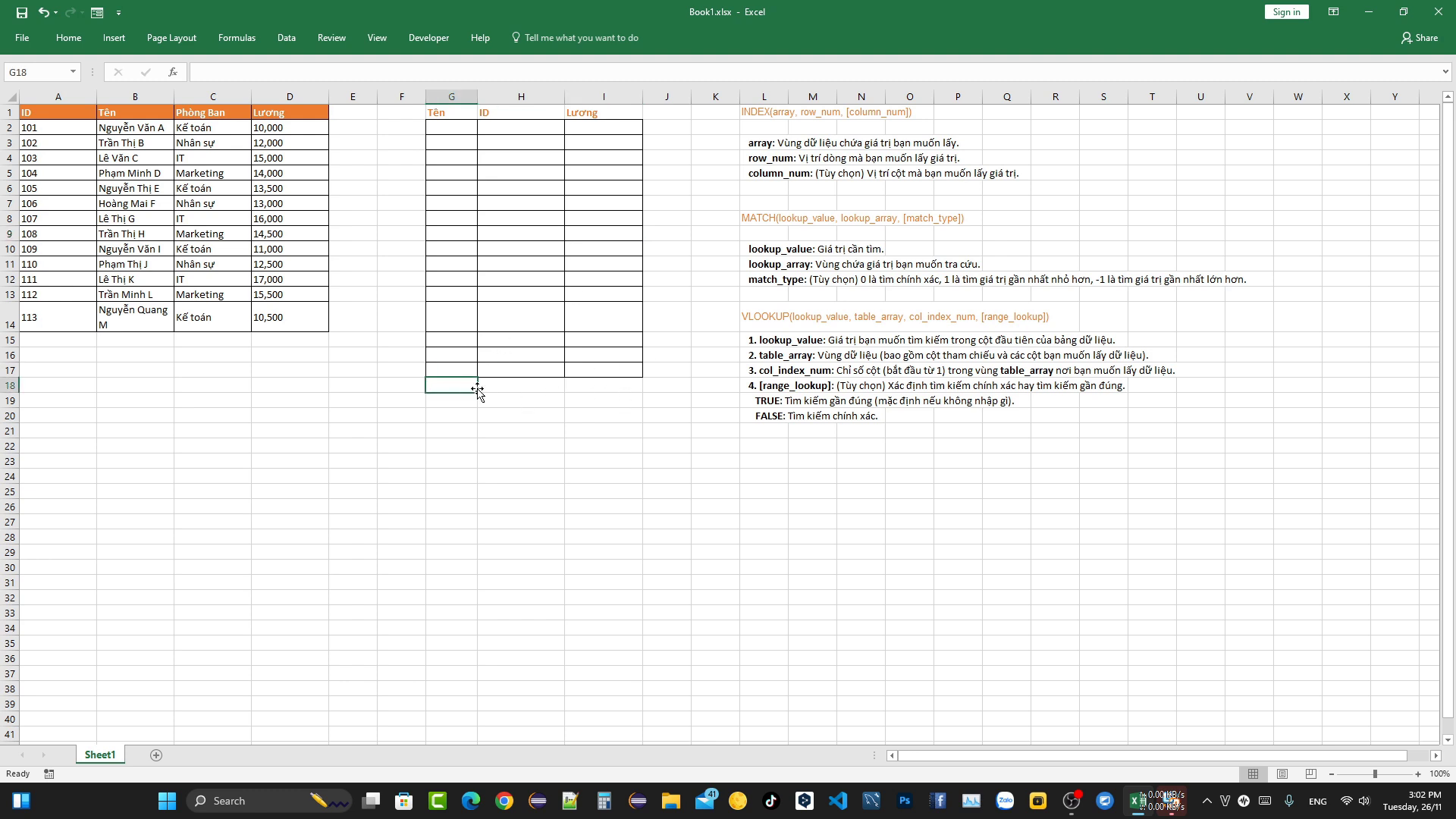
{"action": "type", "text": "Nguyễn Văn A Trần Thị B Lê Văn C Phạm Minh D Nguyễn Thị E Hoàng Mai F Lê Thị G Trần Thị H Nguyễn Văn I Phạm Thị J Lê Thị K Trần Minh L Nguyễn Quang M"}
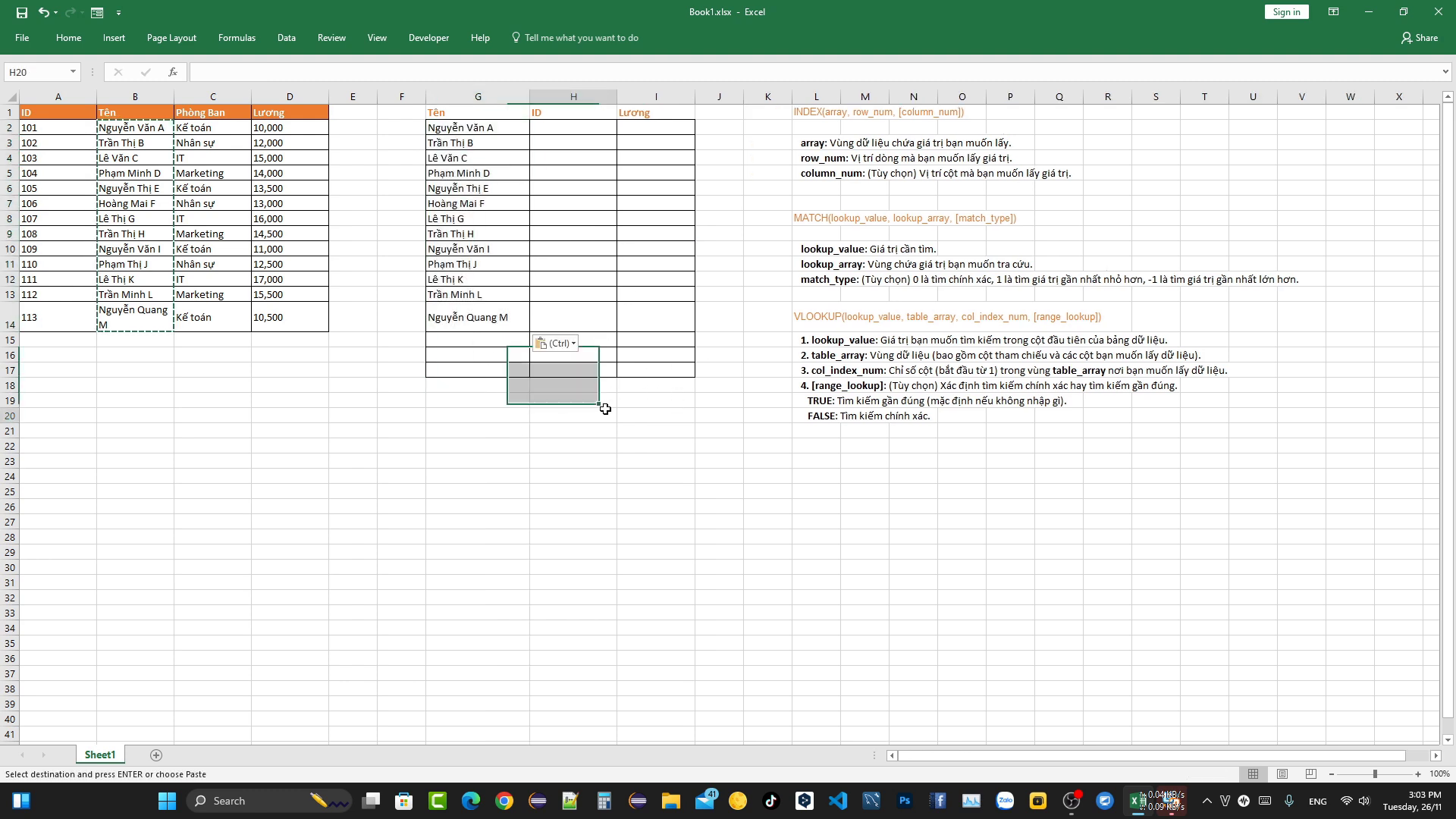
{"action": "left_click", "coordinate": [569, 129]}
{"action": "key", "text": "Left"}
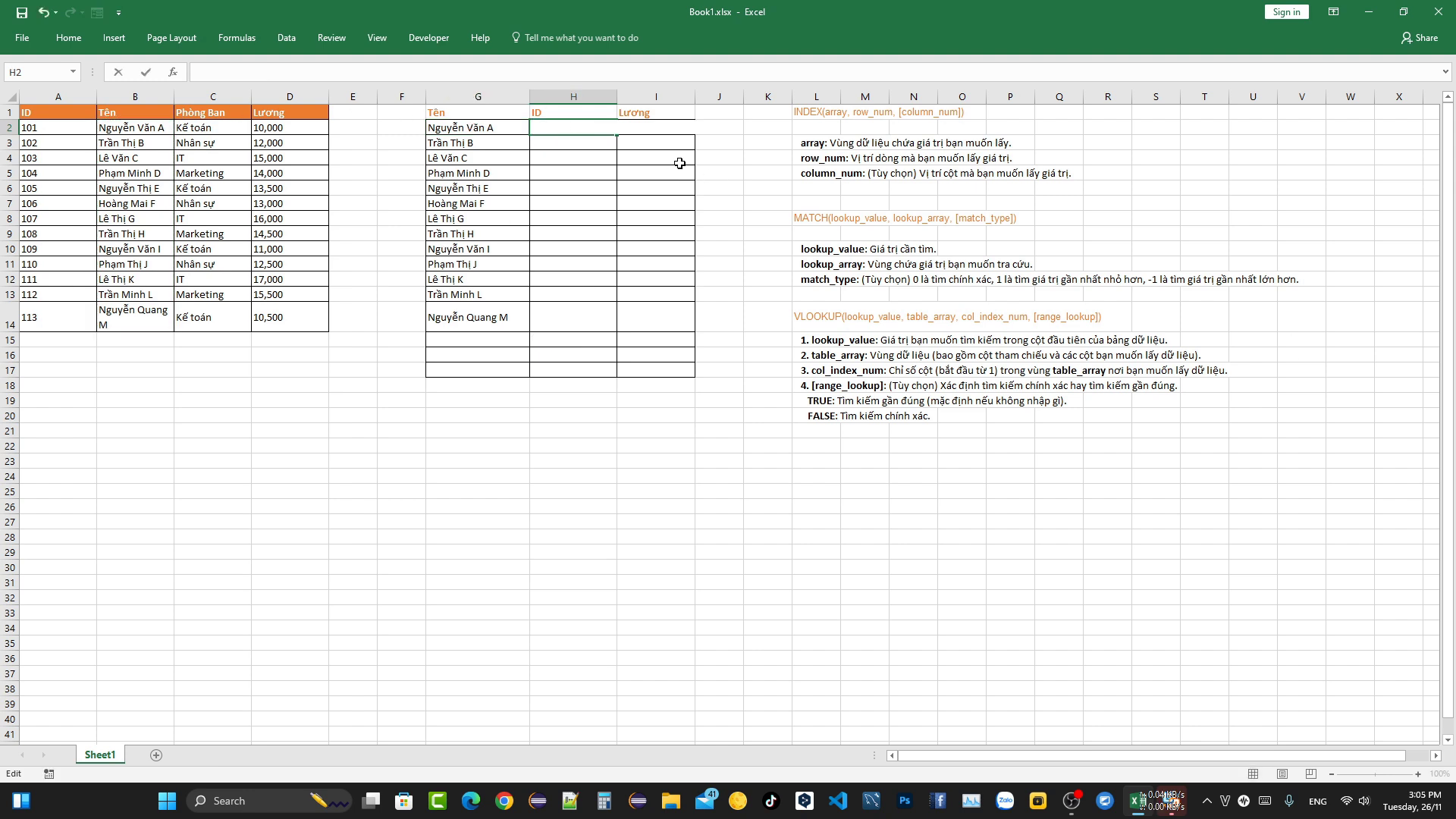
{"action": "left_click", "coordinate": [683, 143]}
{"action": "left_click", "coordinate": [570, 129]}
Step: Enter =VLOOKUP(B2,$A$1:$D$14,1,FALSE) in H2 to look up the first name's ID
{"action": "type", "text": "=vloo"}
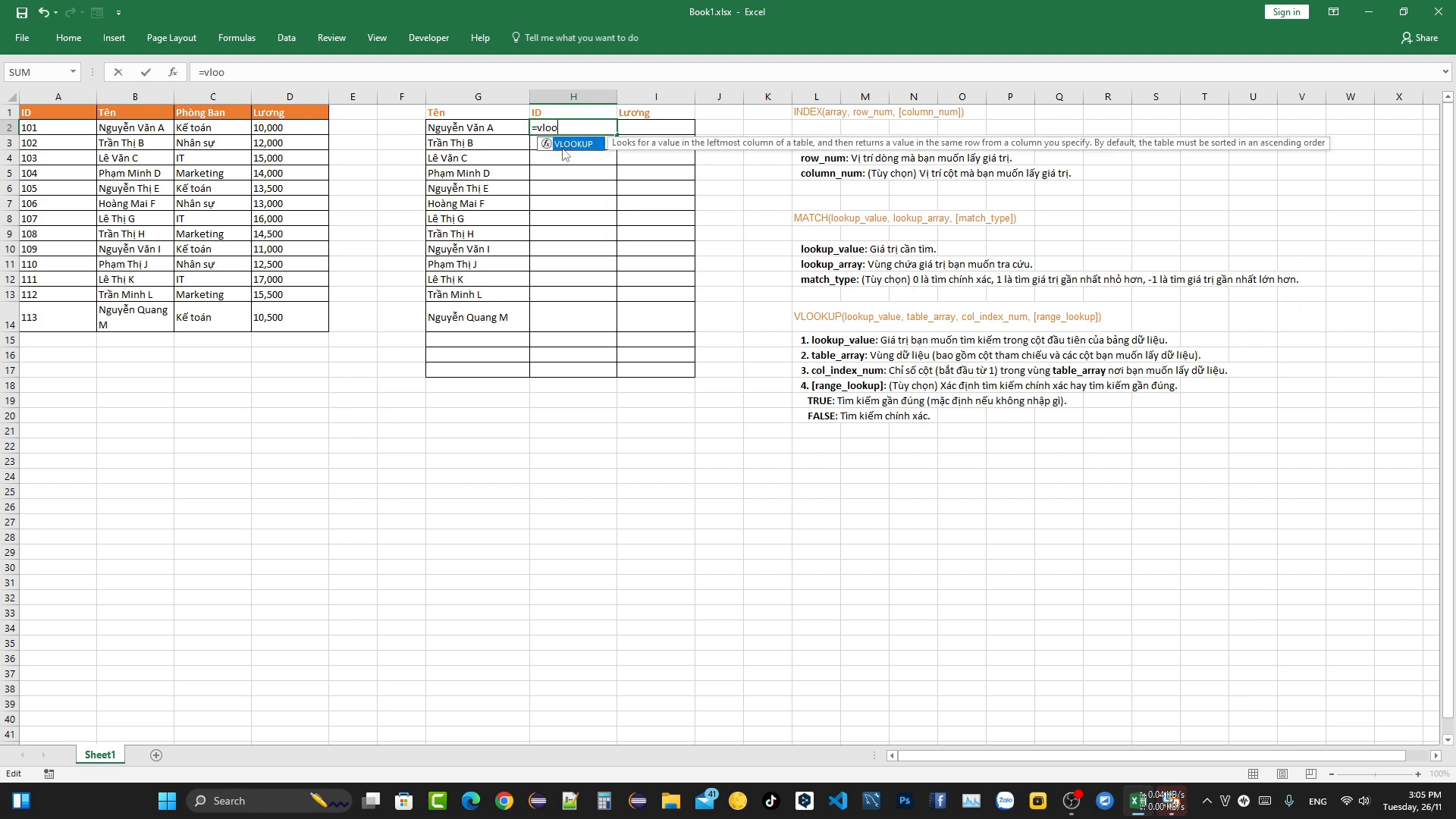
{"action": "double_click", "coordinate": [563, 149]}
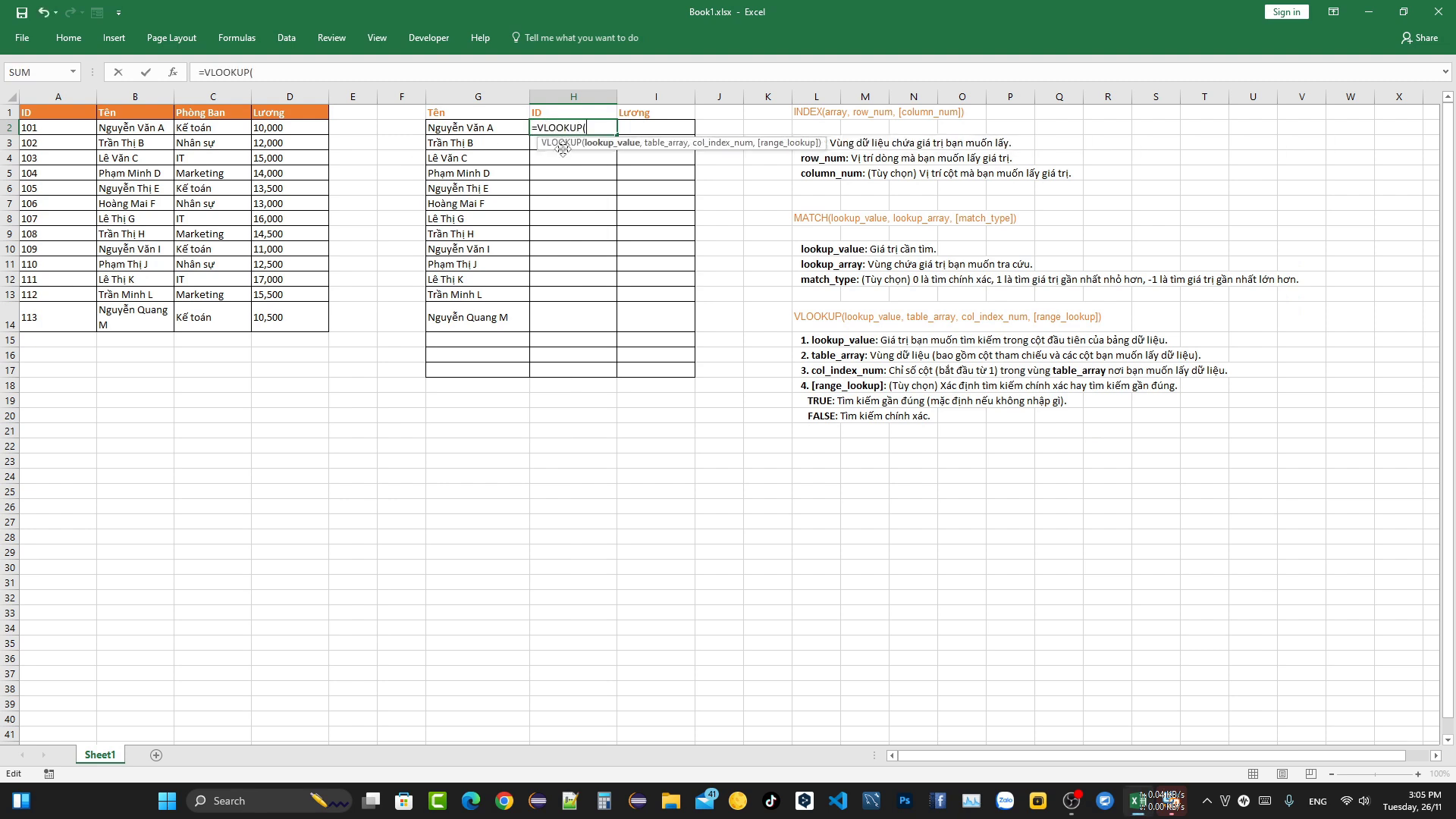
{"action": "left_click", "coordinate": [136, 128]}
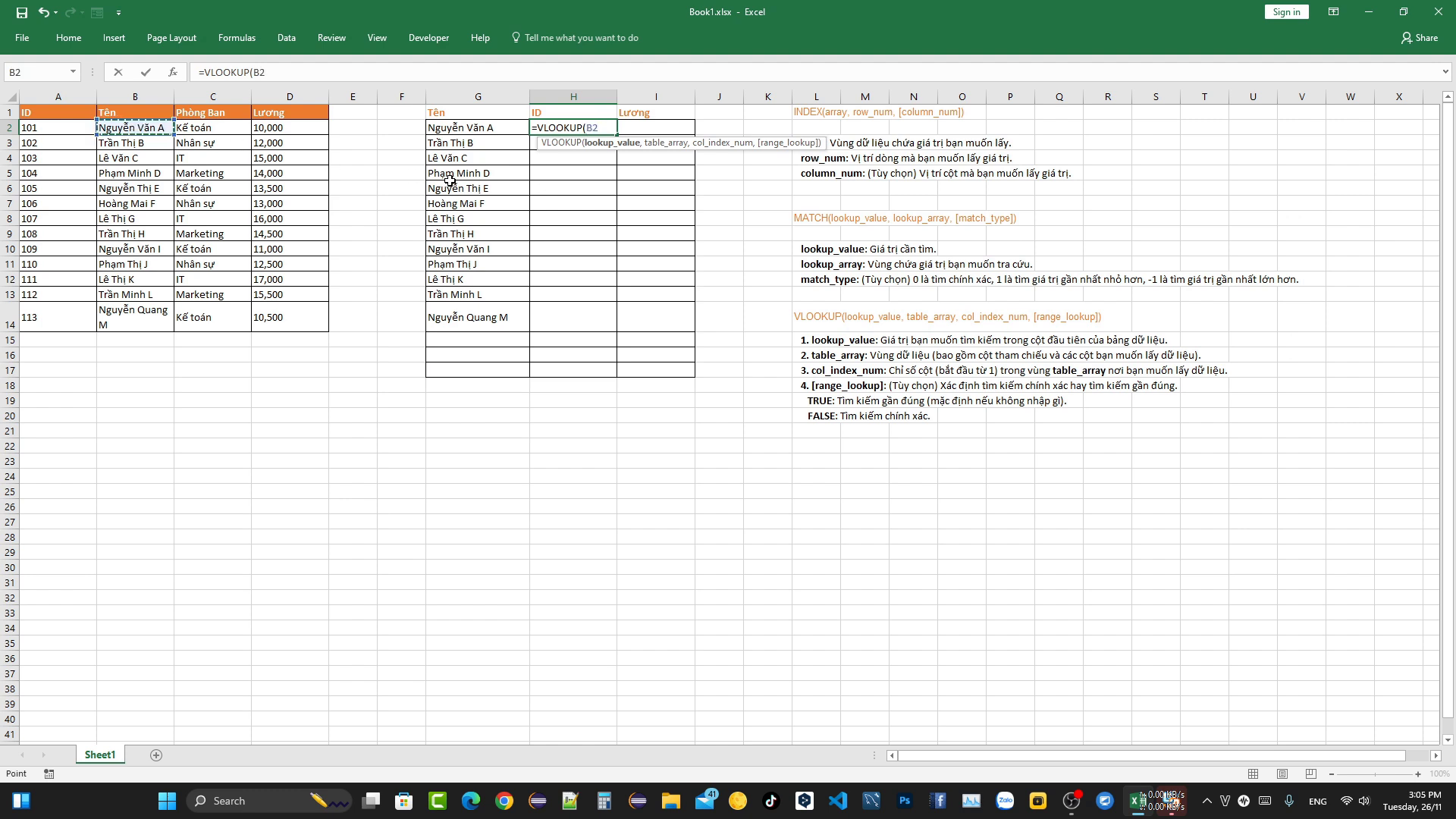
{"action": "type", "text": ","}
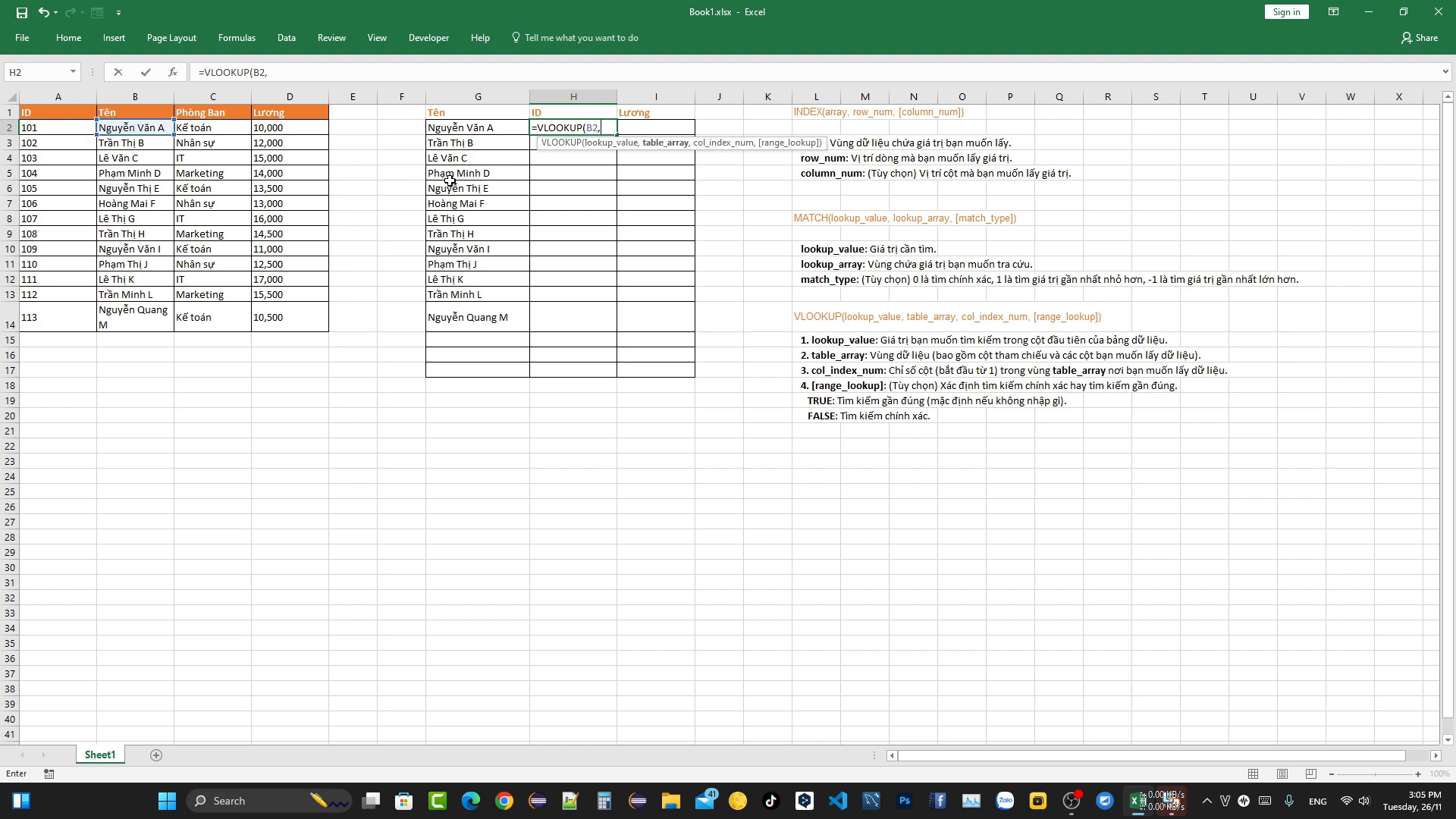
{"action": "left_click_drag", "start_coordinate": [34, 114], "coordinate": [308, 320]}
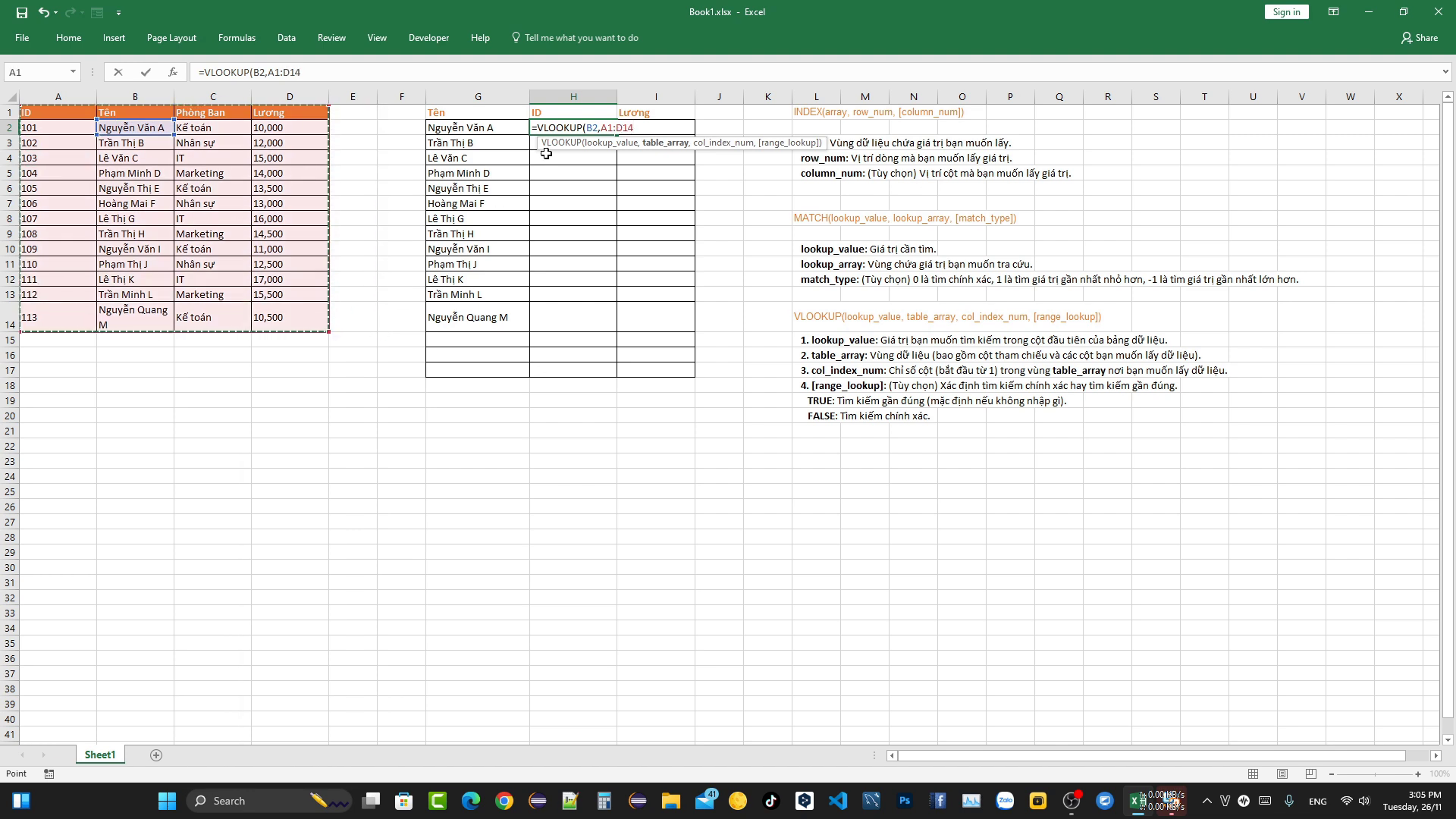
{"action": "left_click_drag", "start_coordinate": [604, 126], "coordinate": [637, 129]}
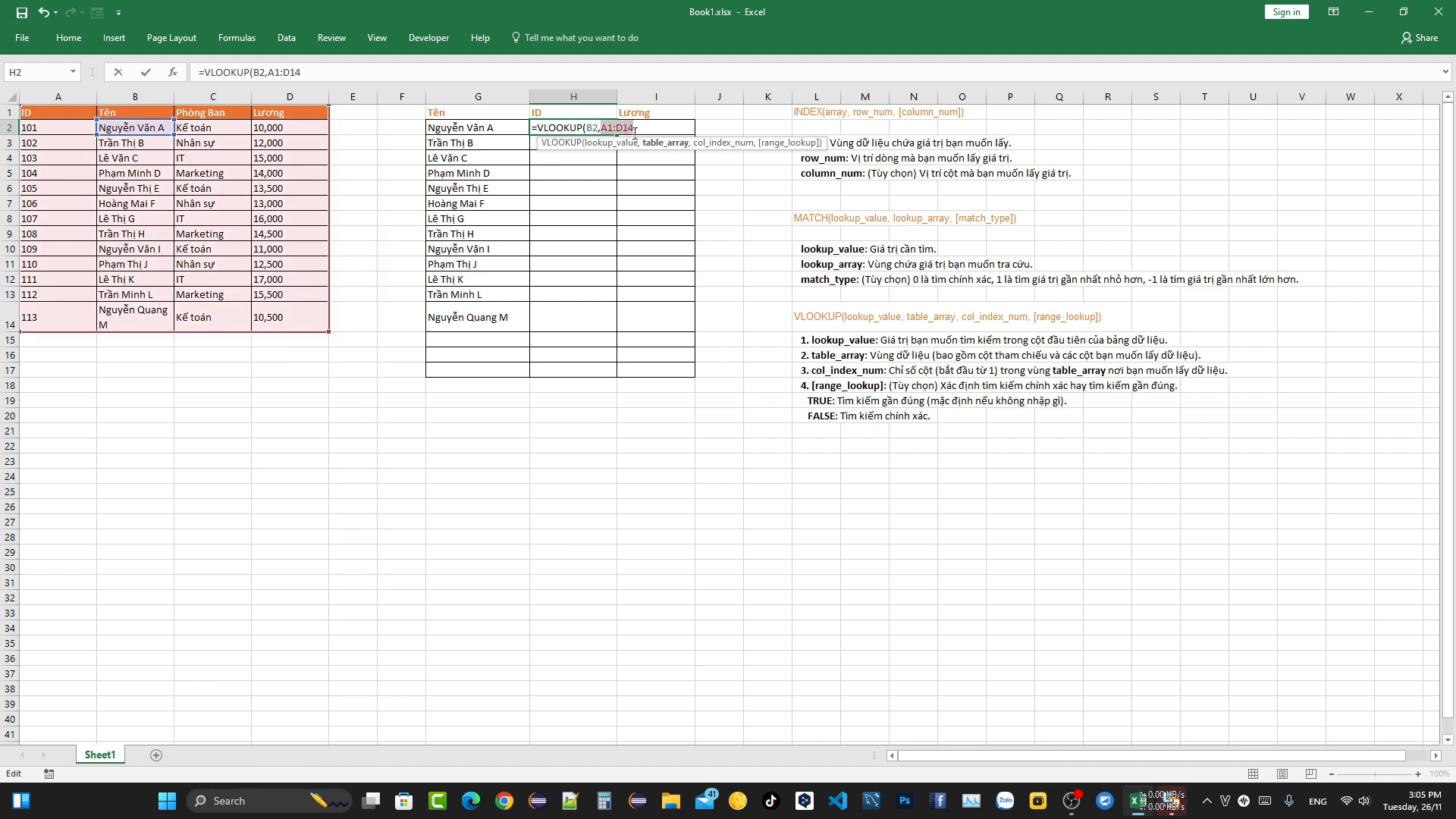
{"action": "key", "text": "F4"}
{"action": "type", "text": "$D$14,"}
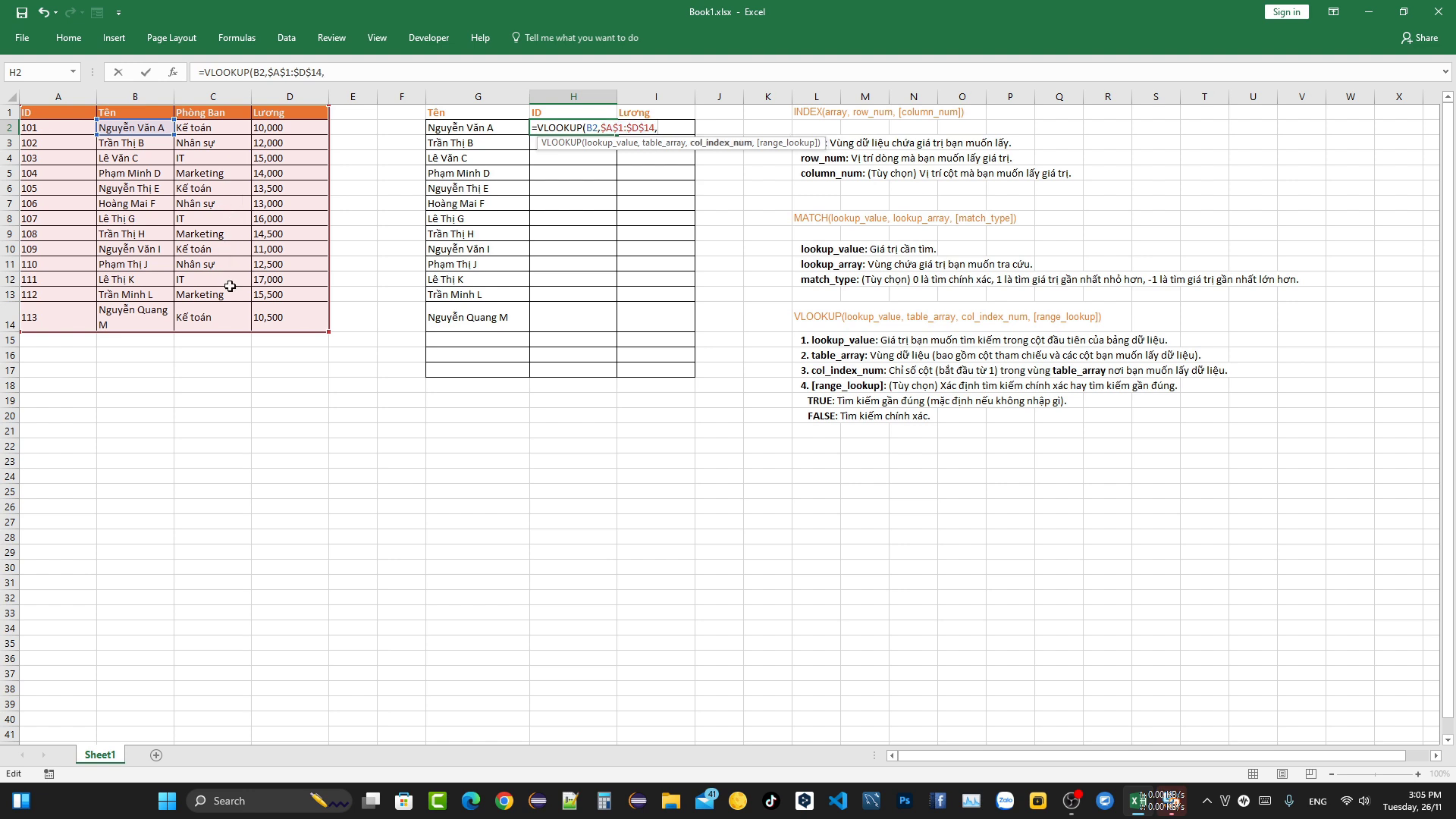
{"action": "type", "text": "3,fa"}
{"action": "double_click", "coordinate": [660, 127]}
{"action": "type", "text": "1,fa"}
{"action": "left_click", "coordinate": [681, 127]}
{"action": "type", "text": "l"}
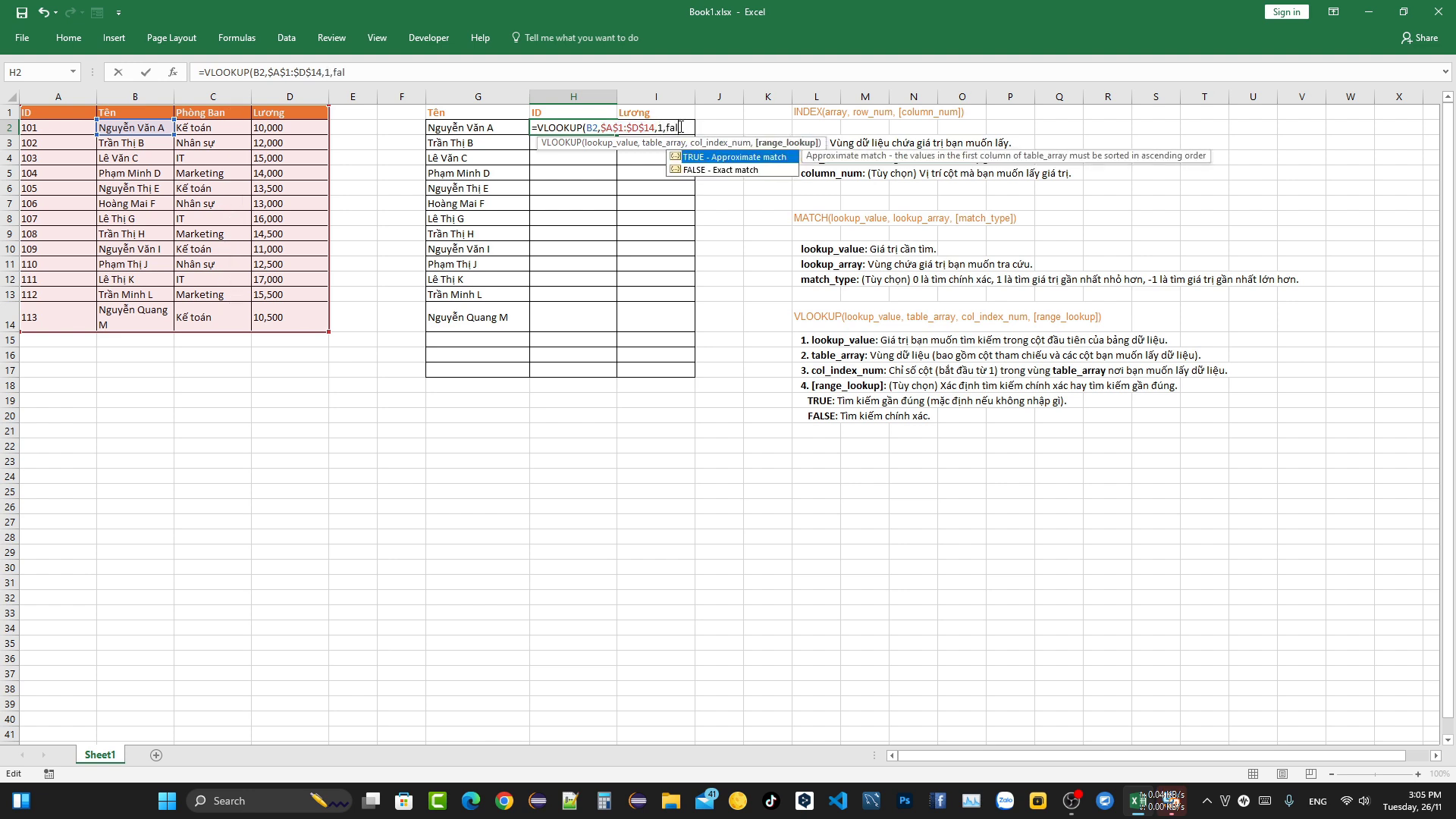
{"action": "type", "text": ")"}
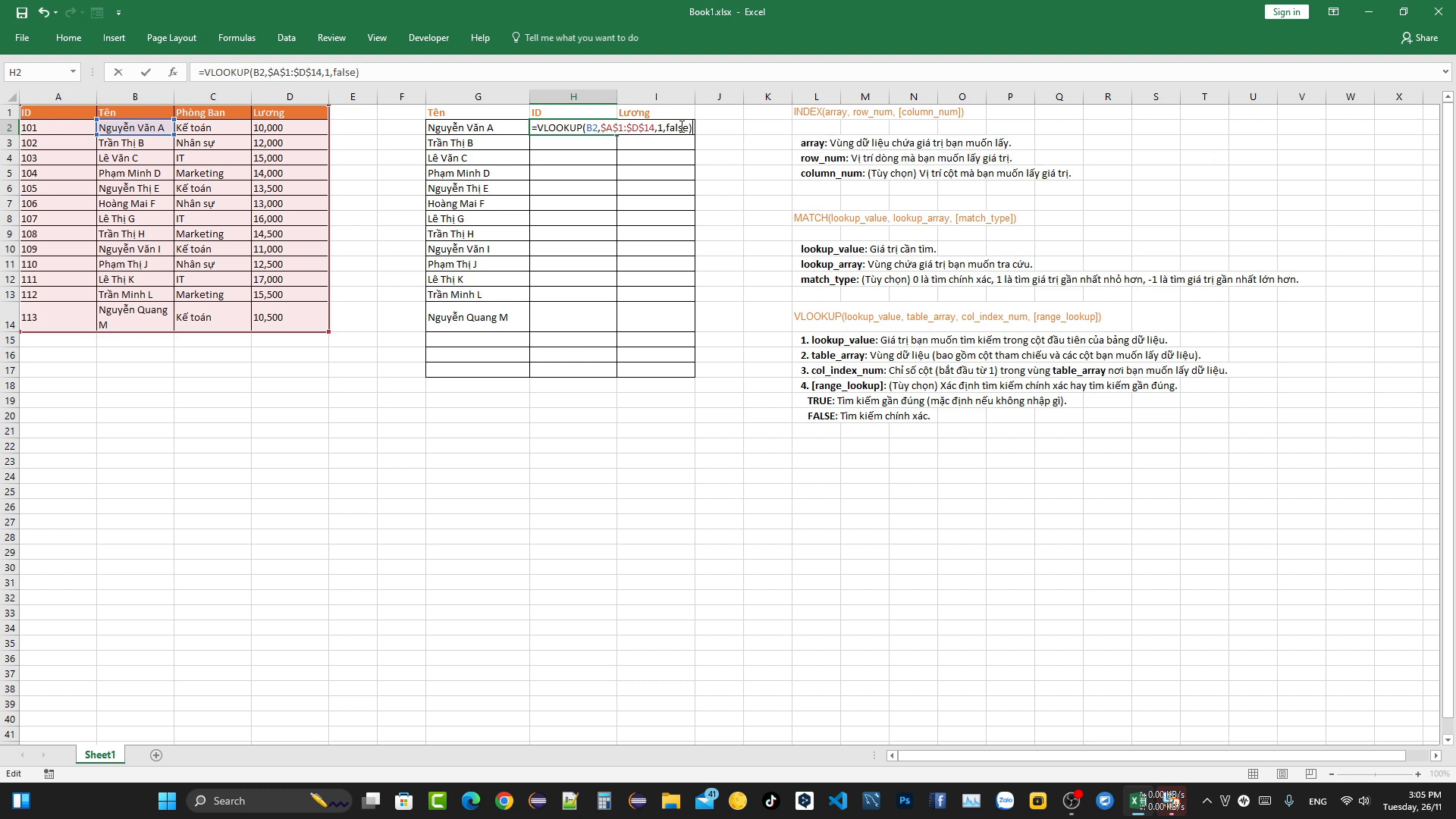
{"action": "key", "text": "Return"}
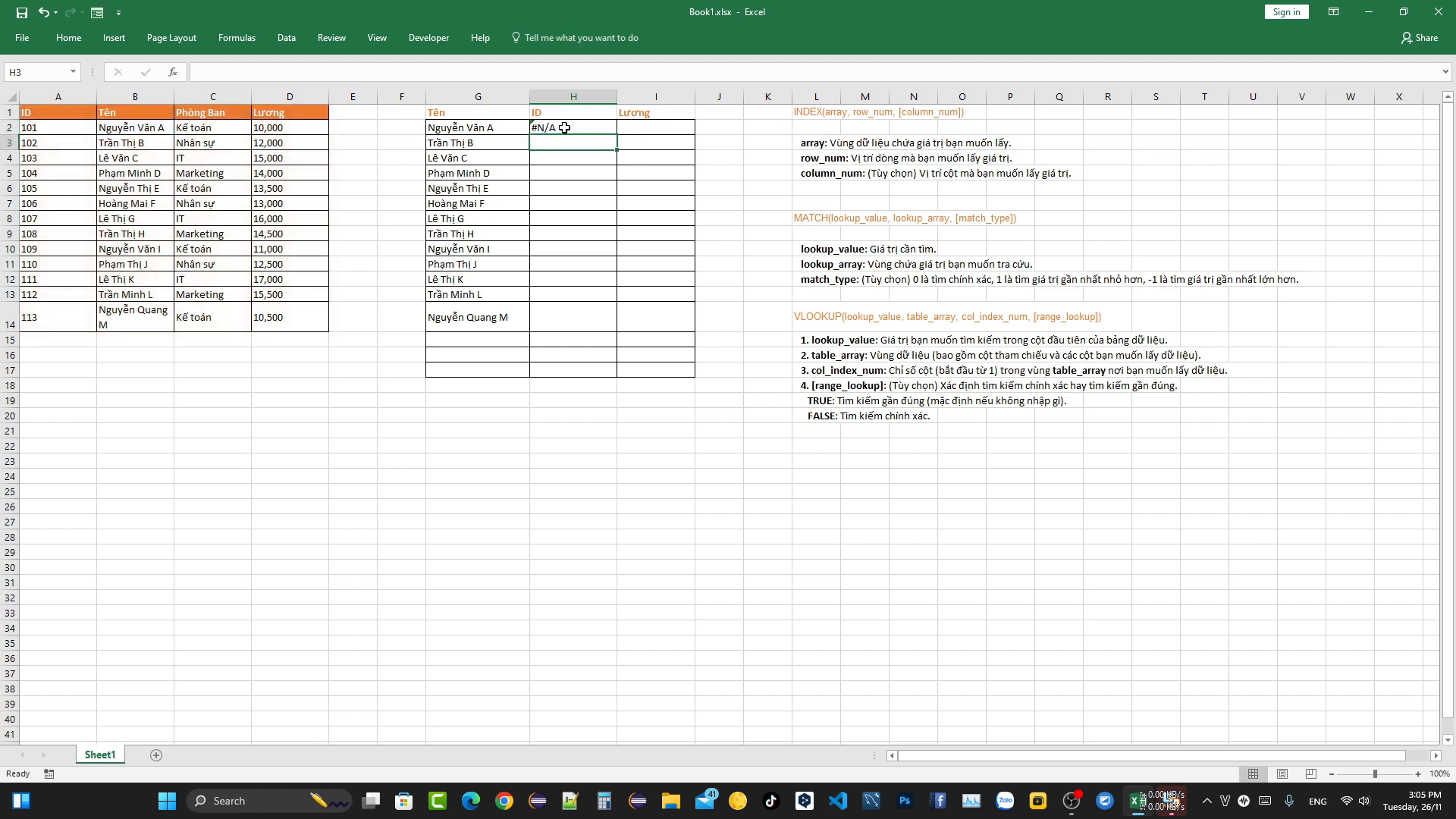
Step: Check the #N/A result in H2 and select its whole formula for deletion
{"action": "left_click", "coordinate": [564, 128]}
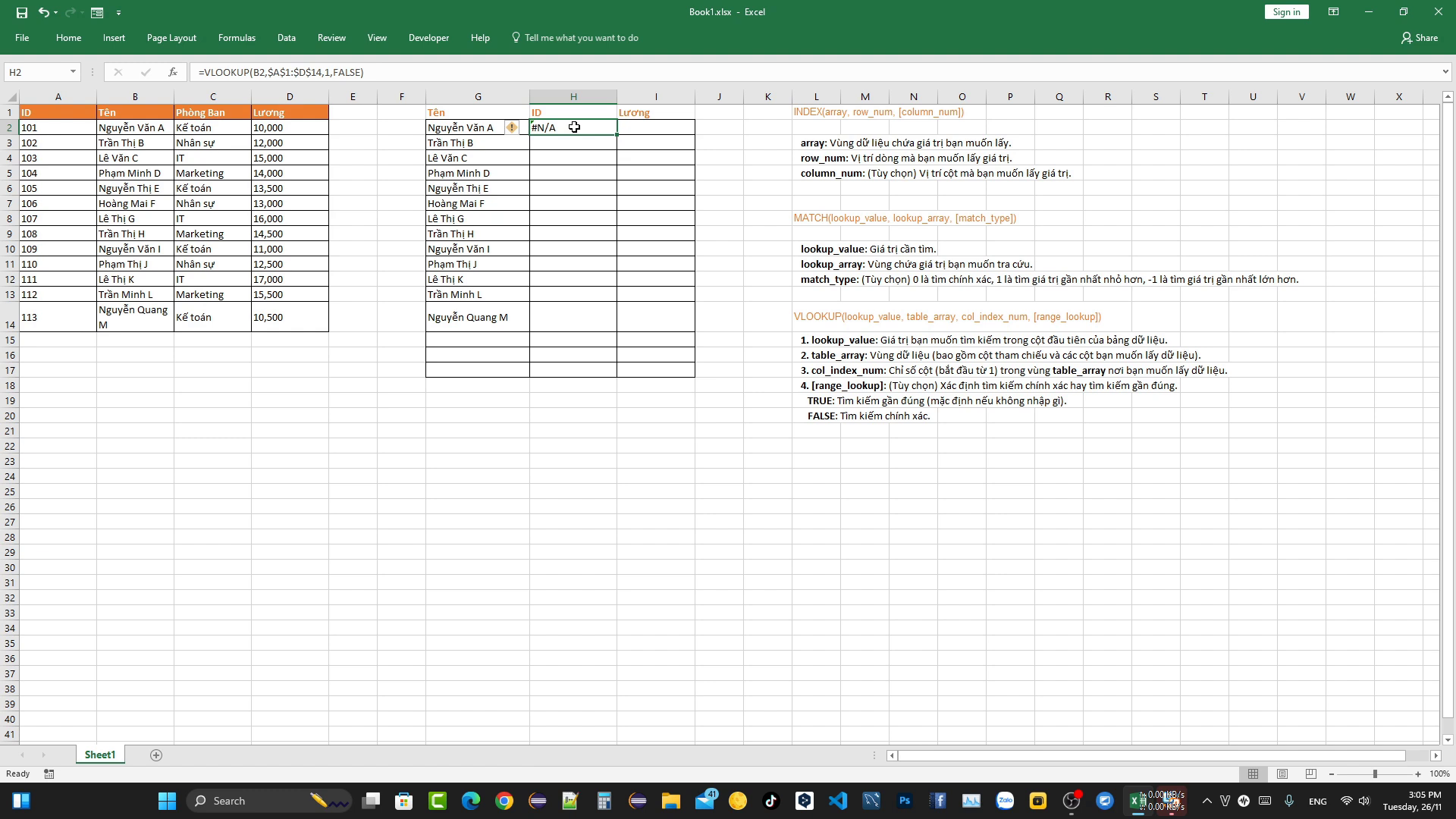
{"action": "double_click", "coordinate": [574, 128]}
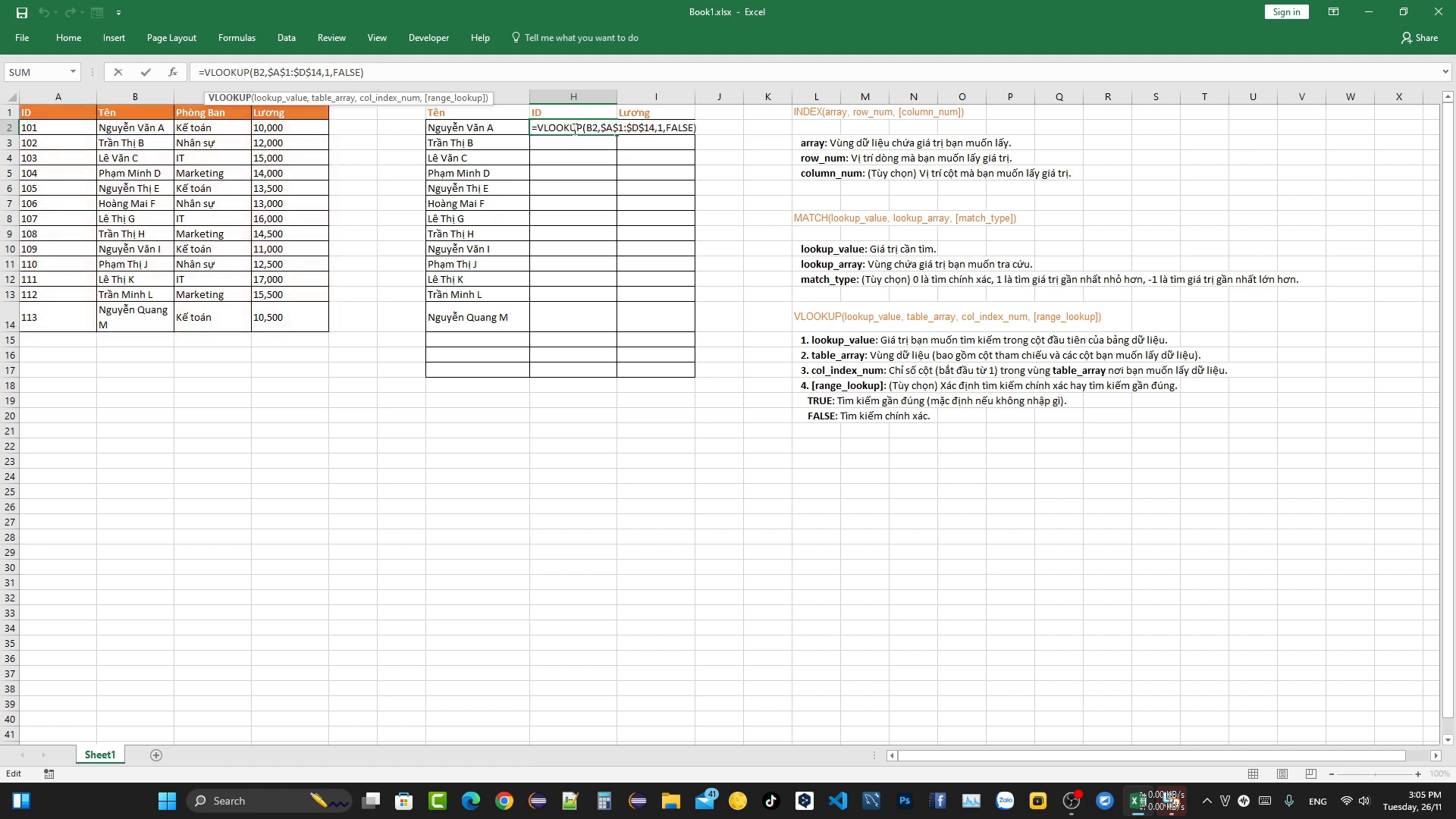
{"action": "left_click_drag", "start_coordinate": [536, 126], "coordinate": [659, 142]}
Step: Replace H2's failed formula with an INDEX over the absolute ID column $A$1:$A$14
{"action": "key", "text": "BackSpace"}
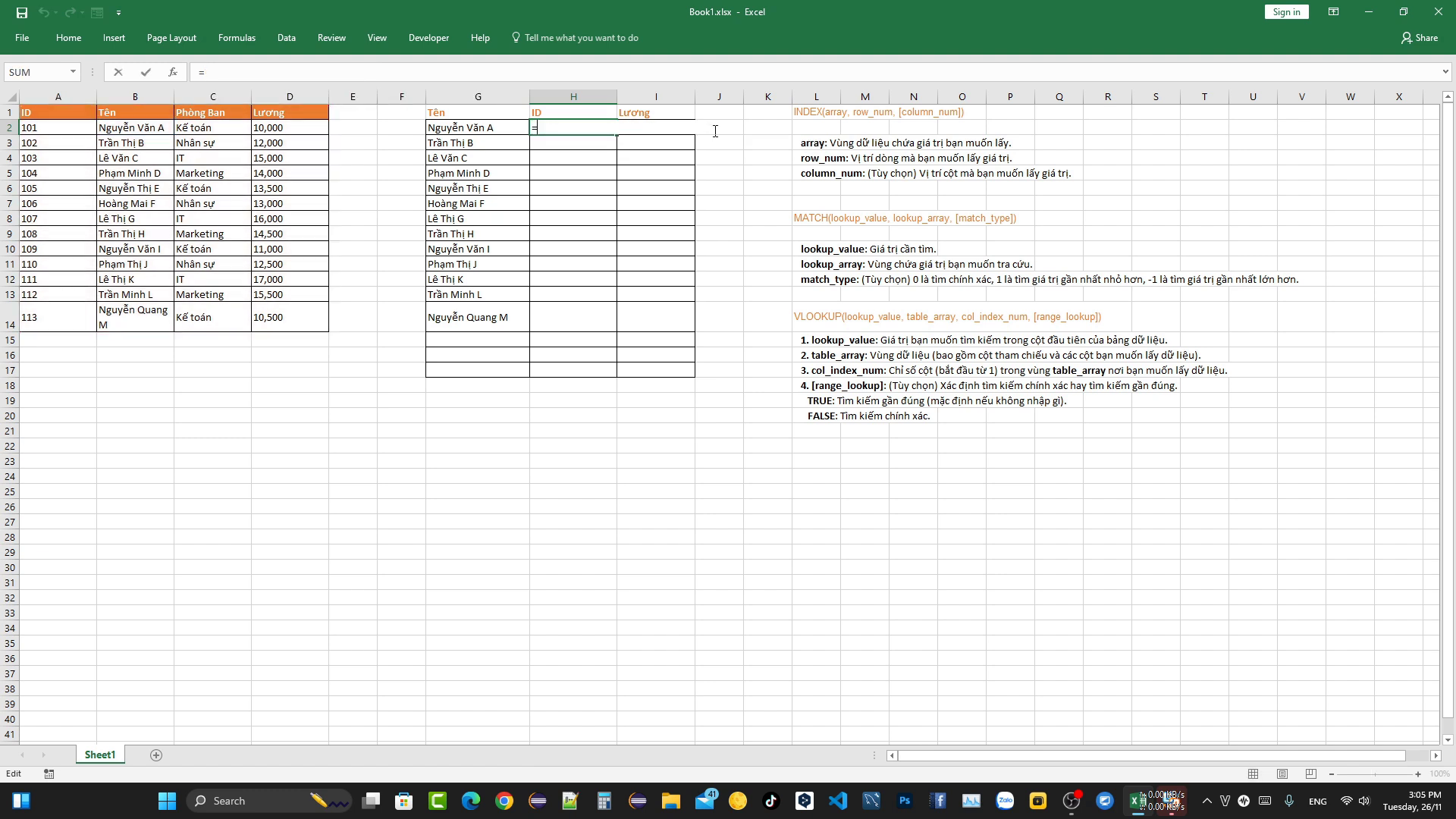
{"action": "type", "text": "="}
{"action": "type", "text": "i"}
{"action": "key", "text": "BackSpace"}
{"action": "type", "text": "ind"}
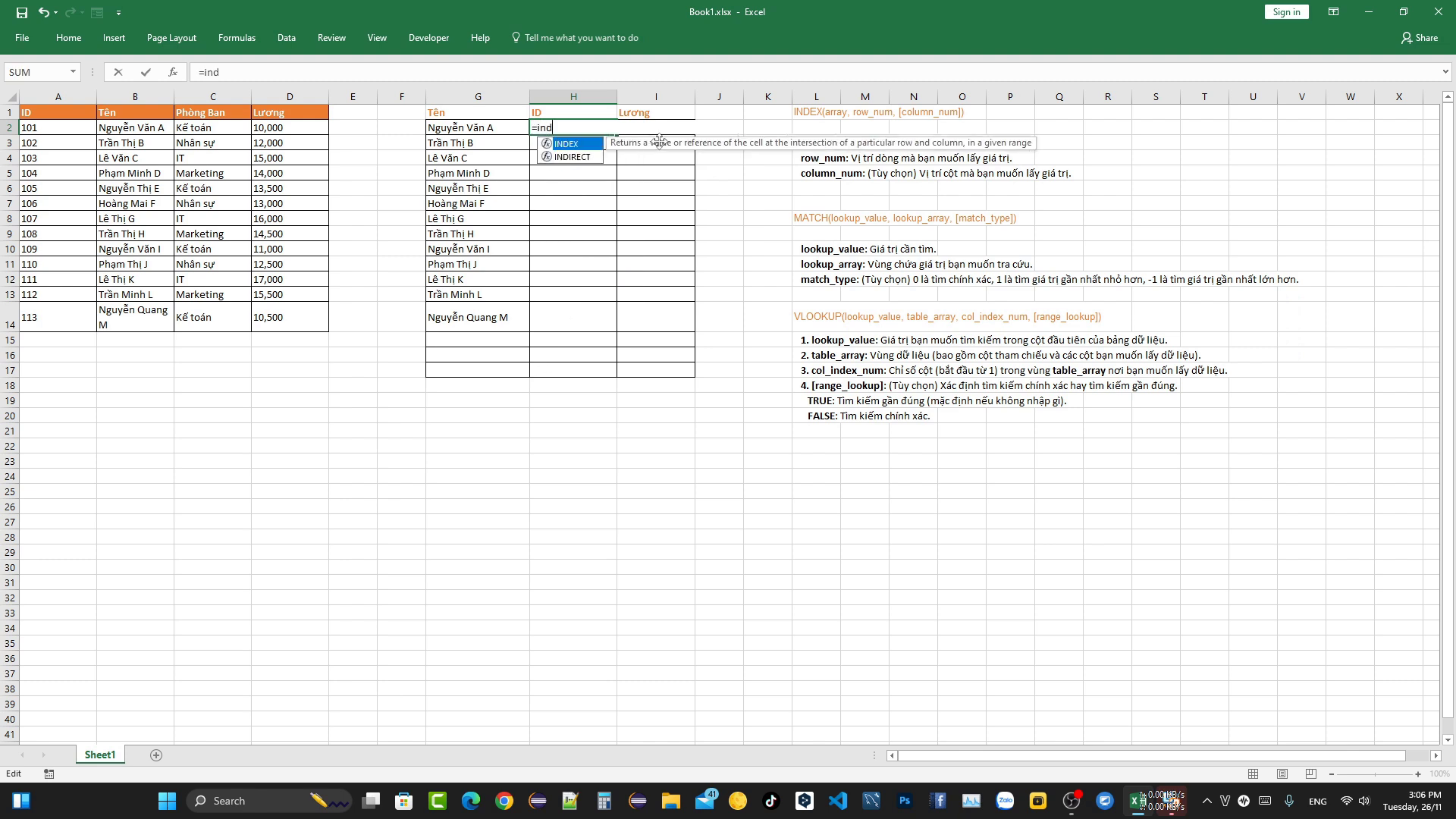
{"action": "double_click", "coordinate": [572, 144]}
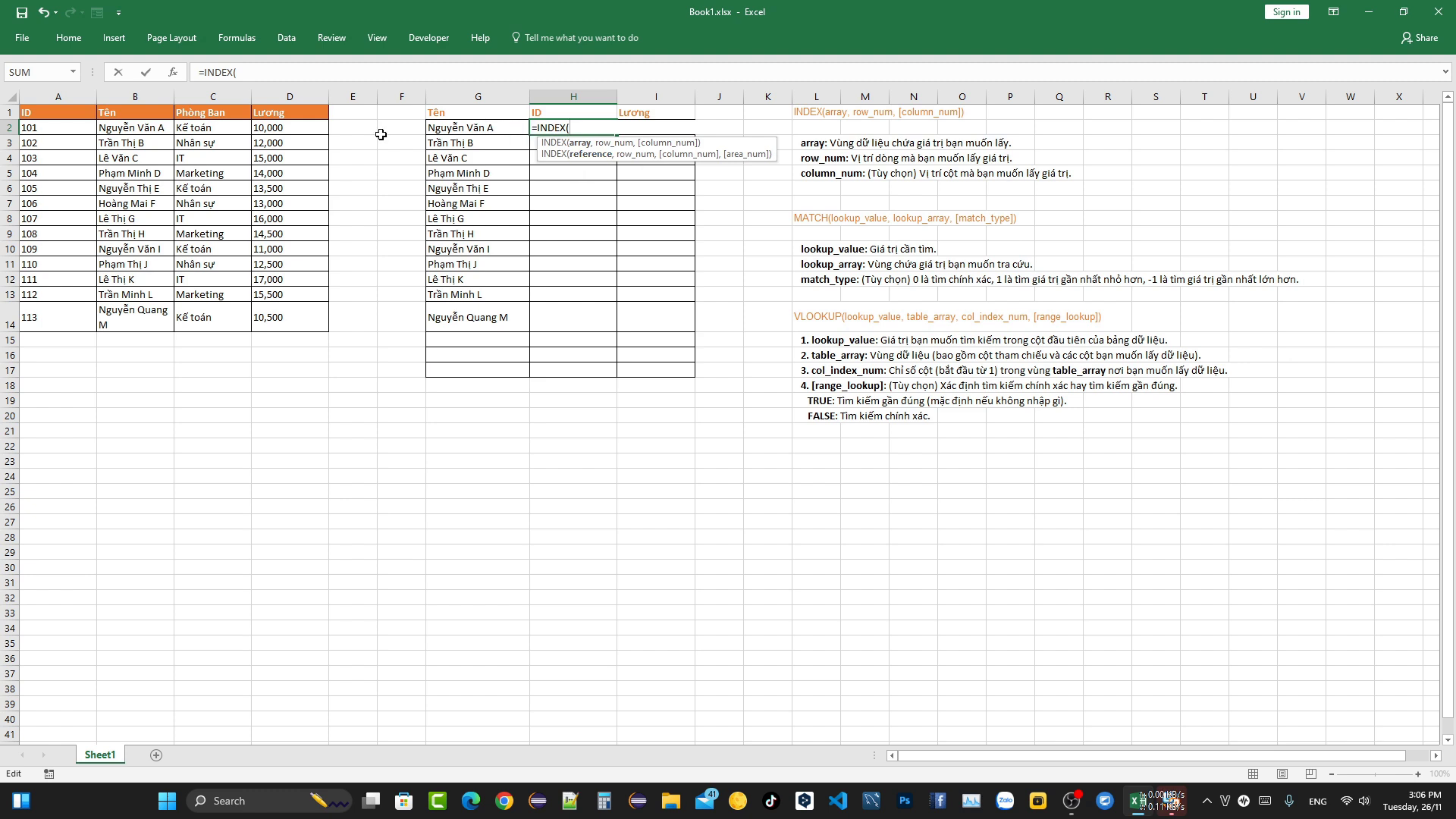
{"action": "left_click_drag", "start_coordinate": [47, 116], "coordinate": [47, 317]}
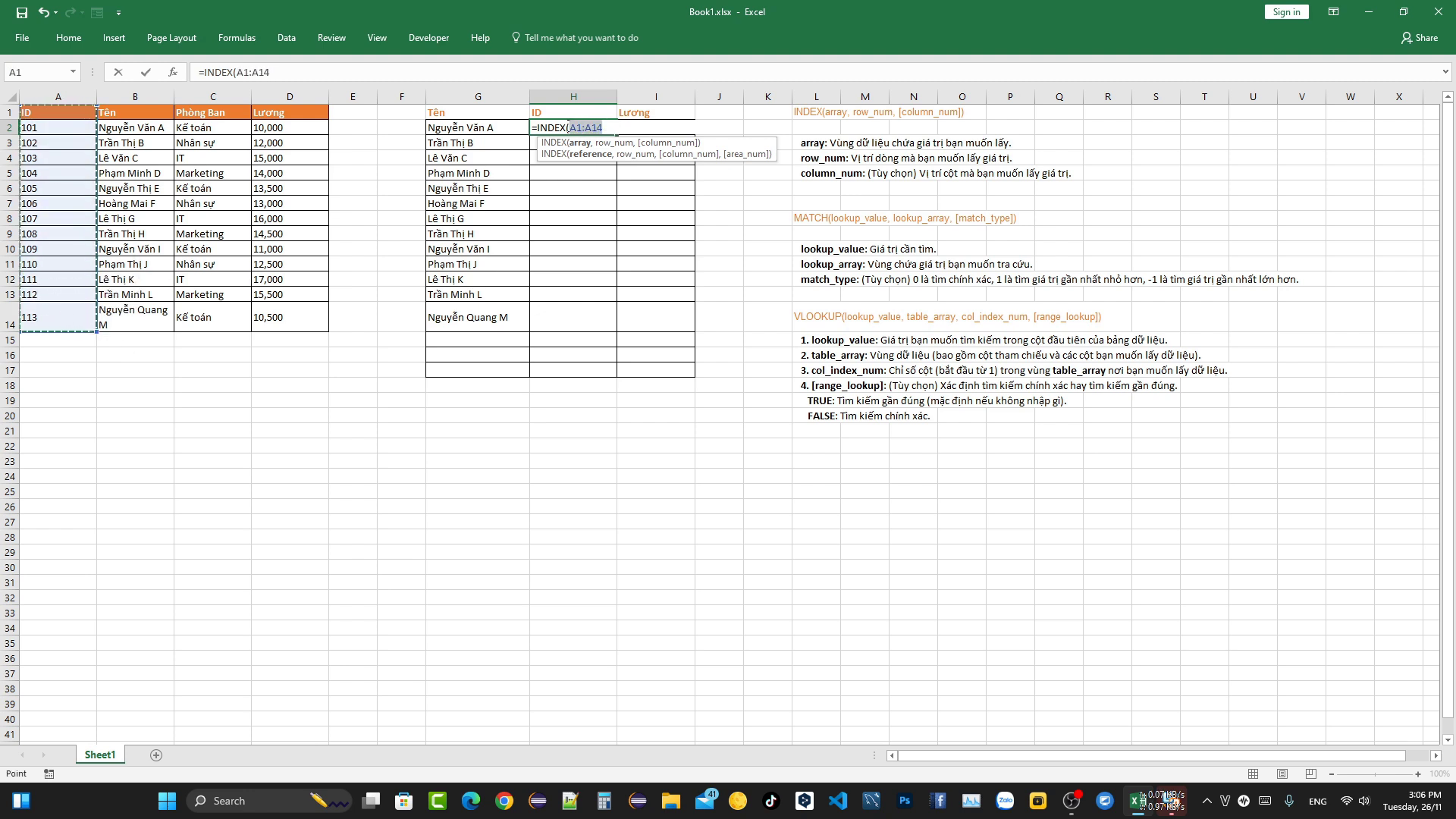
{"action": "left_click_drag", "start_coordinate": [581, 127], "coordinate": [571, 127]}
{"action": "key", "text": "F4"}
{"action": "left_click", "coordinate": [645, 129]}
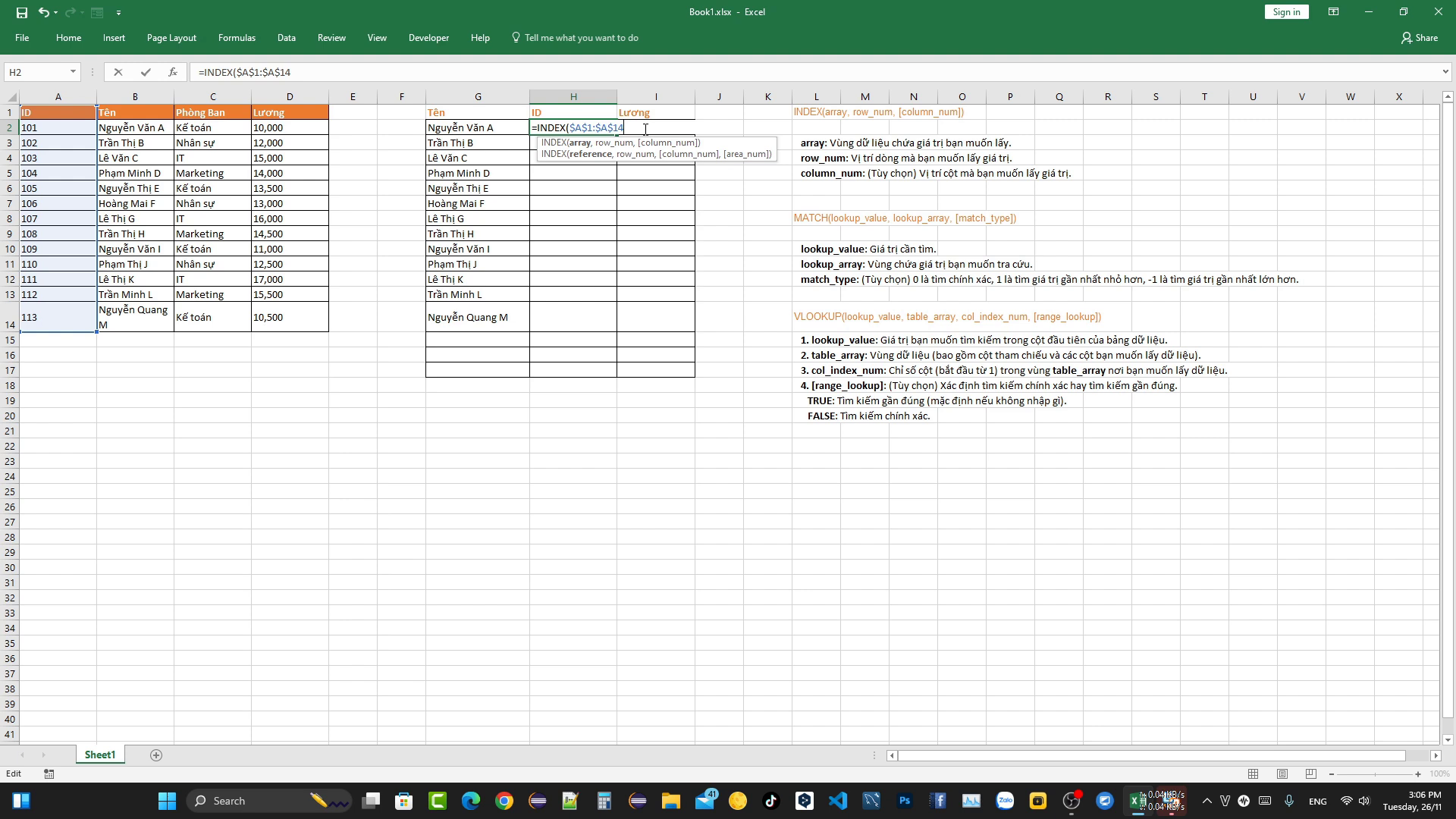
Step: Complete it with MATCH(G2,$B$1:$B$14,0) and accept the suggested correction, returning 101
{"action": "type", "text": ","}
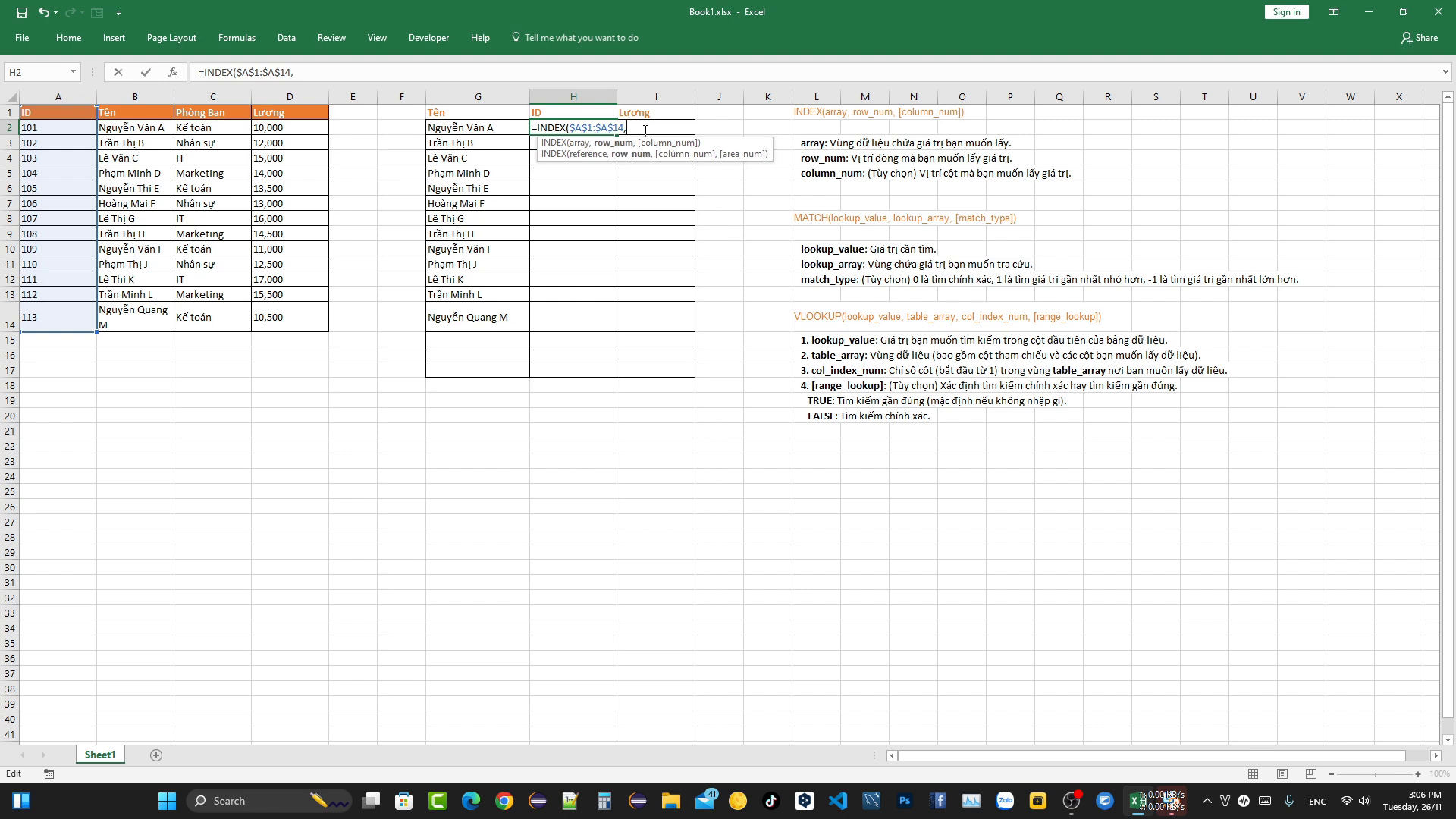
{"action": "type", "text": "mat"}
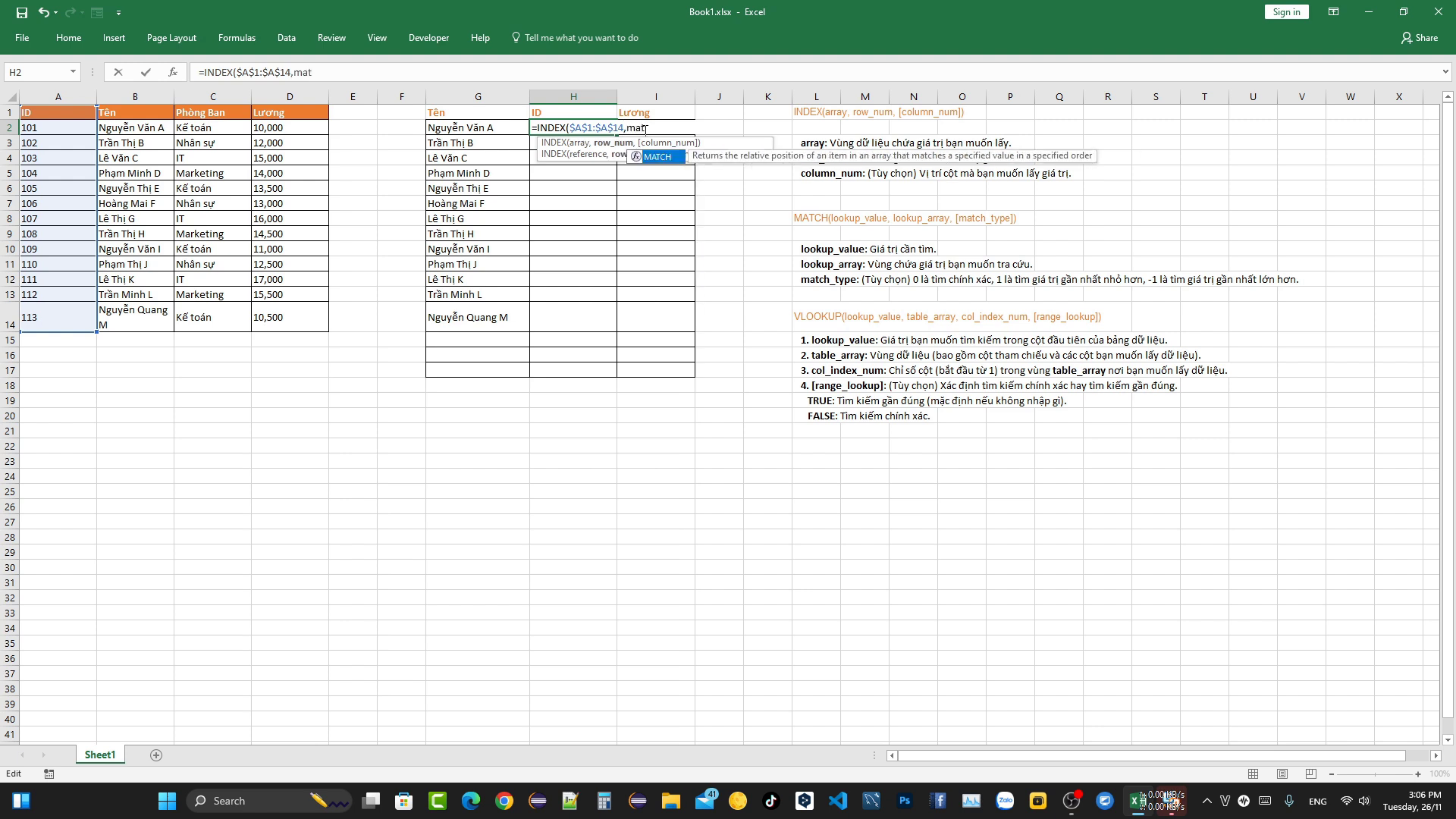
{"action": "double_click", "coordinate": [658, 158]}
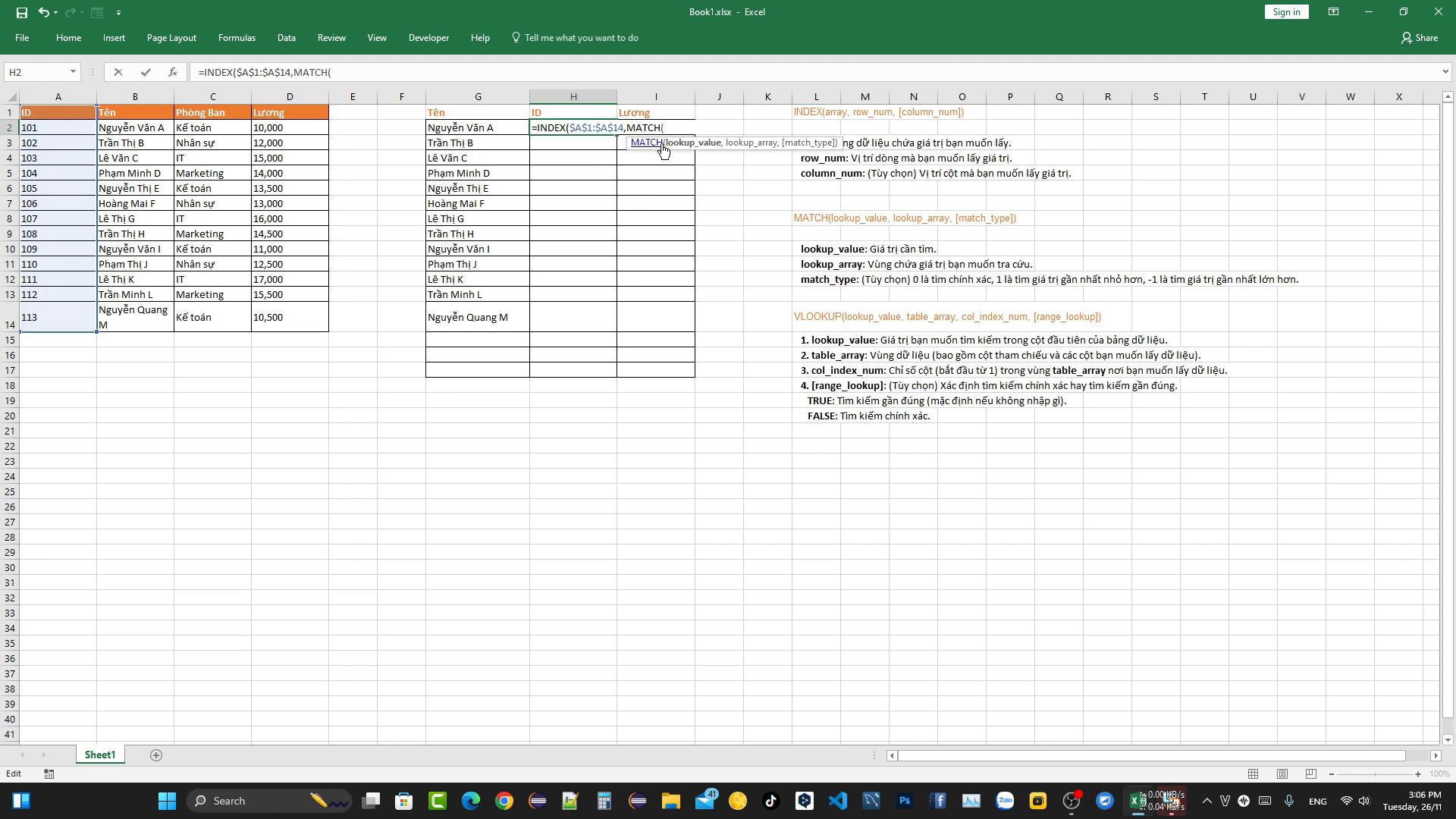
{"action": "left_click", "coordinate": [484, 132]}
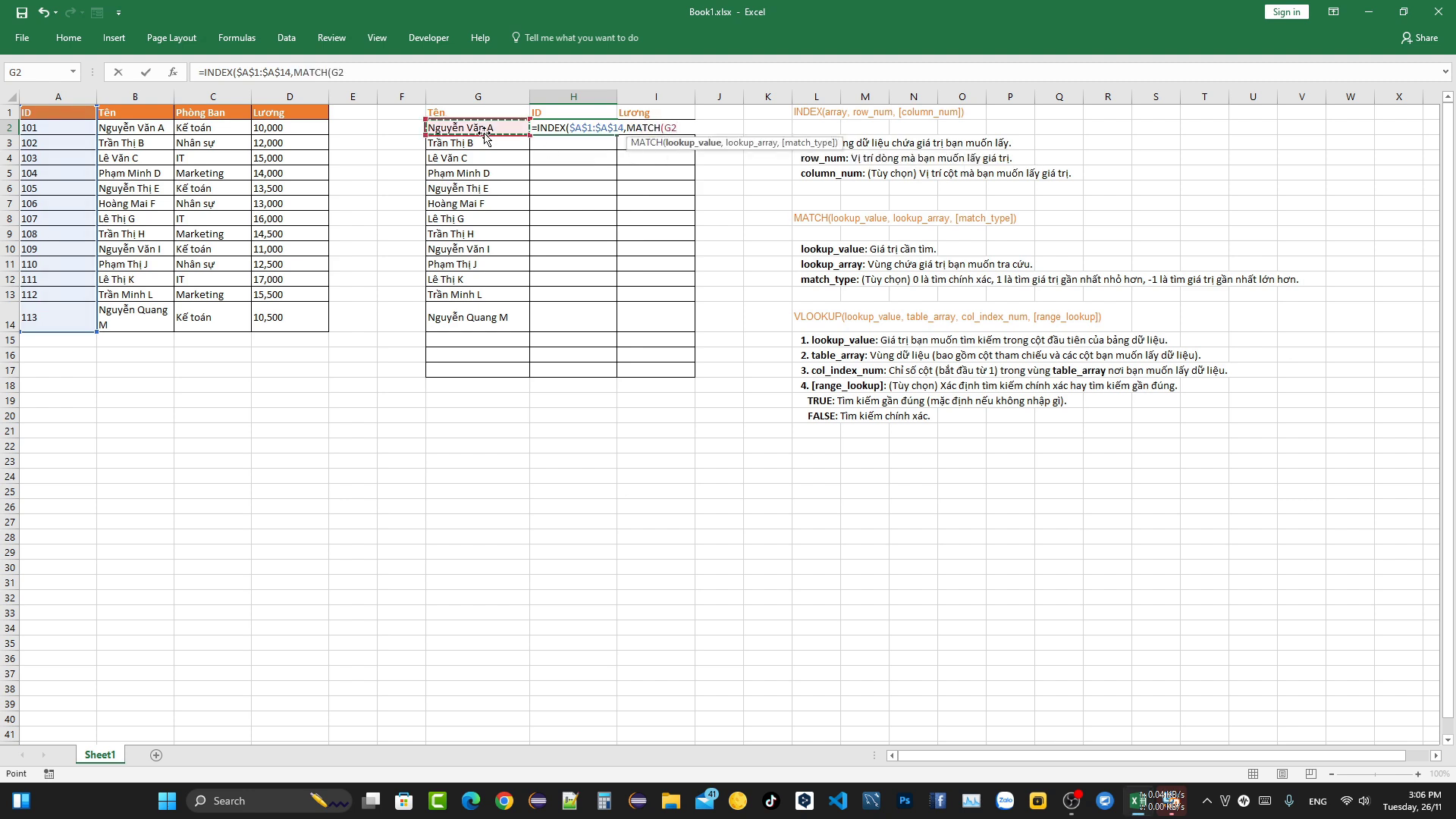
{"action": "type", "text": ","}
{"action": "left_click_drag", "start_coordinate": [133, 112], "coordinate": [151, 323]}
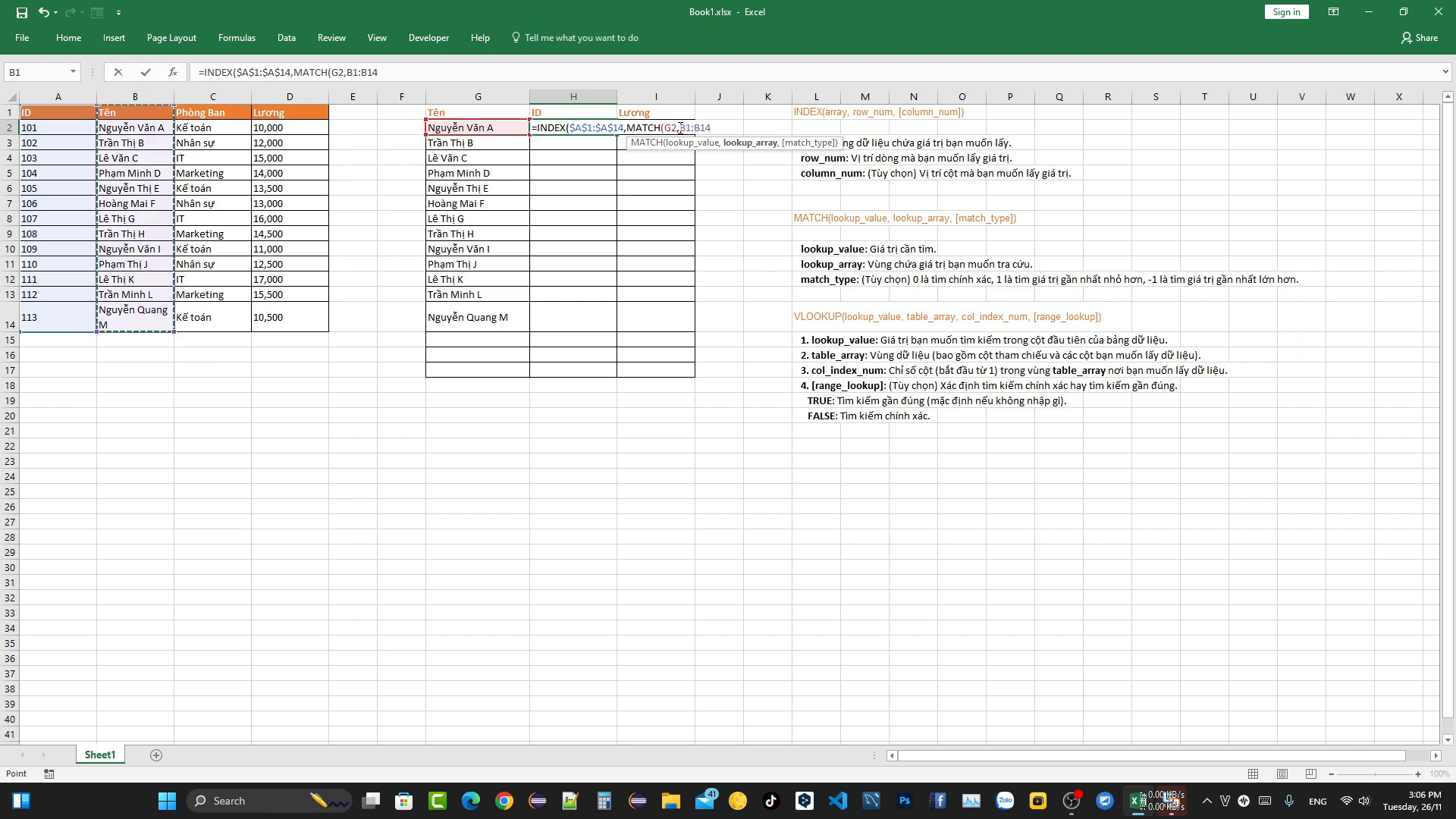
{"action": "left_click_drag", "start_coordinate": [680, 129], "coordinate": [713, 131]}
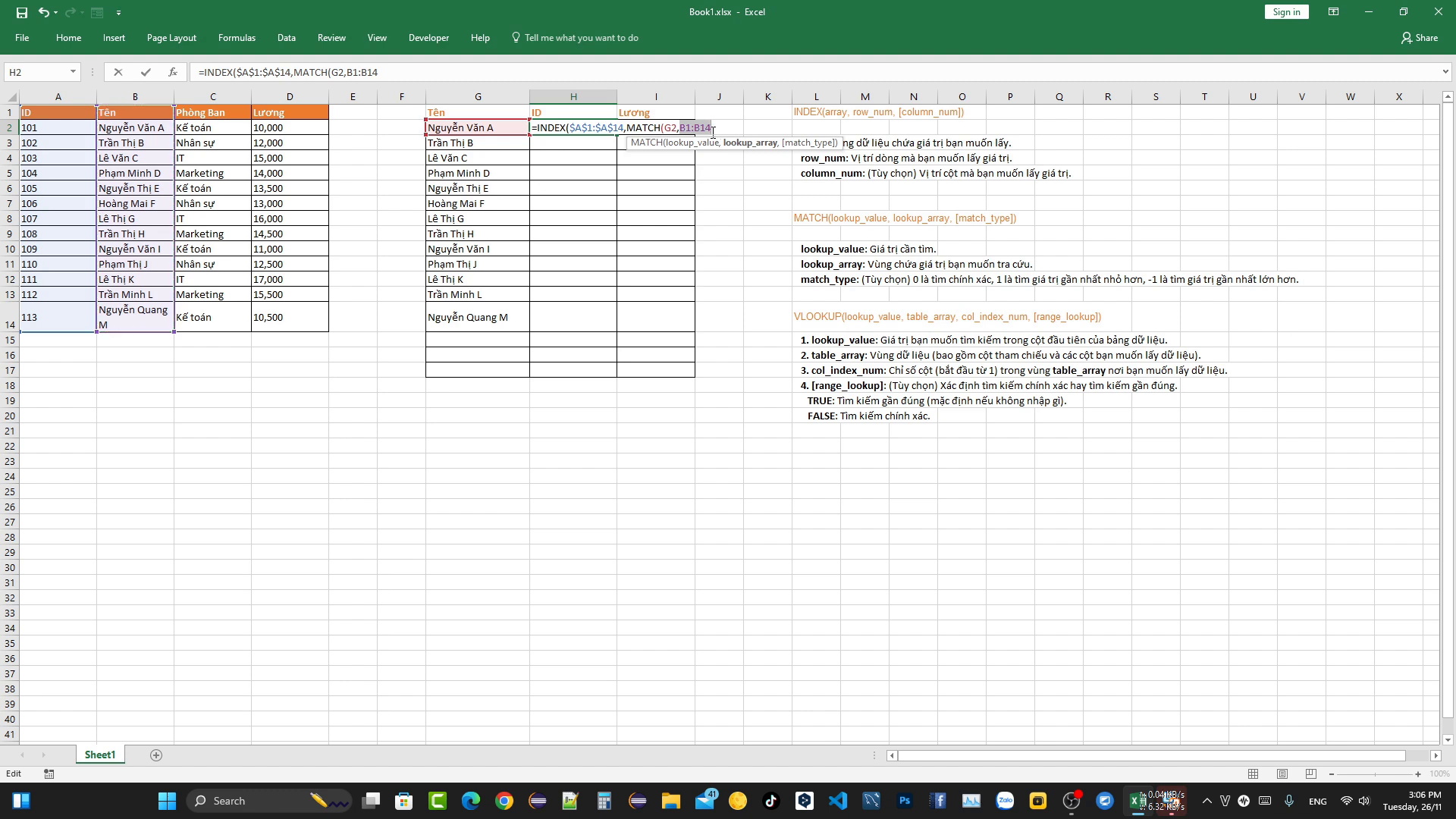
{"action": "key", "text": "F4"}
{"action": "type", "text": ","}
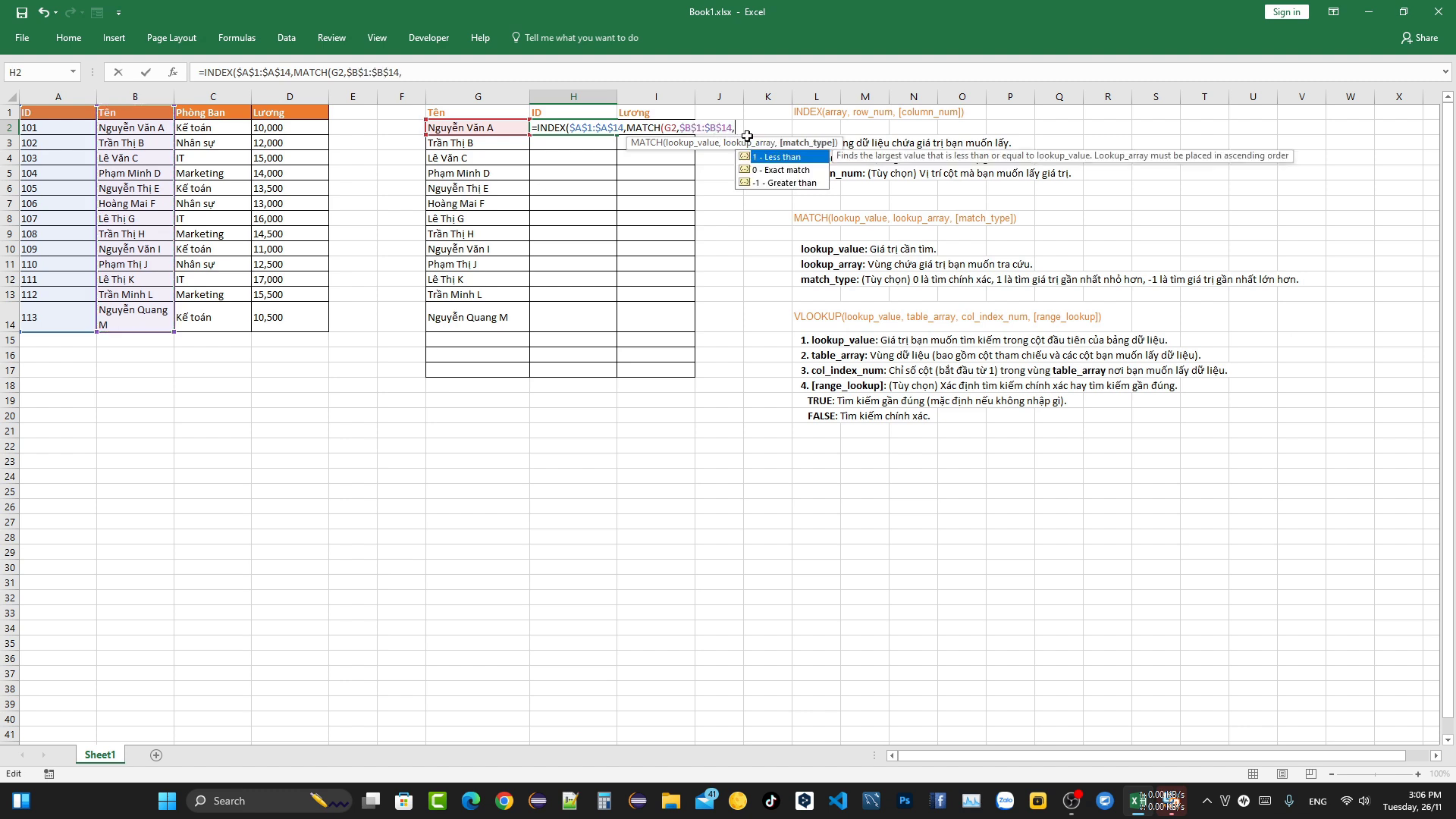
{"action": "type", "text": "0)"}
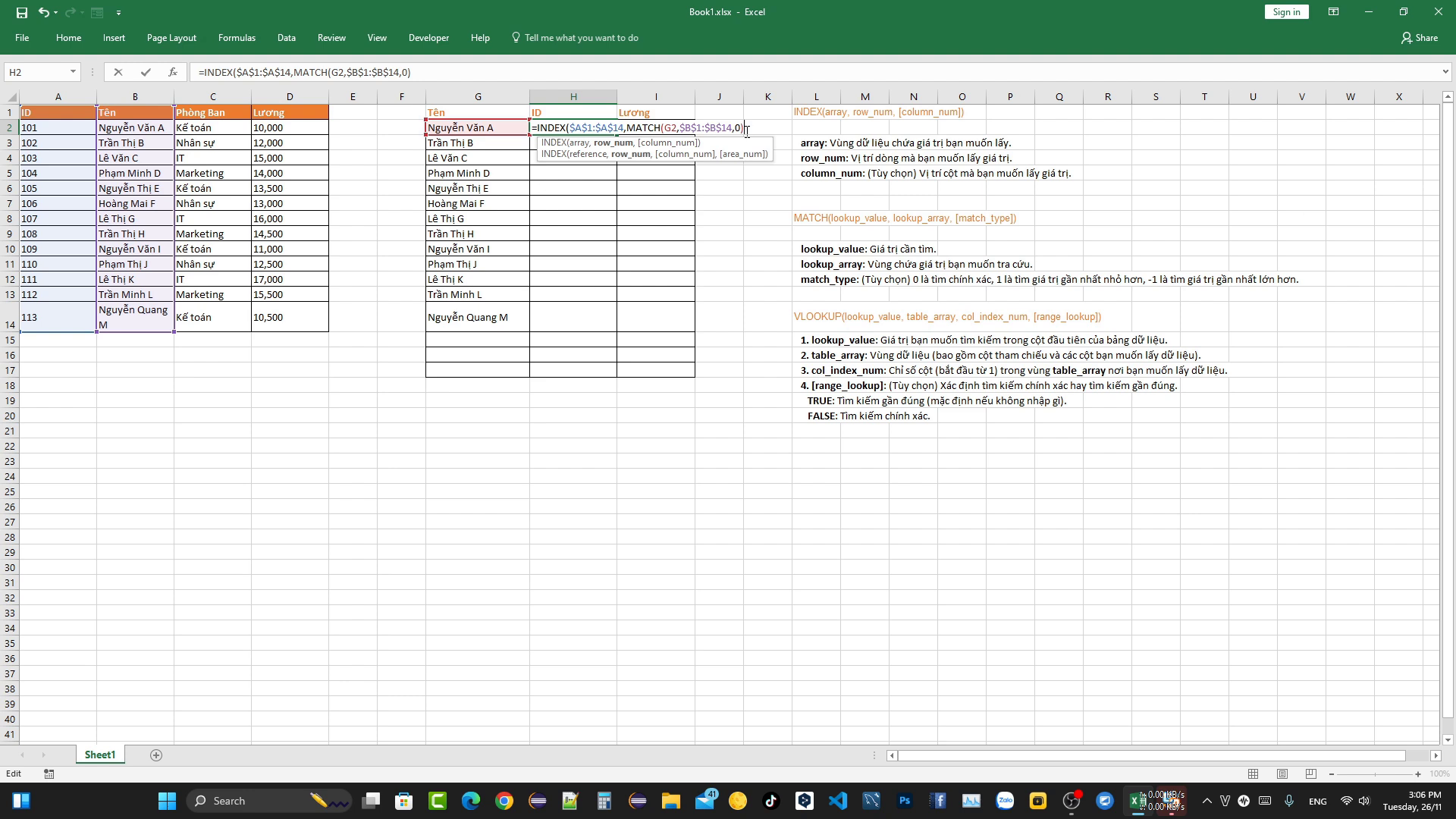
{"action": "key", "text": "Return"}
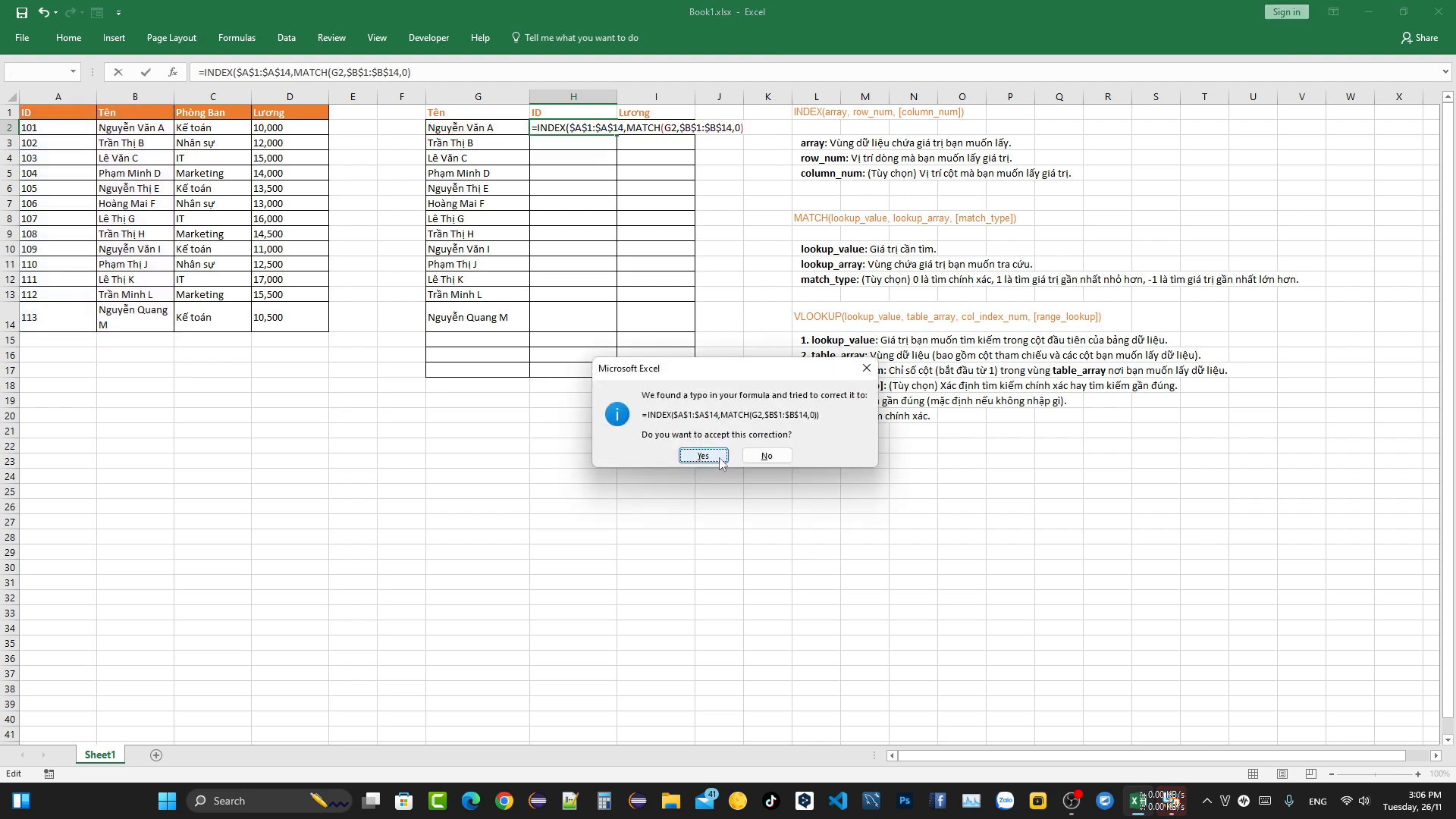
{"action": "left_click", "coordinate": [723, 459]}
{"action": "left_click", "coordinate": [573, 130]}
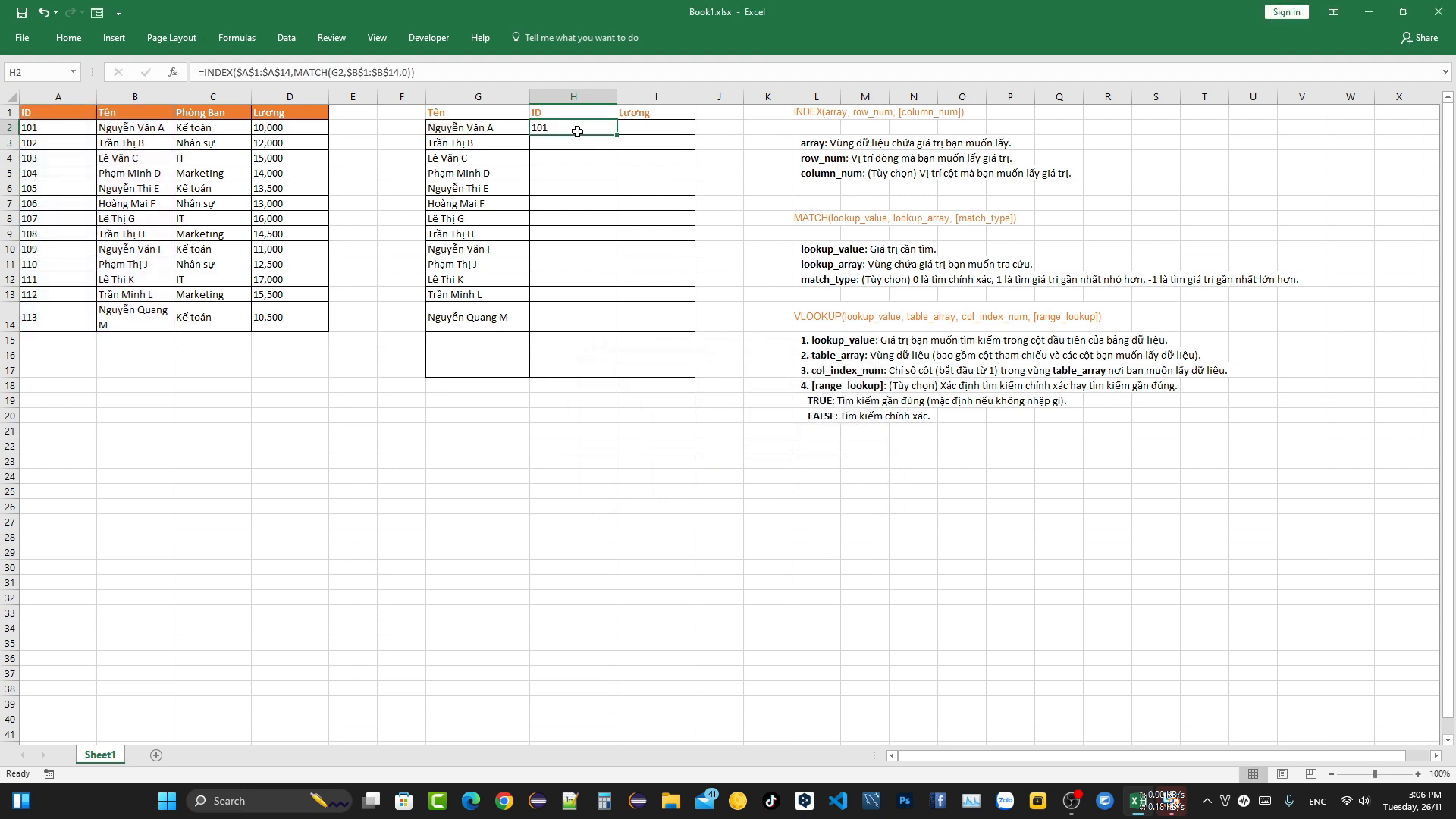
Step: Fill the H2 INDEX/MATCH formula down to H14, giving IDs 101 through 113
{"action": "double_click", "coordinate": [617, 135]}
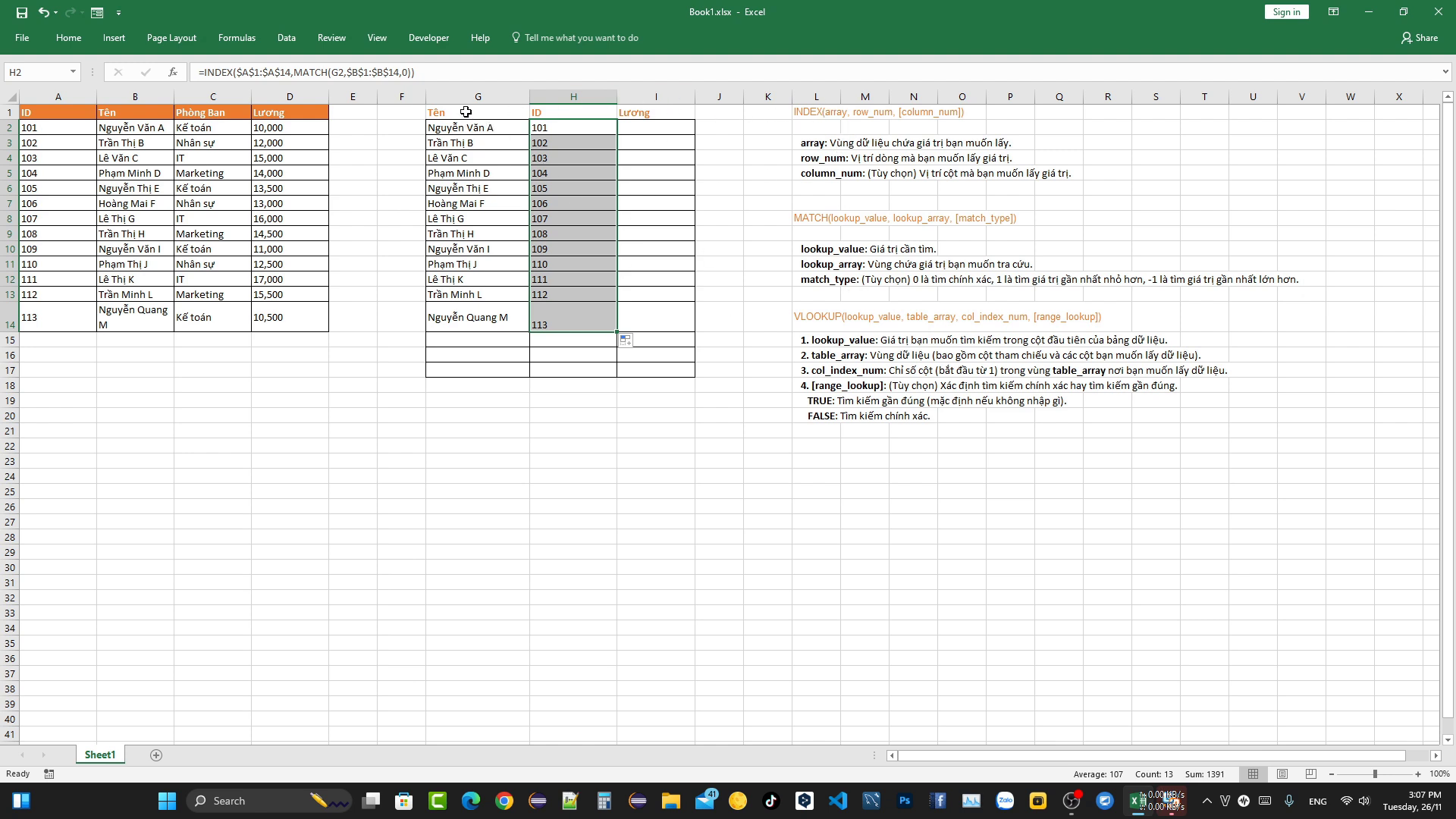
Step: Start the salary formula in I2 as an INDEX over the absolute range $D$1:$D$14
{"action": "left_click", "coordinate": [658, 125]}
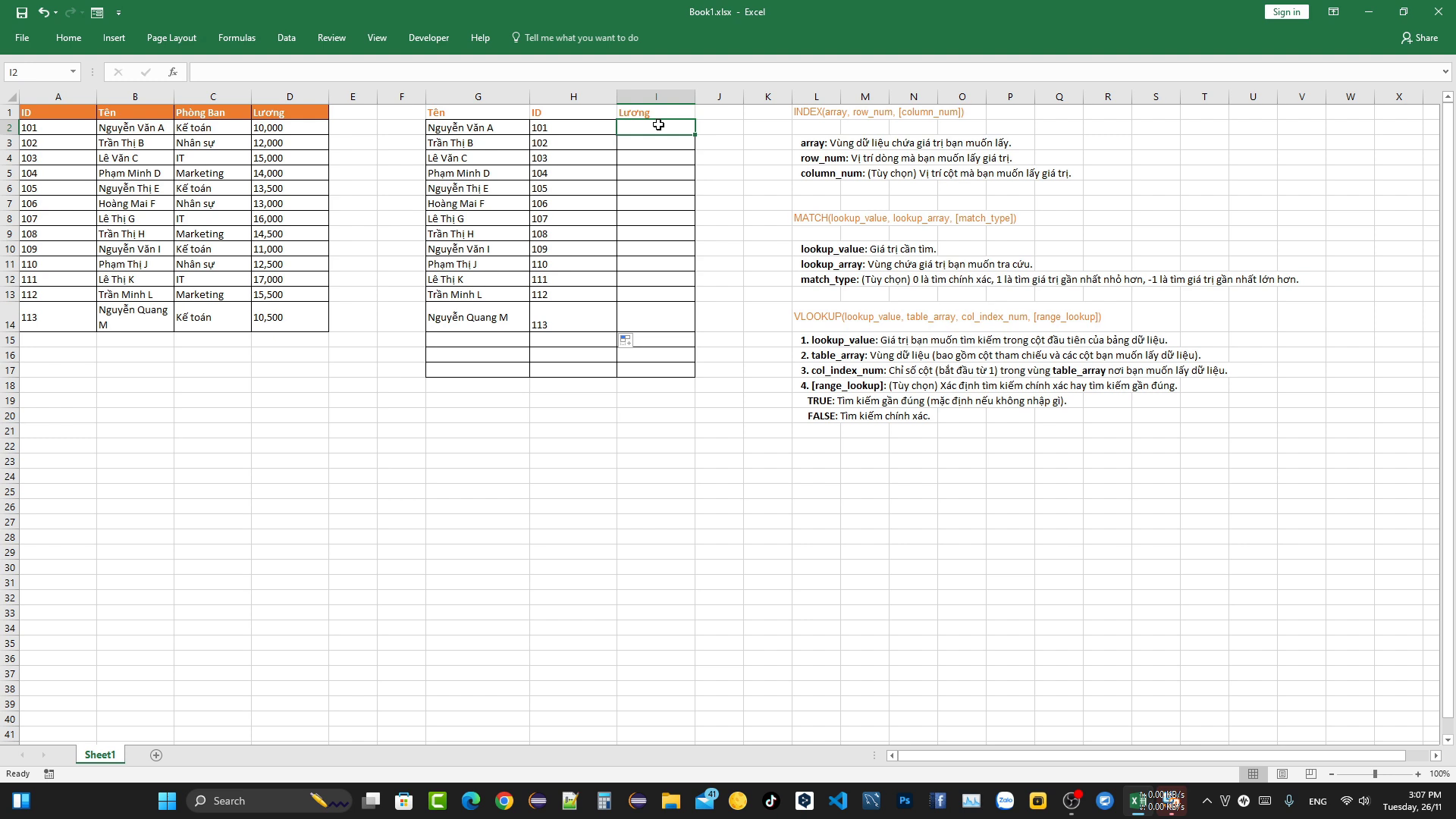
{"action": "type", "text": "=in"}
{"action": "double_click", "coordinate": [653, 144]}
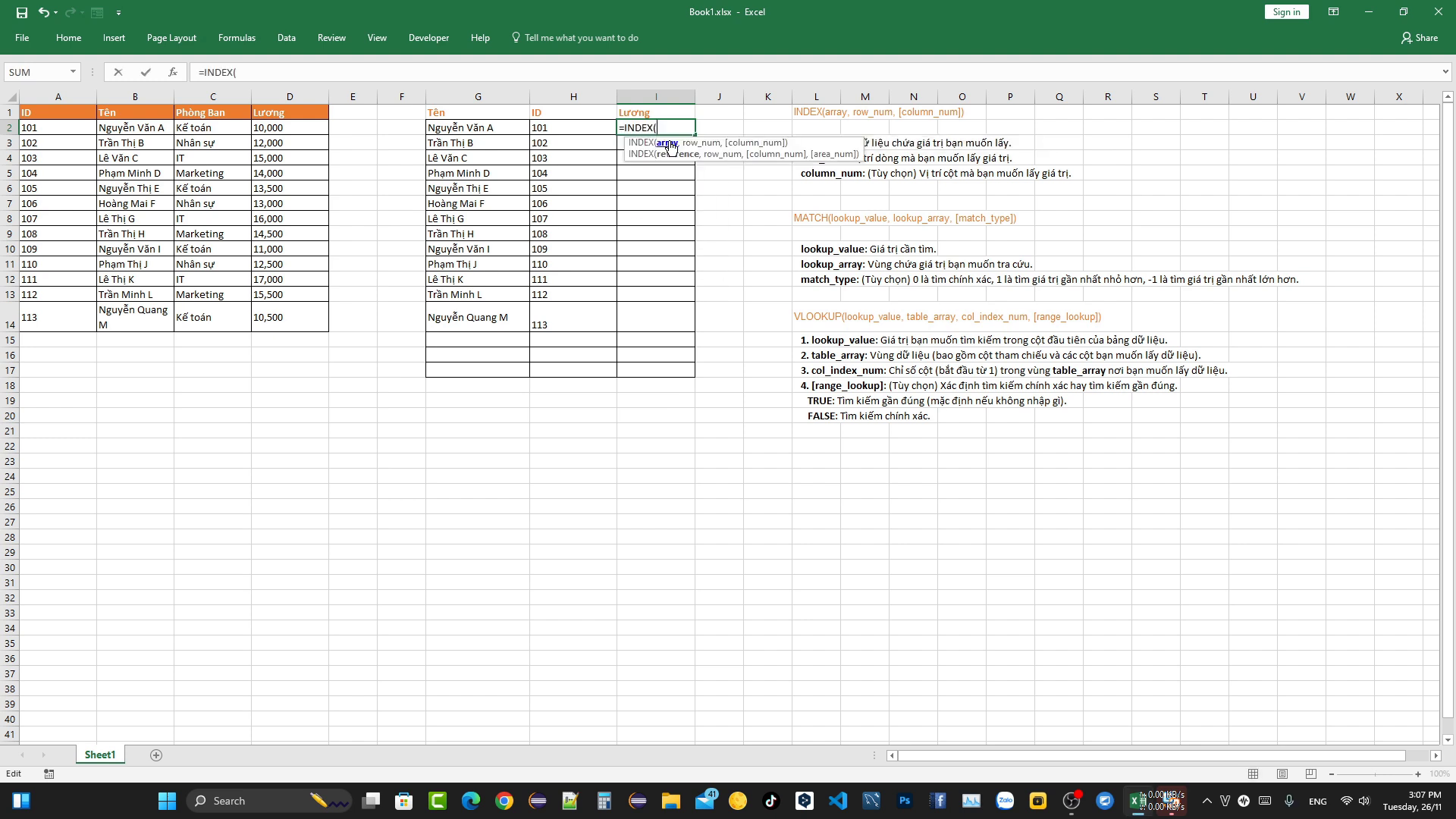
{"action": "left_click_drag", "start_coordinate": [288, 114], "coordinate": [297, 317]}
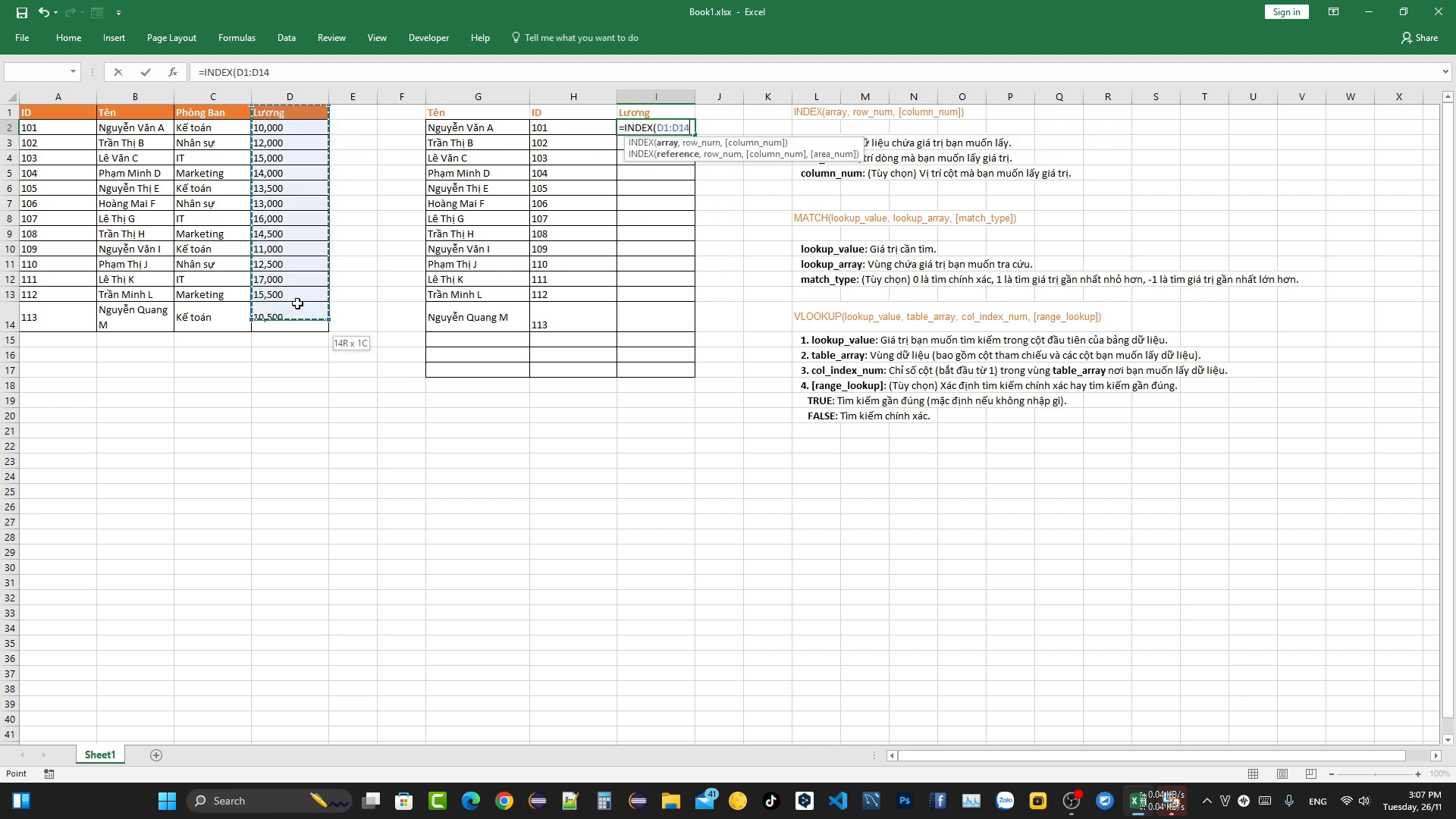
{"action": "double_click", "coordinate": [691, 129]}
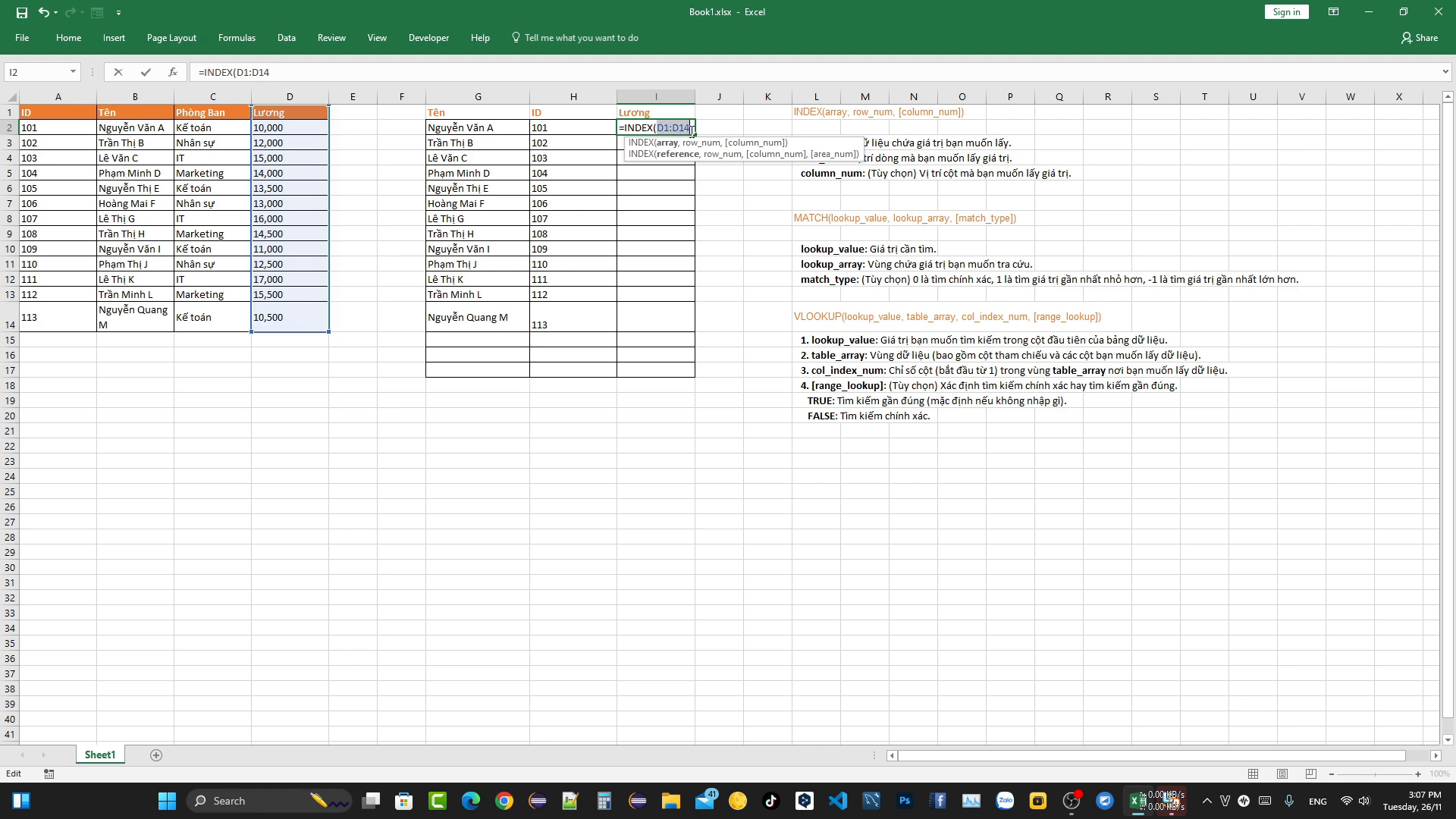
{"action": "key", "text": "F4"}
{"action": "left_click", "coordinate": [712, 127]}
Step: Finish it with MATCH(G2,$B$1:$B$14,0), accept the correction, and fill it down to I14
{"action": "type", "text": ","}
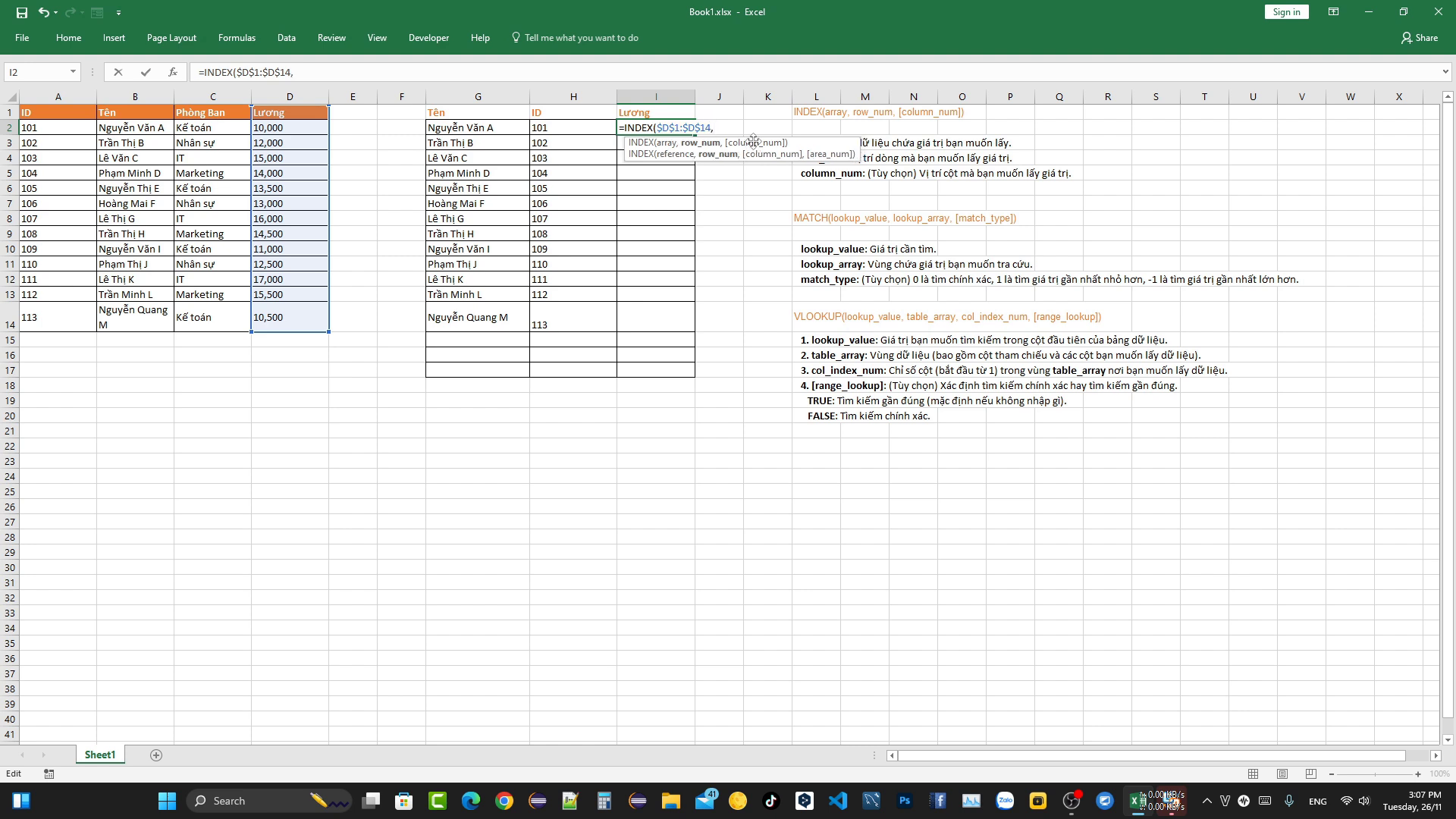
{"action": "type", "text": "mat"}
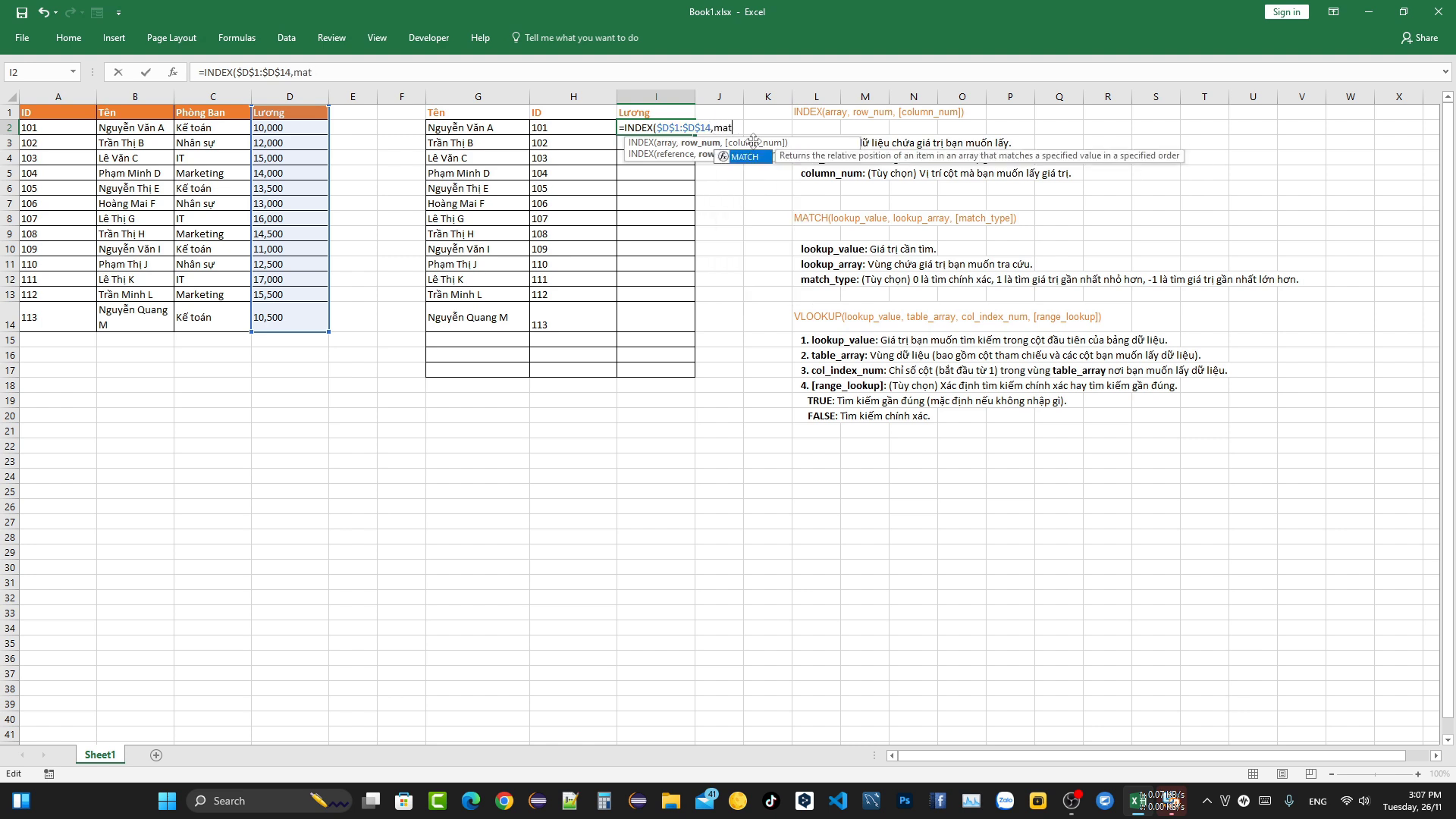
{"action": "double_click", "coordinate": [756, 158]}
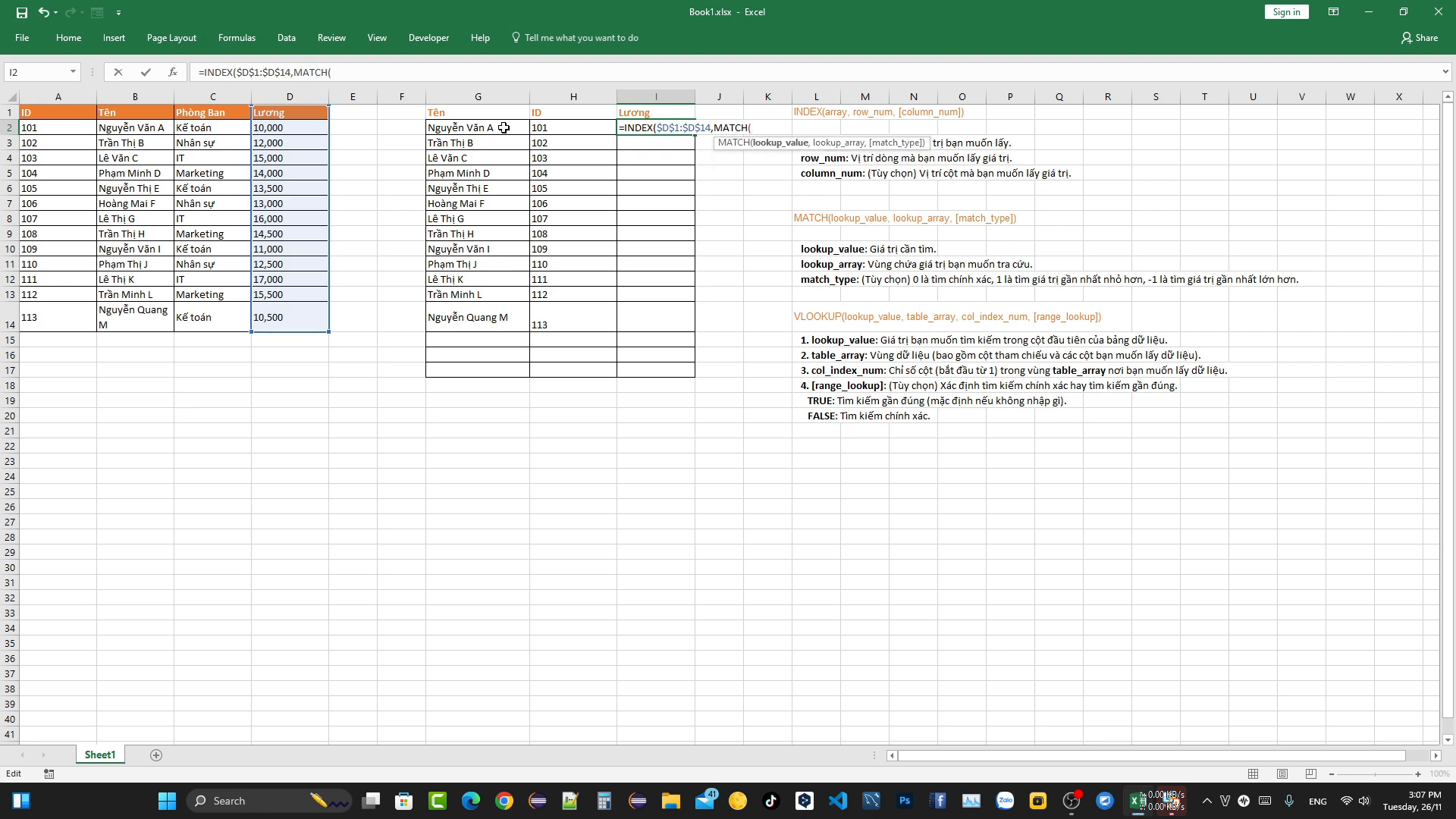
{"action": "left_click", "coordinate": [503, 128]}
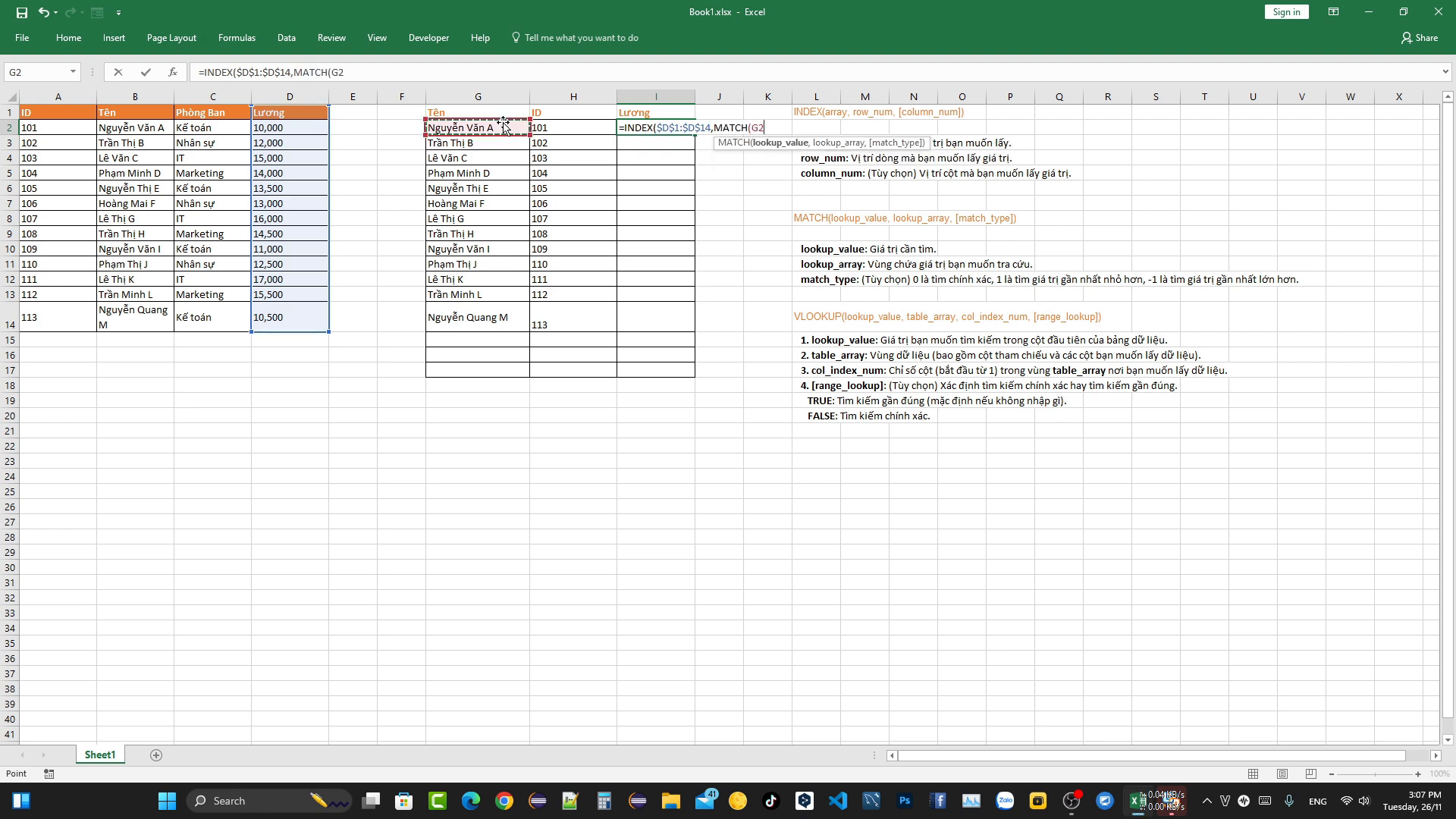
{"action": "type", "text": ","}
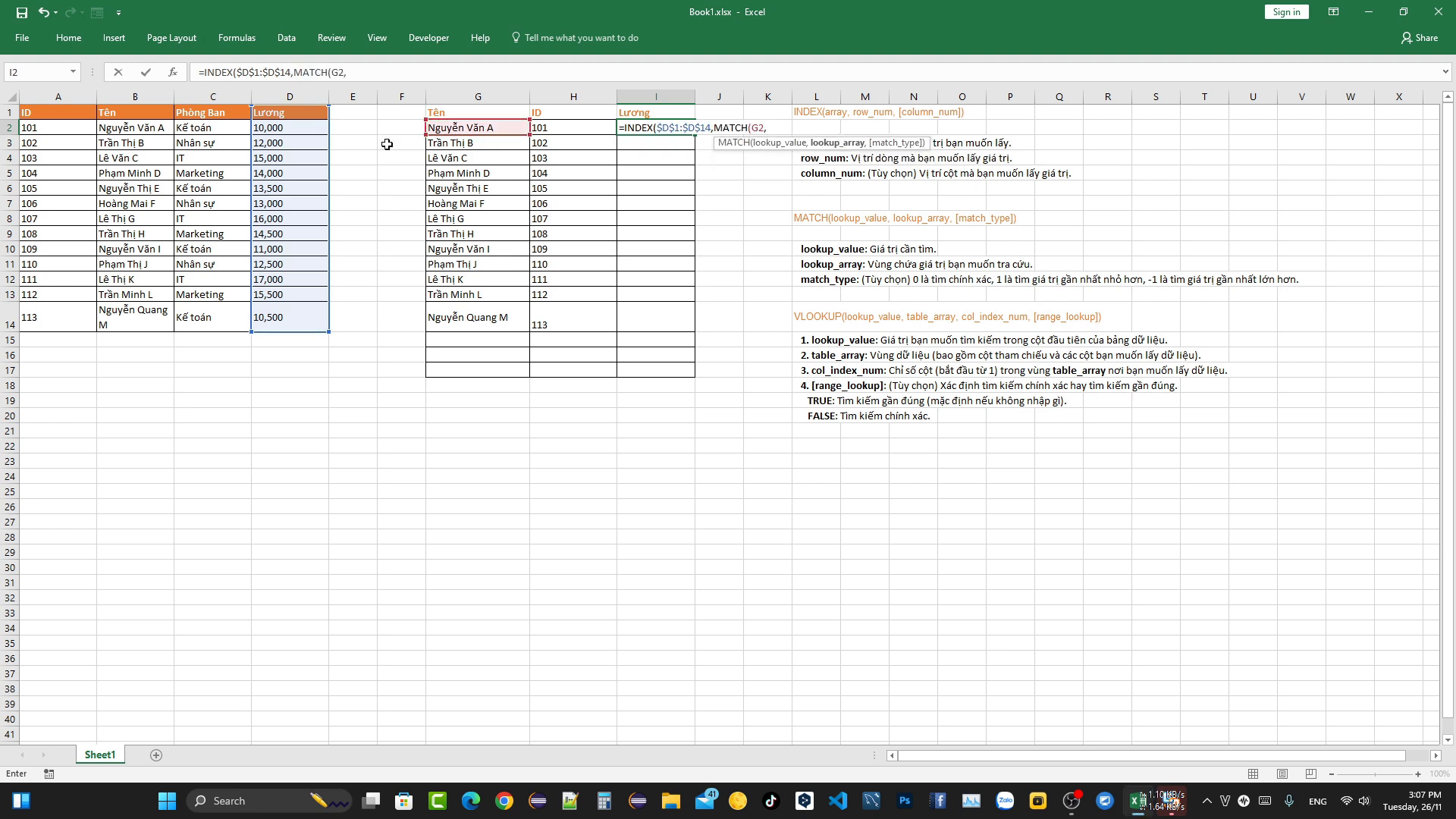
{"action": "left_click_drag", "start_coordinate": [162, 111], "coordinate": [140, 323]}
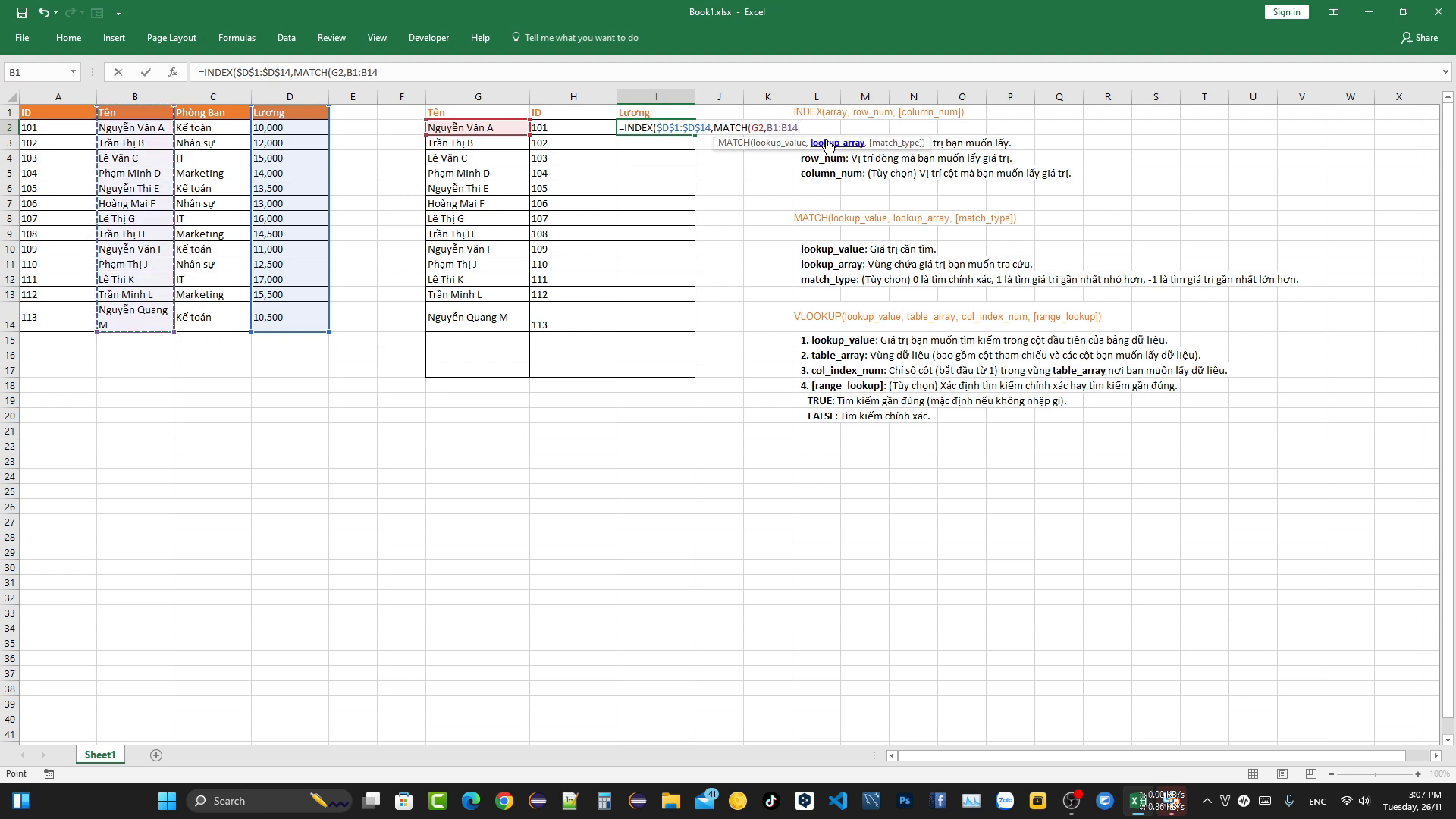
{"action": "left_click_drag", "start_coordinate": [767, 127], "coordinate": [799, 128]}
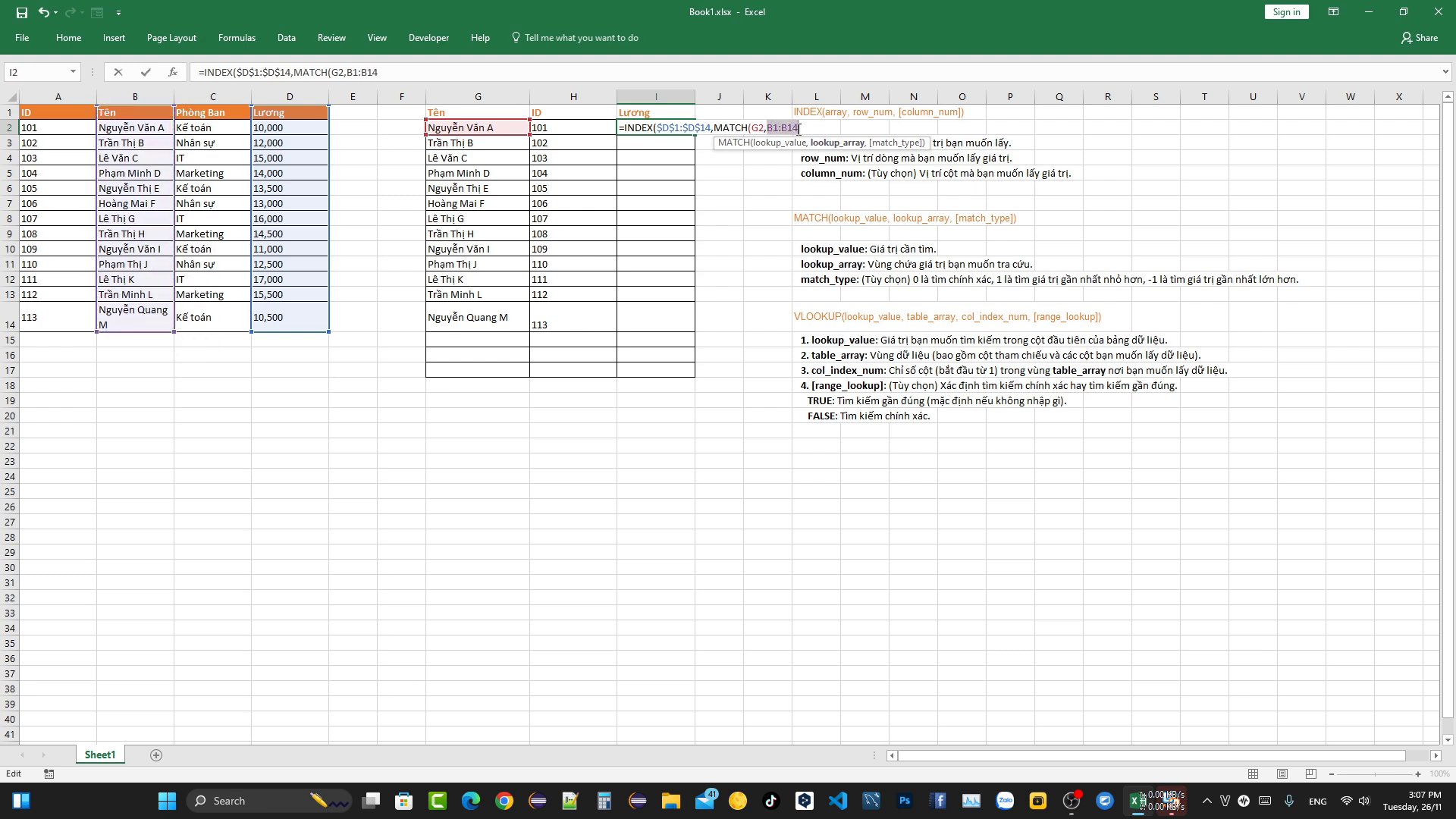
{"action": "key", "text": "F4"}
{"action": "left_click", "coordinate": [821, 127]}
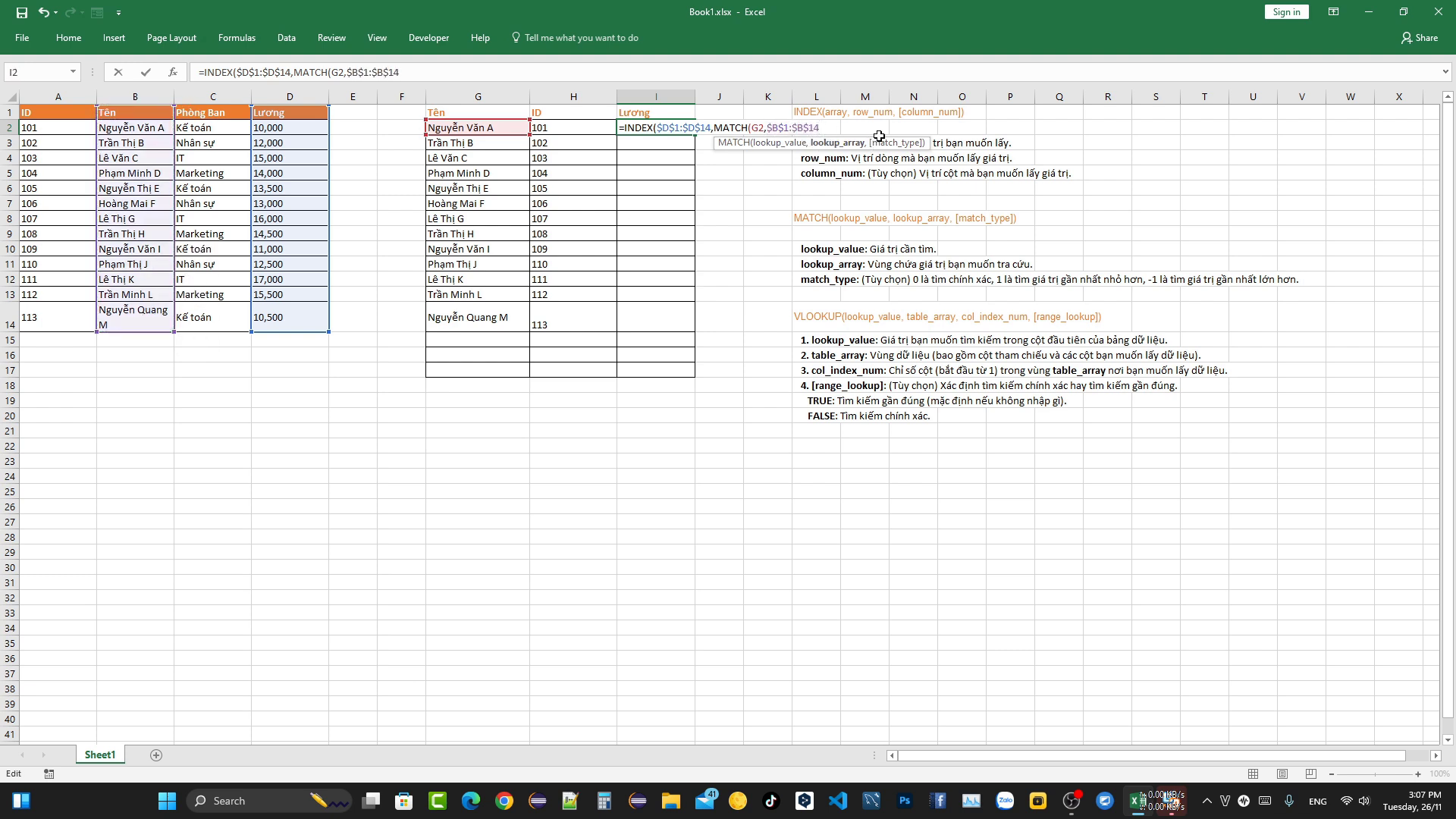
{"action": "type", "text": ",0)"}
{"action": "key", "text": "Return"}
{"action": "left_click", "coordinate": [724, 455]}
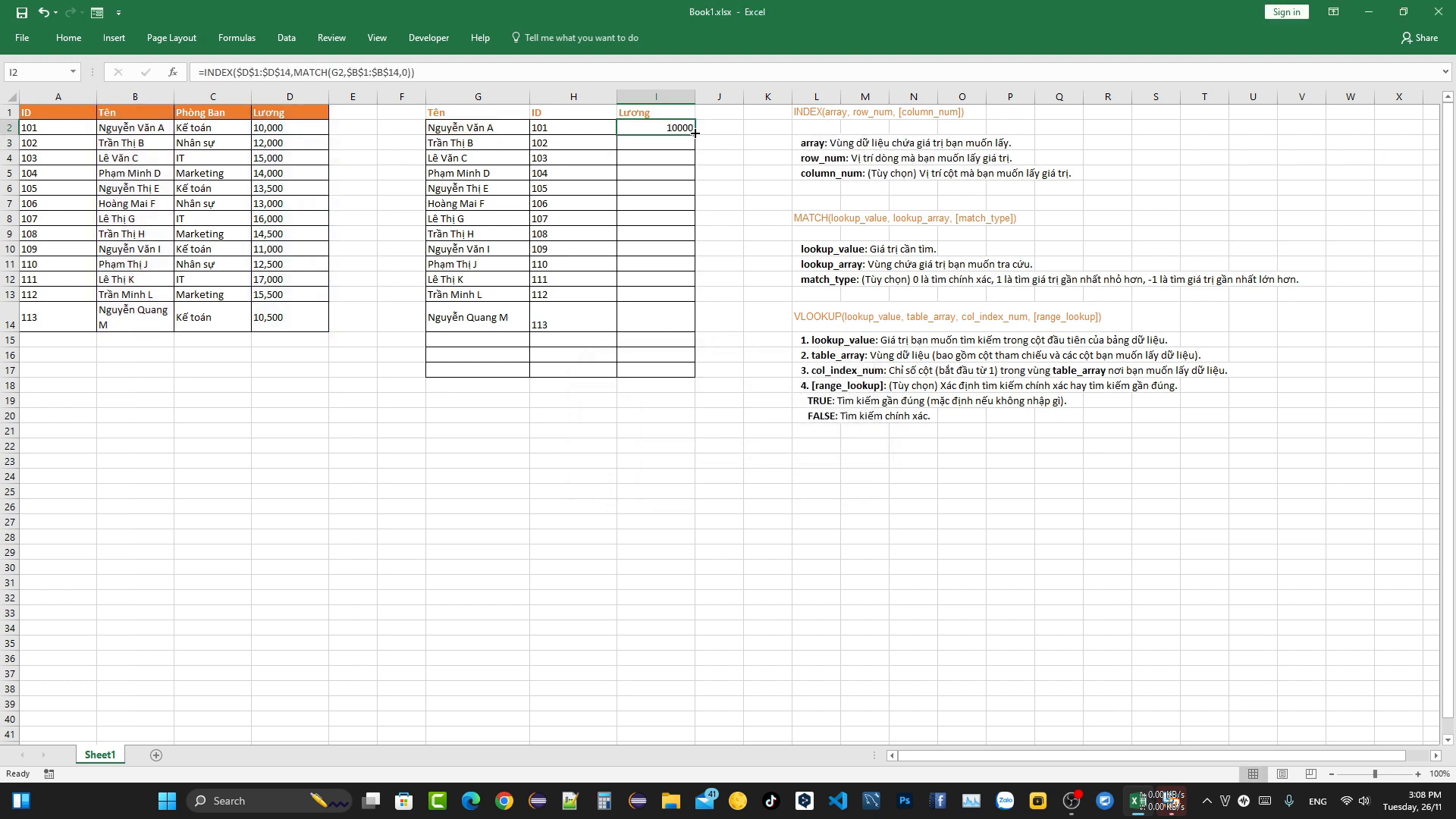
{"action": "left_click_drag", "start_coordinate": [695, 133], "coordinate": [688, 328]}
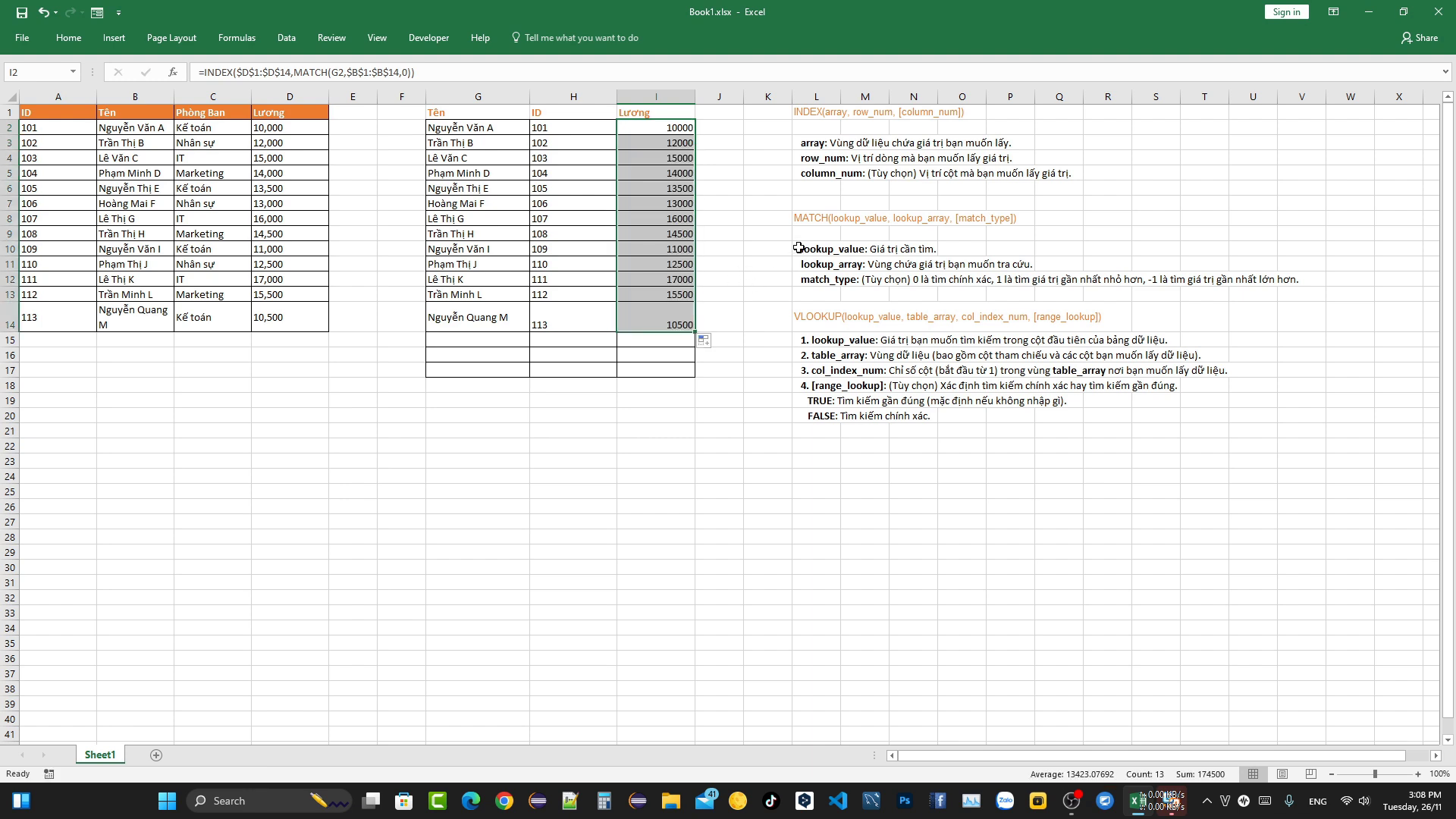